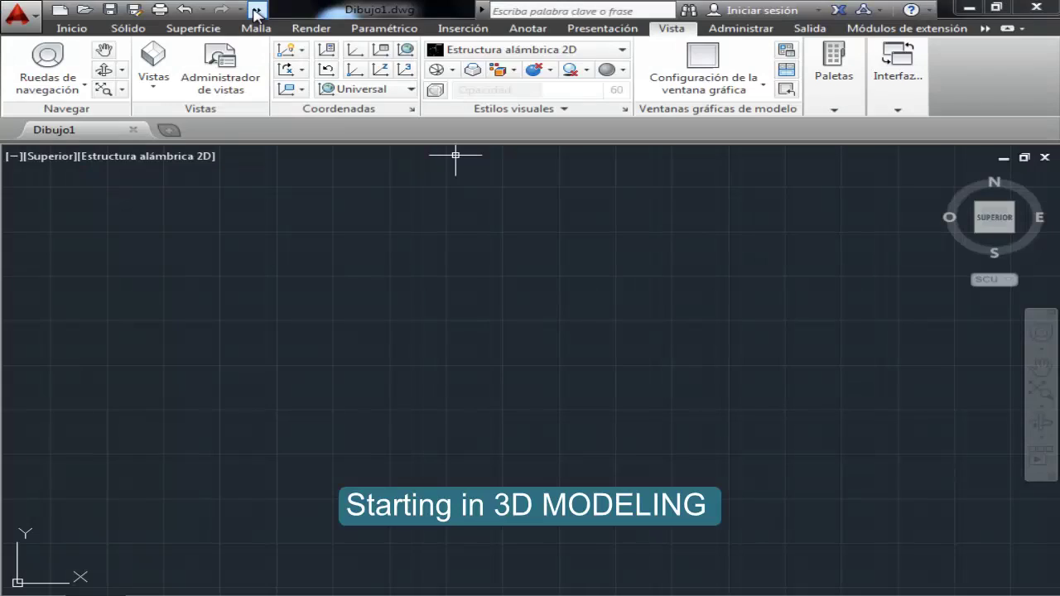
Step: Check the active workspace and the current drawing layer
click(256, 12)
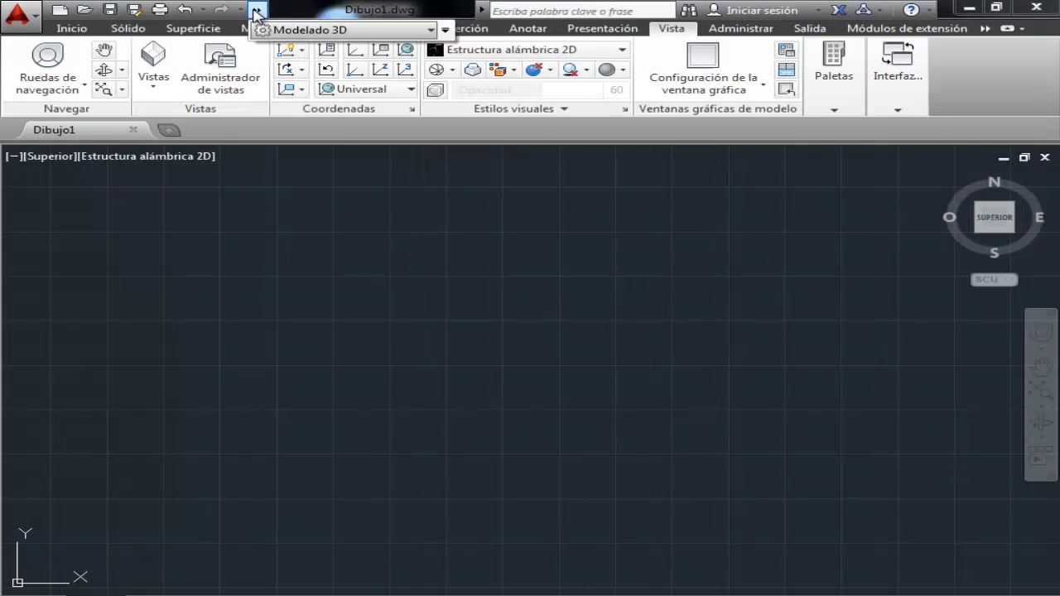
click(71, 31)
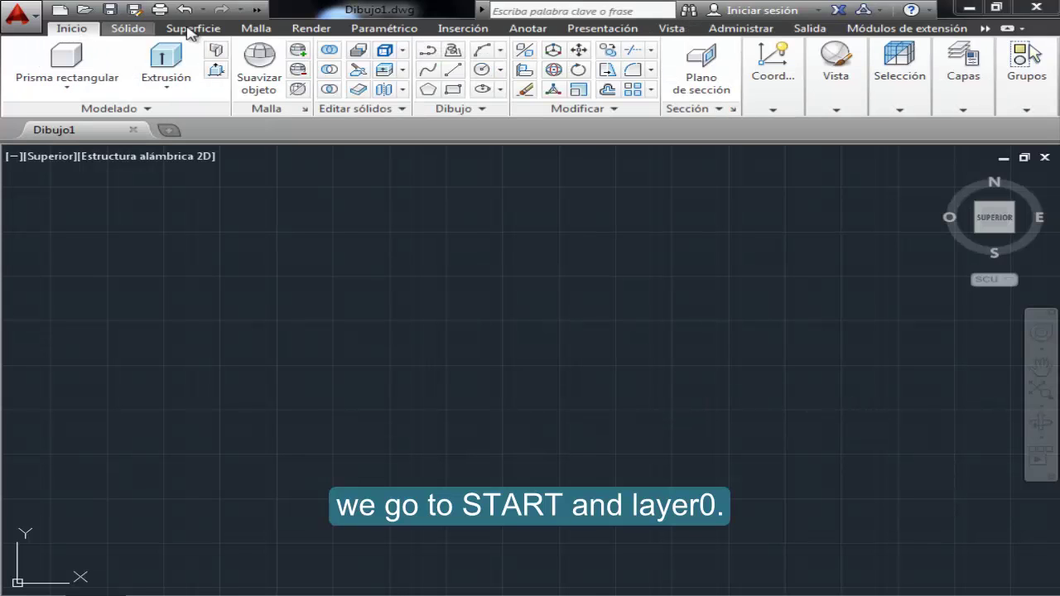
click(978, 107)
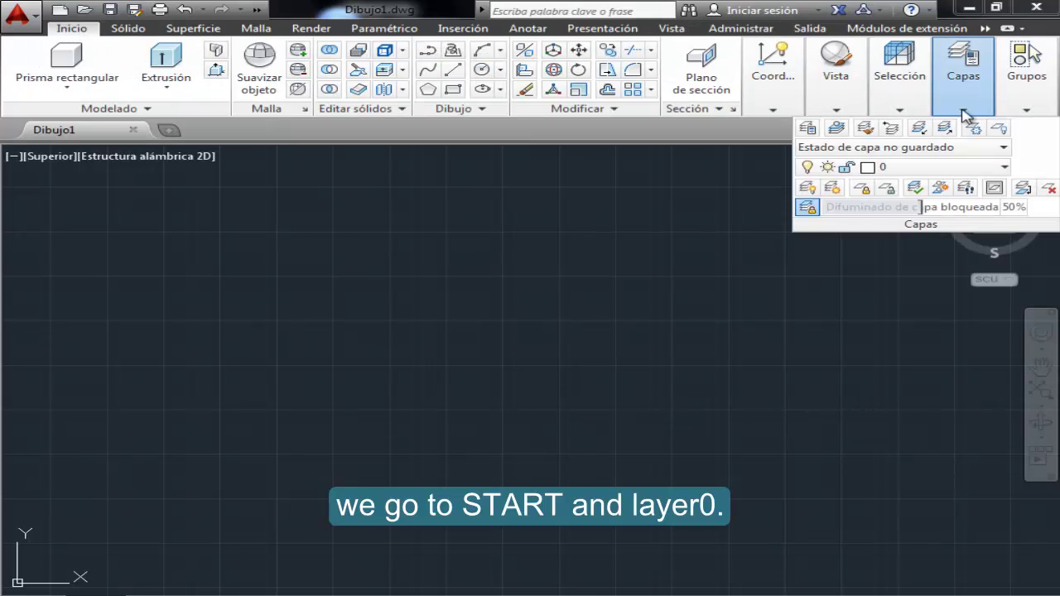
click(452, 73)
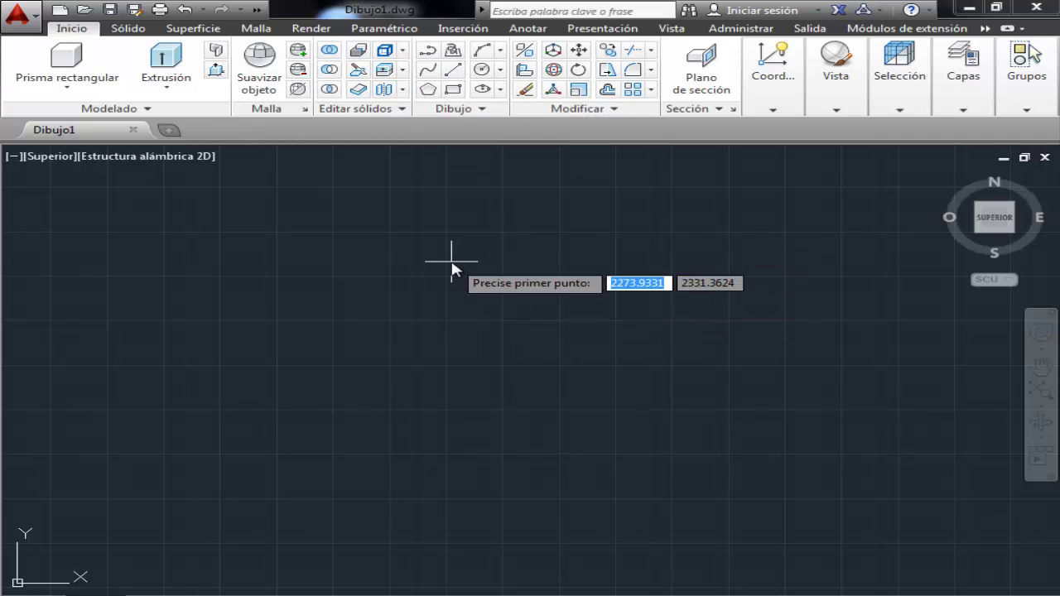
key(Escape)
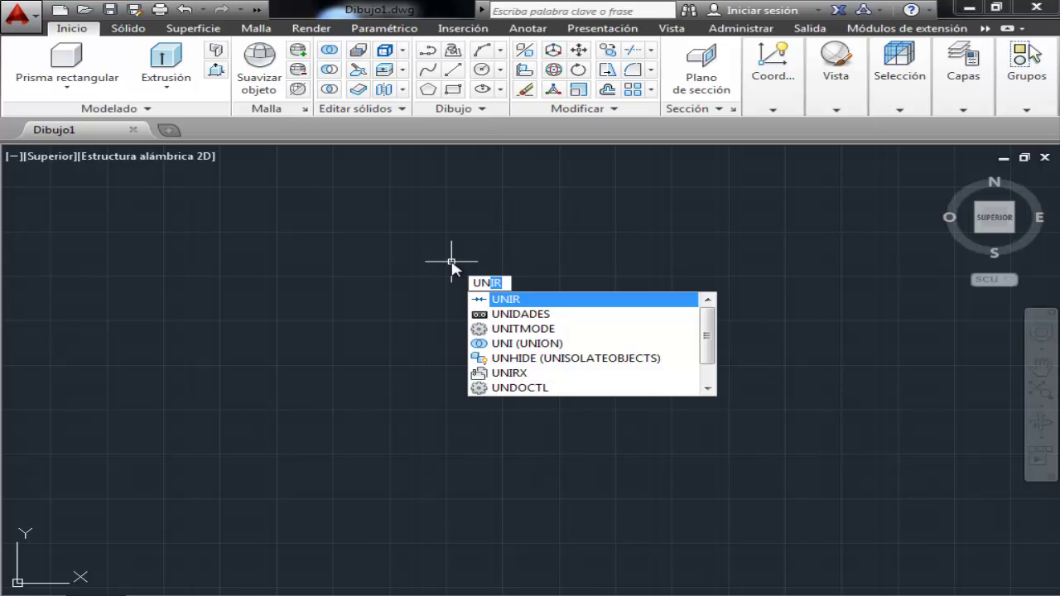
Step: Set the drawing units to a length precision of 0.00 and the insertion scale to centimetres
click(513, 314)
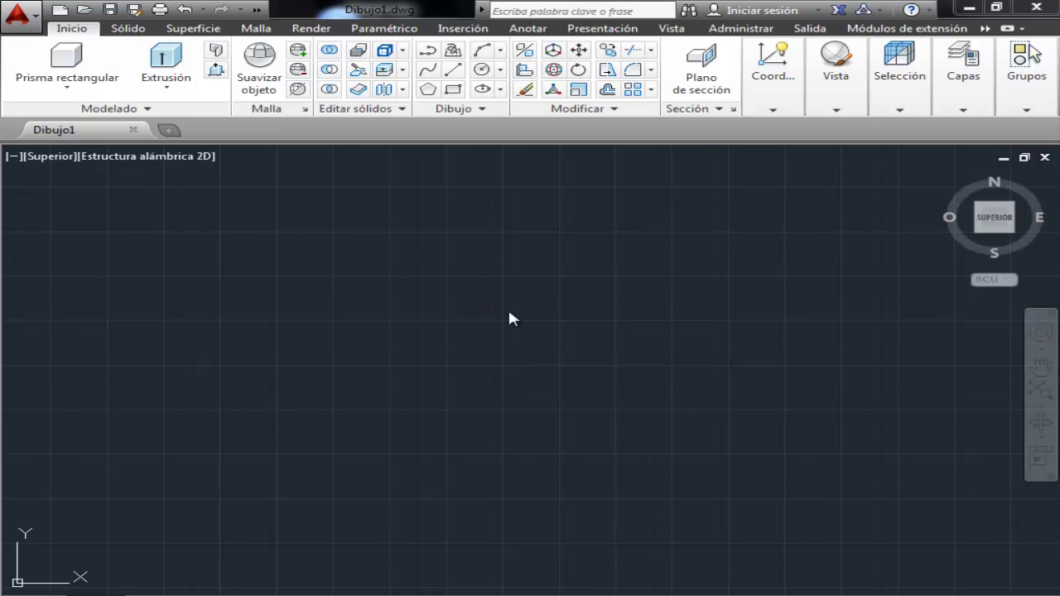
click(453, 235)
click(420, 275)
click(439, 318)
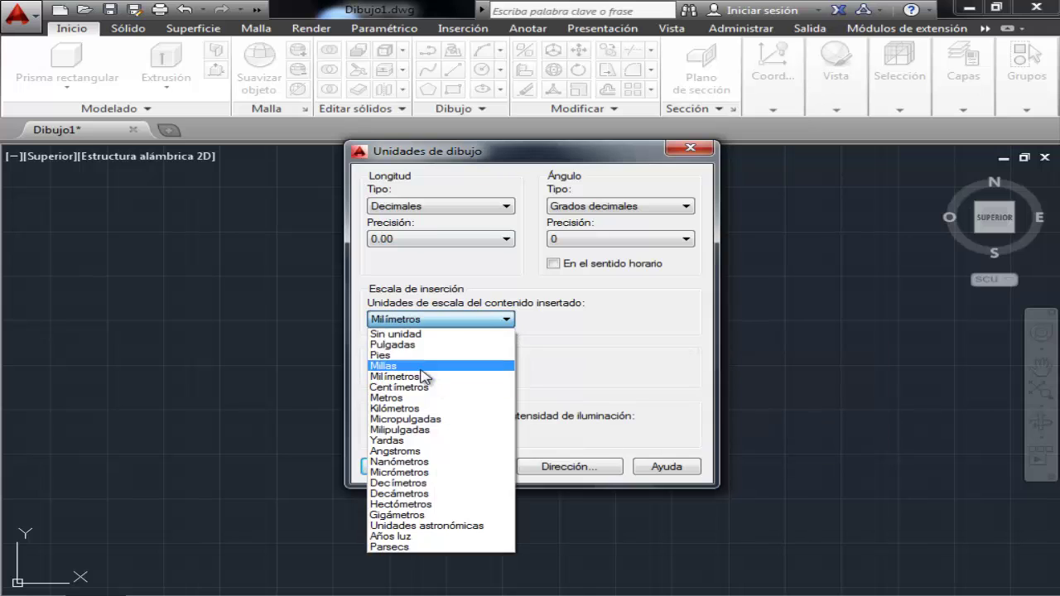
click(429, 387)
click(407, 466)
Step: Draw a vertical line 20 units long downward and fit it in the view
click(428, 69)
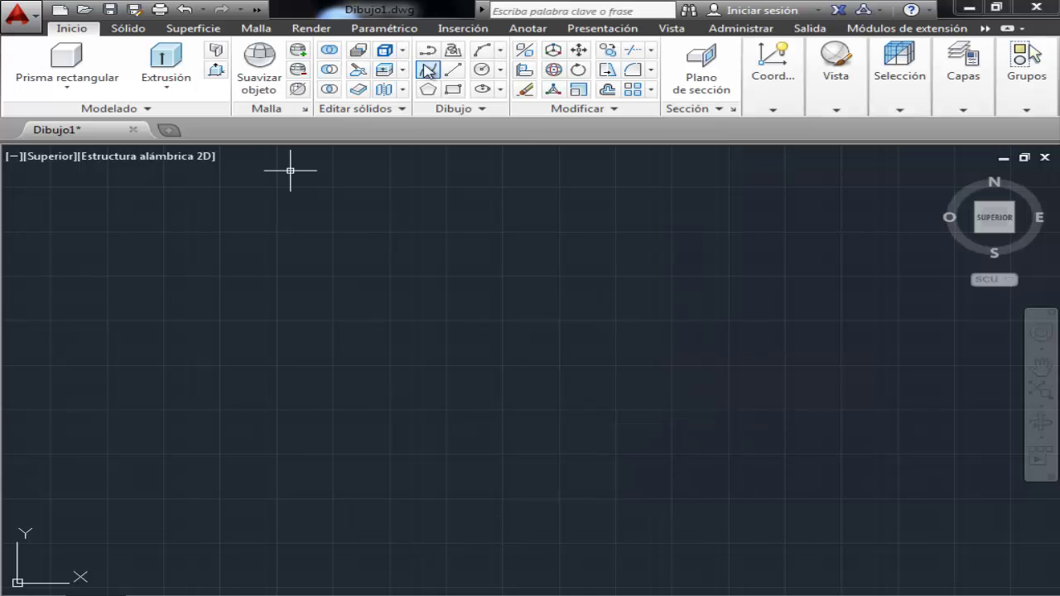
click(447, 239)
text(20)
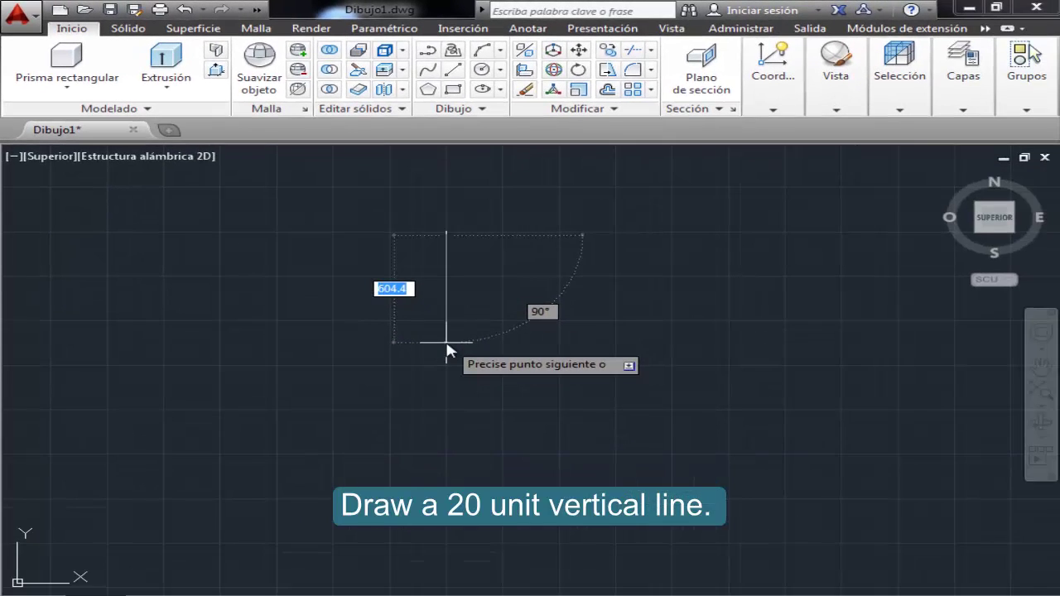
key(Return)
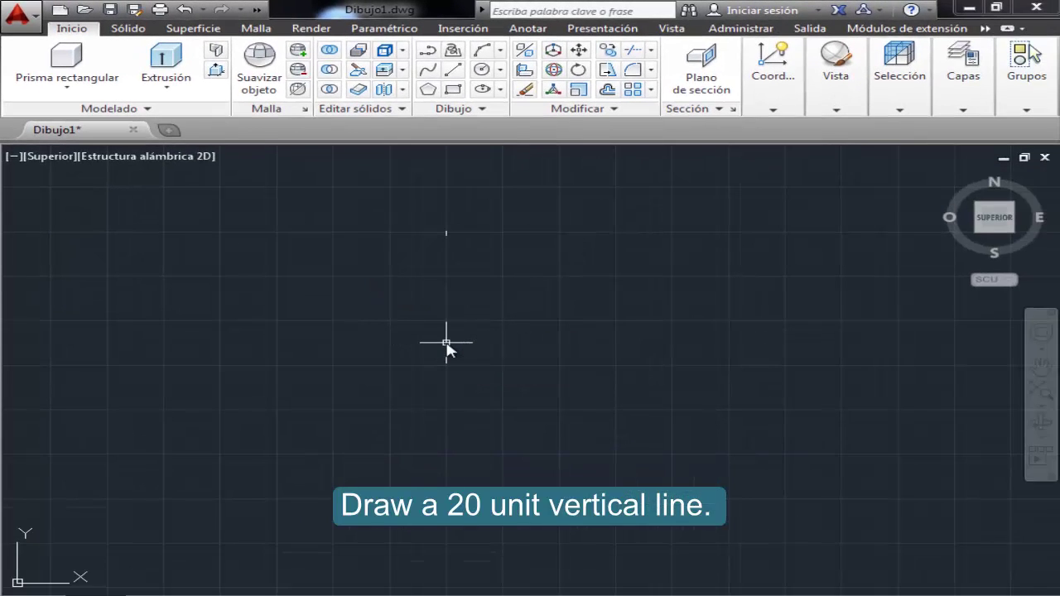
middle_click(494, 289)
middle_click(495, 289)
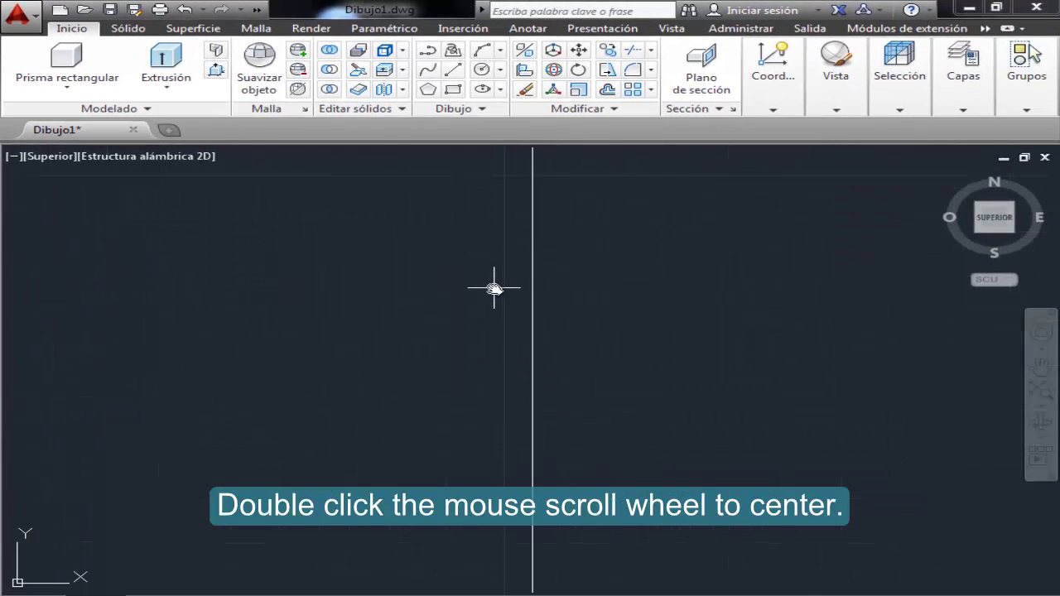
Step: Attach the image beachpackagingdesign_typepad_com-01 with its full path and place it beside the vertical line, specifying insertion point and scale on screen
click(448, 31)
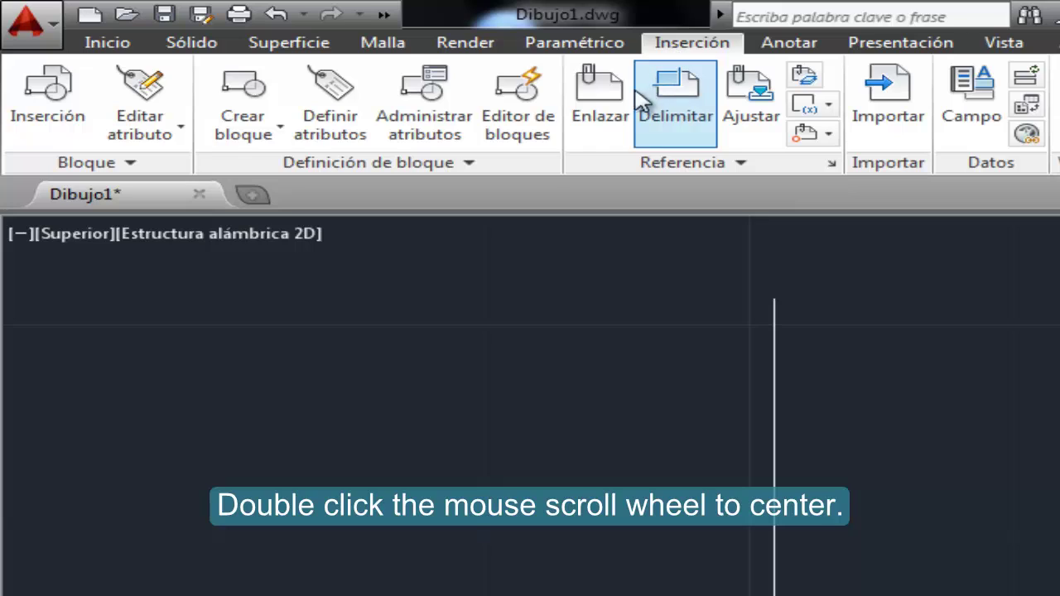
click(602, 108)
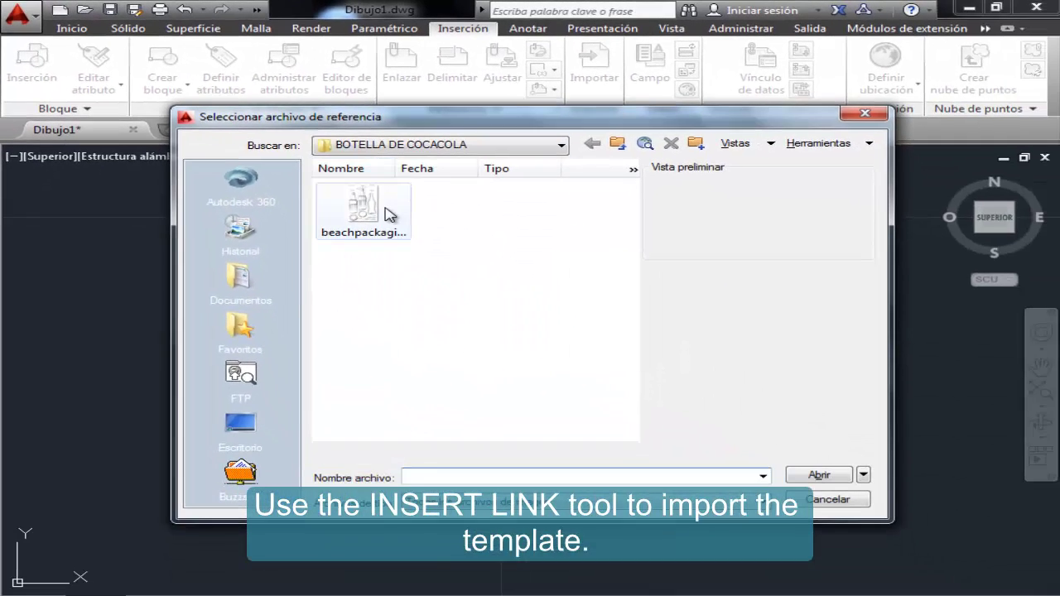
click(374, 215)
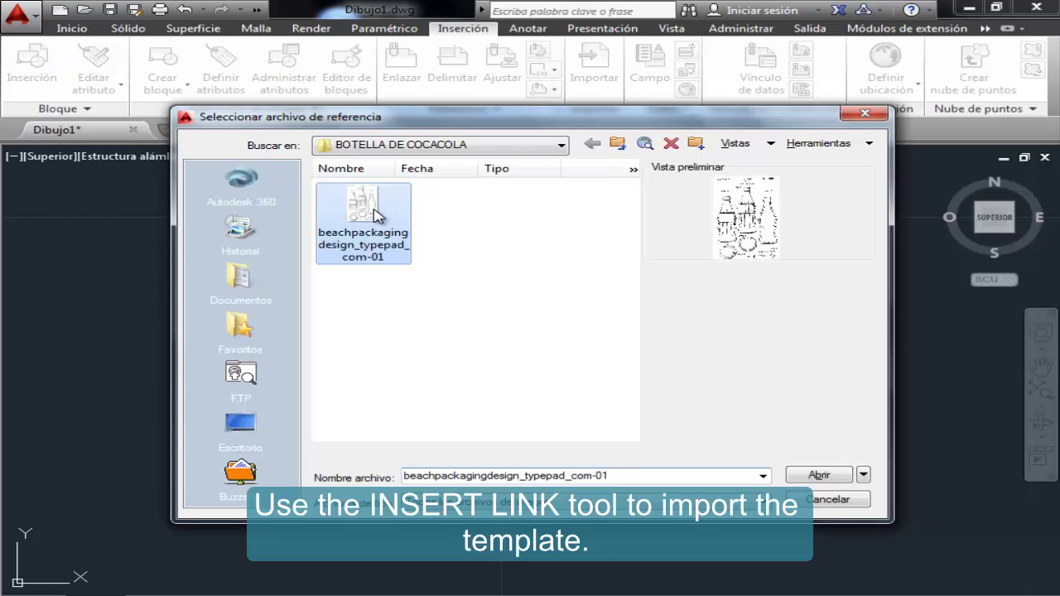
click(822, 475)
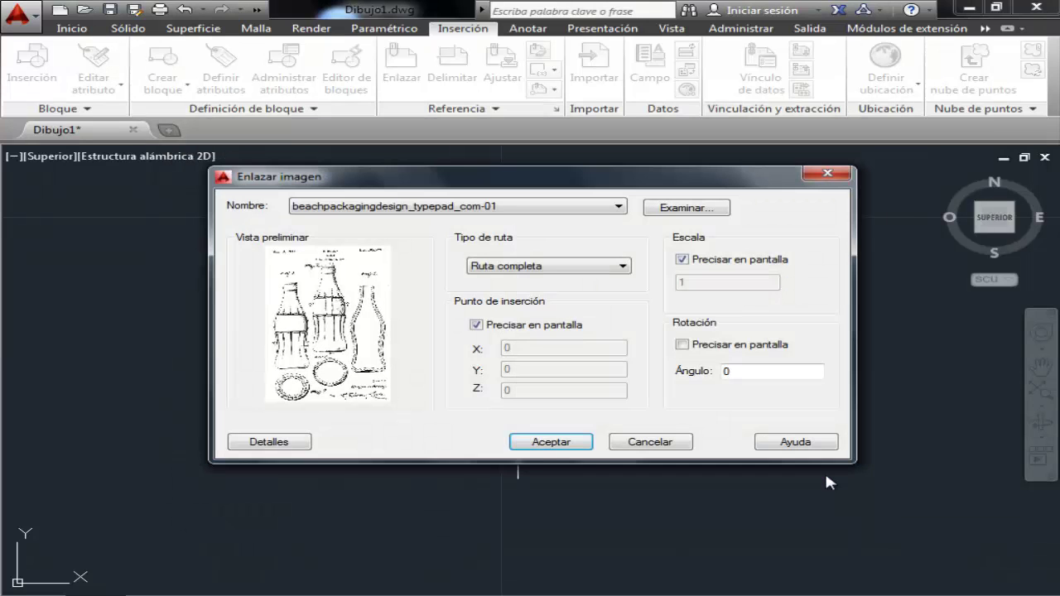
click(551, 443)
click(558, 569)
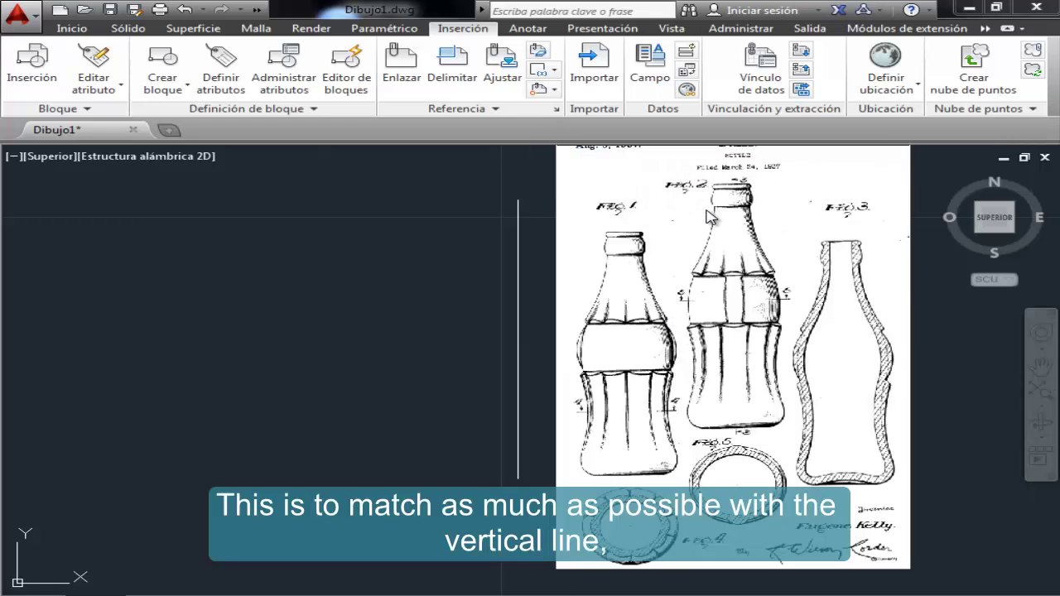
Step: Make the bottle image see-through with a transparent background and the X-ray effect at a lower opacity
click(556, 248)
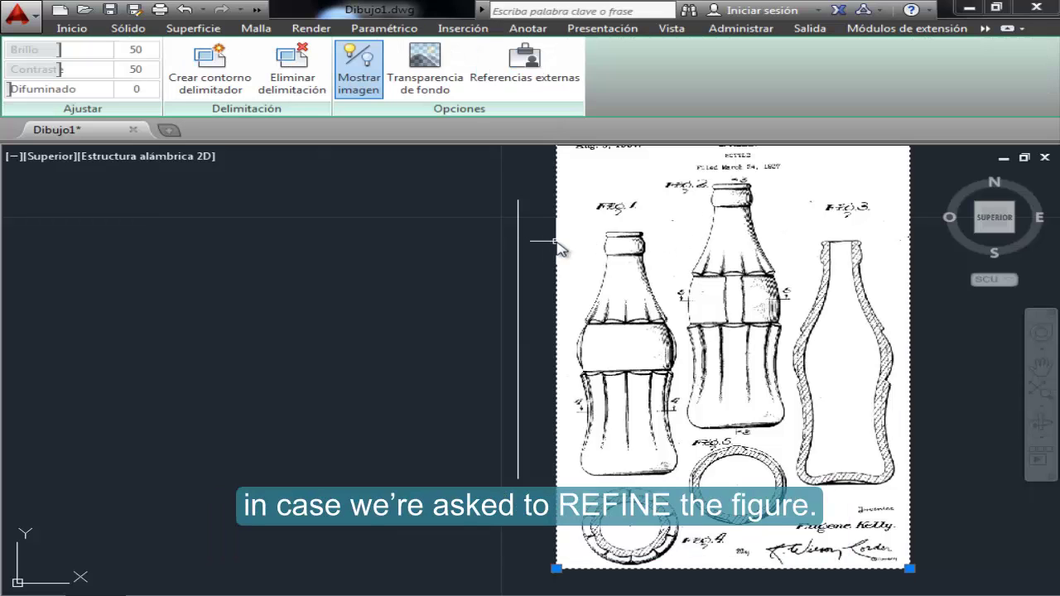
click(682, 31)
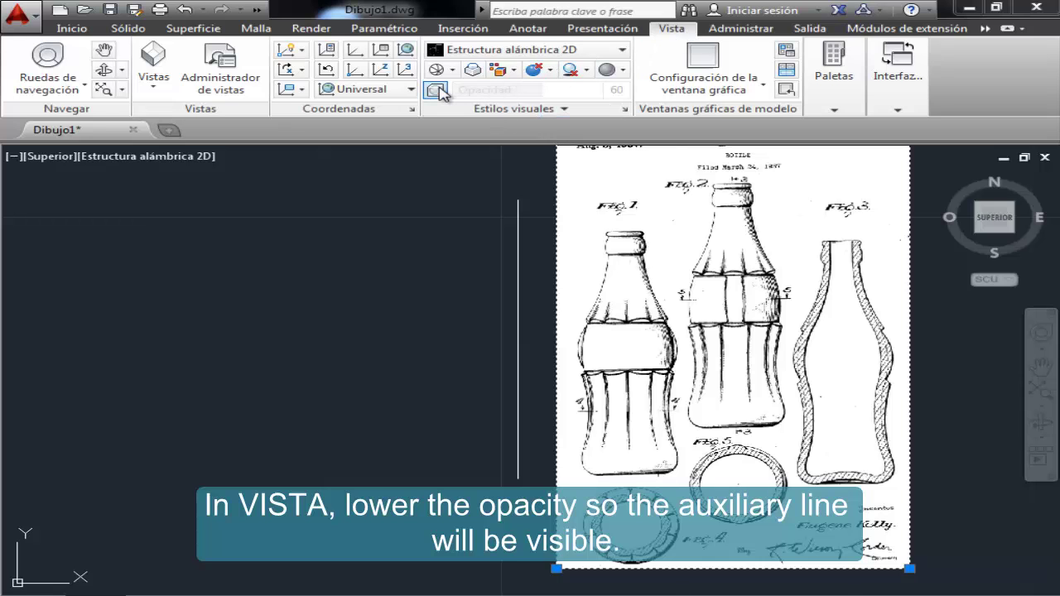
click(437, 90)
drag(538, 91, 444, 93)
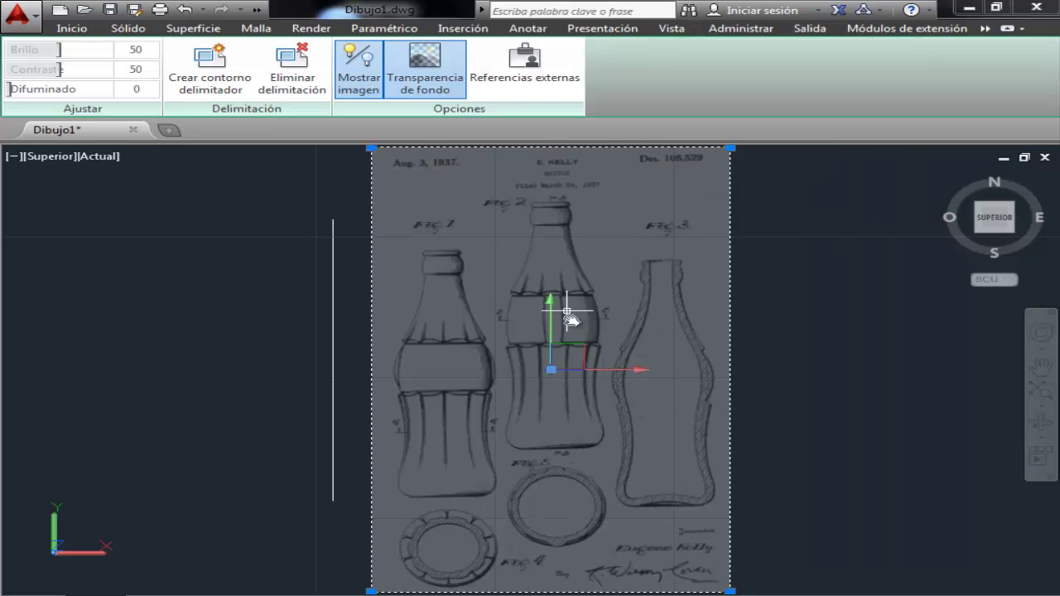
Step: Shift the bottle image slightly downward and draw a horizontal guide from the vertical line's lower end across and past the image
click(549, 369)
click(553, 395)
click(72, 28)
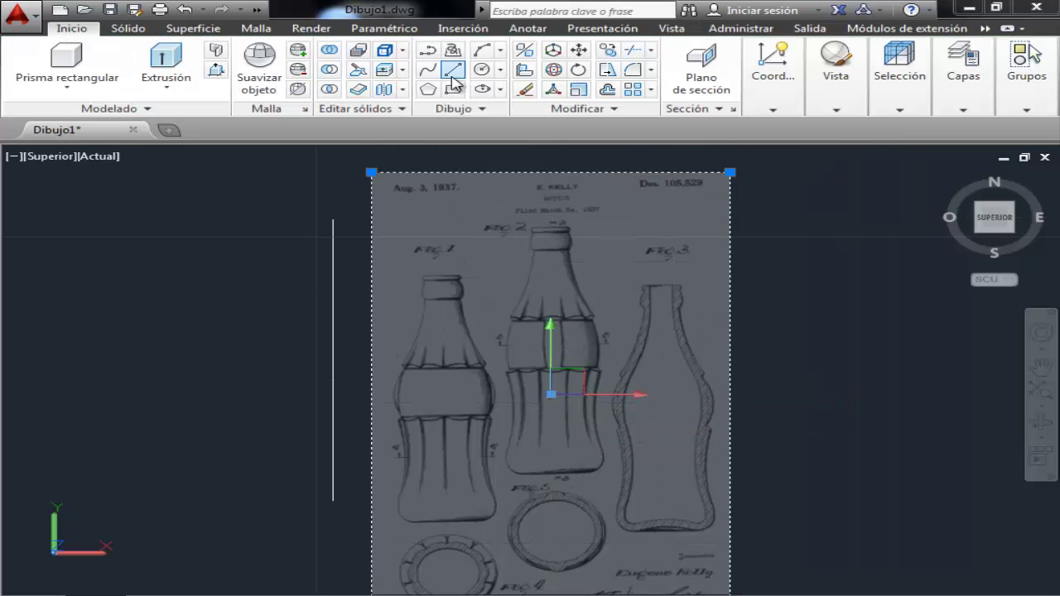
click(428, 49)
click(332, 502)
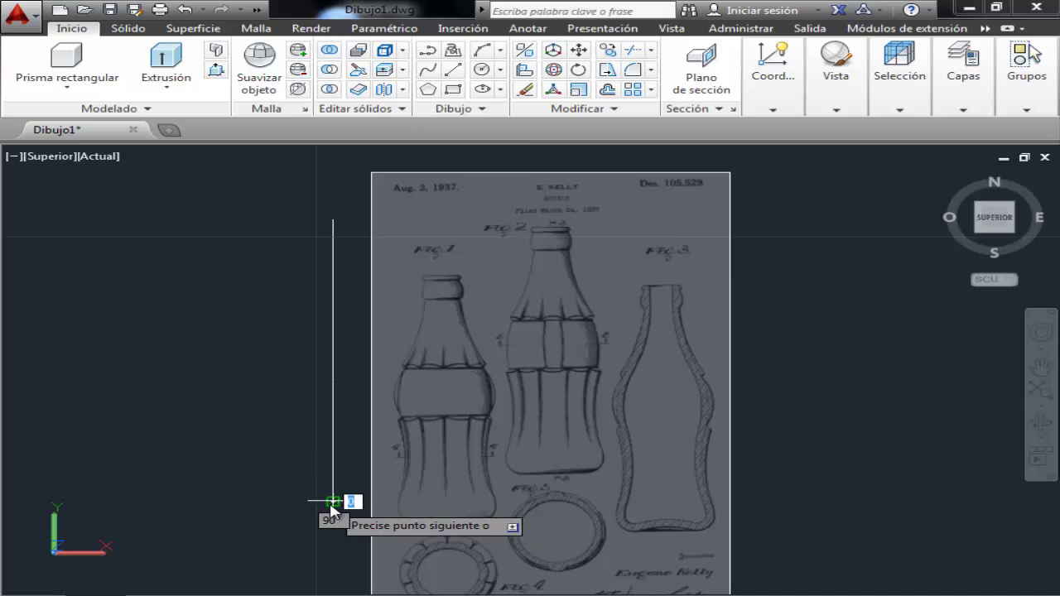
click(818, 502)
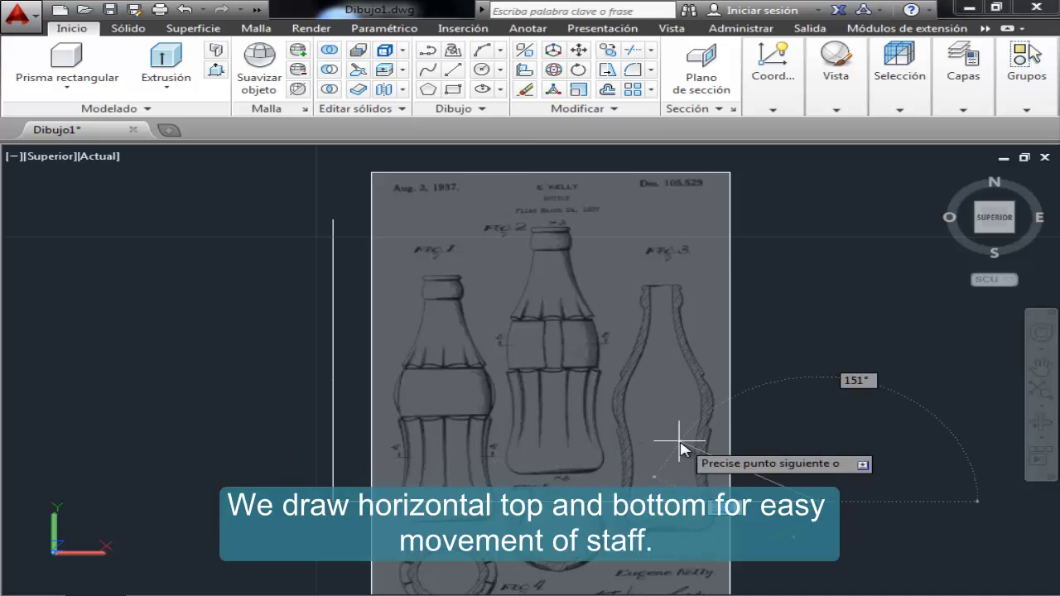
Step: Shift the image slightly further down and draw a second horizontal guide from the vertical line's upper end past the image
click(558, 265)
click(550, 391)
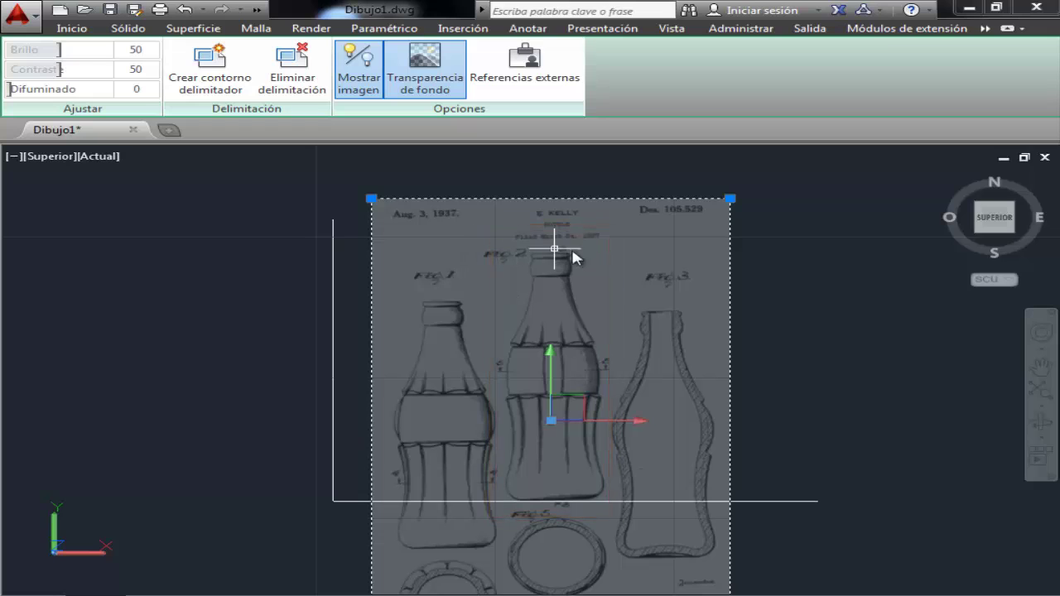
click(72, 28)
click(451, 73)
click(333, 219)
click(789, 220)
key(Return)
Step: Enlarge the bottle image with Scale, using its lower-left corner as the base point
click(412, 201)
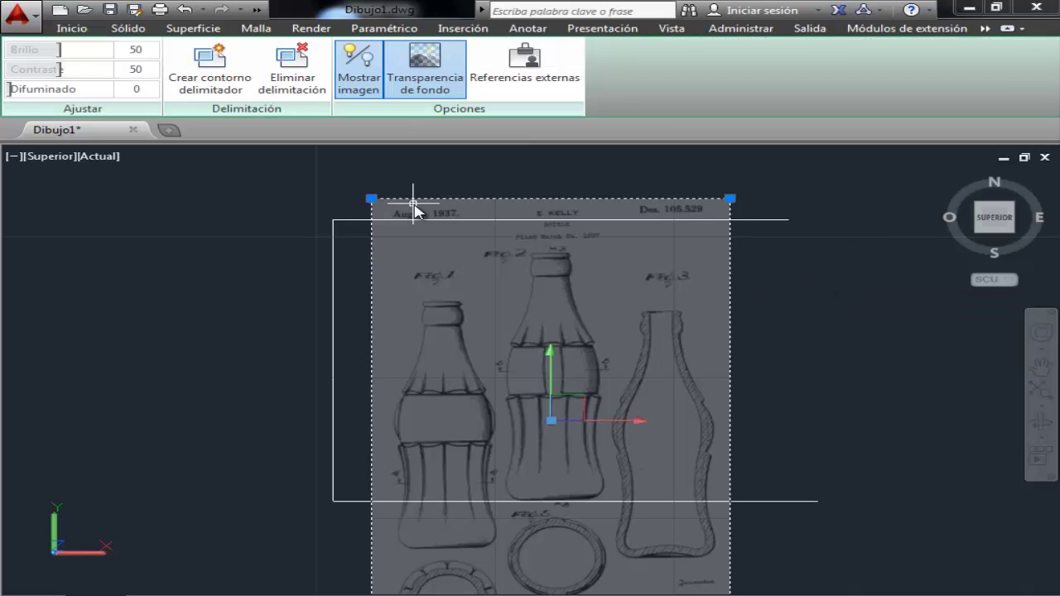
click(72, 28)
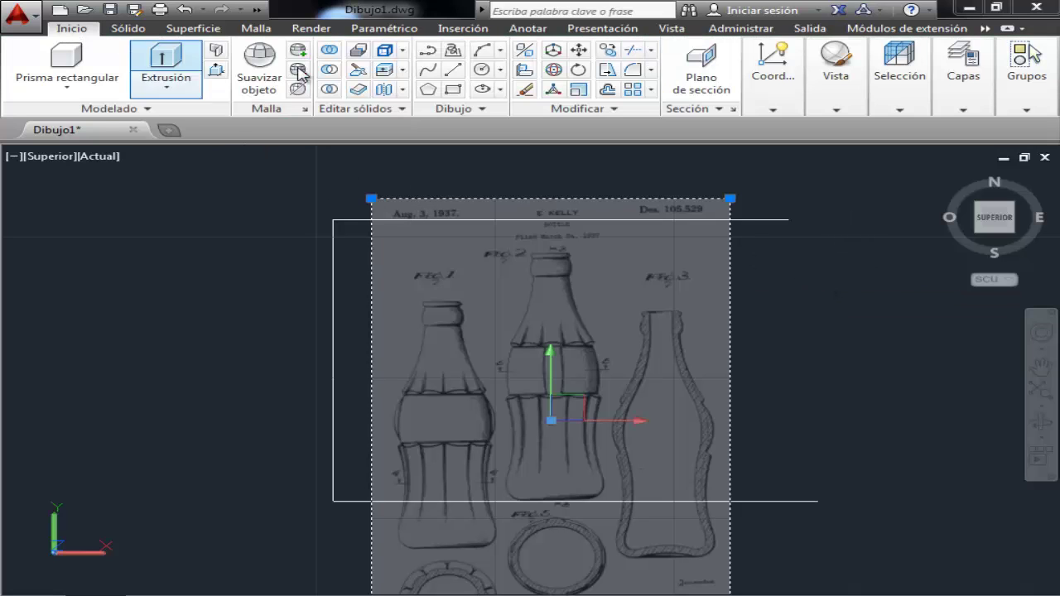
click(579, 91)
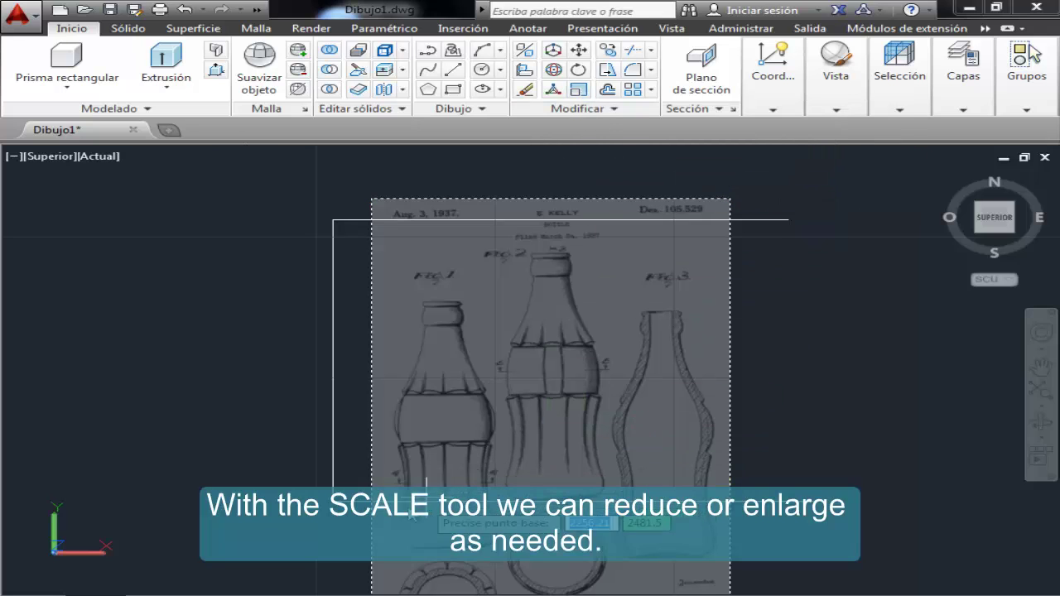
middle_drag(300, 521, 296, 409)
click(366, 530)
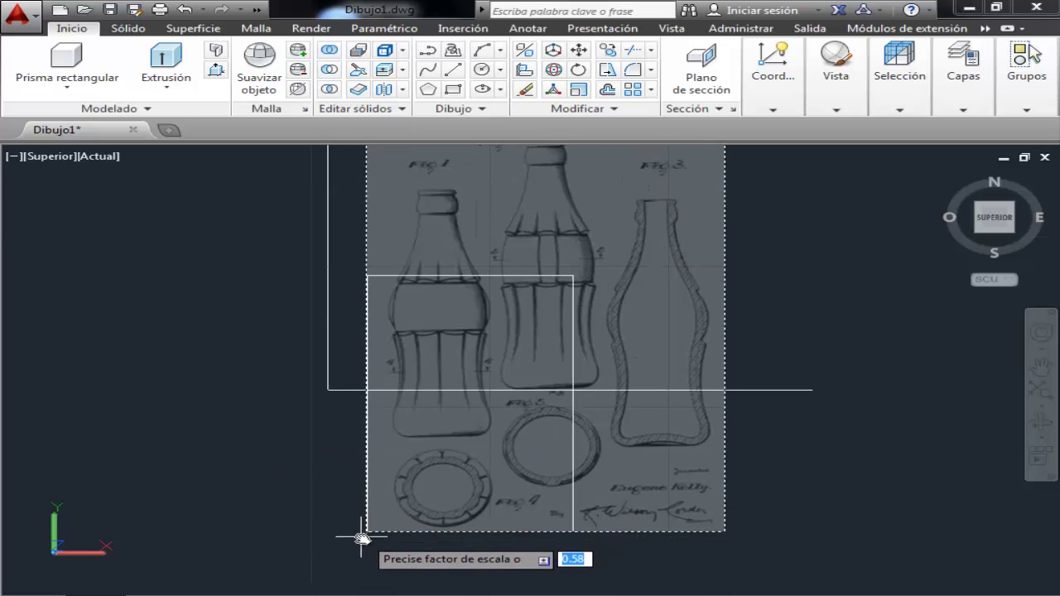
key(Escape)
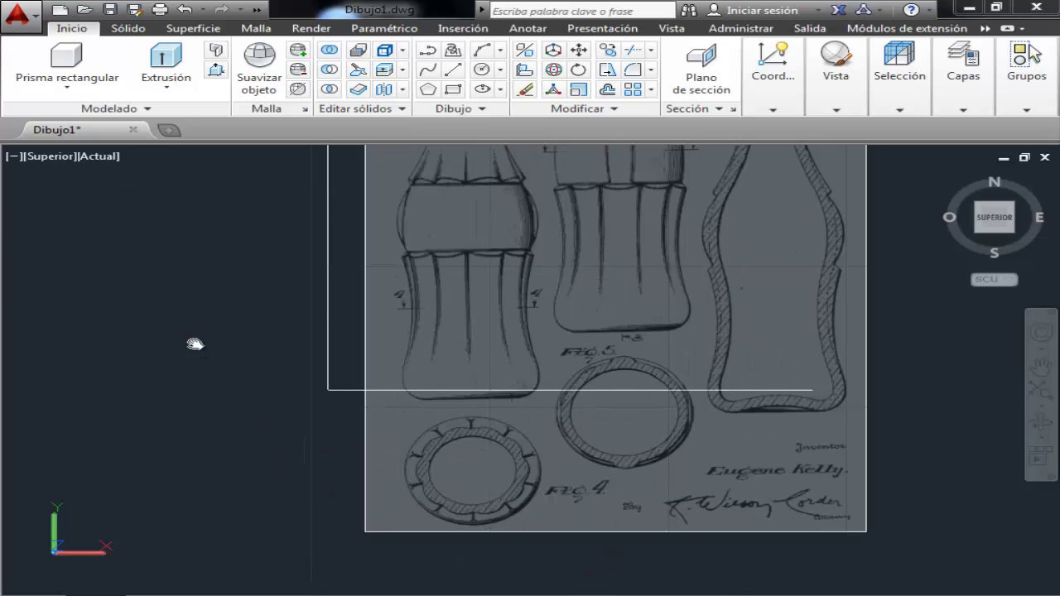
Step: Move the image along the Y axis so the Fig. 2 bottle fits between the two horizontal guides
click(610, 296)
middle_drag(166, 267, 179, 289)
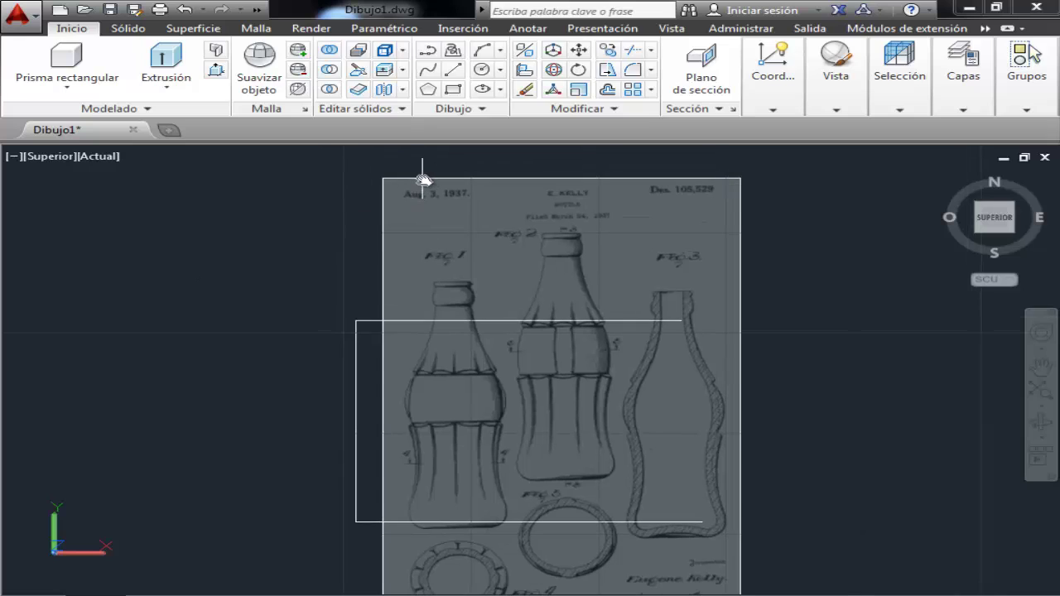
click(421, 172)
click(563, 331)
click(561, 436)
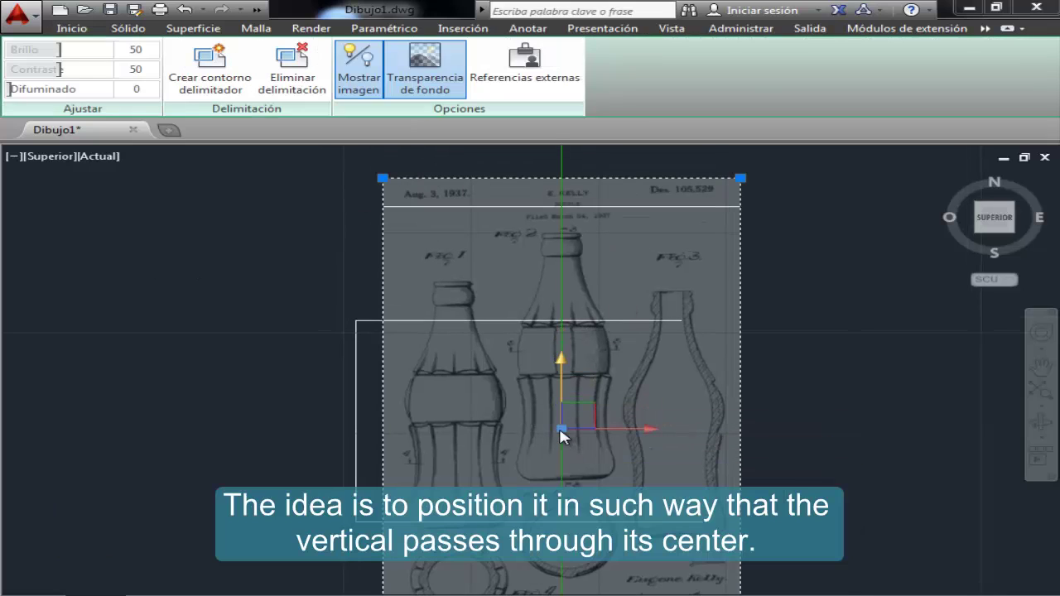
click(561, 364)
Step: Move the image along the X axis so the vertical line passes through the centre of the Fig. 2 bottle
scroll(575, 438, up, 1)
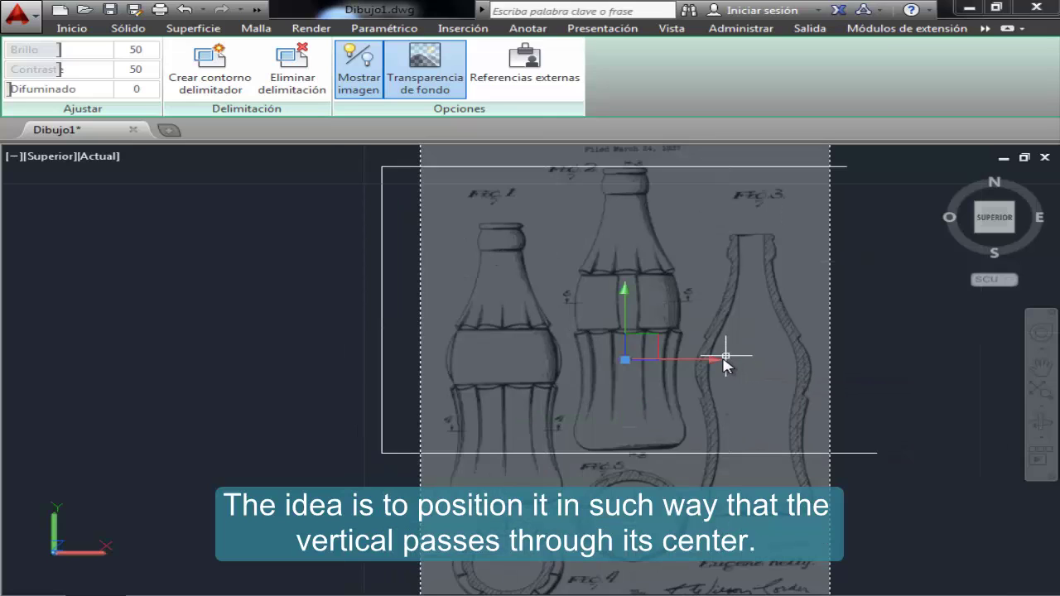
click(722, 360)
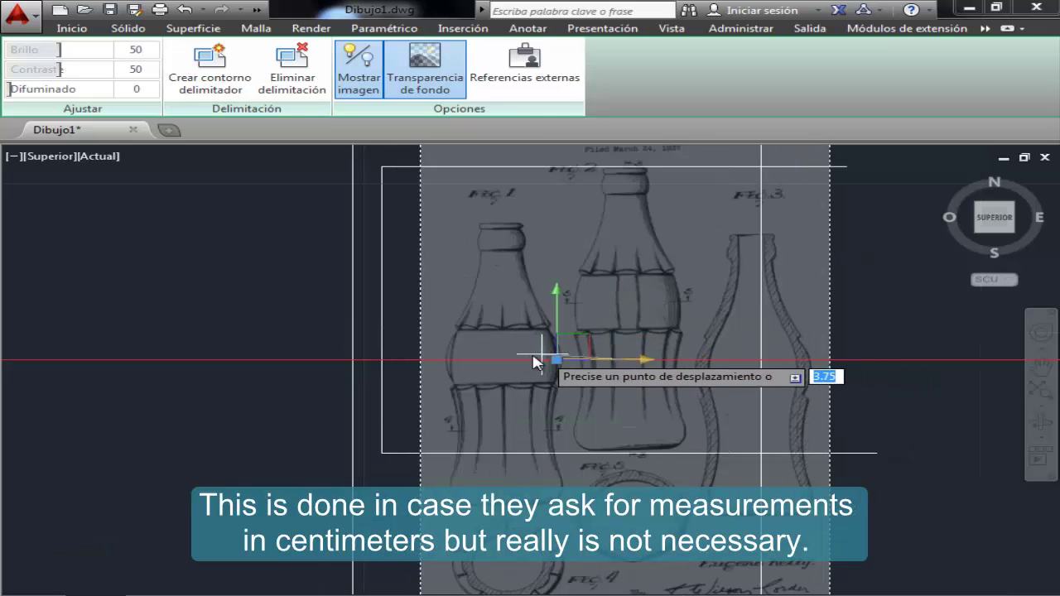
click(381, 361)
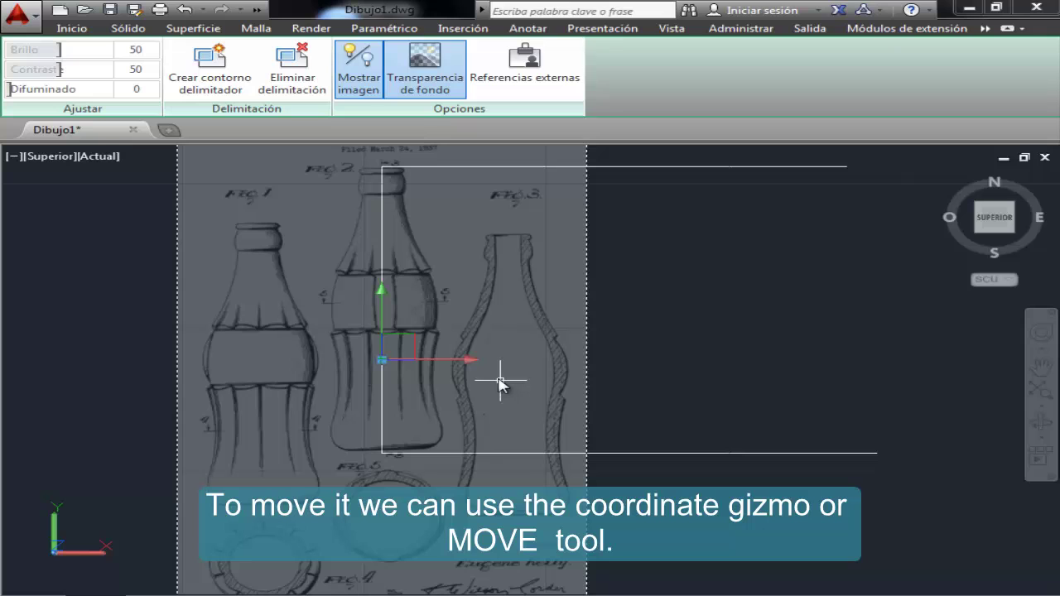
Step: Create a new layer named GUIAS for the guide lines in the layer properties manager
click(60, 30)
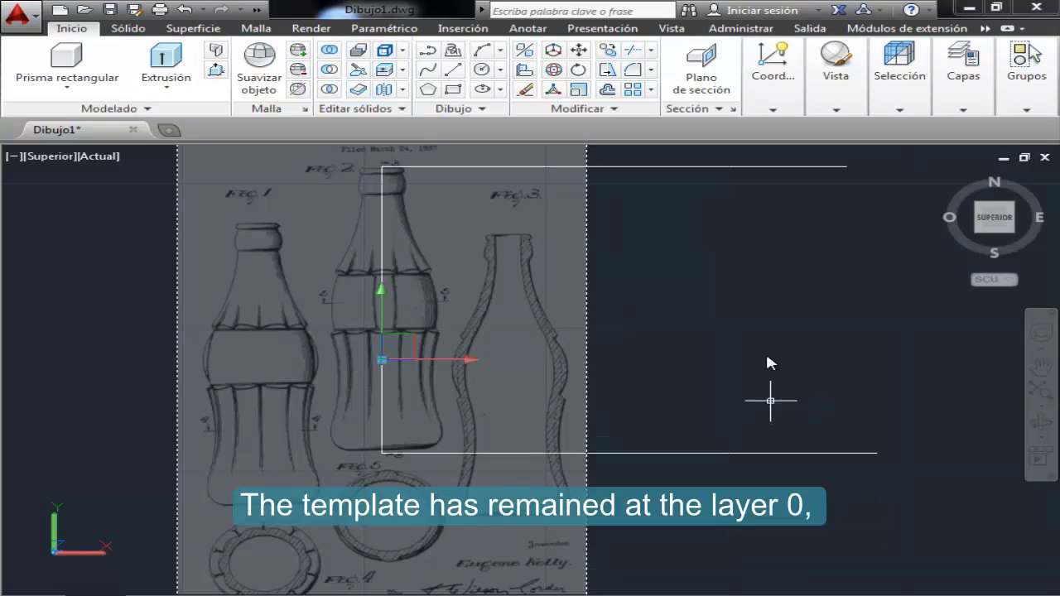
click(828, 453)
click(966, 110)
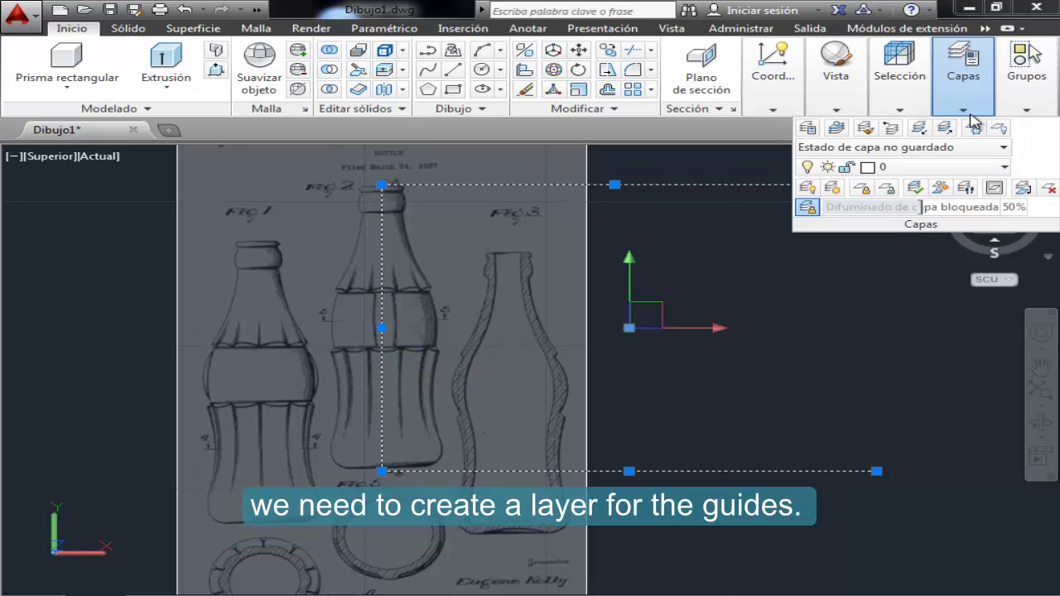
click(807, 128)
key(alt+n)
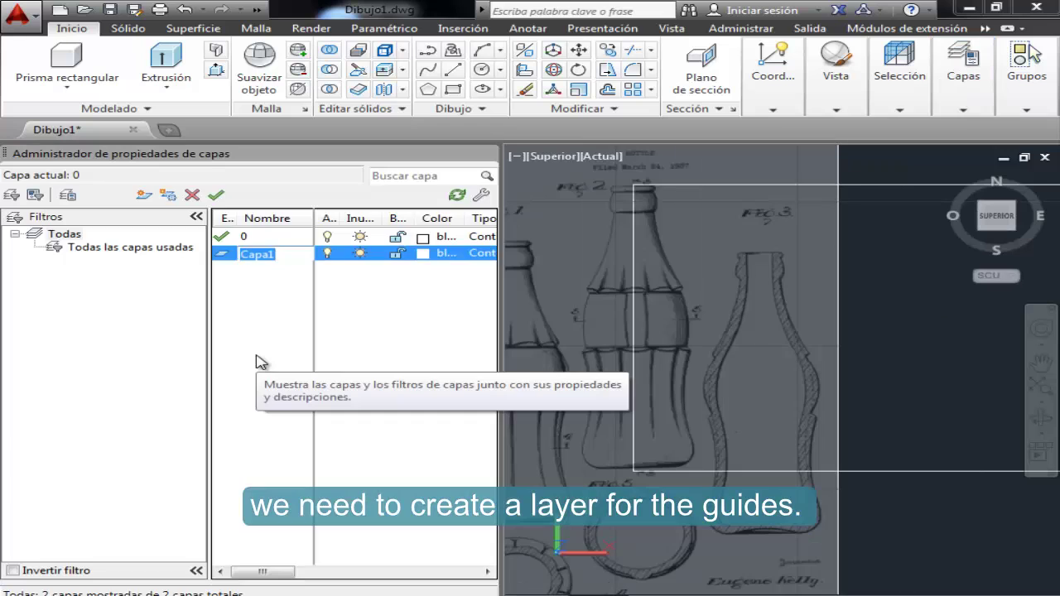
text(GUIAS)
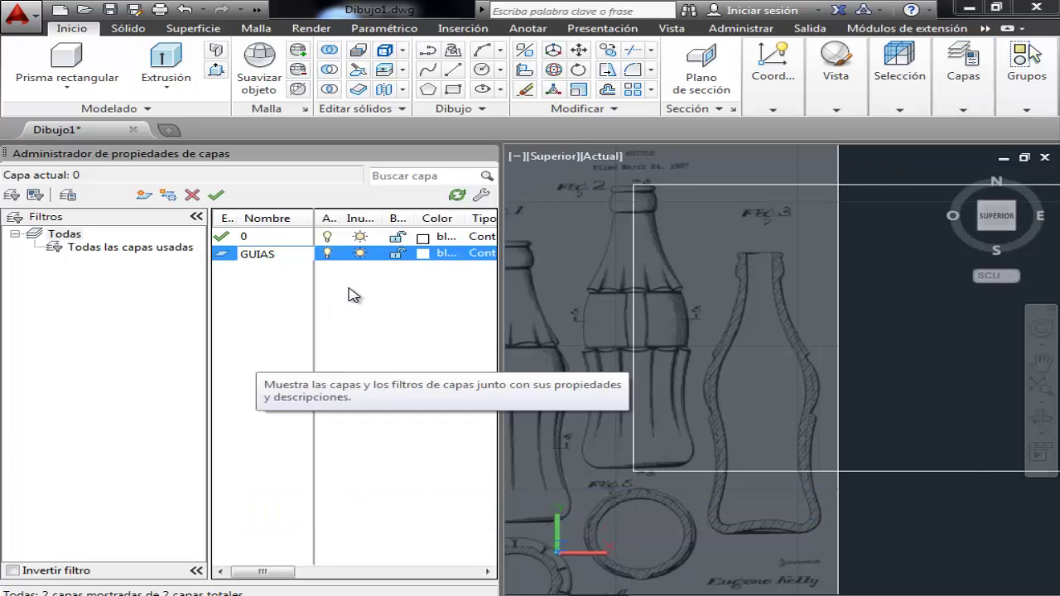
key(Return)
click(489, 153)
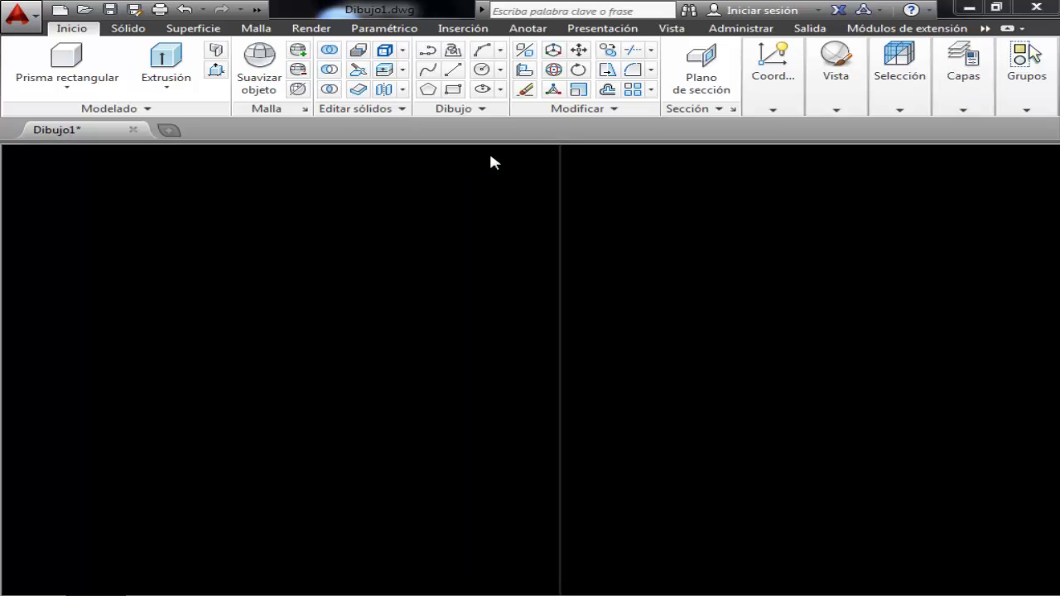
Step: Assign the vertical guide and the two horizontal guides to the GUIAS layer
click(692, 471)
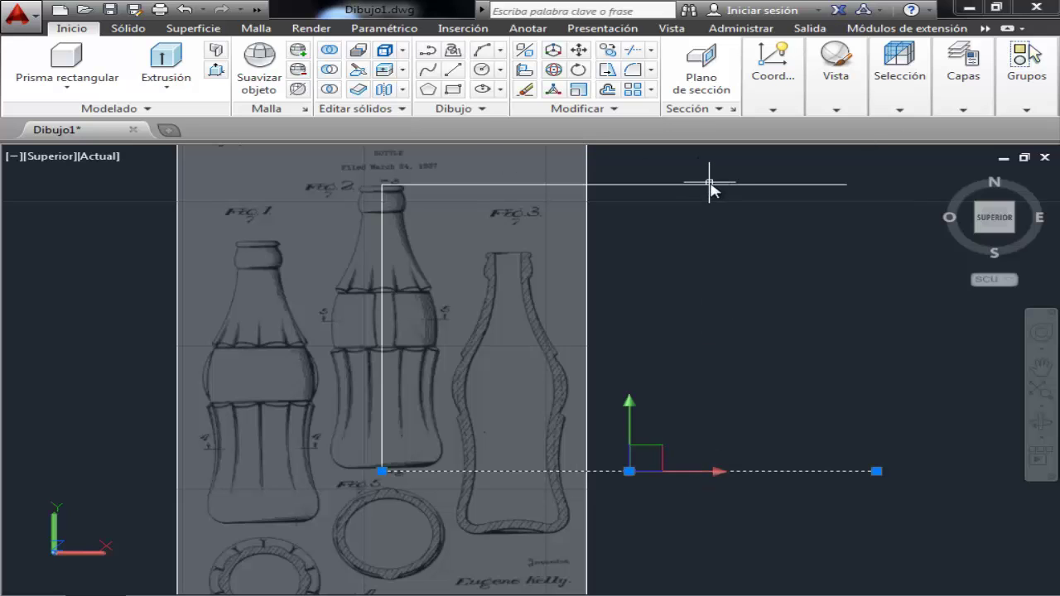
click(709, 184)
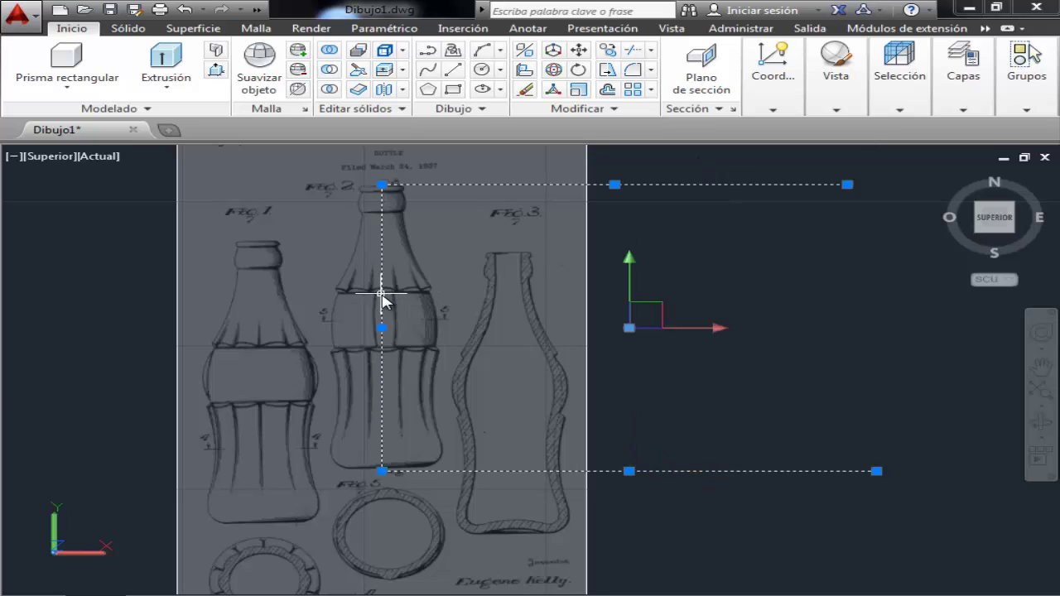
click(963, 104)
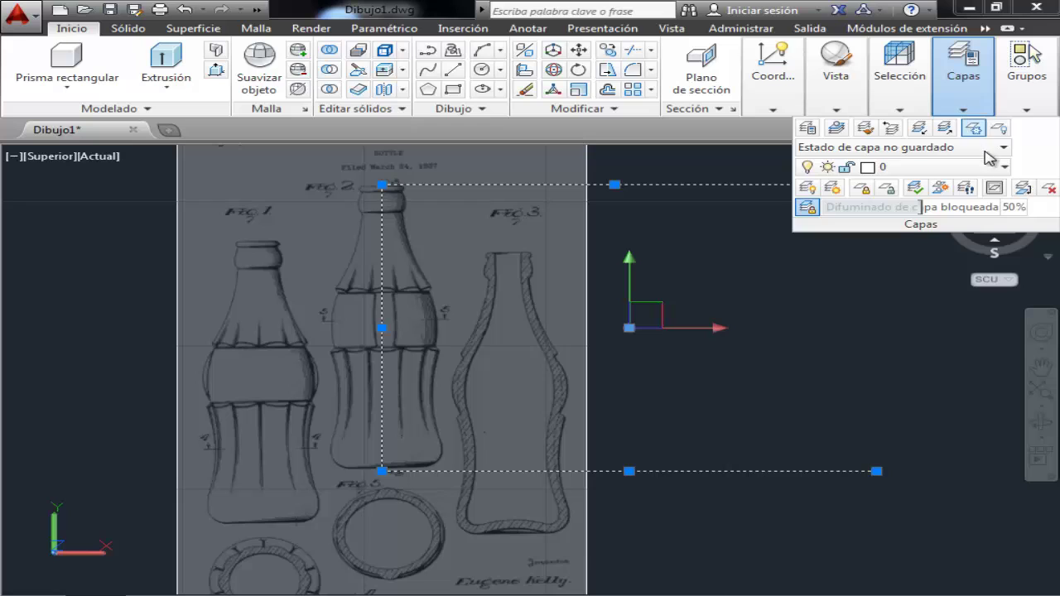
click(1004, 169)
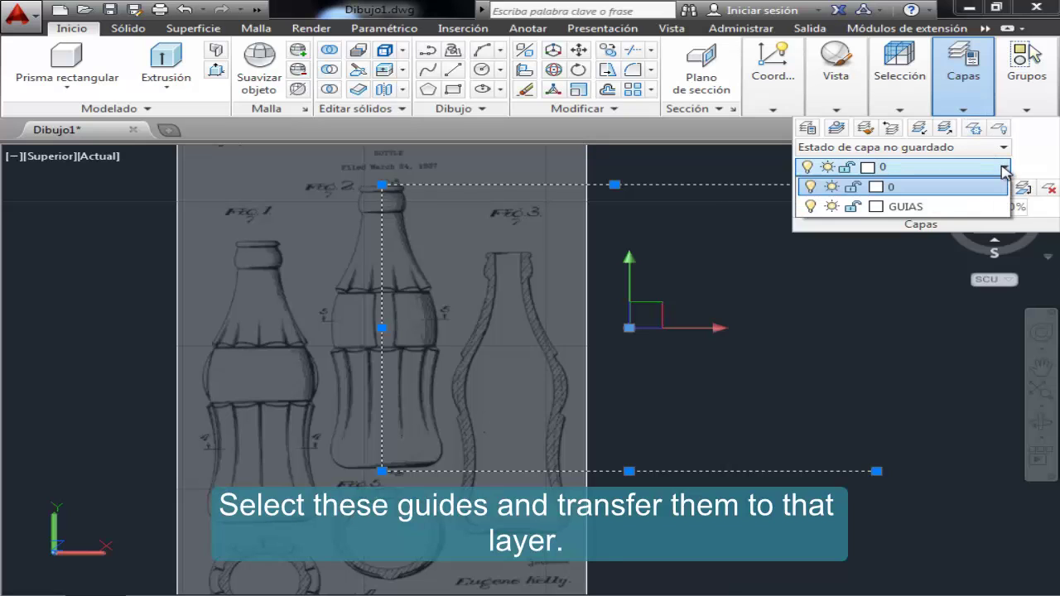
click(940, 213)
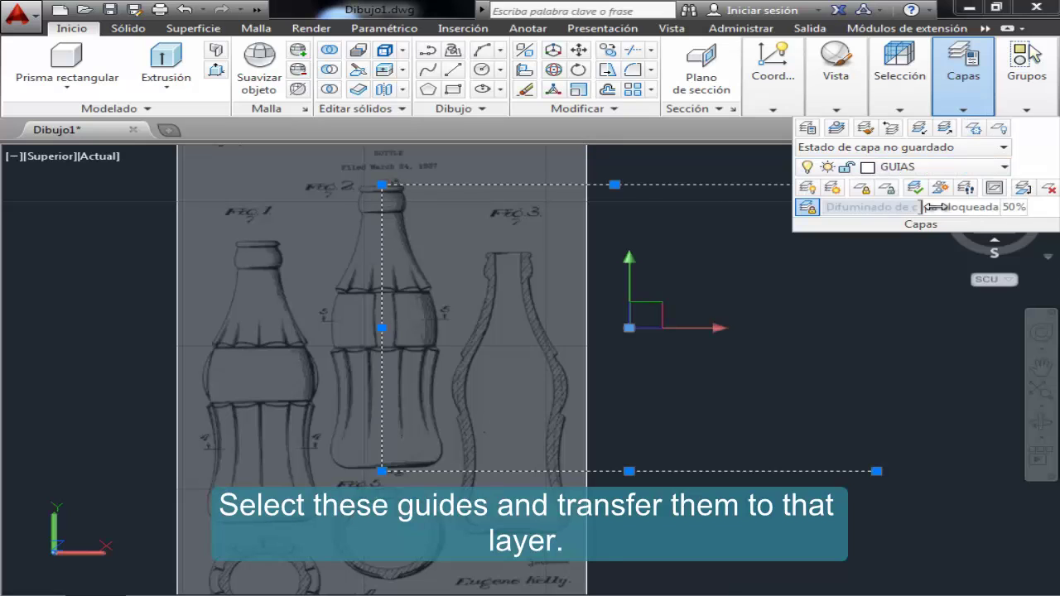
key(Escape)
Step: Draw a horizontal line from the vertical guide's upper end along the top of the Fig. 2 bottle's lip, stopping before the lip's rounded edge
middle_drag(394, 253, 426, 303)
scroll(425, 303, up, 3)
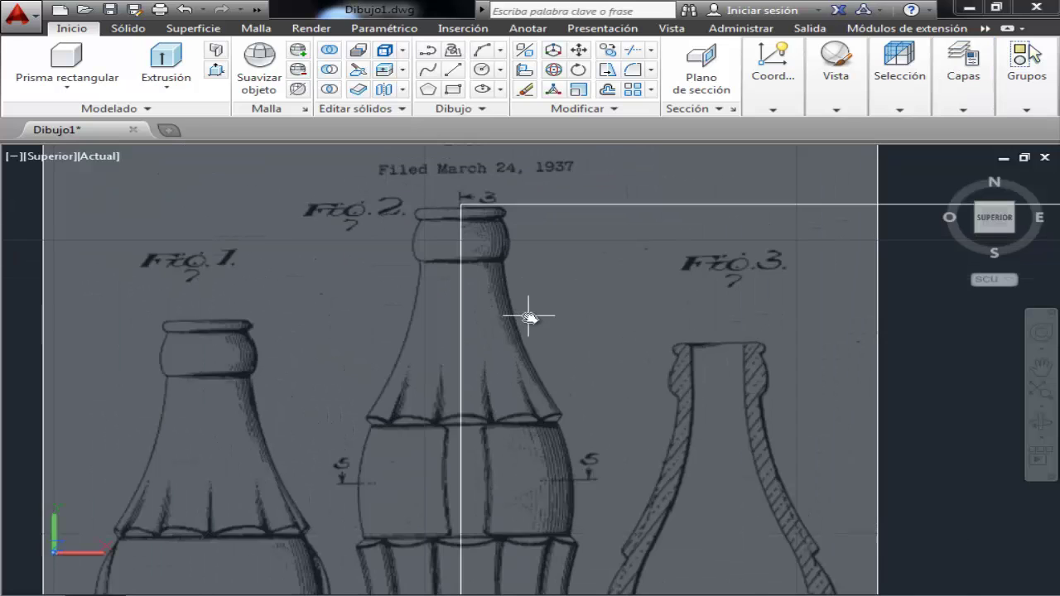
scroll(579, 263, up, 5)
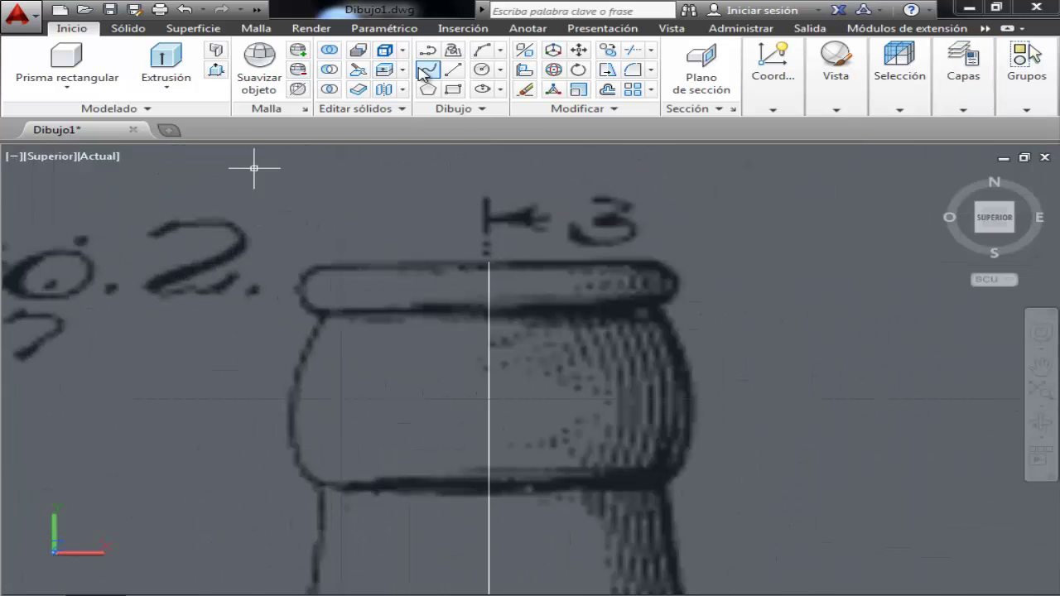
click(454, 73)
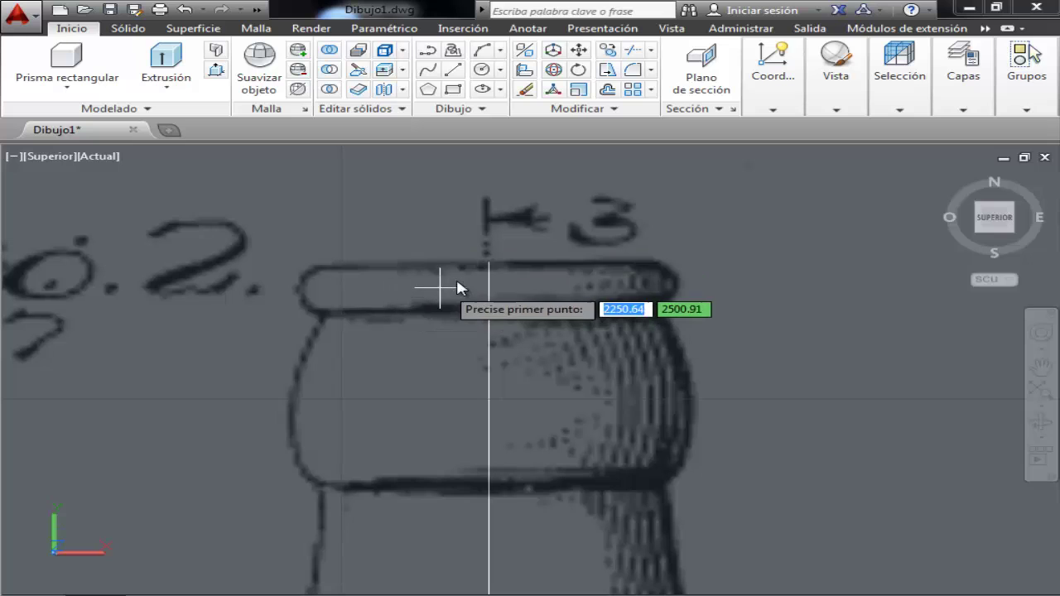
click(488, 264)
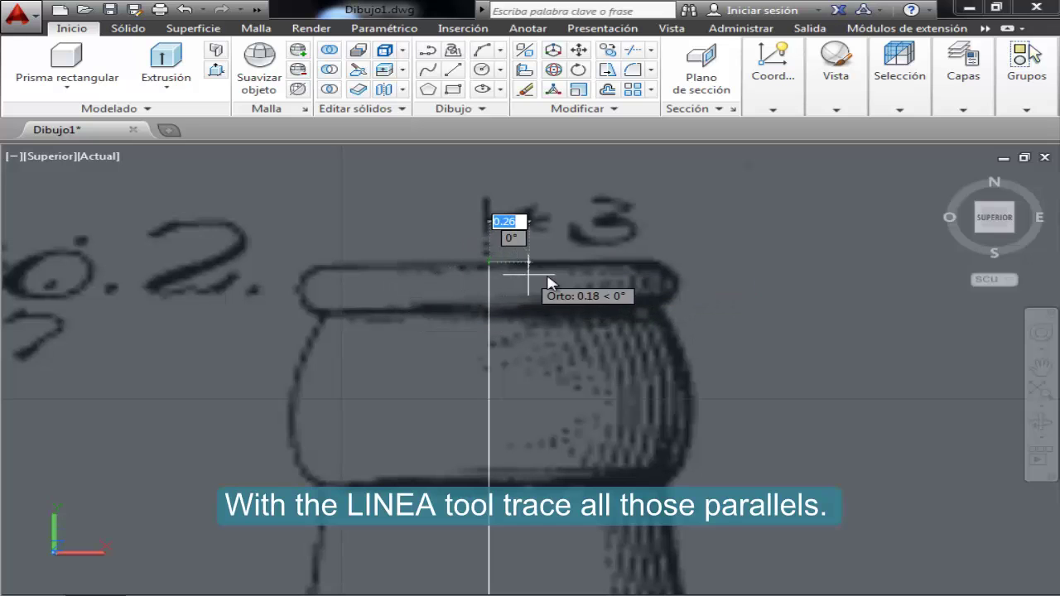
click(640, 269)
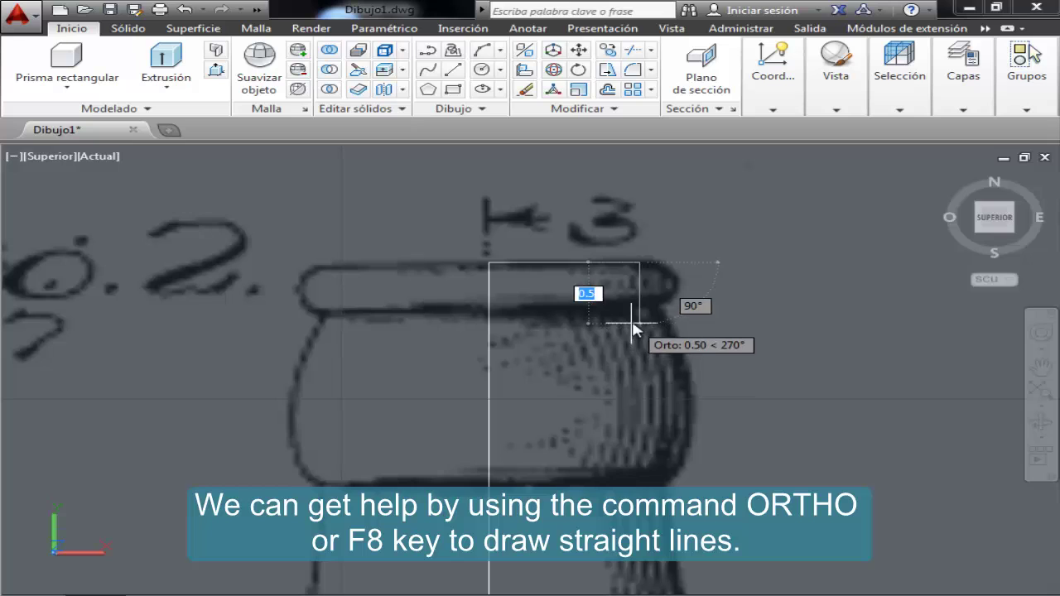
key(Return)
Step: Draw a parallel line about 0.98 long from the vertical guide along the underside of the bottle's lip, matching the upper line's end
key(Return)
click(489, 308)
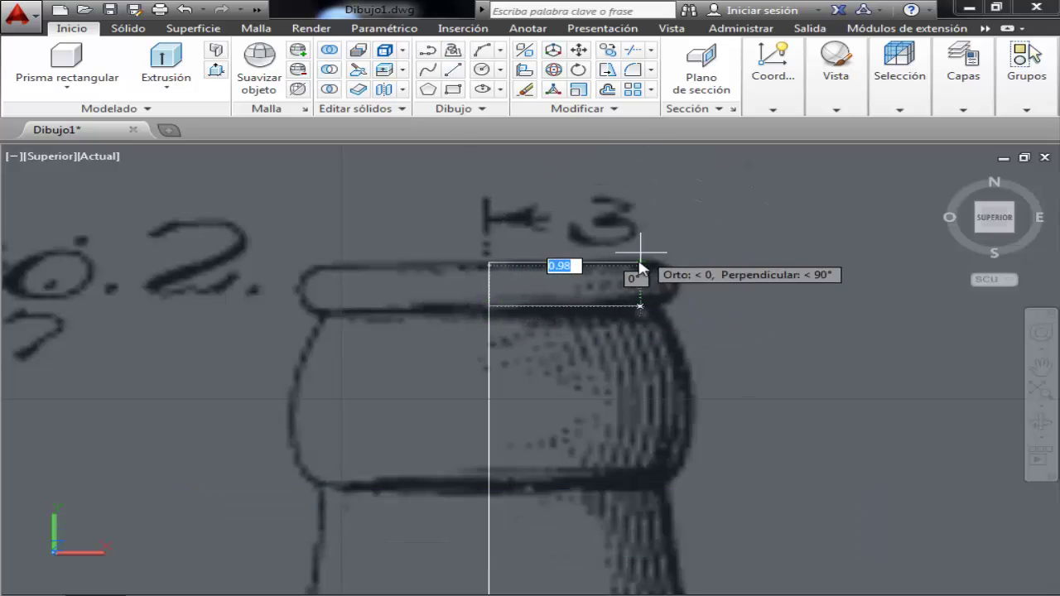
click(640, 307)
right_click(716, 333)
click(764, 380)
Step: Draw a horizontal line from the vertical guide to the neck's outer edge at the base of the collar below the lip
right_click(590, 467)
key(Return)
click(490, 484)
click(664, 484)
right_click(667, 492)
click(699, 315)
Step: Draw a horizontal line from the vertical guide to the bottle's outer edge where the fluted neck meets the smooth middle band
scroll(687, 447, down, 3)
middle_drag(648, 440, 608, 397)
scroll(589, 273, up, 3)
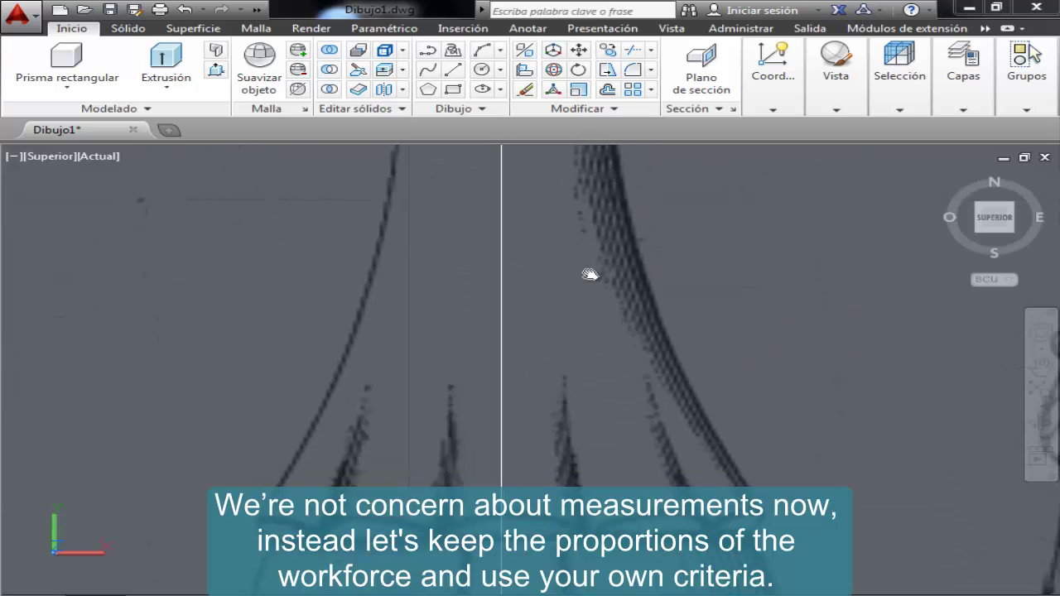
middle_drag(608, 453, 594, 371)
scroll(594, 371, down, 2)
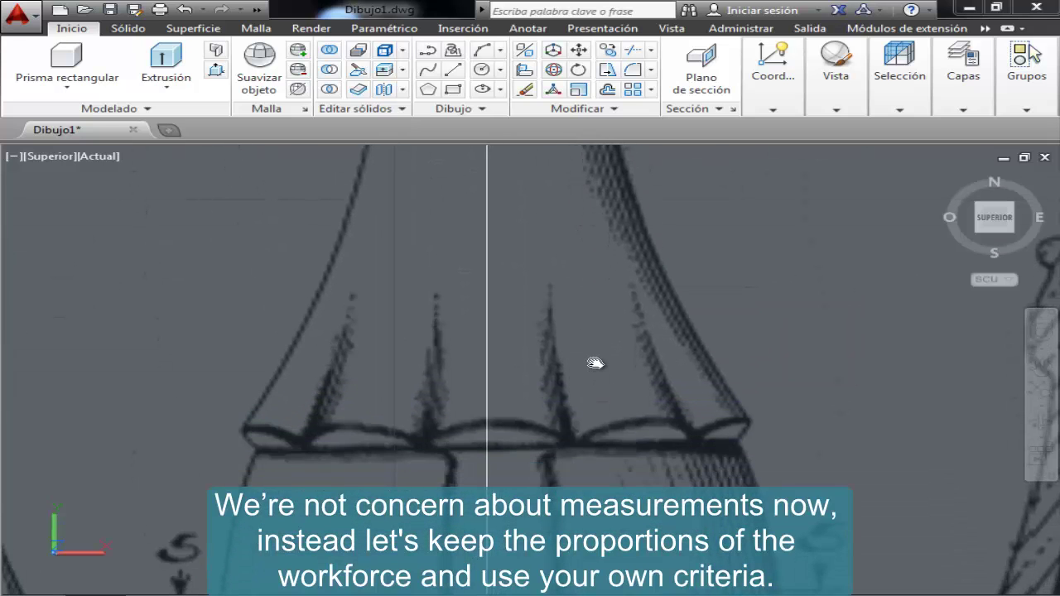
right_click(562, 277)
click(622, 288)
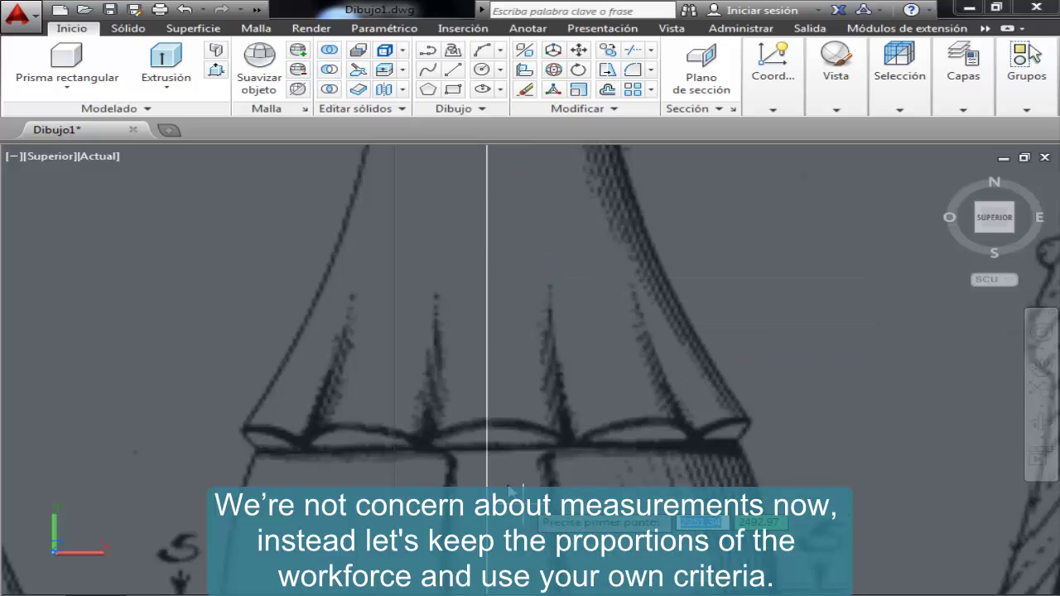
click(488, 446)
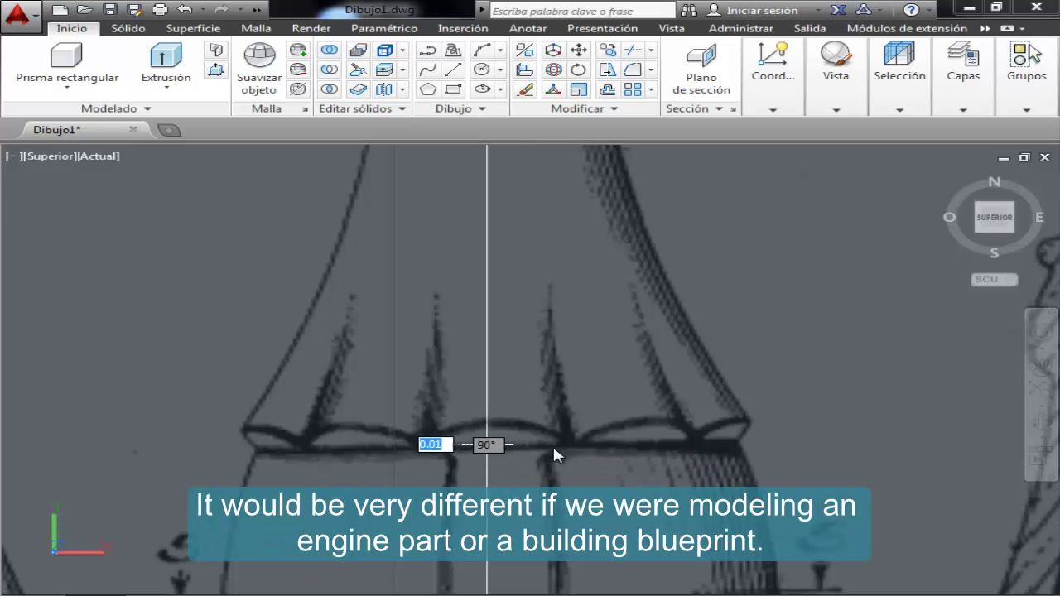
click(738, 445)
right_click(691, 503)
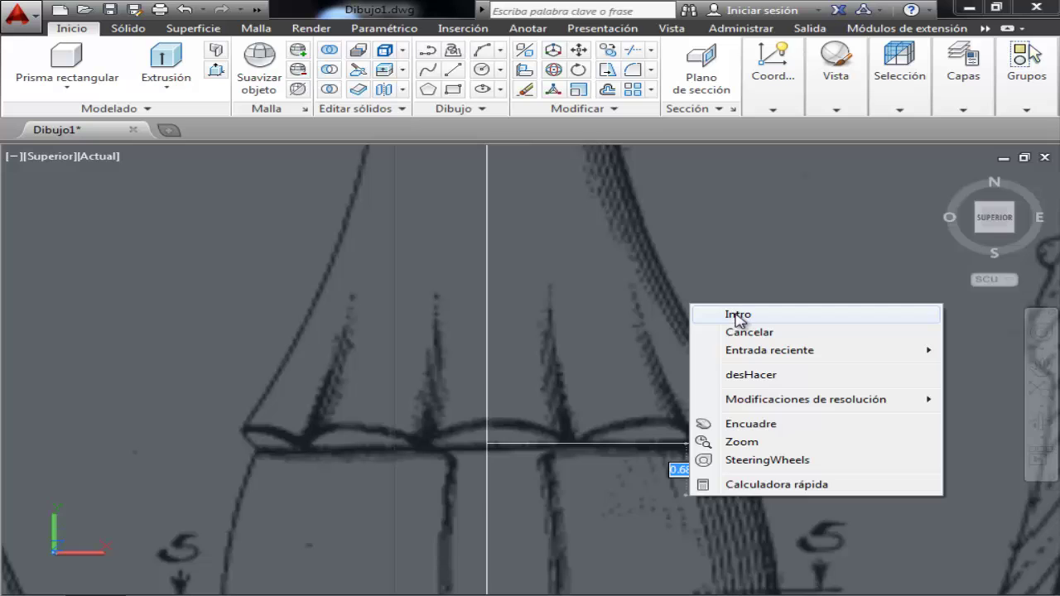
click(736, 315)
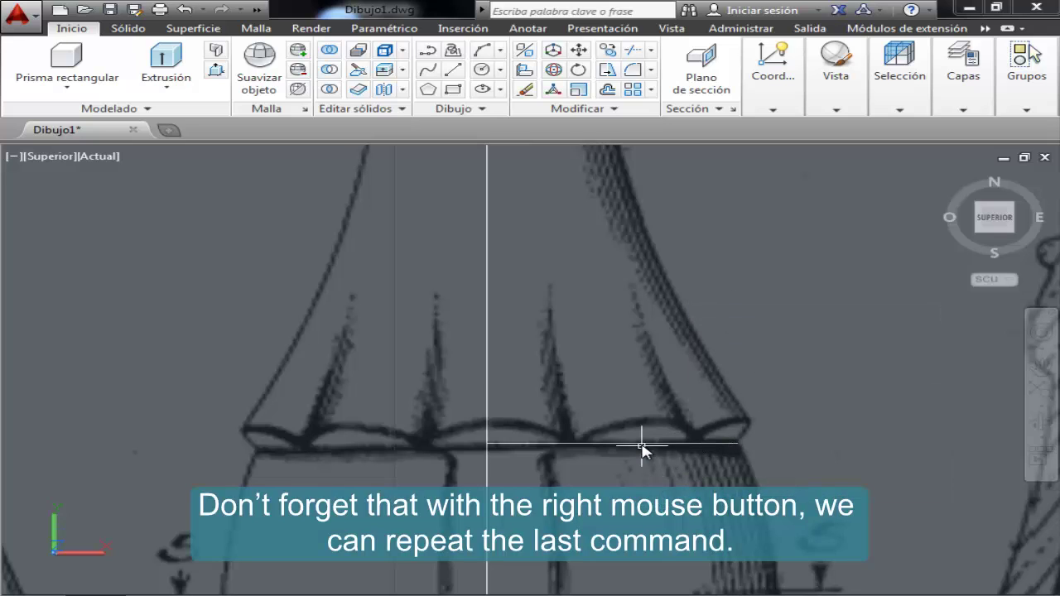
Step: Draw a horizontal line from the vertical guide to the outer contour partway down the bottle's neck
middle_drag(595, 296, 605, 466)
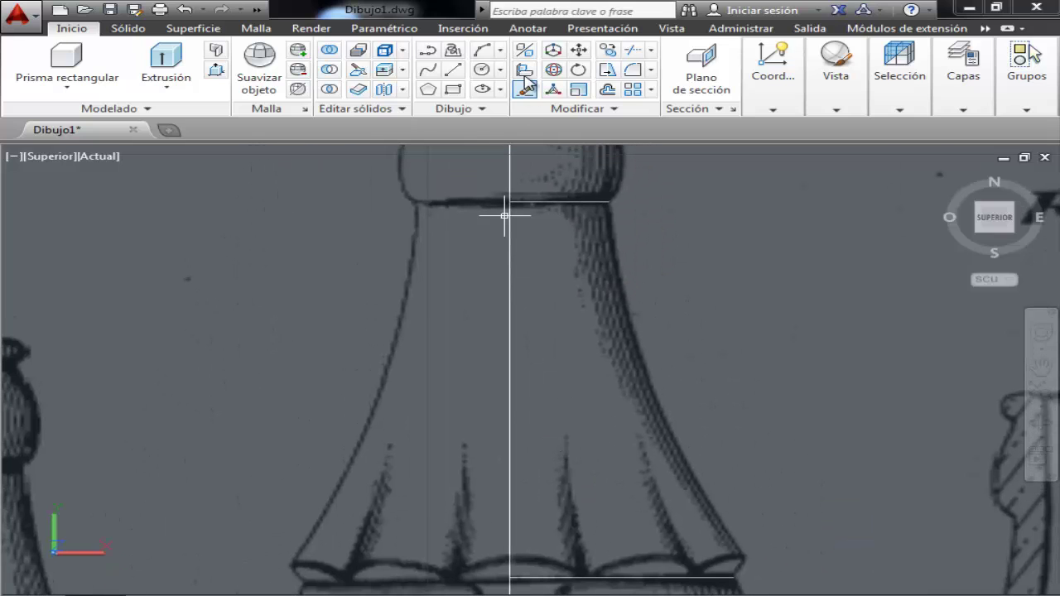
click(453, 69)
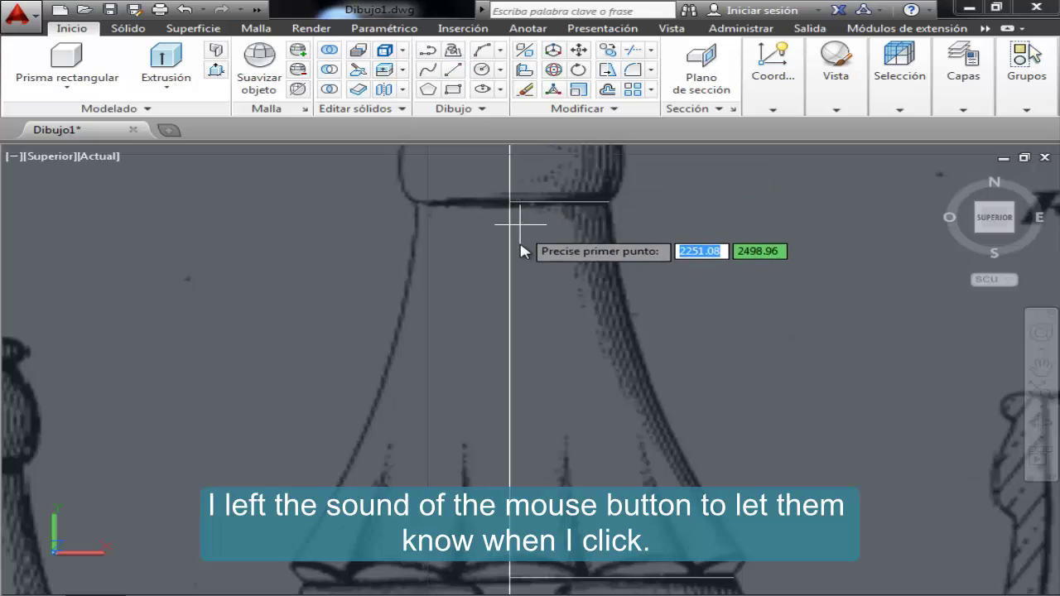
click(511, 339)
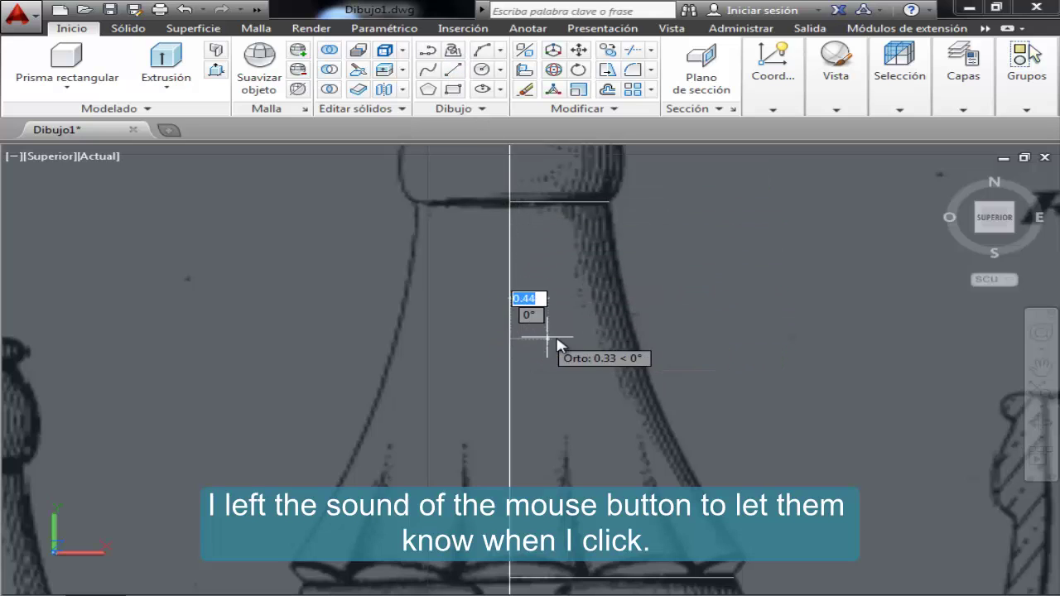
click(634, 338)
key(Return)
Step: Draw a horizontal line from the vertical guide to the outer contour at the lower edge of the smooth middle band
middle_drag(563, 480, 562, 332)
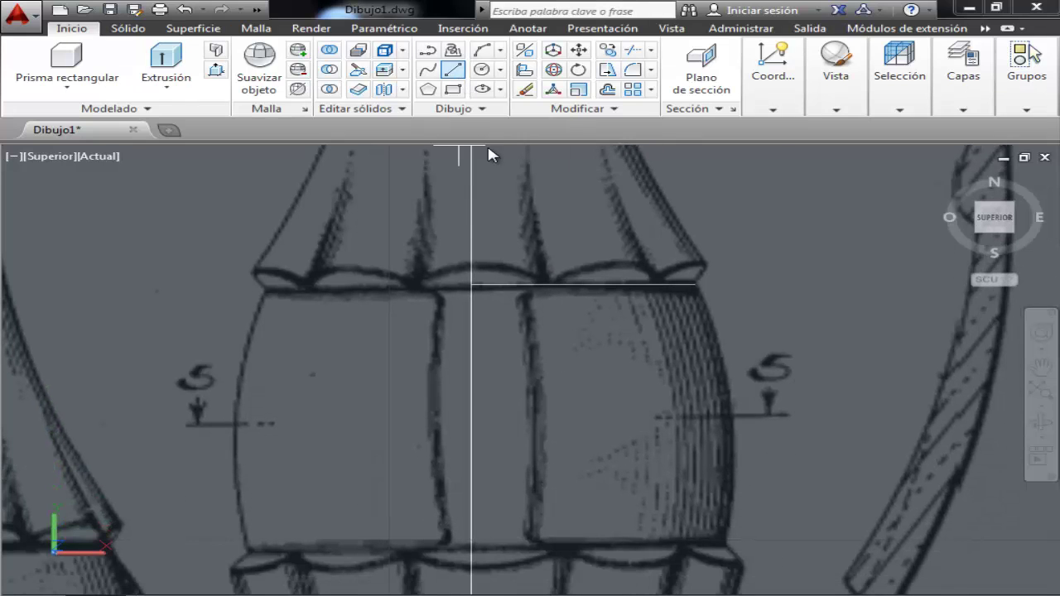
click(472, 550)
click(725, 550)
middle_drag(769, 568, 712, 321)
right_click(712, 322)
click(750, 348)
Step: Draw a horizontal line from the vertical guide to the outer contour where the lower body's flutes end
mouse_move(643, 513)
middle_down()
mouse_move(643, 329)
mouse_move(660, 392)
middle_up()
key(Return)
click(512, 489)
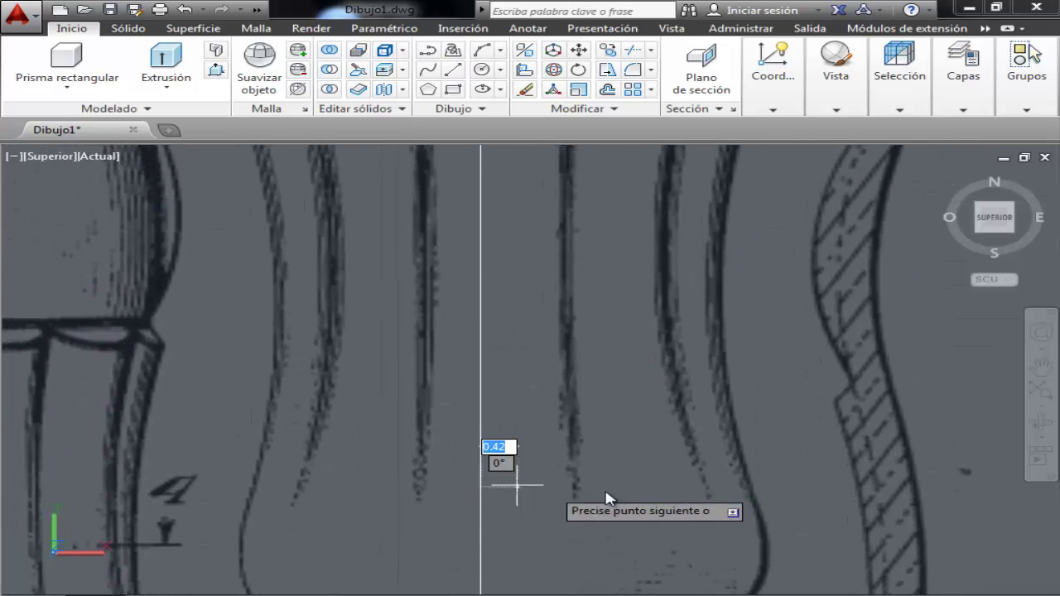
click(748, 497)
right_click(677, 530)
click(729, 346)
Step: Draw a horizontal line from the vertical guide along the bottle's base, ending before the rounded bottom corner
middle_drag(639, 568, 621, 446)
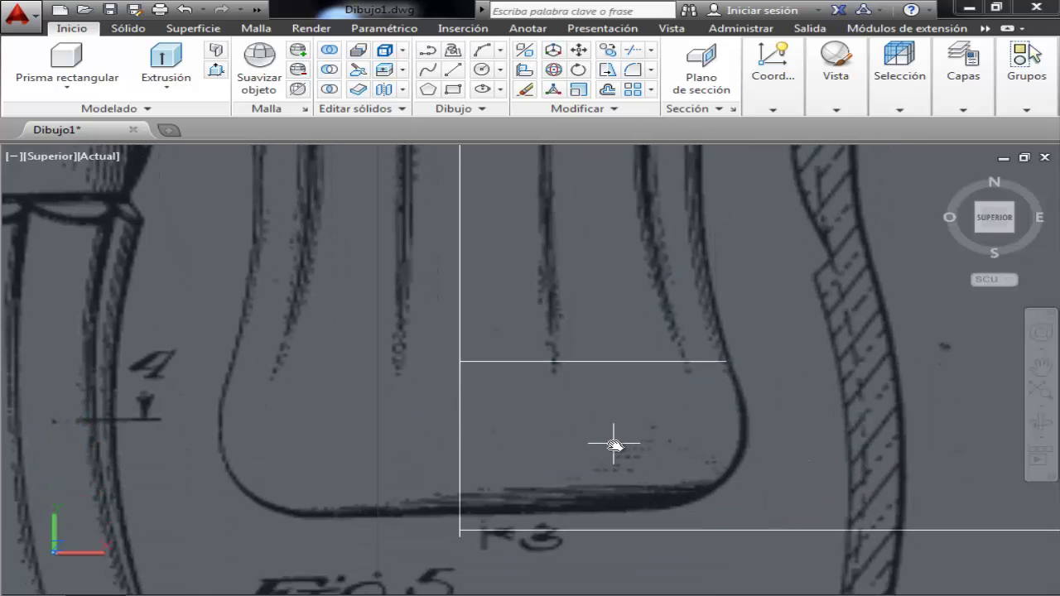
key(Return)
click(460, 511)
click(631, 511)
right_click(721, 503)
click(832, 322)
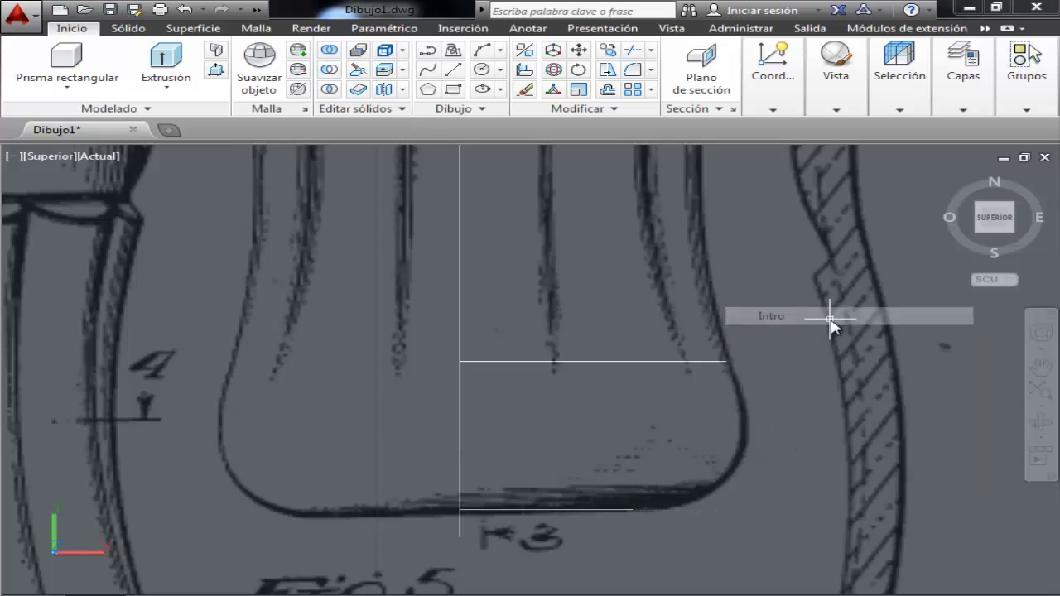
Step: Fillet the upper and lower lip lines together to form the lip's rounded outer end
middle_click(719, 411)
middle_click(719, 411)
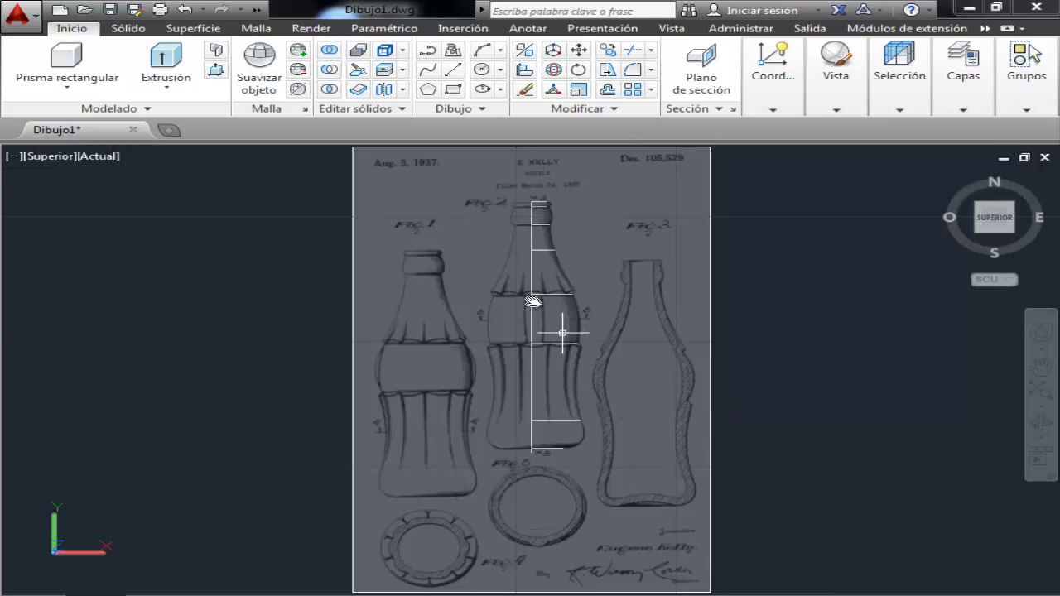
scroll(465, 220, up, 3)
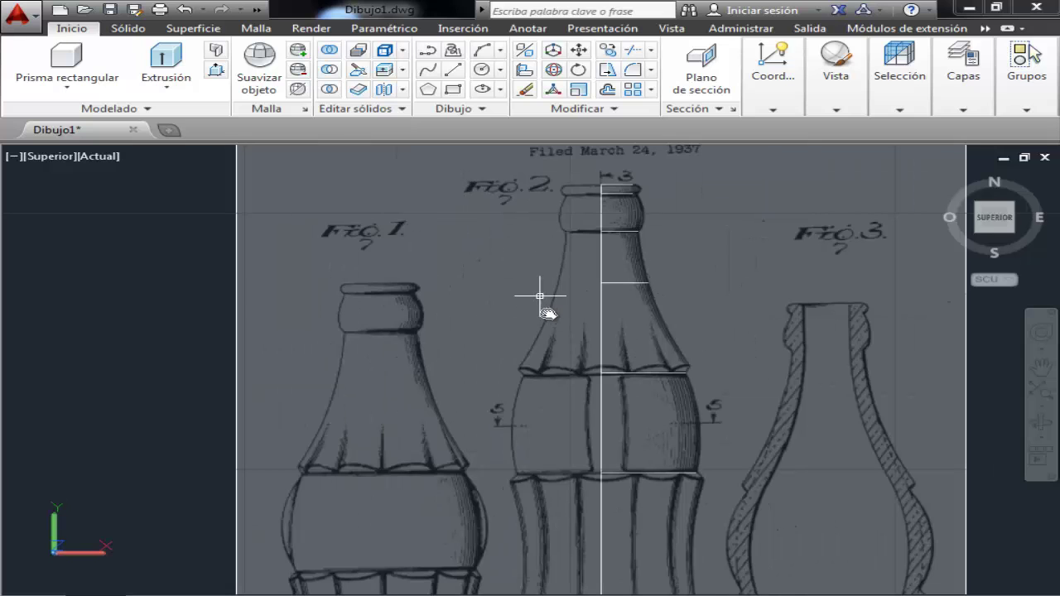
scroll(631, 321, up, 3)
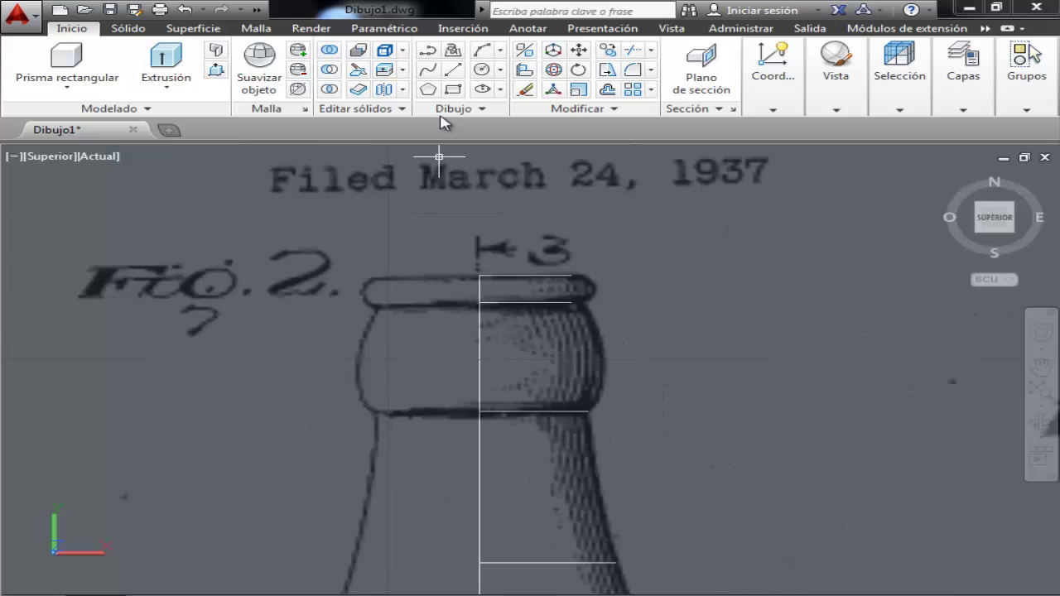
click(635, 75)
click(550, 278)
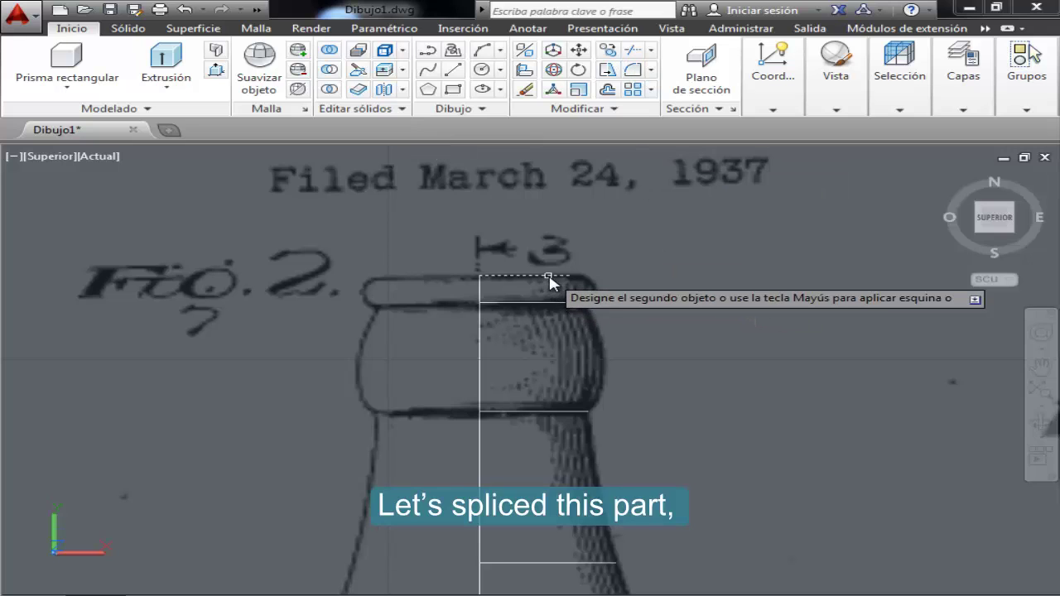
click(545, 303)
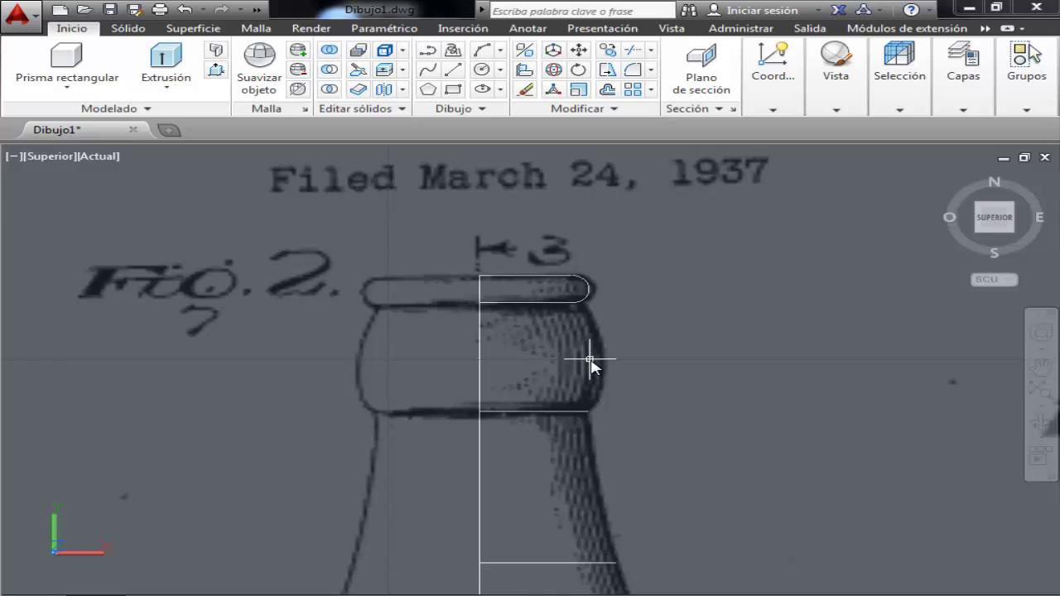
Step: Draw a three-point arc along the outer contour of the bulge below the lip, ending on the bulge's lower horizontal line
scroll(580, 302, up, 4)
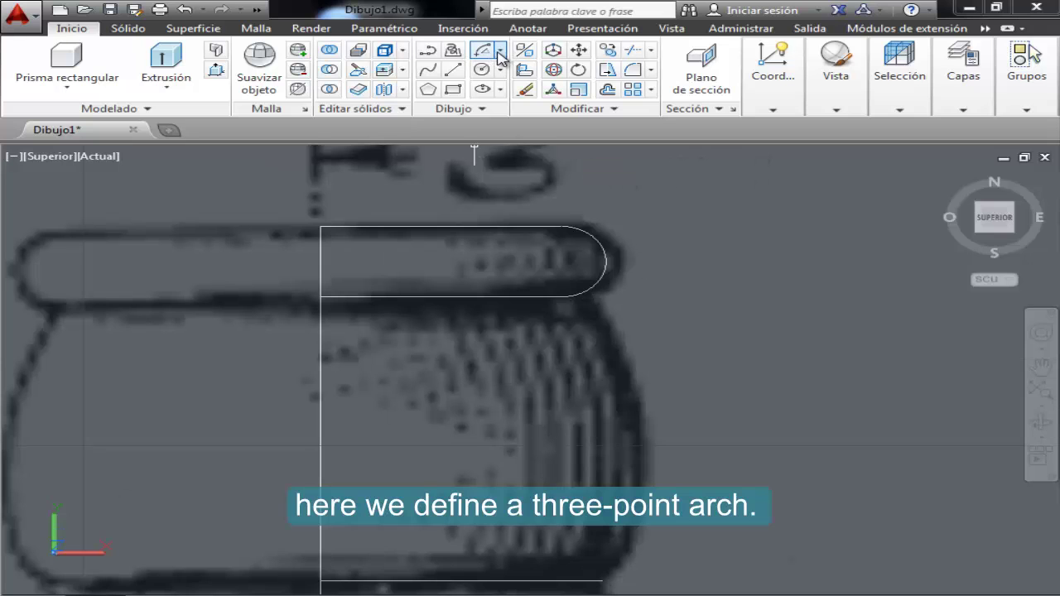
click(500, 56)
click(505, 78)
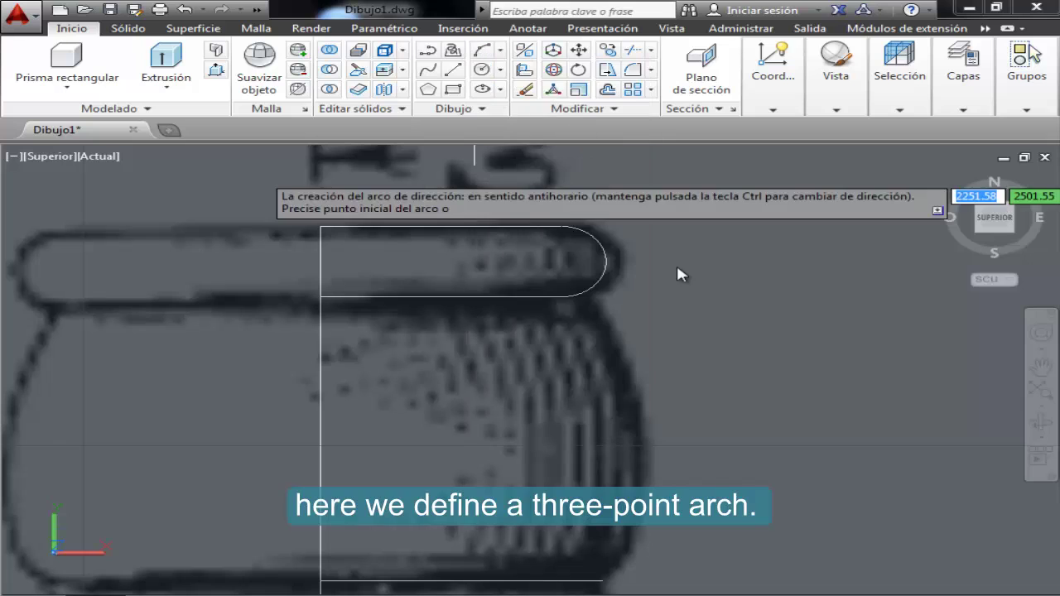
click(561, 295)
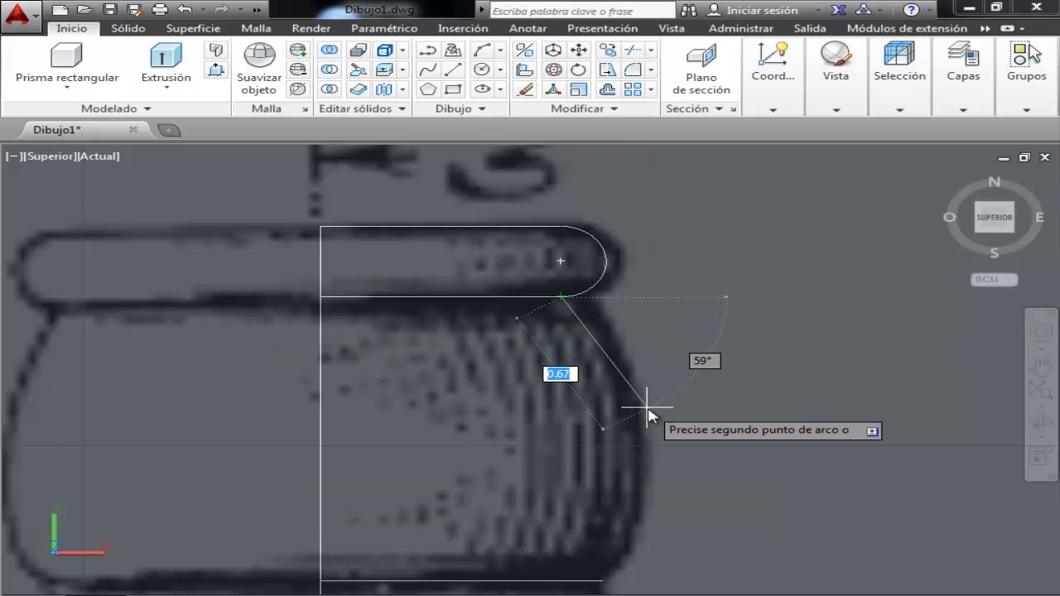
click(650, 459)
click(602, 582)
Step: Draw a three-point arc along the neck contour from the bulge's lower line through the mid-neck line to the flared tip of the flutes
middle_drag(686, 504, 560, 346)
middle_drag(632, 470, 554, 282)
scroll(644, 397, down, 2)
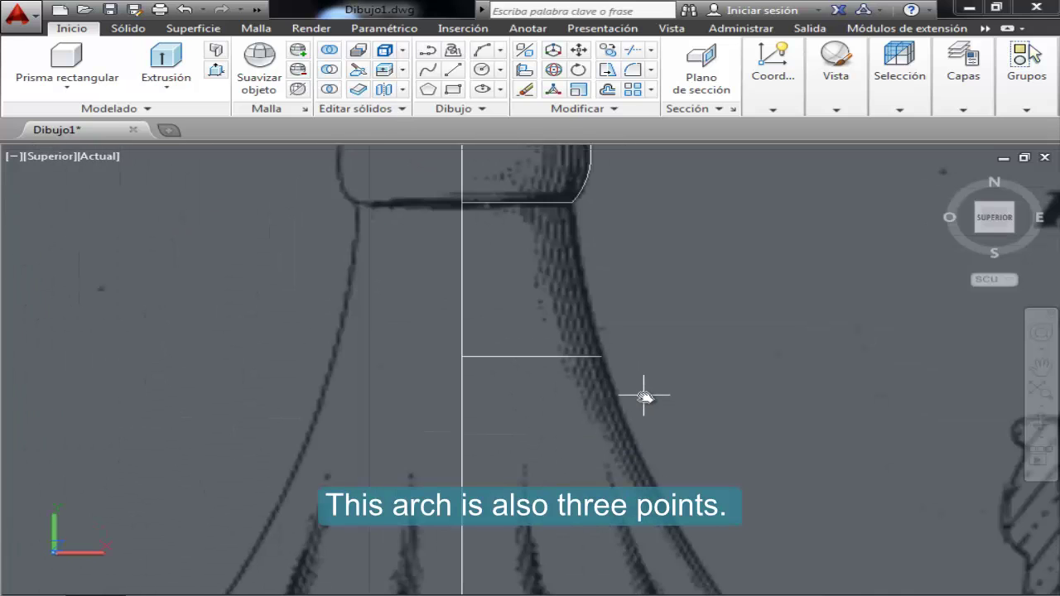
mouse_move(709, 458)
middle_down()
mouse_move(670, 374)
mouse_move(684, 426)
middle_up()
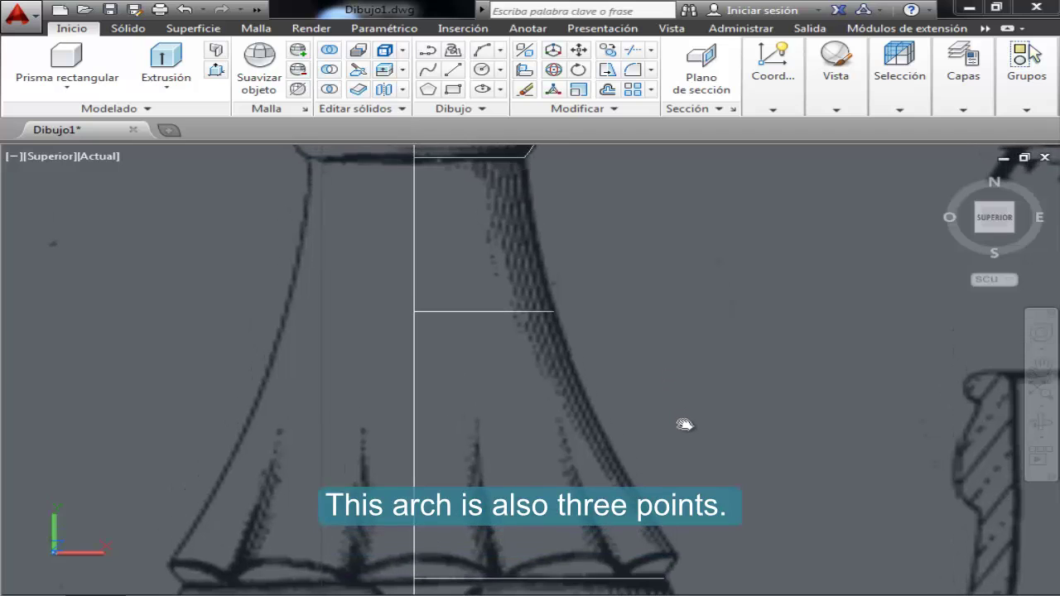
click(479, 58)
click(525, 157)
click(553, 311)
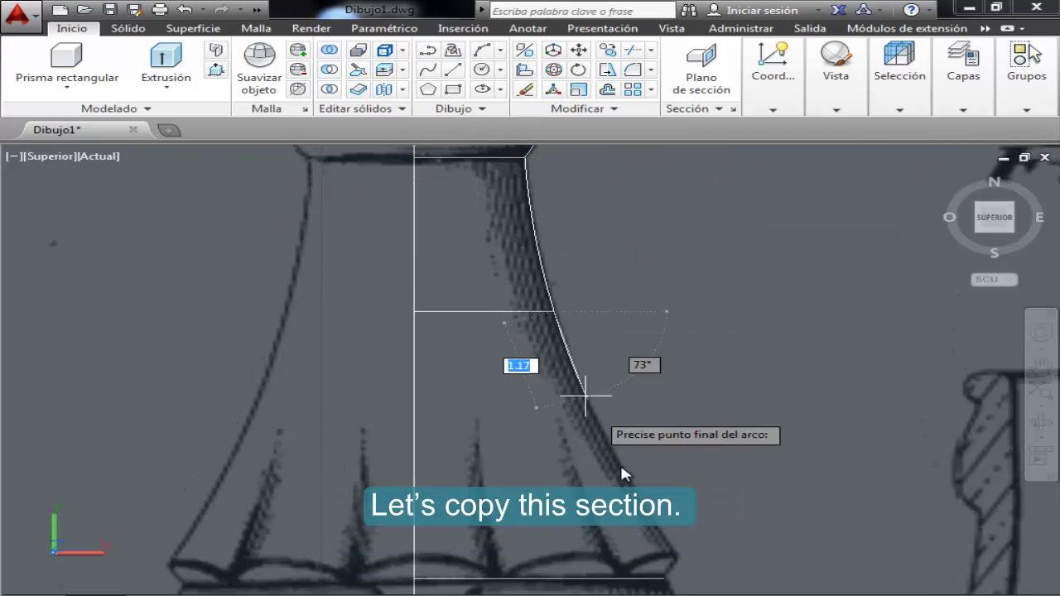
click(675, 554)
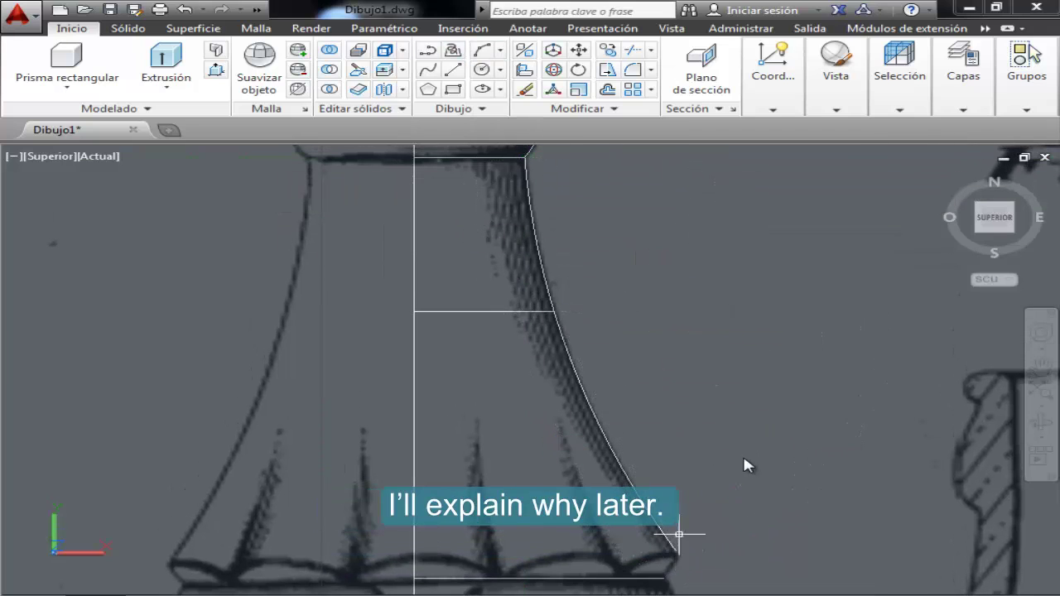
Step: Copy the neck contour arc to the empty area just outside the bottle, using its lower endpoint as base point
click(580, 392)
right_click(582, 390)
click(654, 362)
click(675, 551)
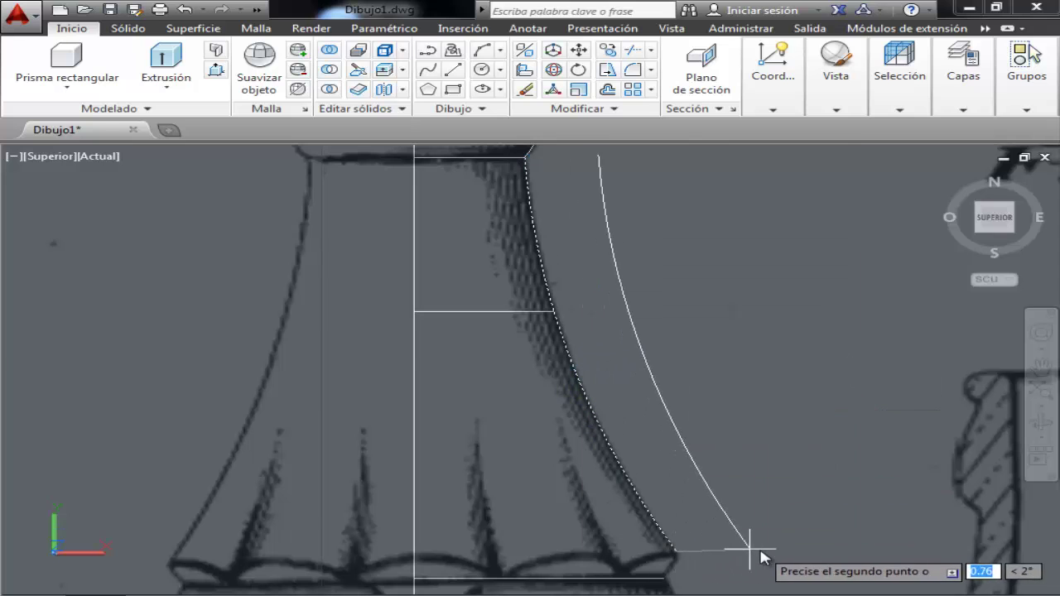
click(759, 550)
key(Escape)
Step: Close the neck's flared edge with an outward-bulging start-end-angle arc from the neck arc's lower end to the horizontal line below
scroll(679, 580, up, 6)
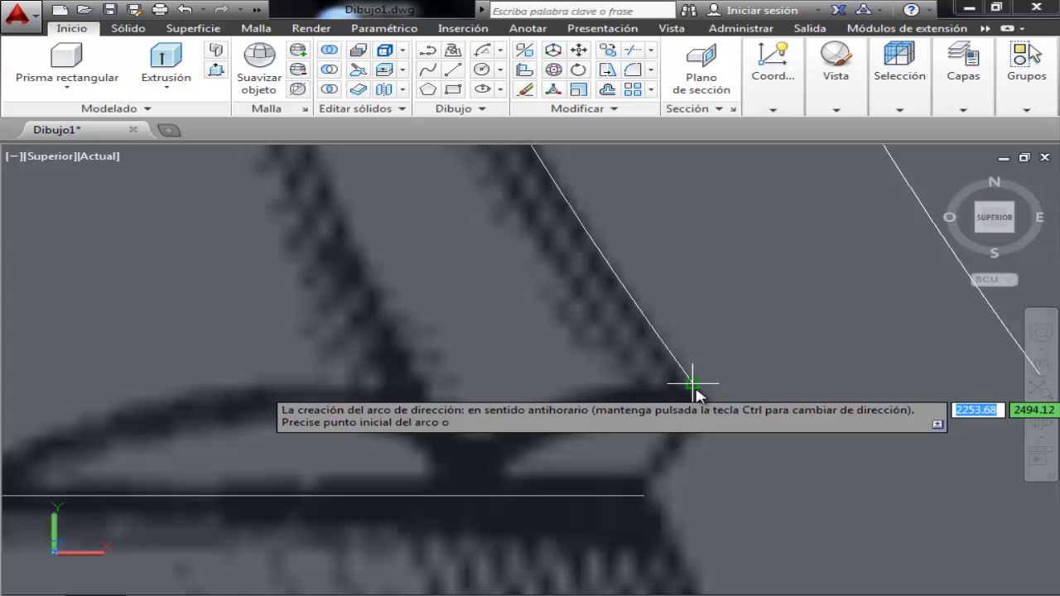
click(693, 384)
click(645, 495)
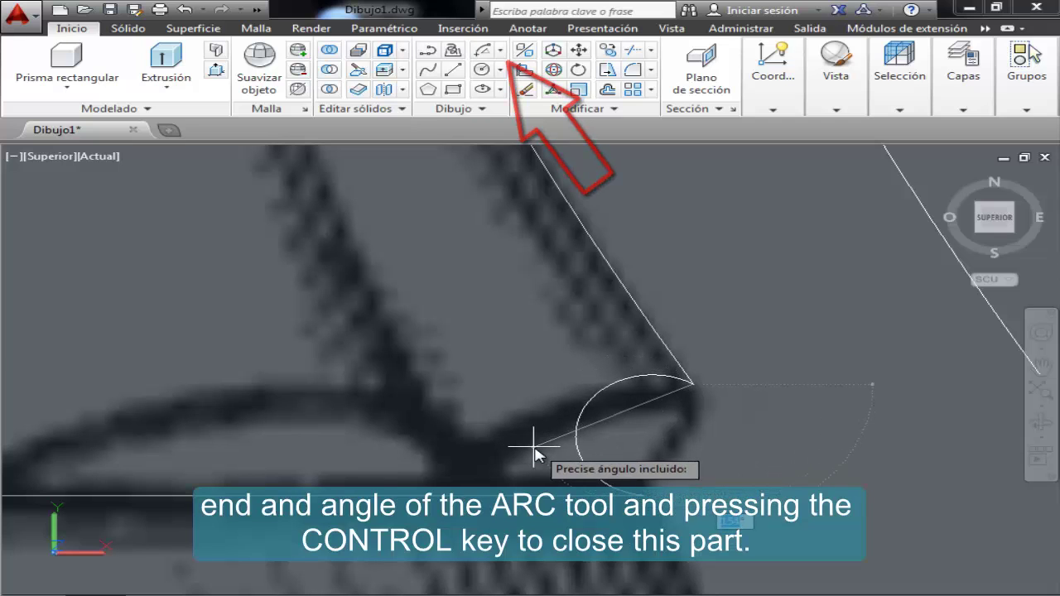
key(ctrl)
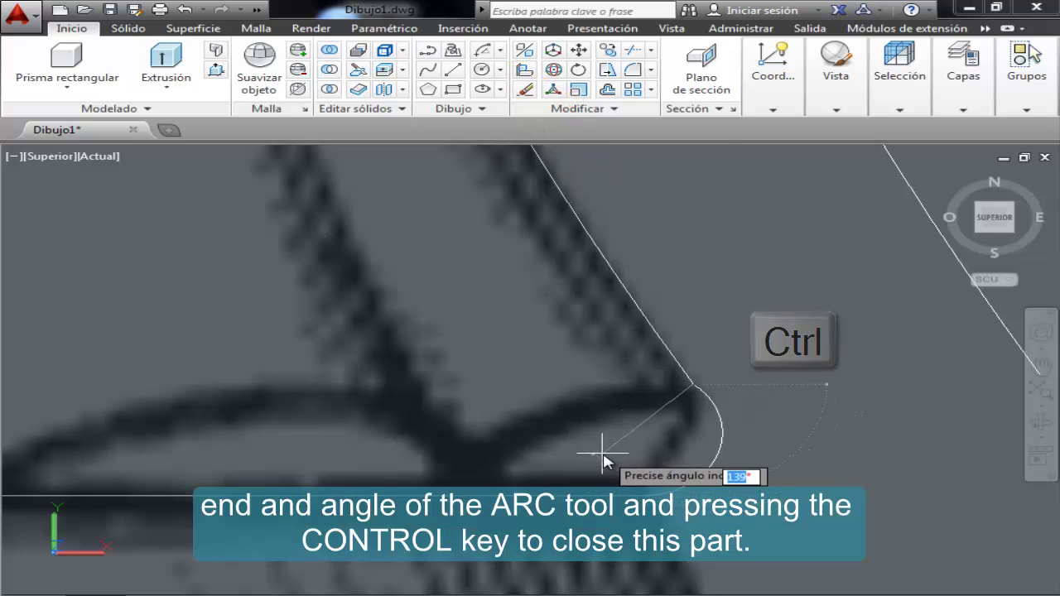
click(663, 448)
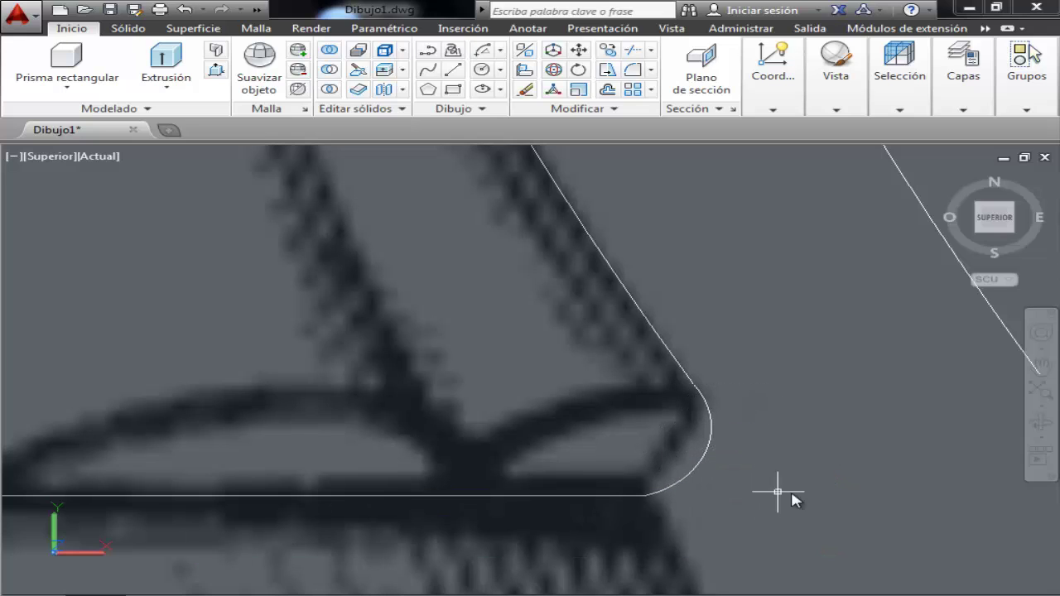
Step: Draw a three-point arc along the outer contour of the smooth middle band, between its upper and lower horizontal lines
middle_click(778, 425)
middle_click(779, 425)
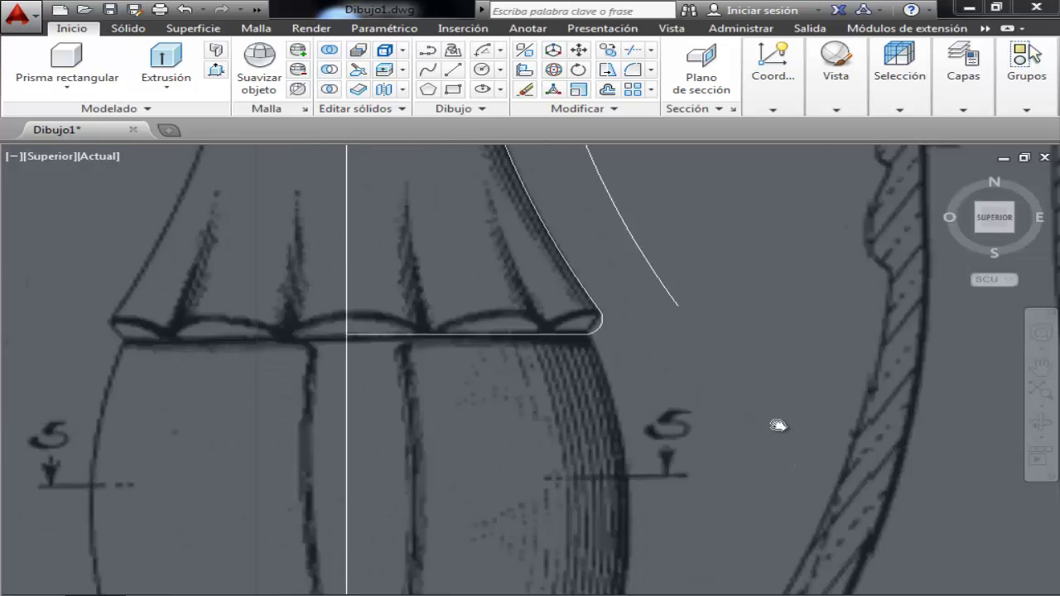
scroll(581, 292, up, 6)
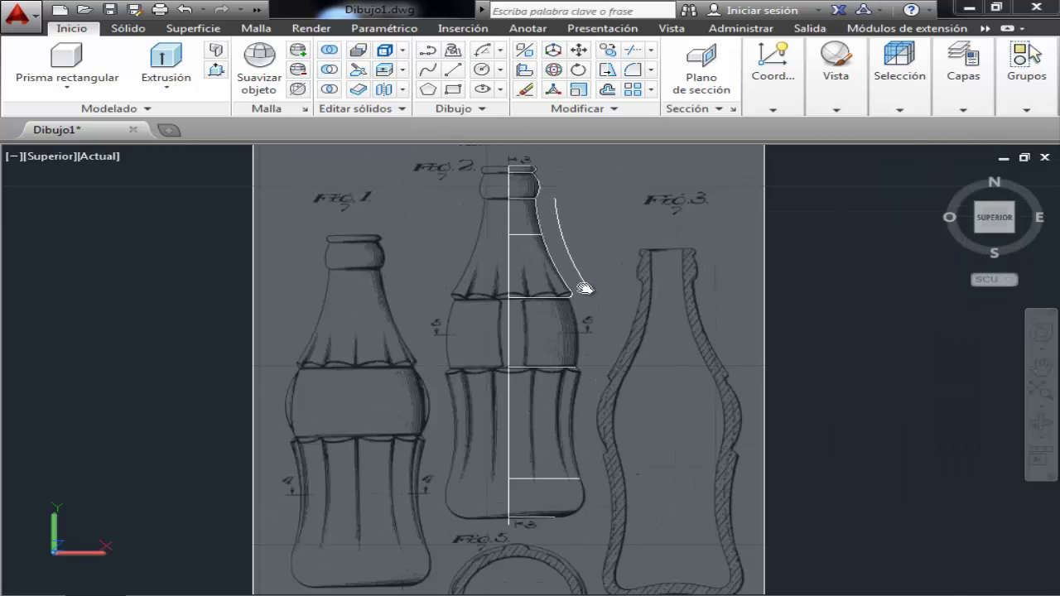
middle_drag(527, 478, 598, 402)
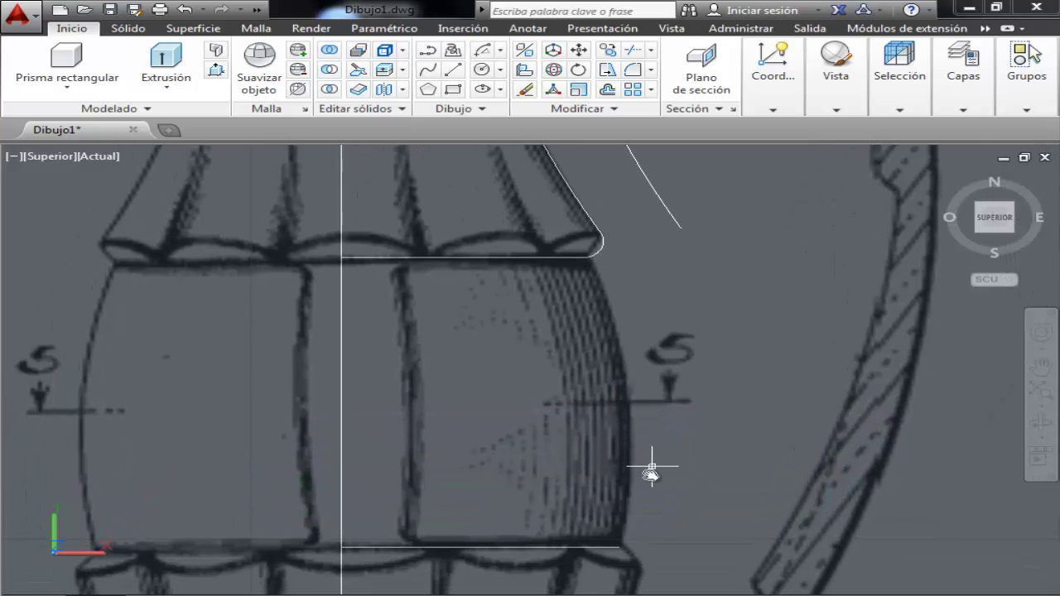
click(504, 52)
click(530, 68)
click(591, 257)
click(627, 403)
click(621, 548)
Step: Draw a three-point arc along the concave contour of the lower fluted body, down to the line where the flutes end
mouse_move(621, 556)
middle_down()
mouse_move(757, 324)
mouse_move(738, 298)
mouse_move(700, 326)
middle_up()
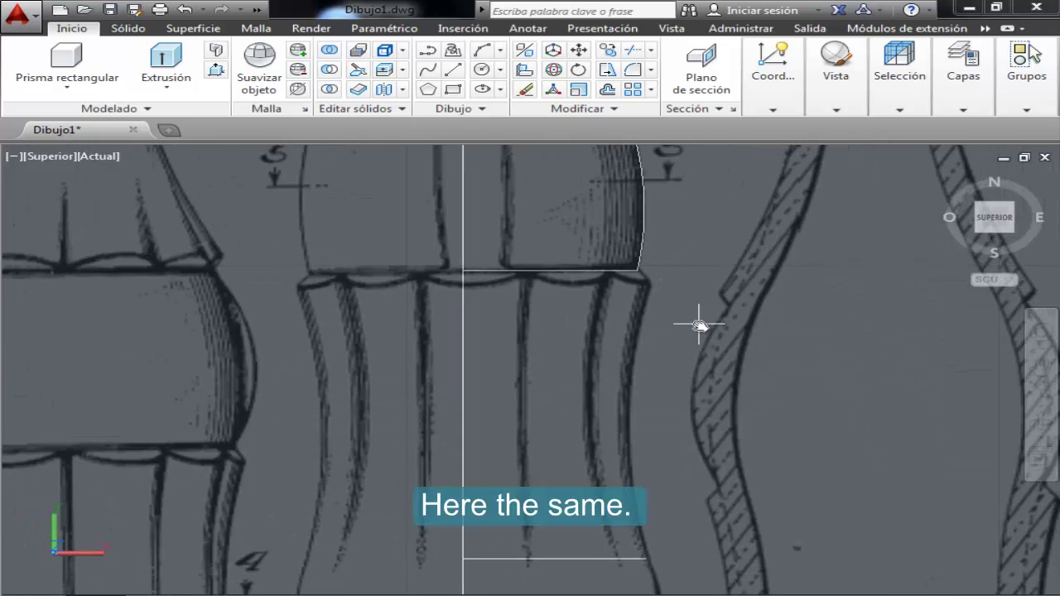
mouse_move(690, 384)
middle_down()
mouse_move(657, 289)
mouse_move(672, 340)
middle_up()
click(482, 50)
click(582, 232)
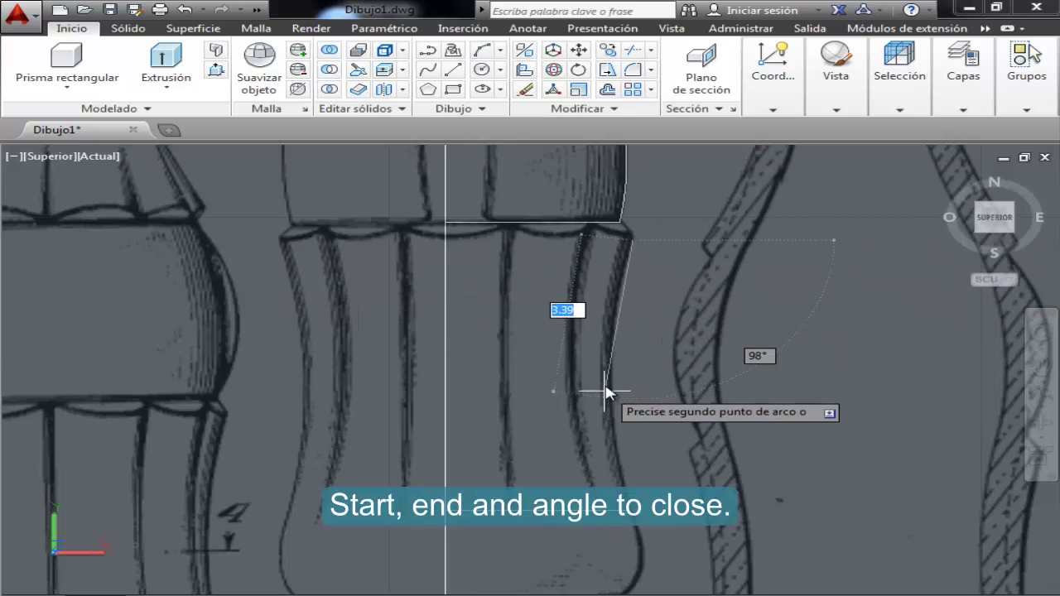
click(612, 374)
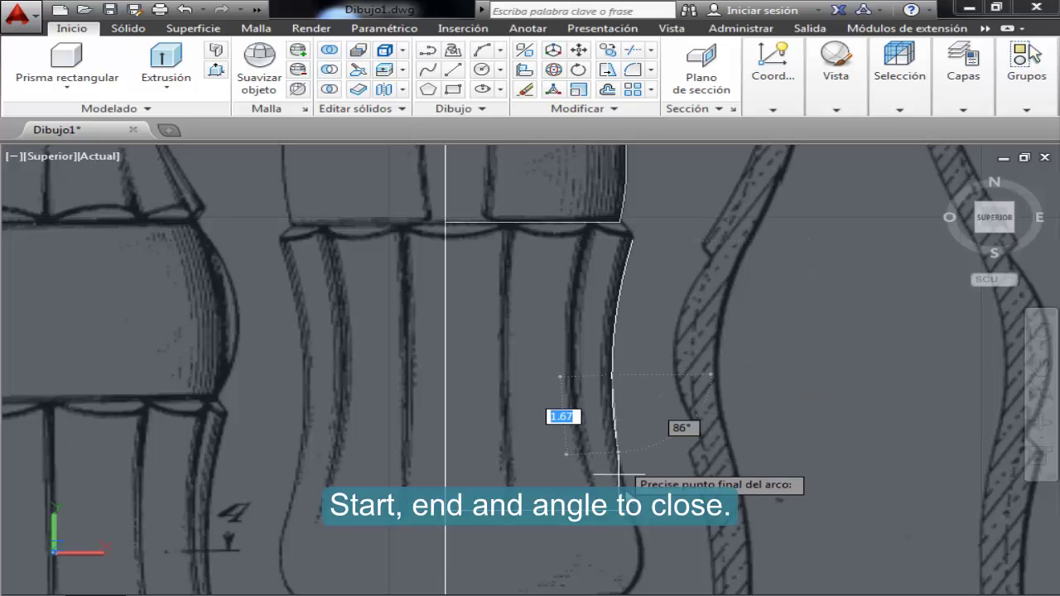
click(627, 512)
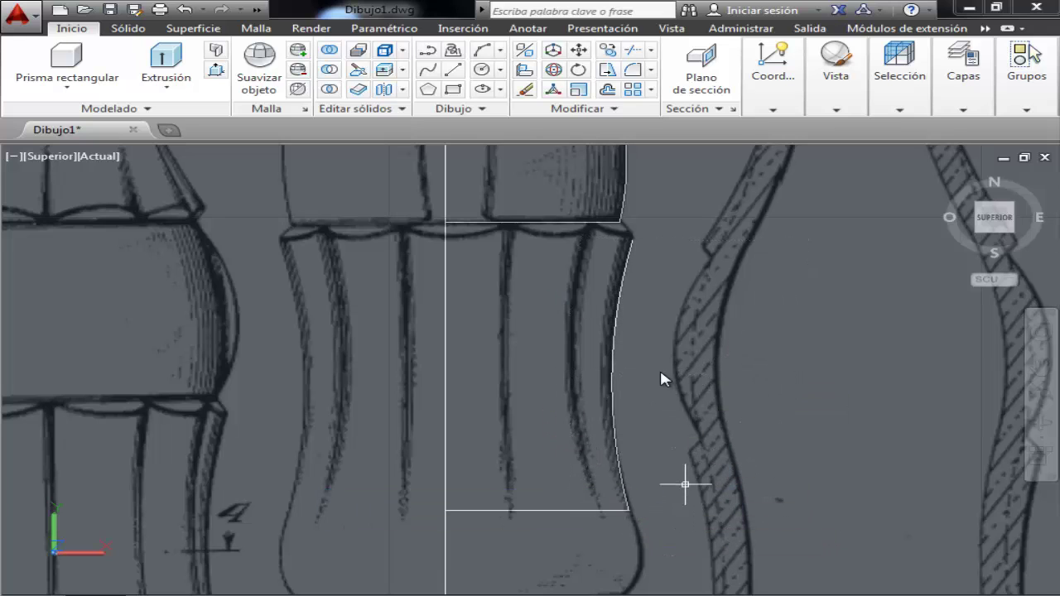
Step: Close the gap between the middle band's lower line and the lower body arc with an outward-bulging start-end-angle arc
click(499, 51)
click(507, 75)
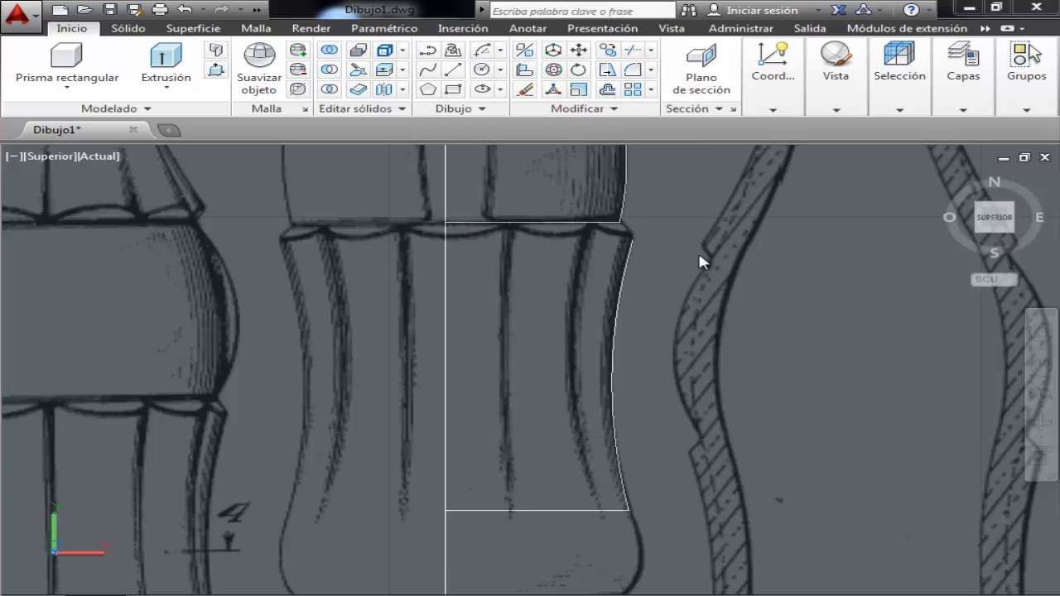
click(620, 223)
click(632, 241)
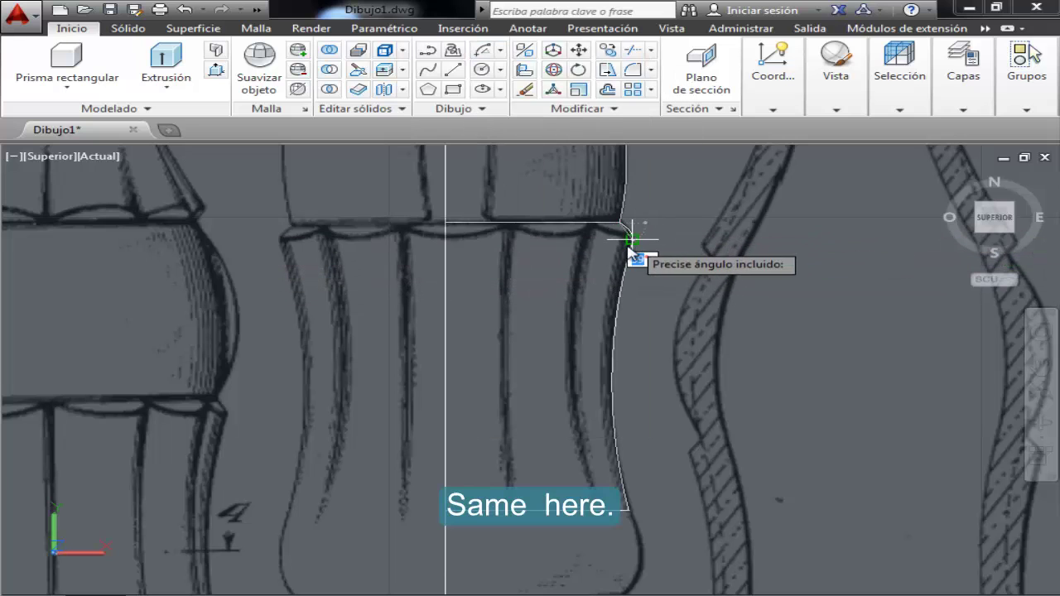
click(629, 245)
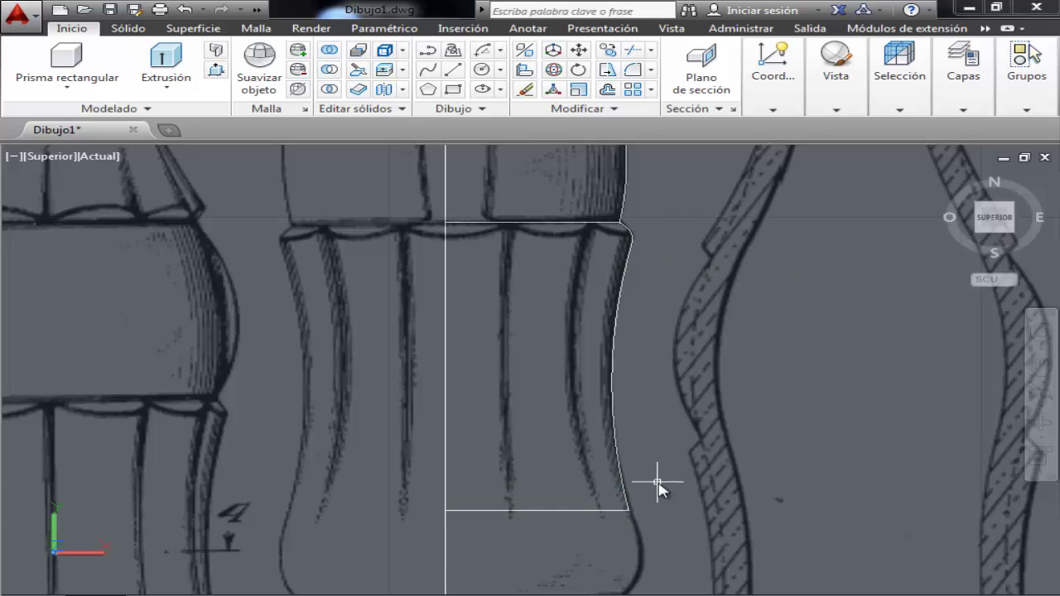
scroll(638, 212, up, 3)
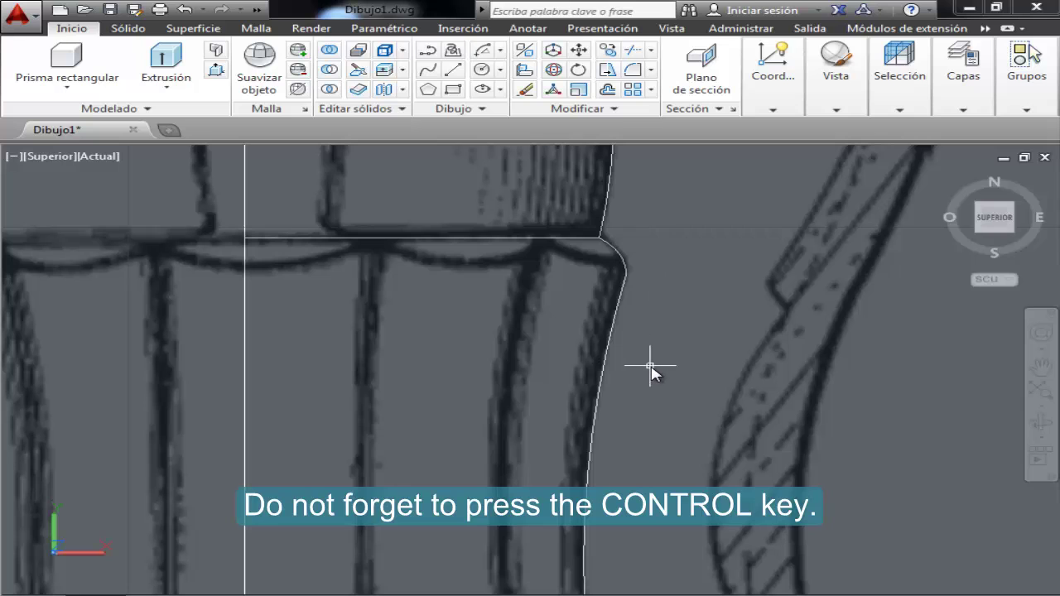
Step: Draw a start-end-angle arc around the bottle's bottom corner, from the lower body arc's end to the base line's end
scroll(651, 368, down, 3)
click(500, 51)
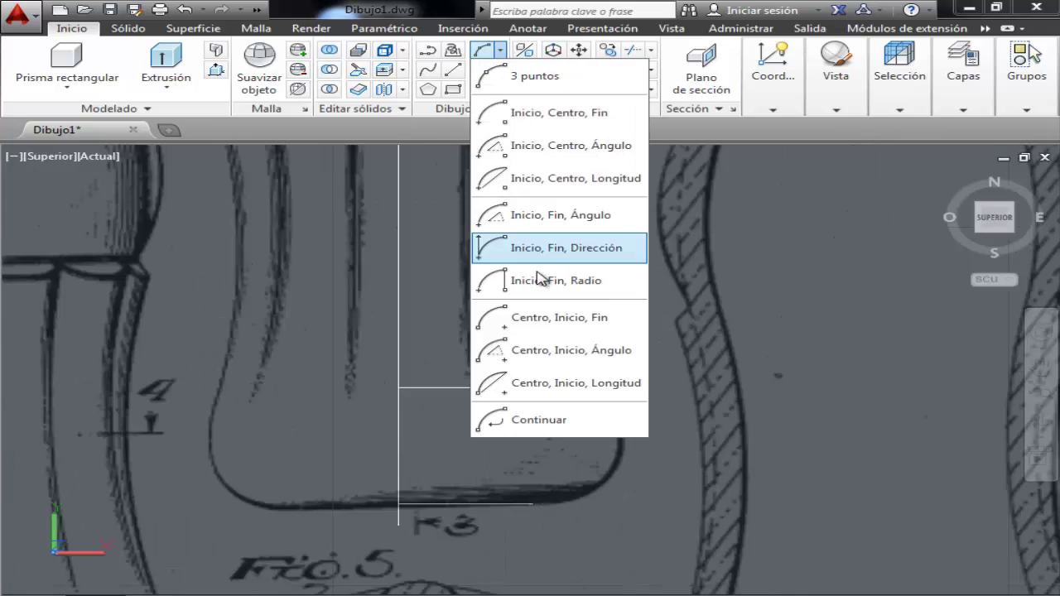
click(535, 227)
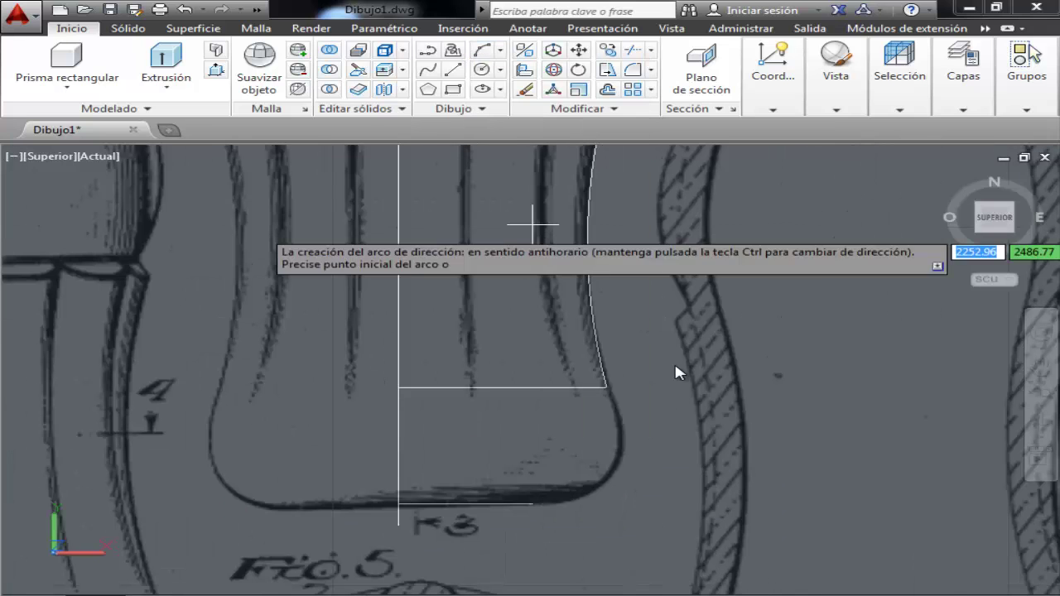
click(608, 392)
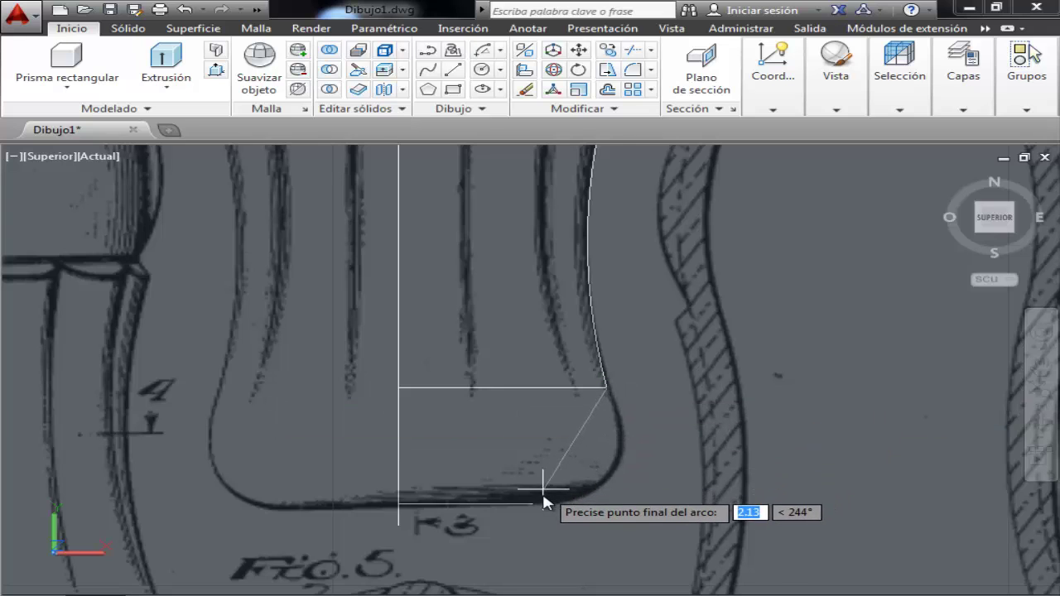
click(605, 483)
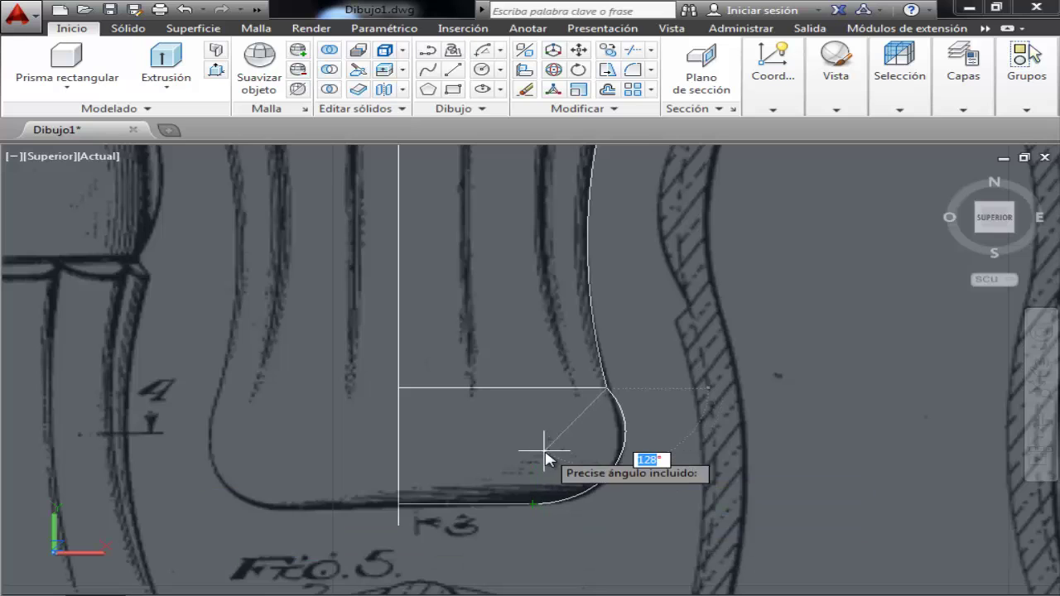
click(539, 472)
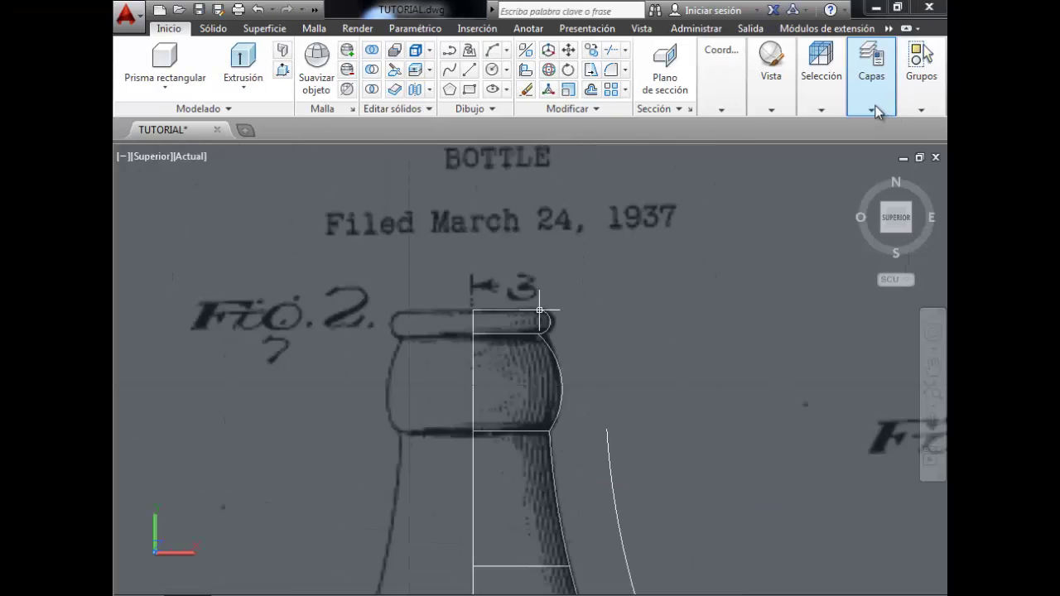
Step: Create a layer named EJES and set its color to red 10
click(874, 116)
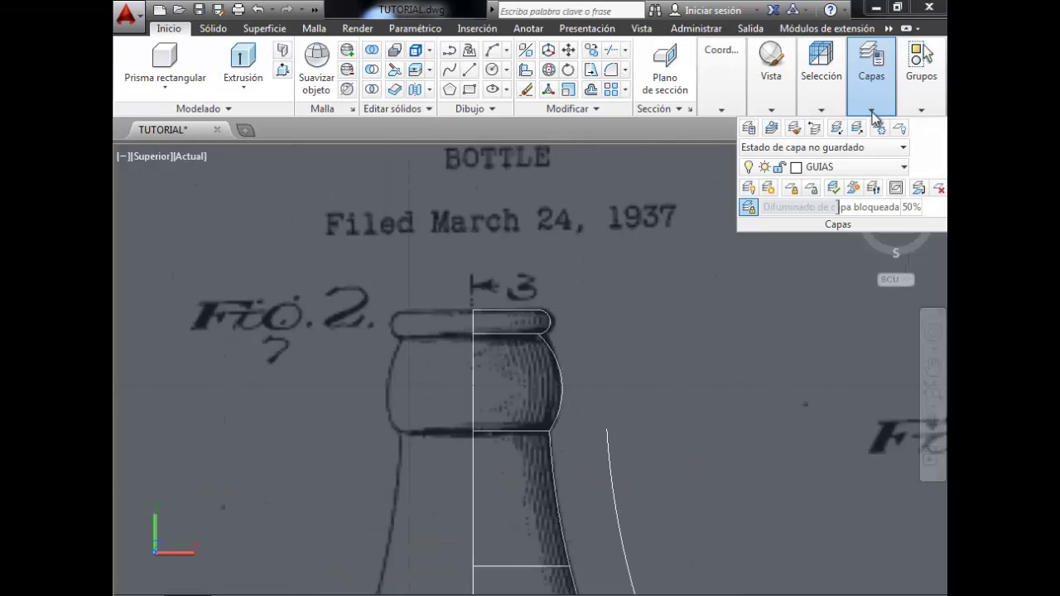
click(749, 128)
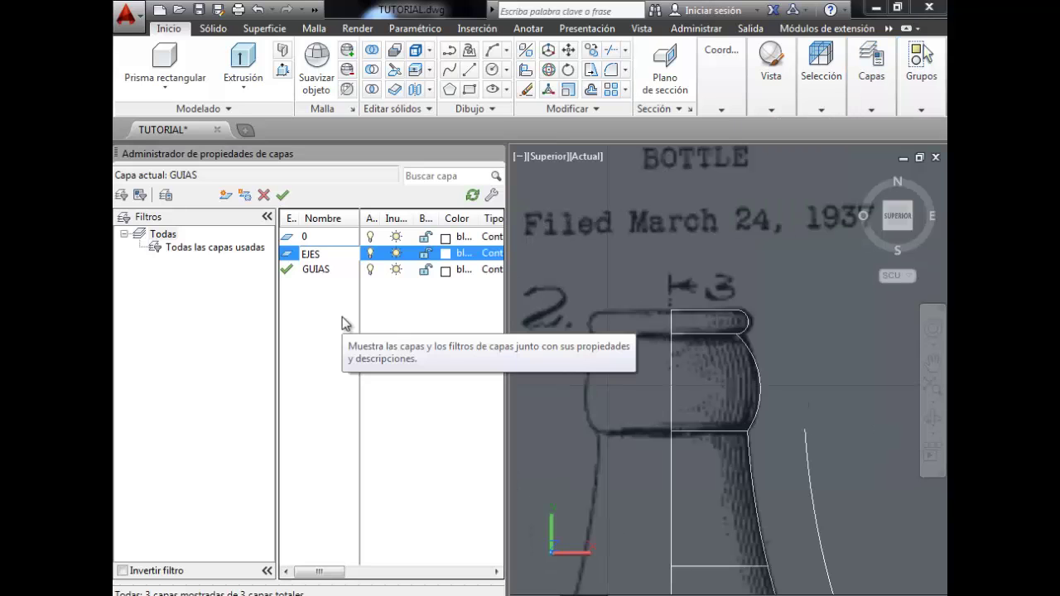
click(444, 253)
click(401, 249)
click(510, 434)
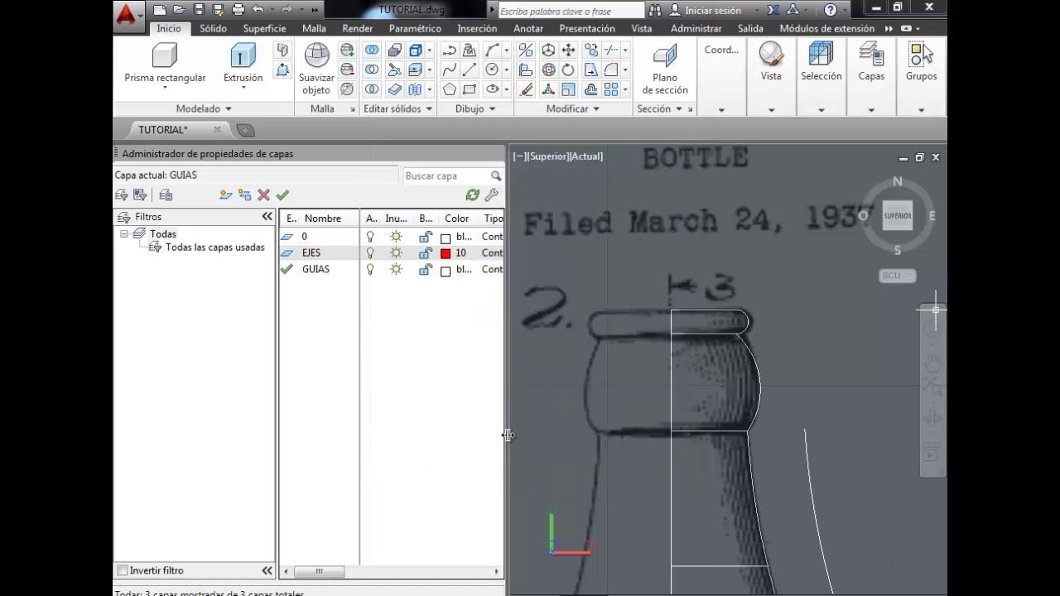
click(491, 153)
Step: Make EJES the current layer
click(871, 109)
click(904, 166)
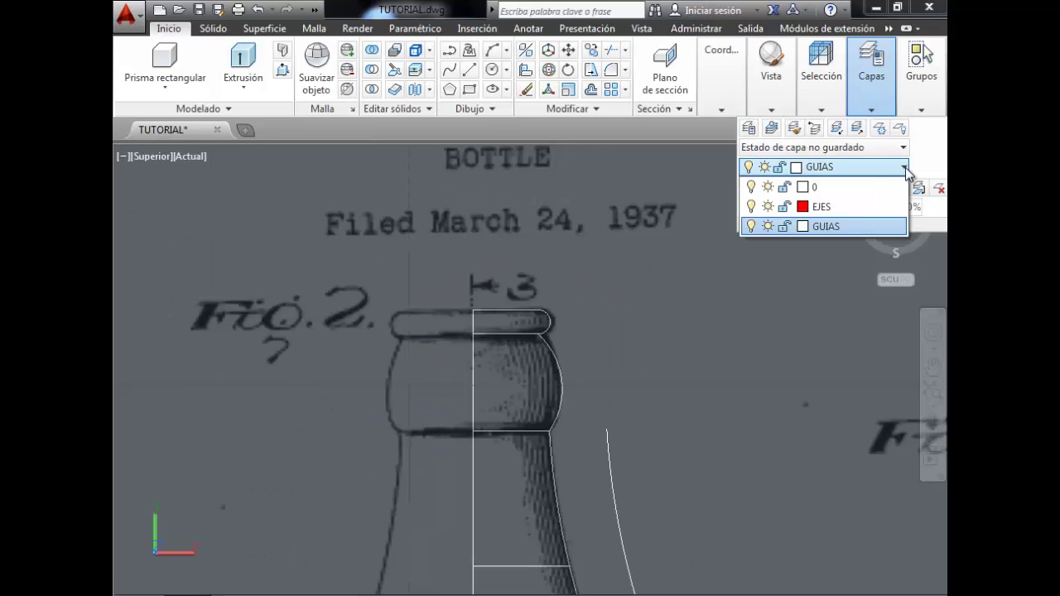
click(822, 207)
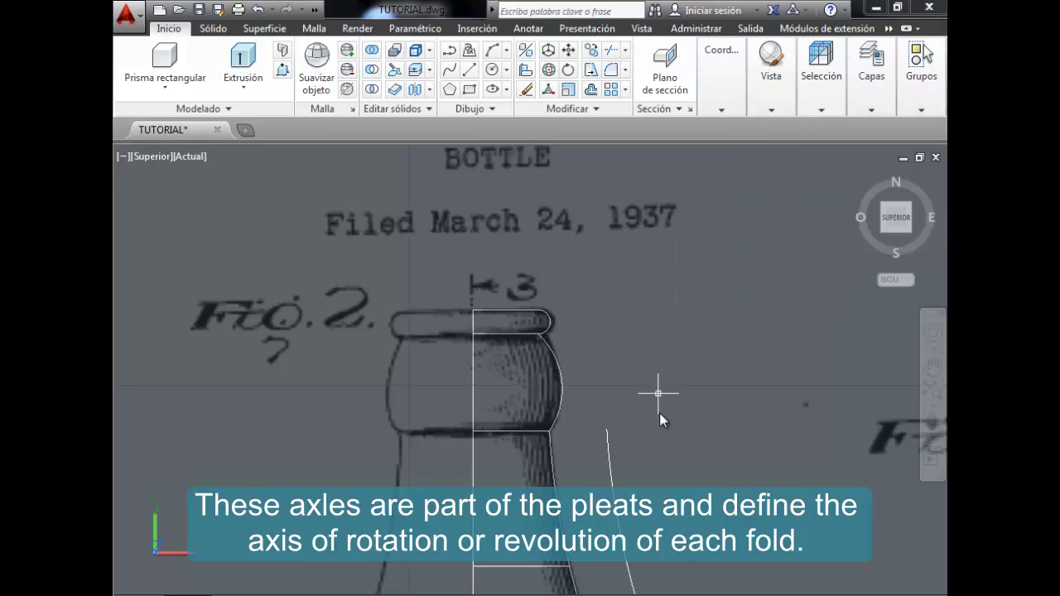
Step: Draw an axis line on the EJES layer along the neck flutes' base, from the short profile line's inner end to the central axis
middle_drag(660, 416, 676, 309)
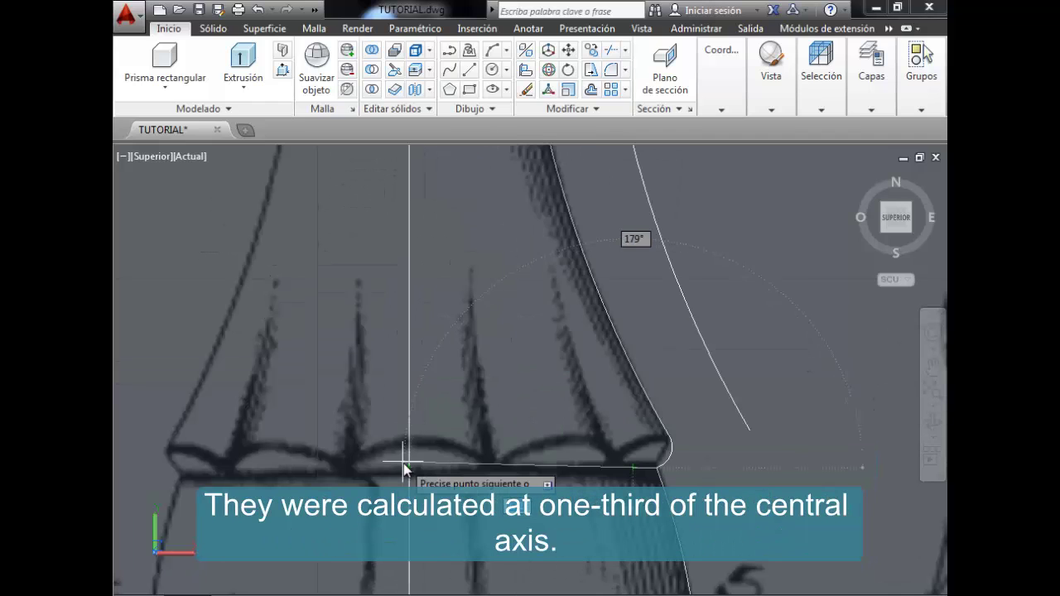
click(406, 464)
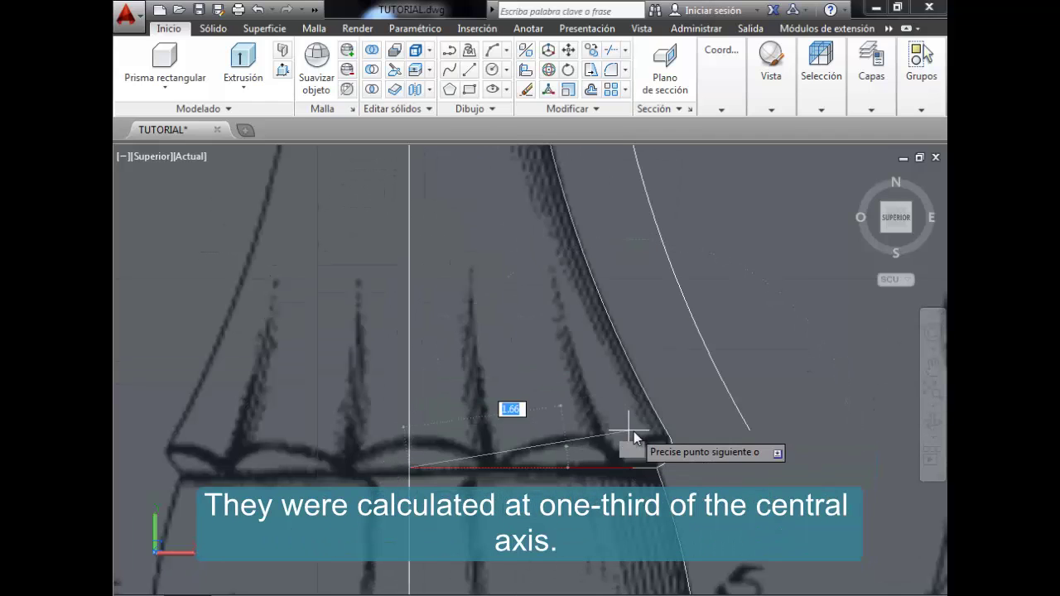
key(Return)
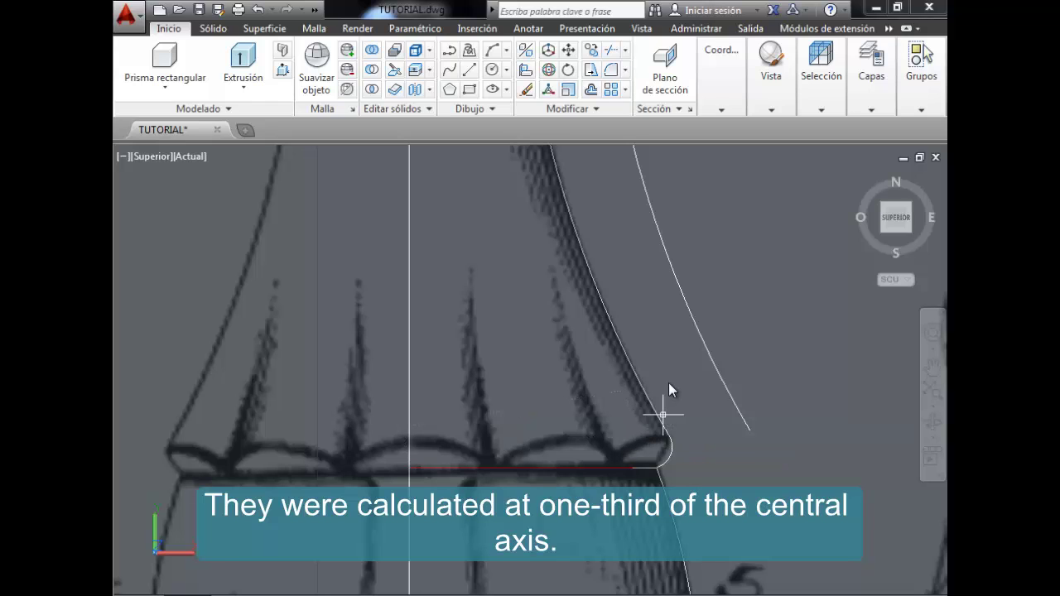
Step: Draw an axis line along the middle band's lower edge, from the short profile line's inner end to the central axis
middle_drag(616, 422, 612, 286)
middle_drag(579, 393, 579, 314)
click(523, 502)
key(Escape)
key(l)
key(Return)
click(647, 502)
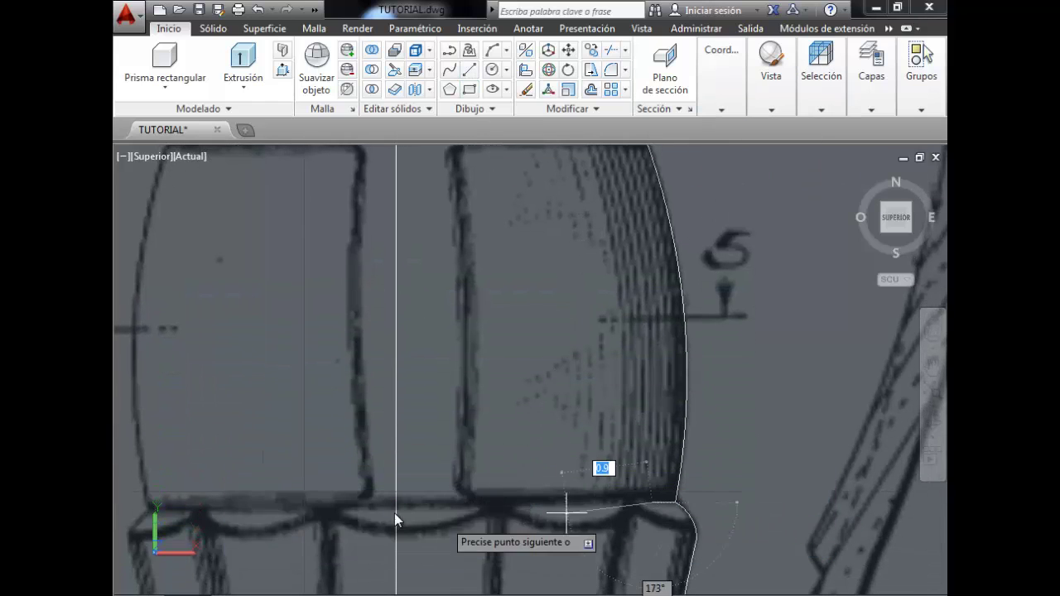
click(397, 503)
key(Return)
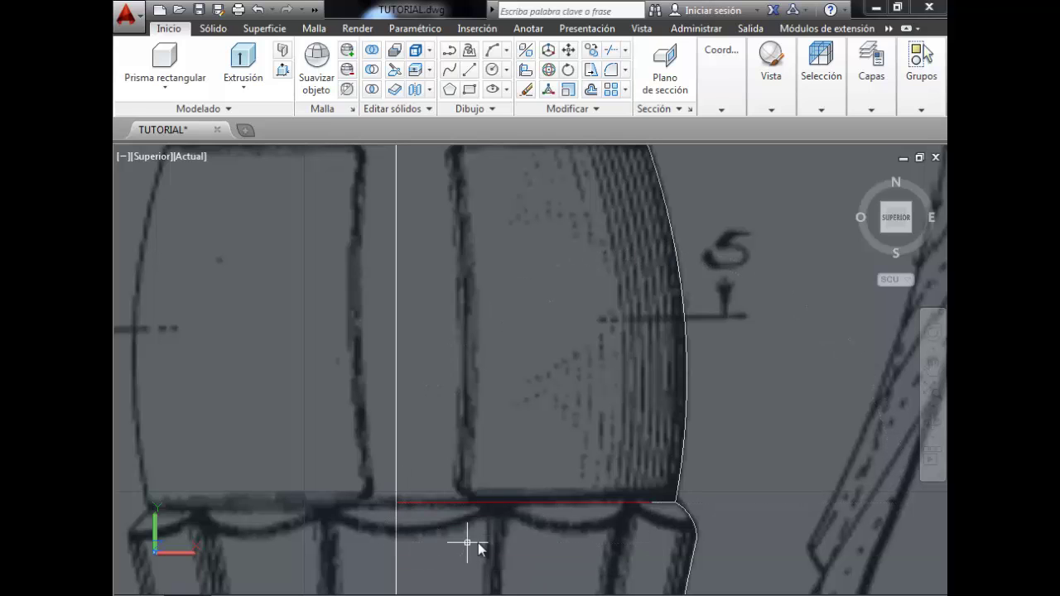
Step: Trim away the neck arc below the short horizontal line above the flutes, and check that the neck profile is split there
scroll(569, 201, down, 5)
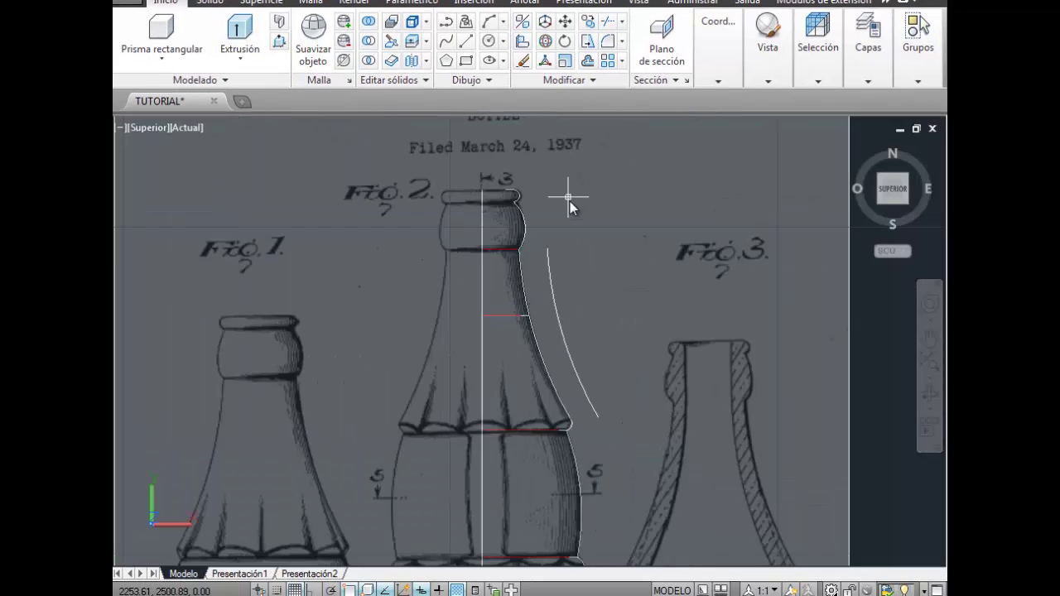
scroll(570, 201, up, 2)
scroll(569, 209, up, 1)
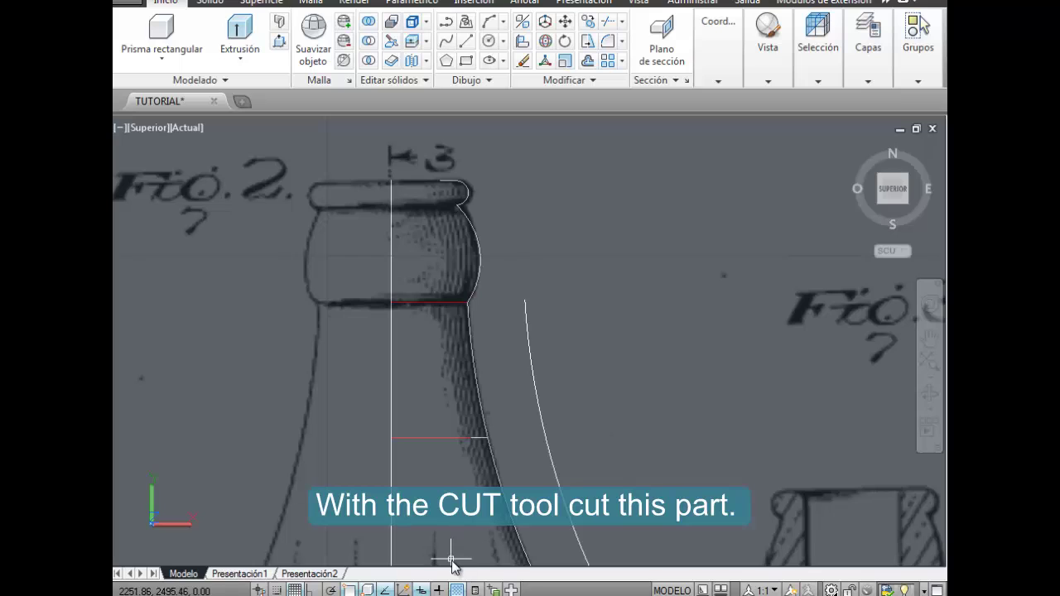
mouse_move(450, 559)
middle_down()
mouse_move(554, 431)
mouse_move(554, 406)
middle_up()
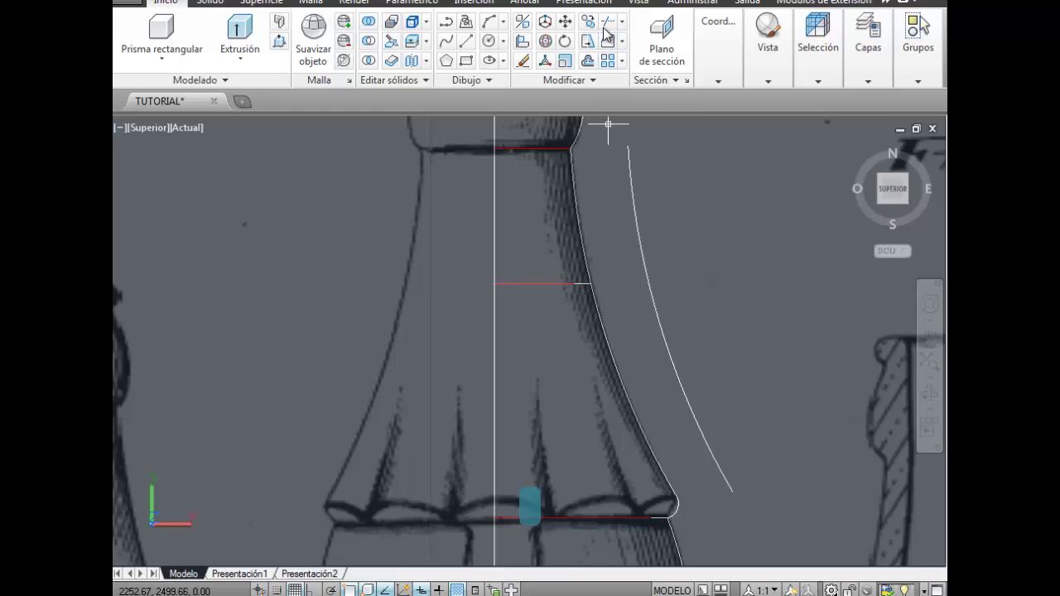
key(Return)
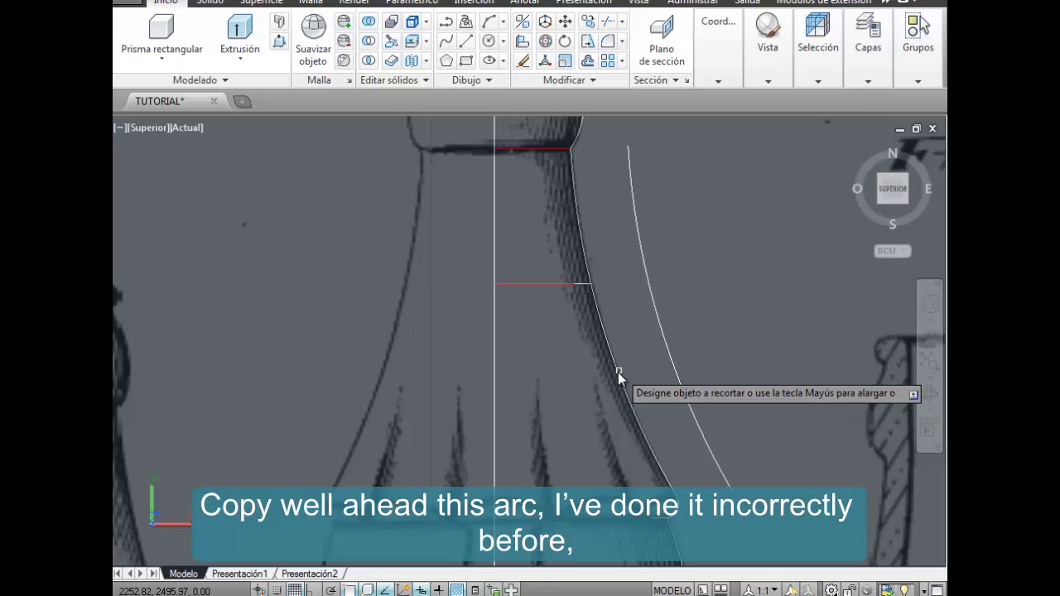
click(618, 374)
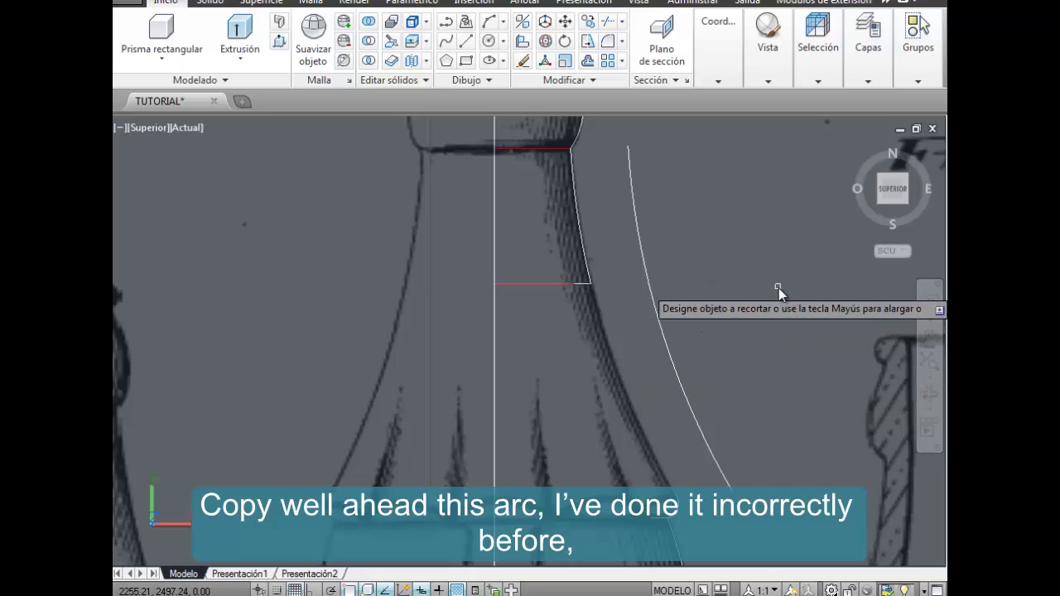
key(Escape)
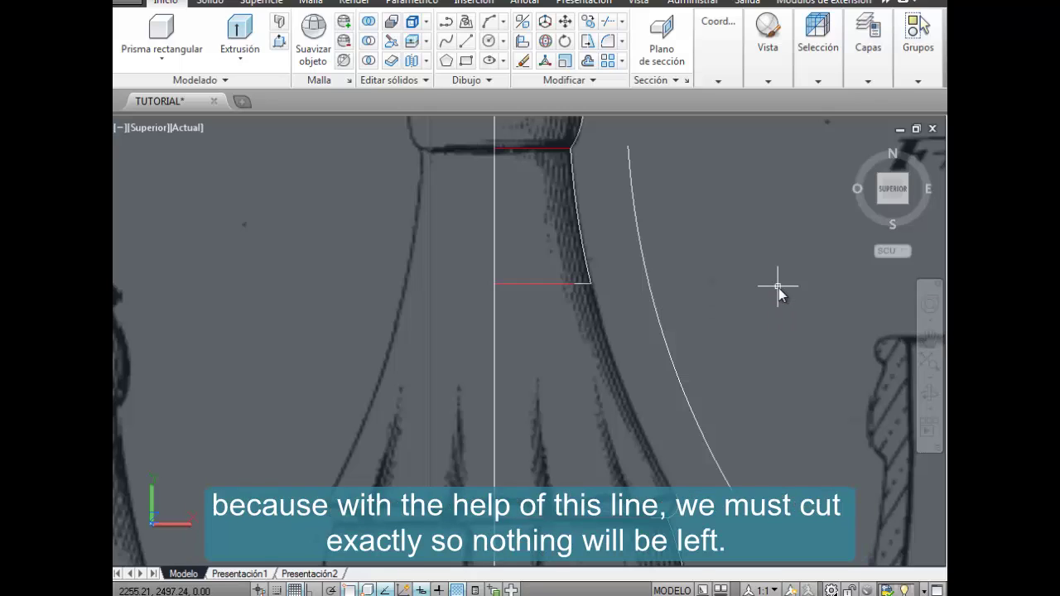
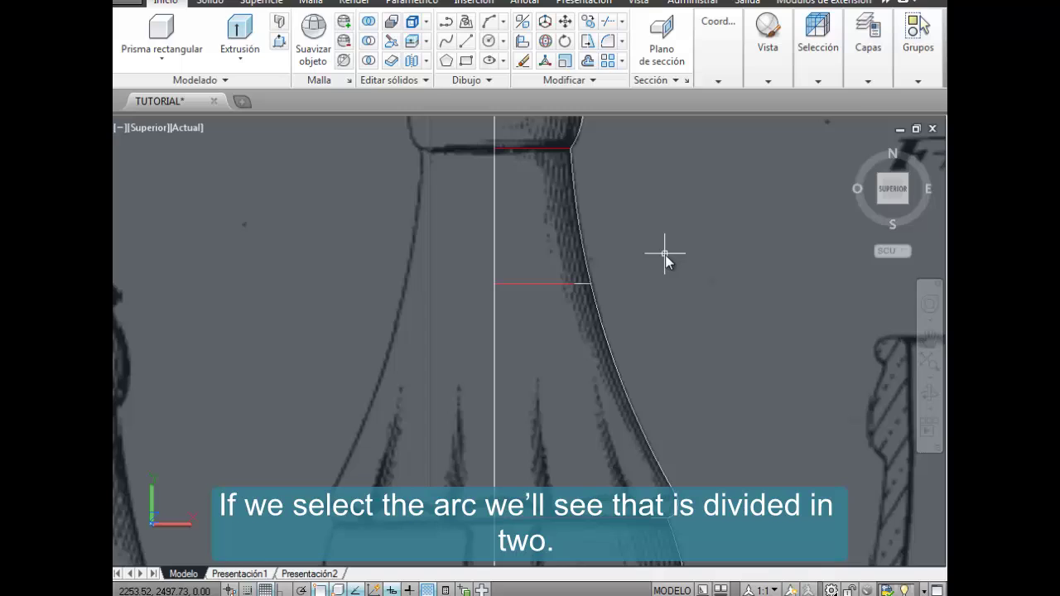
click(605, 333)
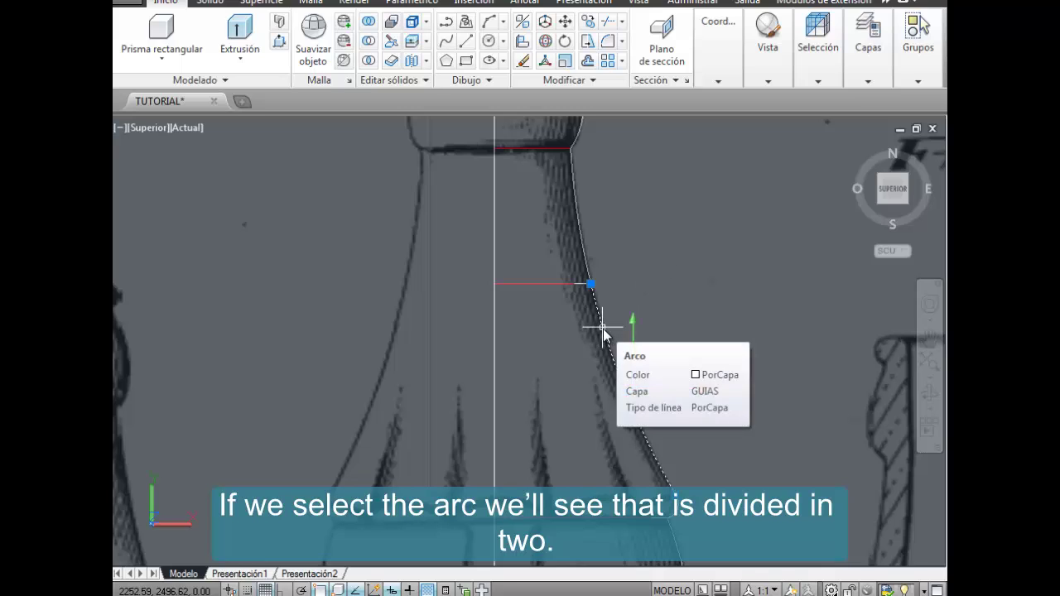
key(Escape)
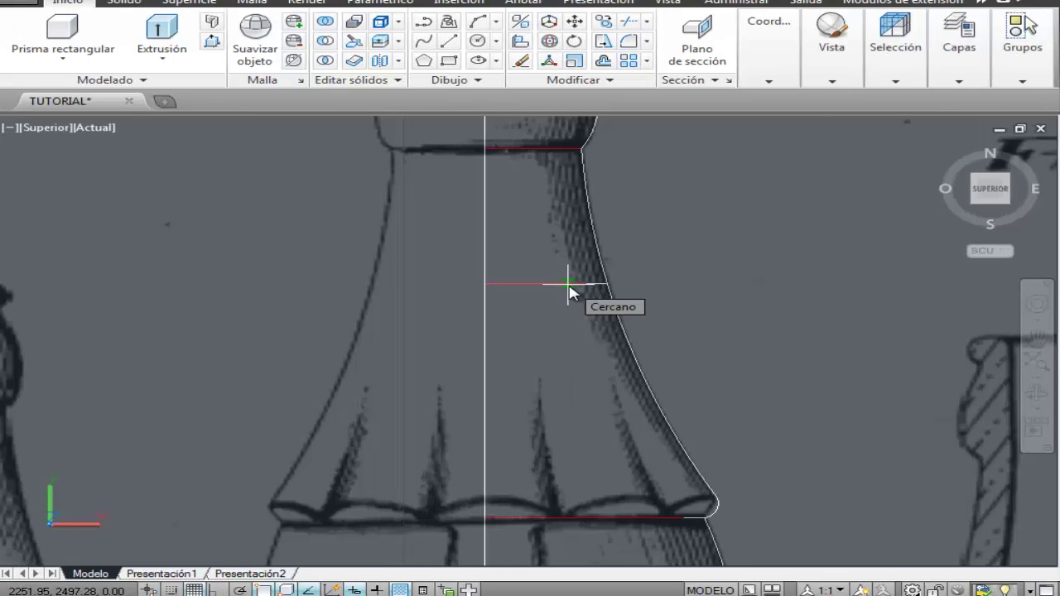
Step: Draw vertical axis lines joining the upper and lower horizontal lines of the neck flutes and of the lower body flutes
click(569, 285)
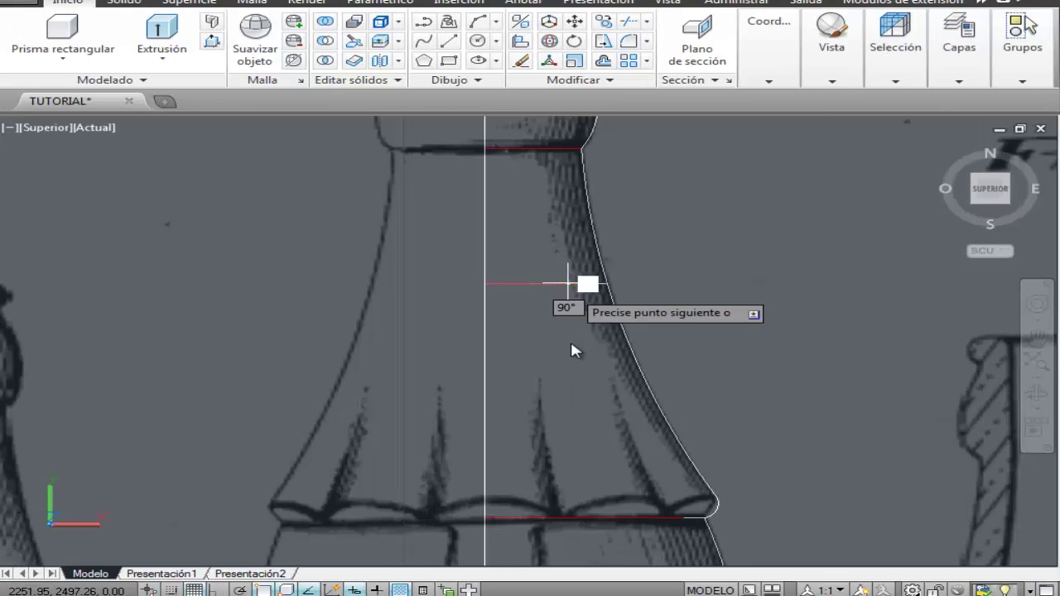
click(569, 518)
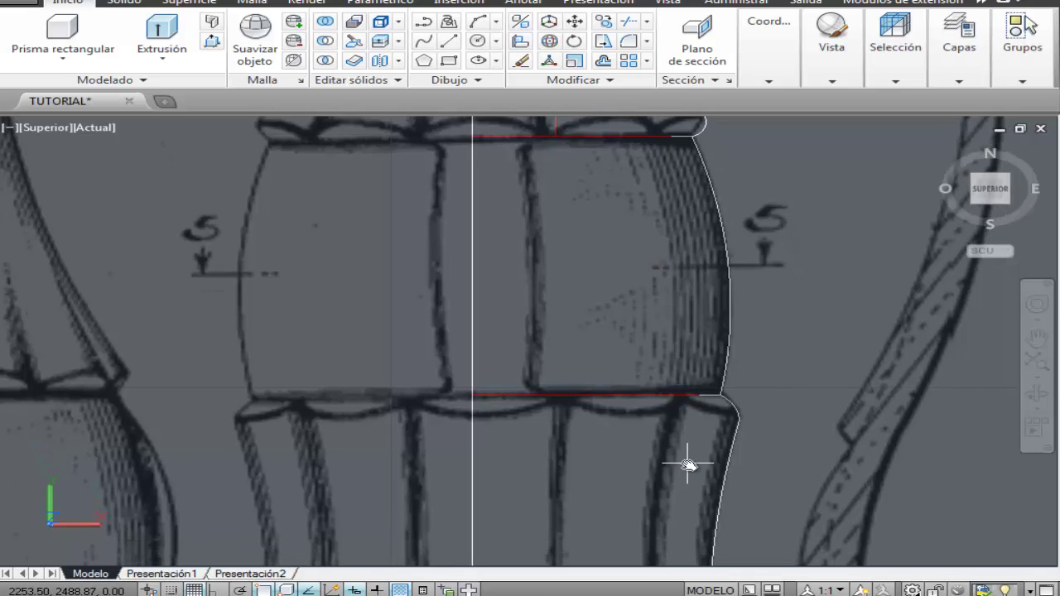
middle_drag(687, 465, 691, 274)
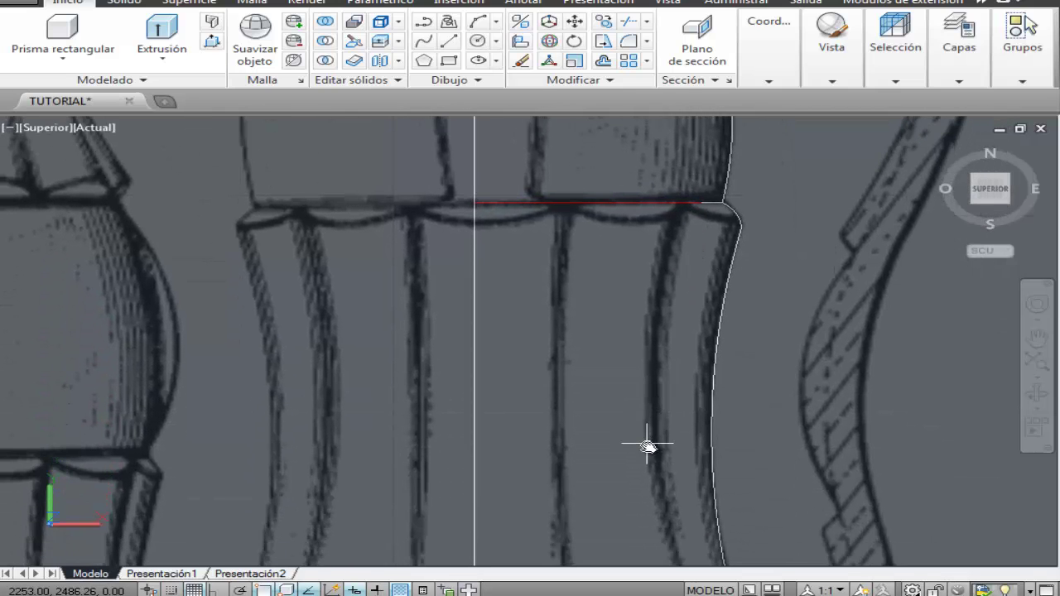
middle_drag(646, 438, 662, 364)
click(452, 45)
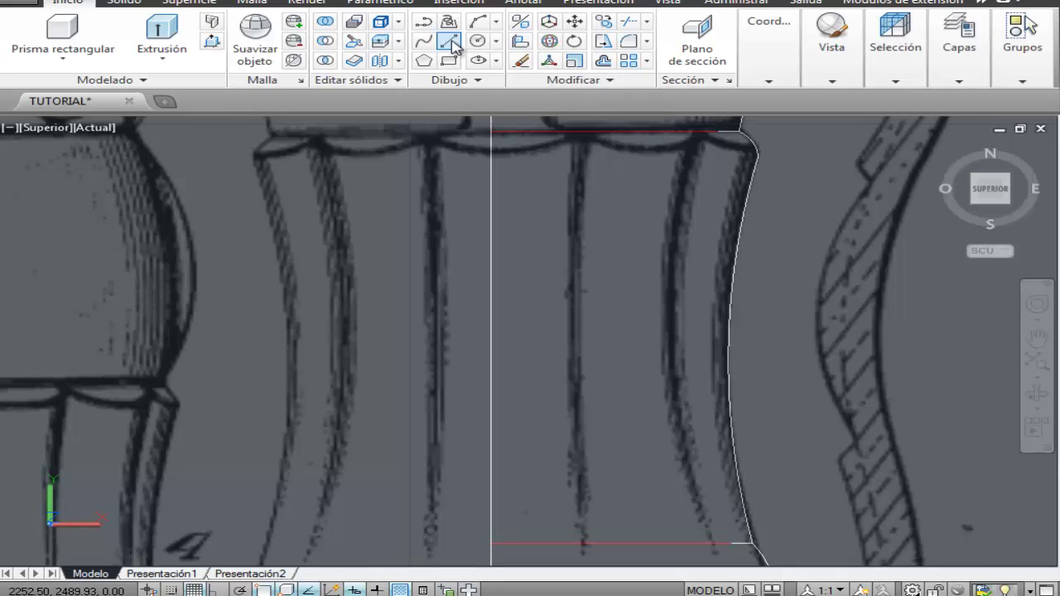
click(645, 131)
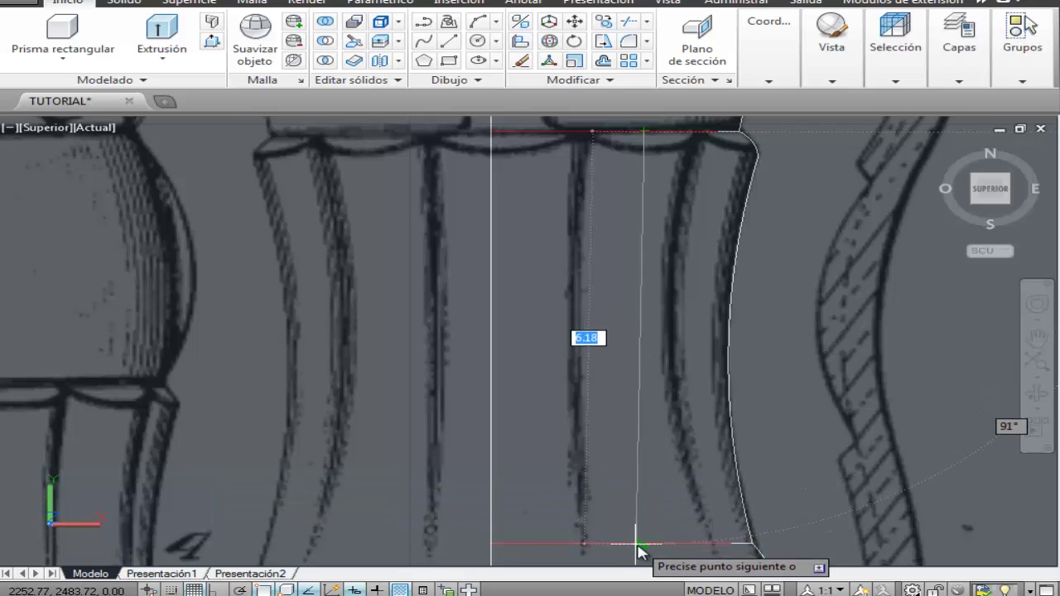
click(637, 544)
Step: Freeze layer 0 to hide the patent drawing, and review the profile and its axes from mouth to base
scroll(637, 320, down, 5)
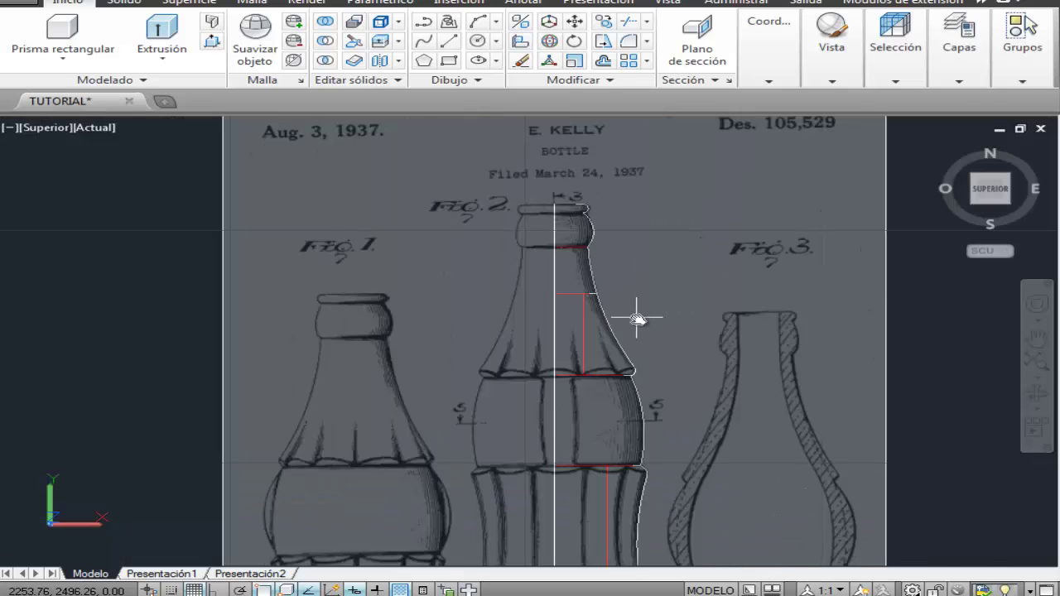
middle_drag(688, 389, 691, 249)
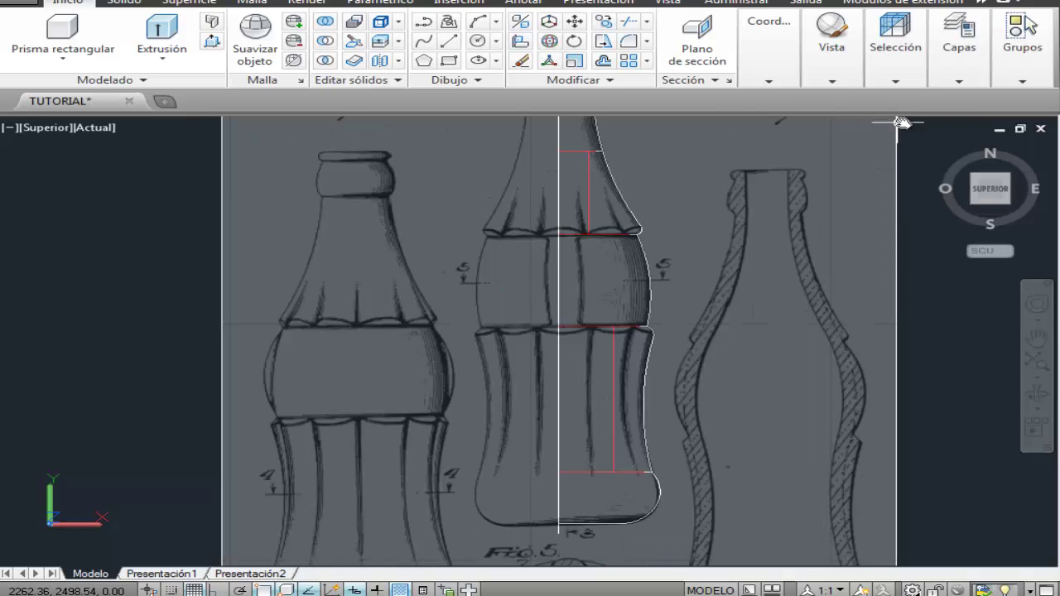
click(958, 81)
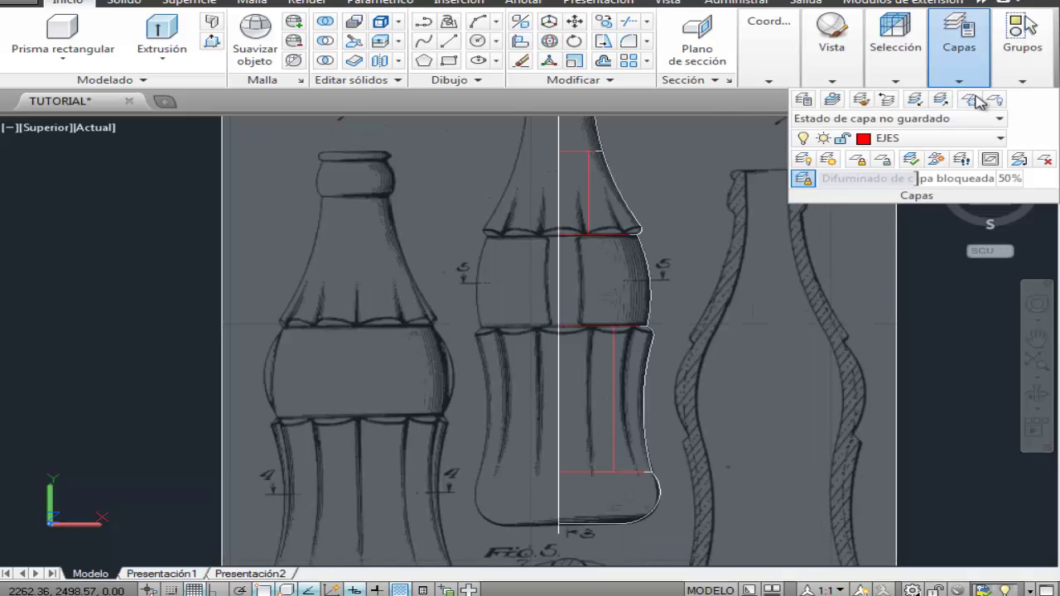
click(1000, 139)
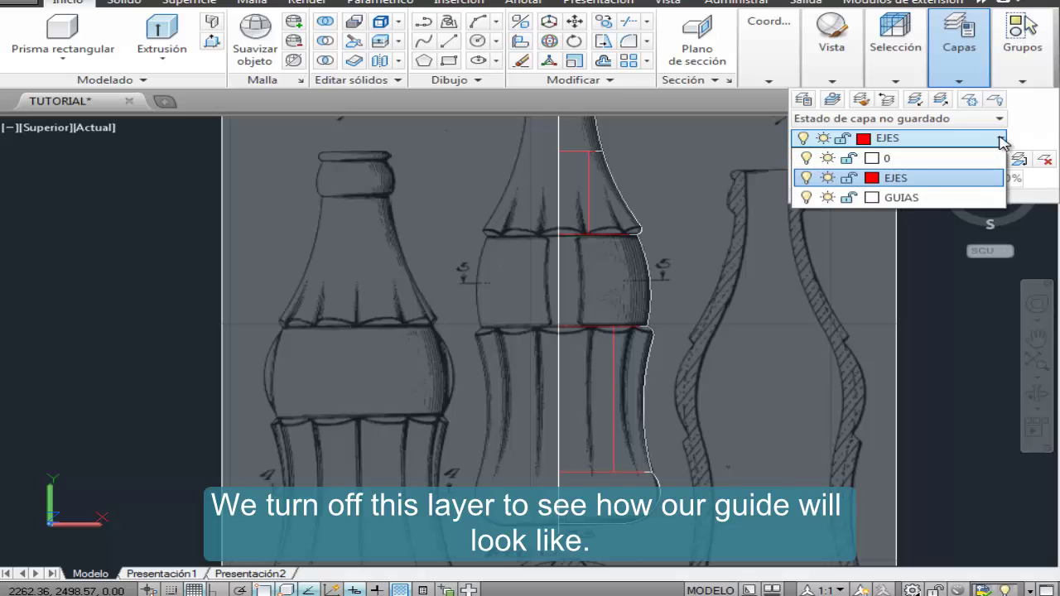
click(826, 158)
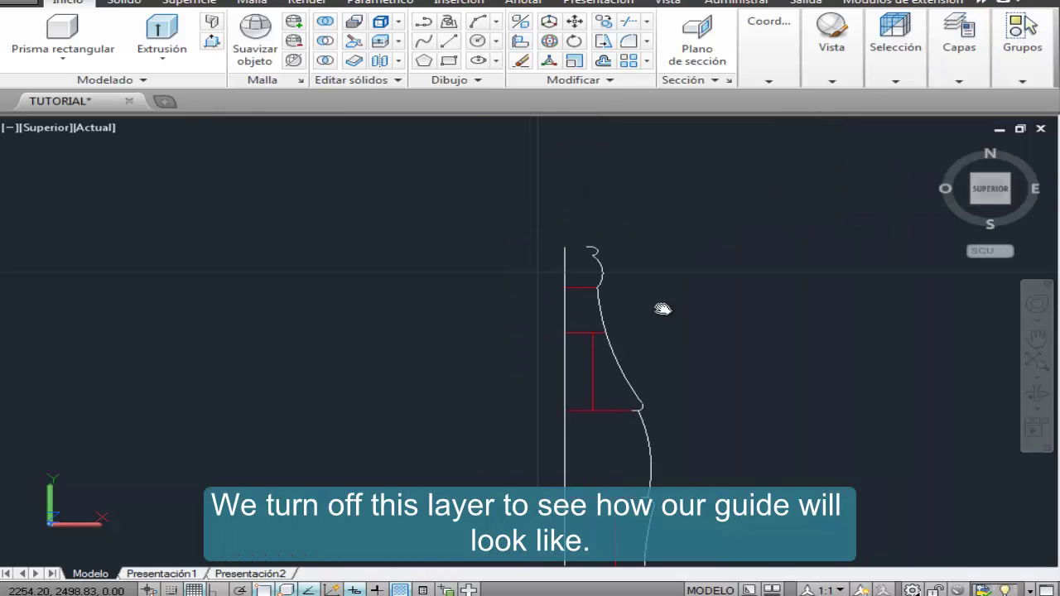
scroll(663, 308, up, 4)
middle_drag(646, 290, 654, 295)
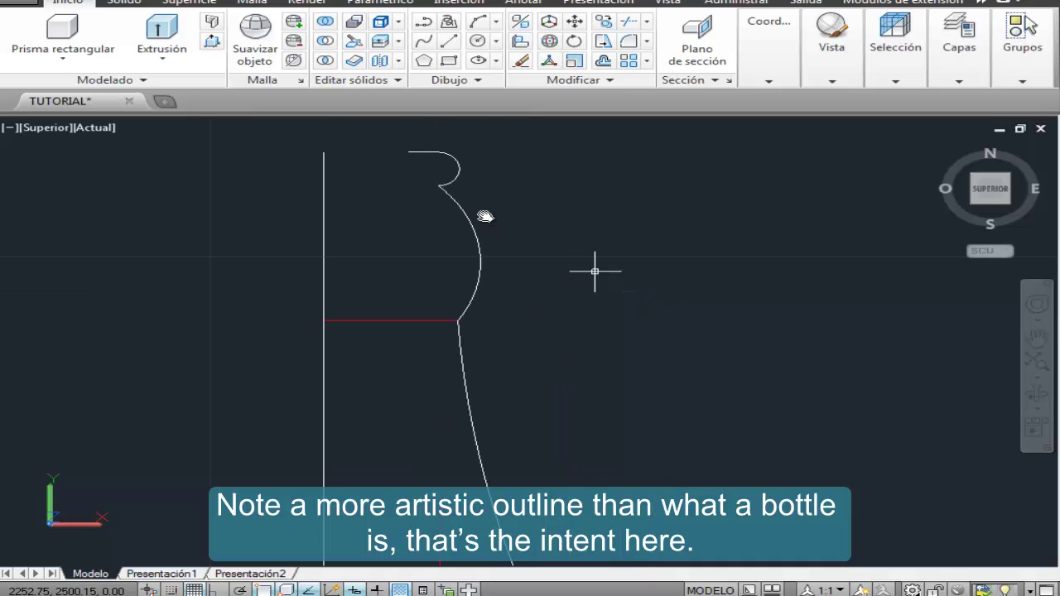
middle_drag(461, 204, 636, 255)
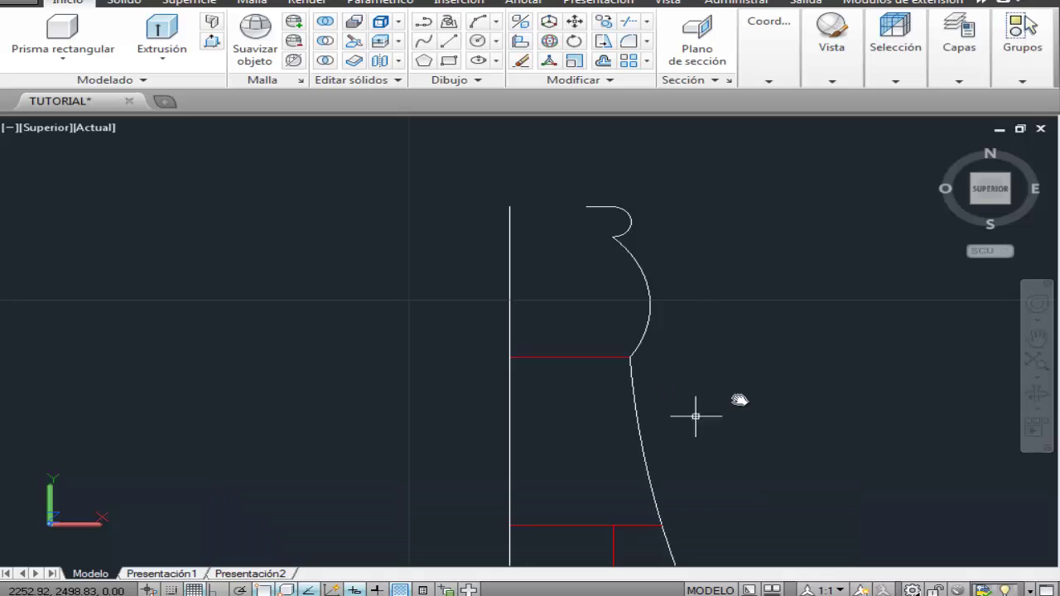
mouse_move(746, 422)
middle_down()
mouse_move(705, 276)
mouse_move(753, 237)
middle_up()
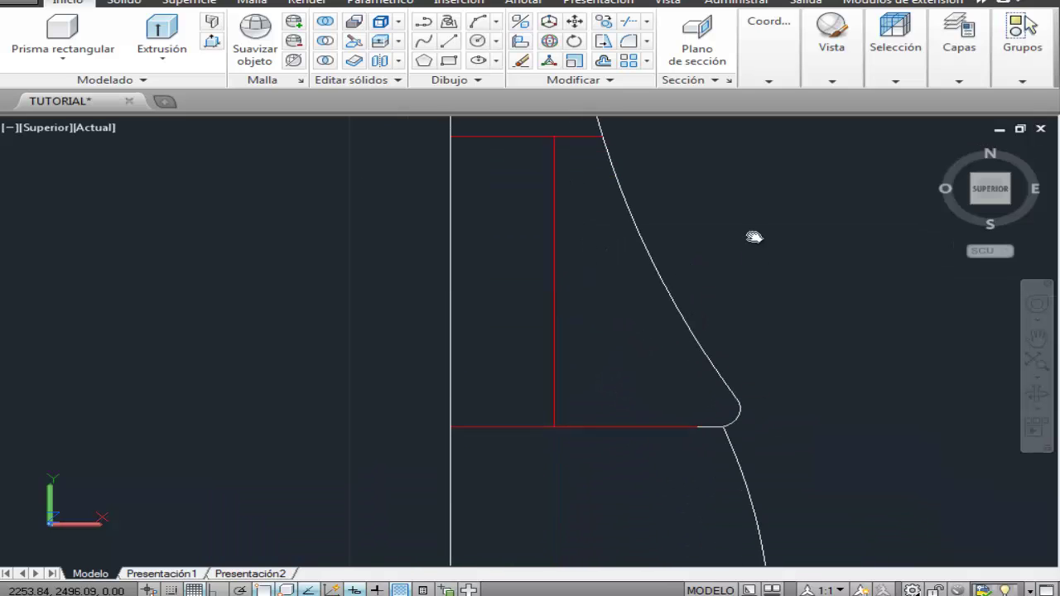
mouse_move(549, 336)
middle_down()
mouse_move(688, 210)
mouse_move(637, 237)
mouse_move(634, 256)
mouse_move(615, 251)
mouse_move(659, 398)
middle_up()
scroll(660, 397, down, 4)
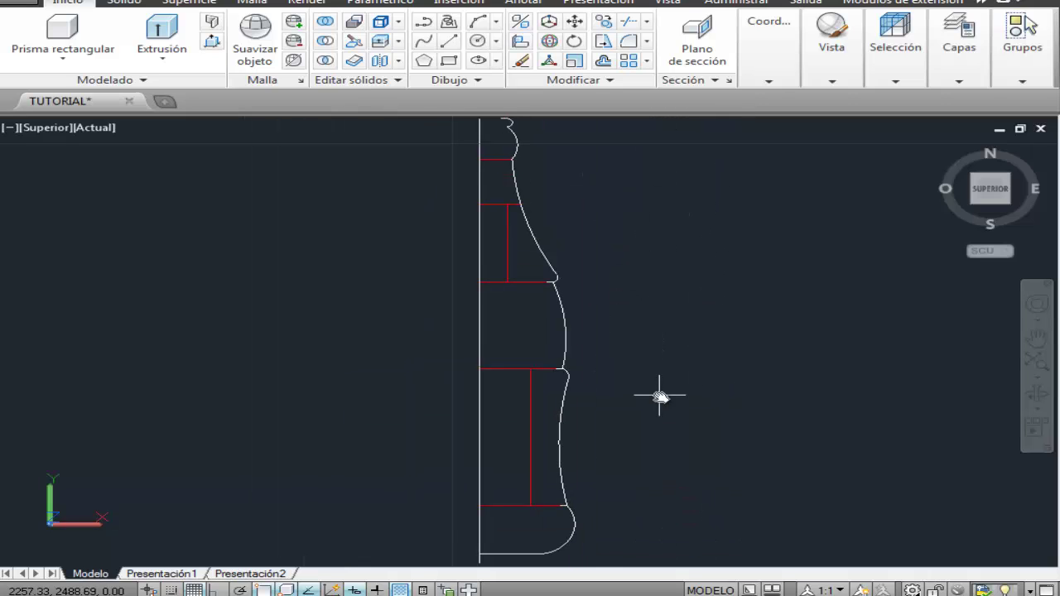
Step: Create a new layer and set its color to yellow, index 50
click(906, 102)
click(141, 168)
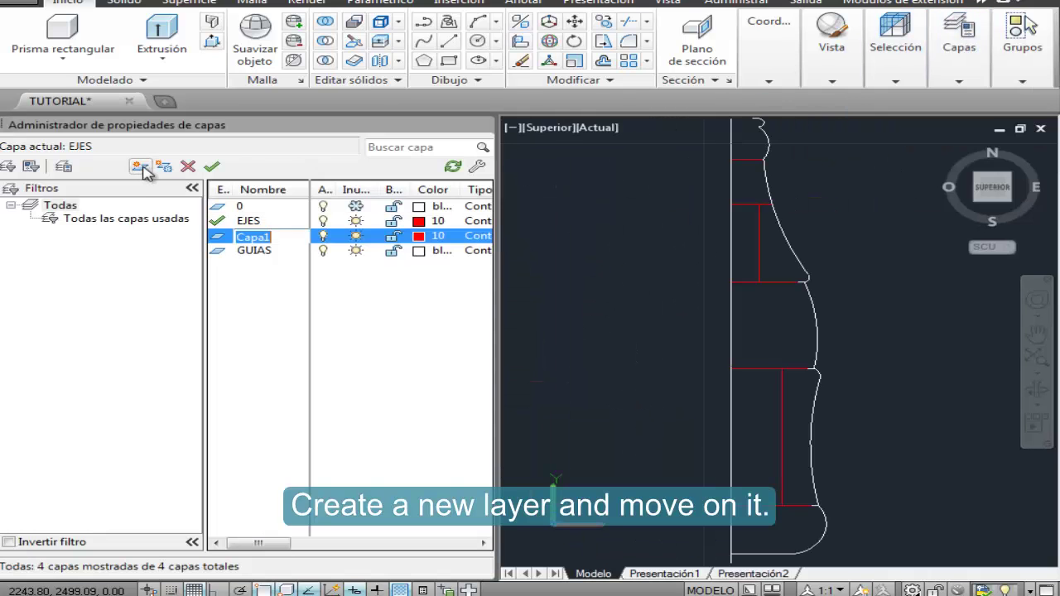
click(419, 236)
click(420, 220)
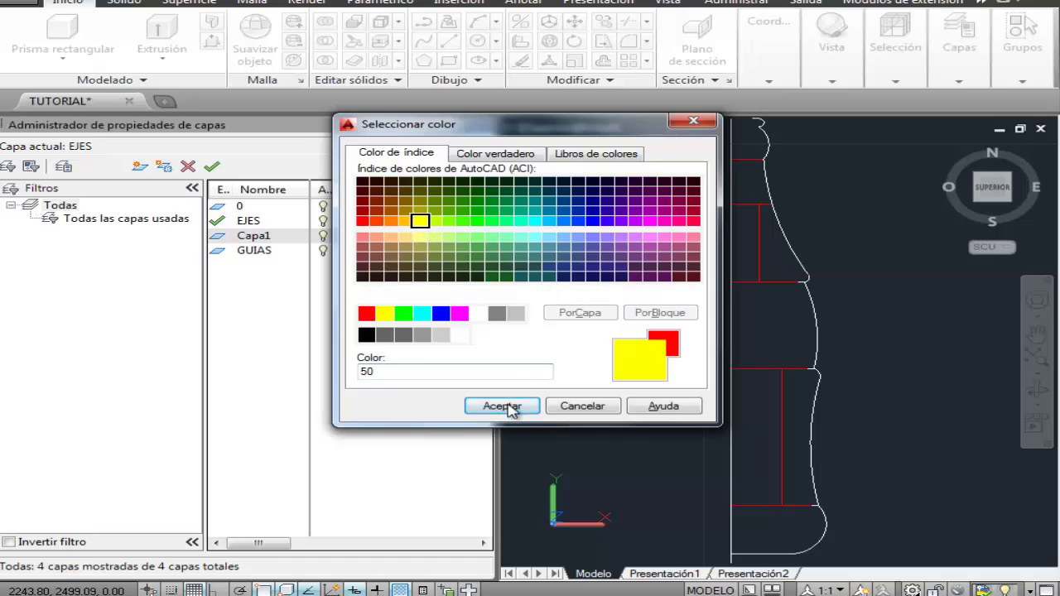
click(504, 406)
click(482, 125)
Step: Make the new yellow layer the current layer
click(958, 41)
click(996, 137)
click(836, 183)
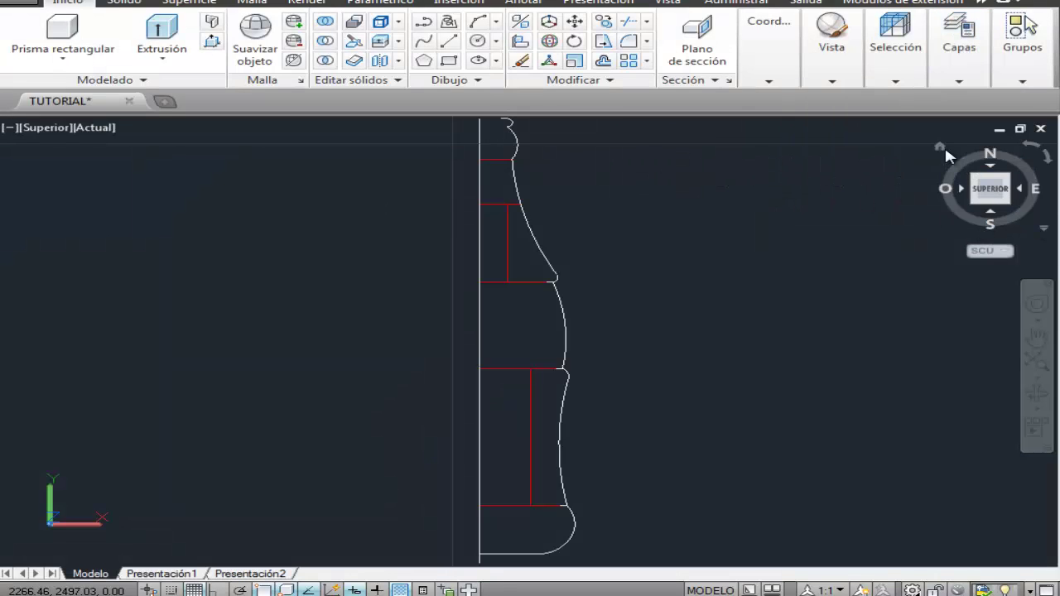
Step: In an isometric view, revolve the mouth profile 360 degrees around the bottle's central axis
click(942, 147)
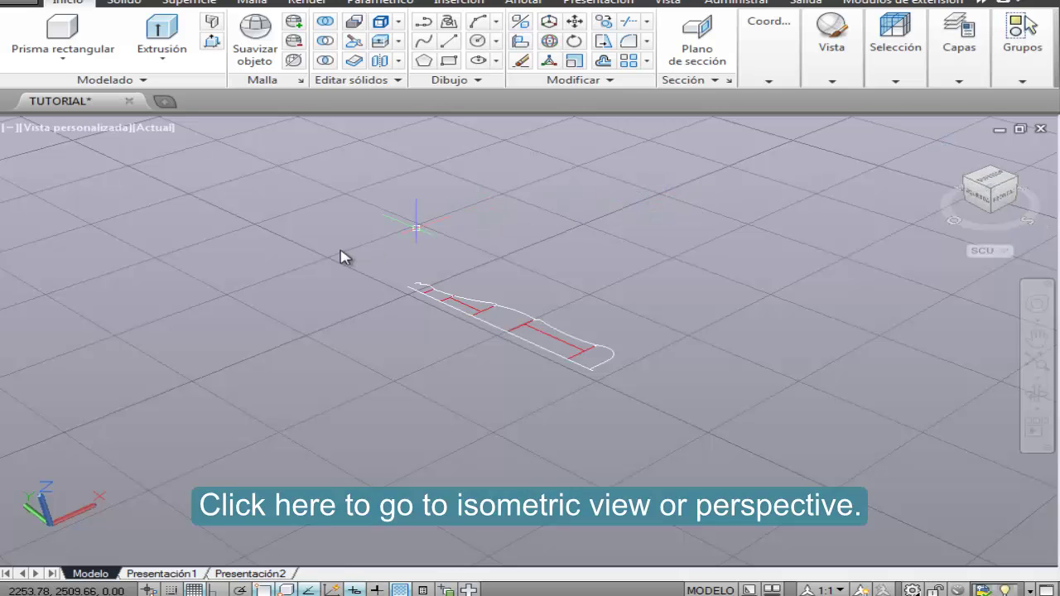
scroll(341, 257, up, 5)
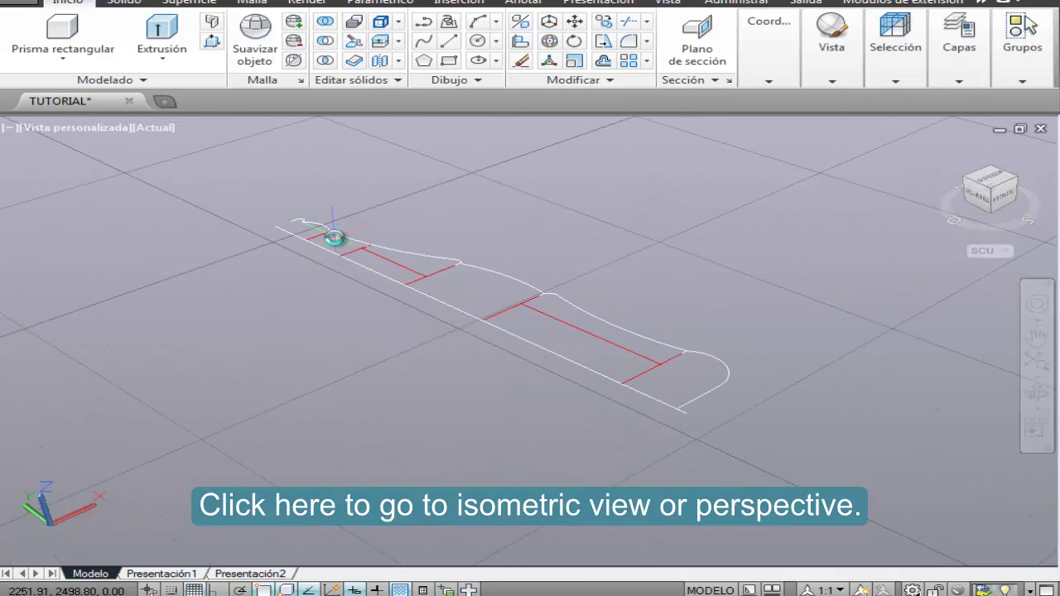
mouse_move(335, 238)
middle_down()
mouse_move(347, 265)
mouse_move(509, 373)
mouse_move(511, 398)
mouse_move(592, 405)
mouse_move(596, 336)
mouse_move(570, 282)
middle_up()
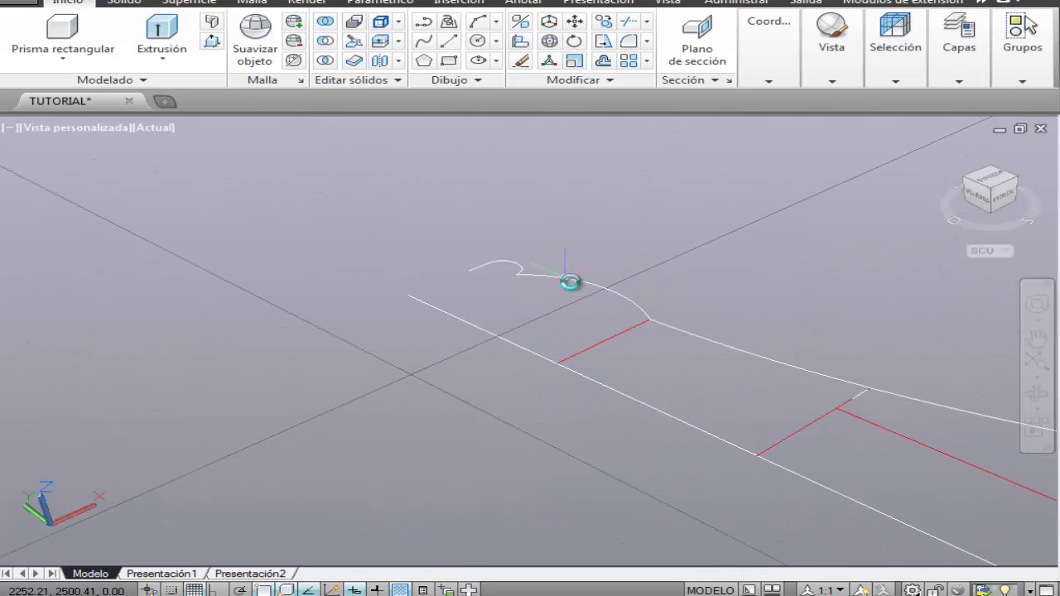
click(477, 269)
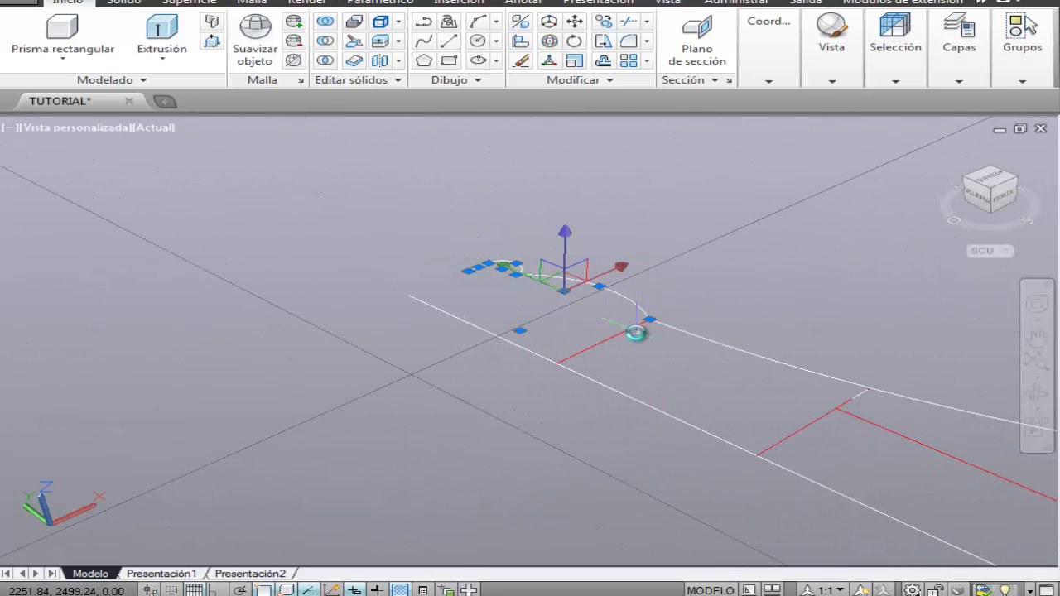
click(184, 56)
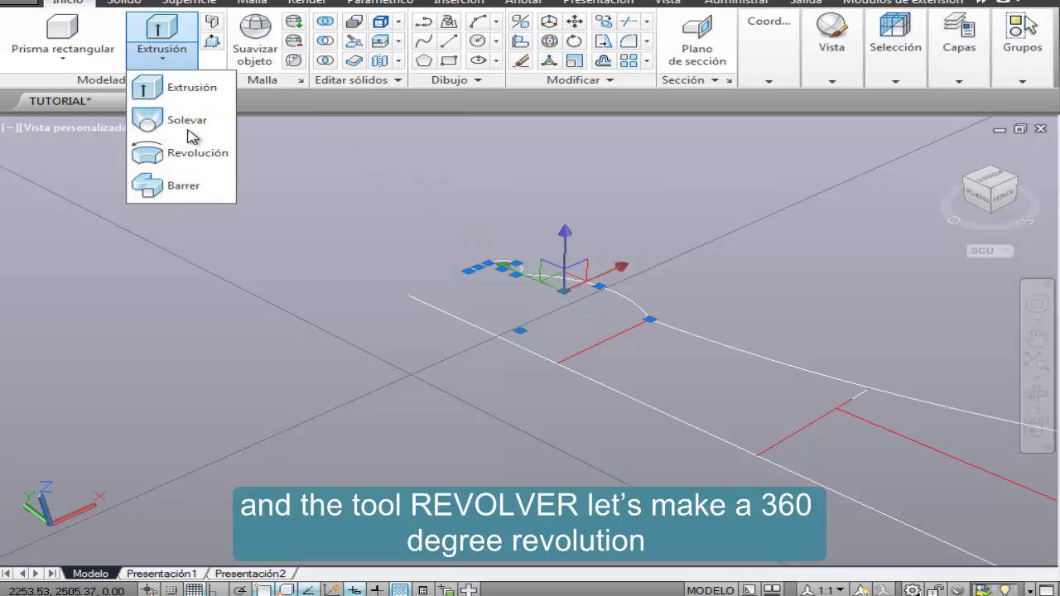
click(197, 152)
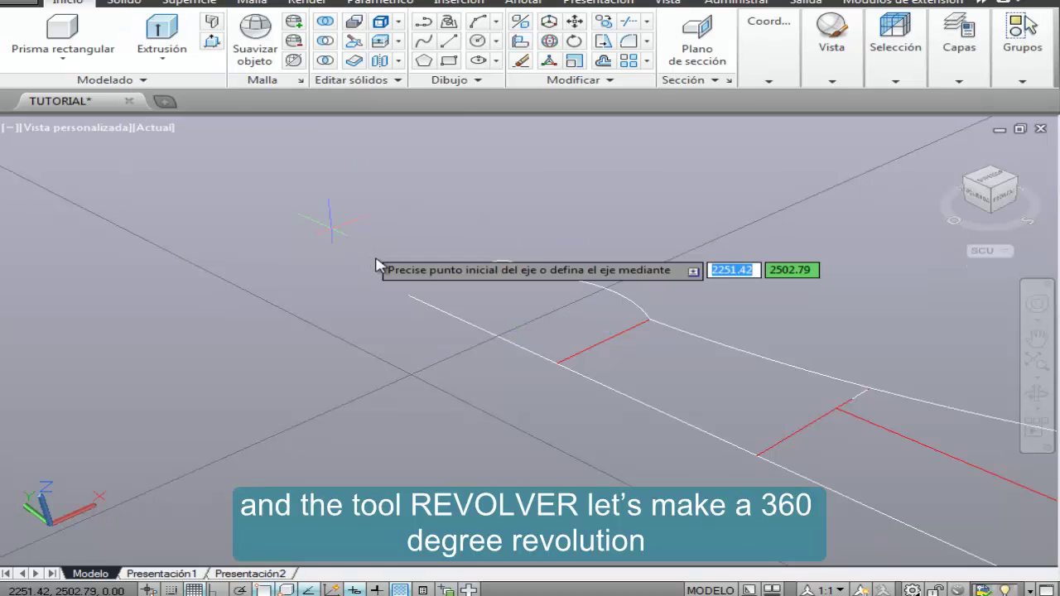
click(415, 304)
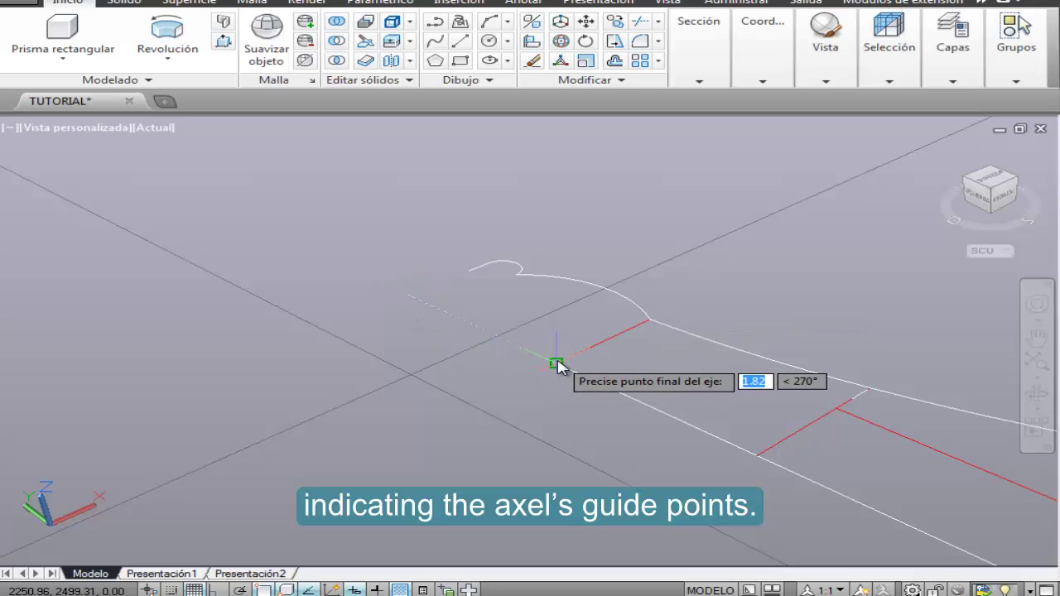
click(557, 363)
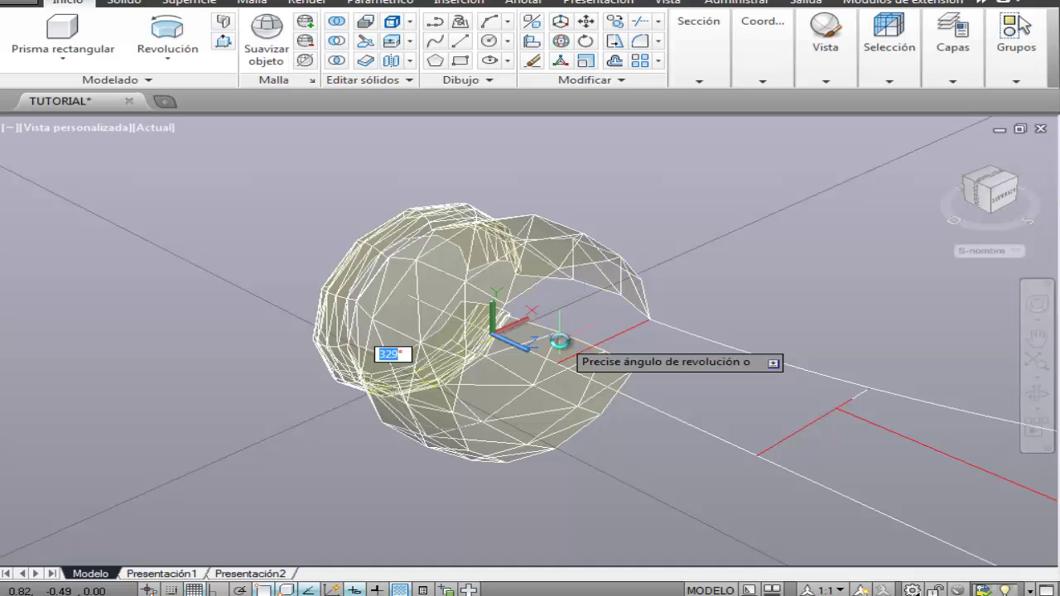
text(360)
key(Return)
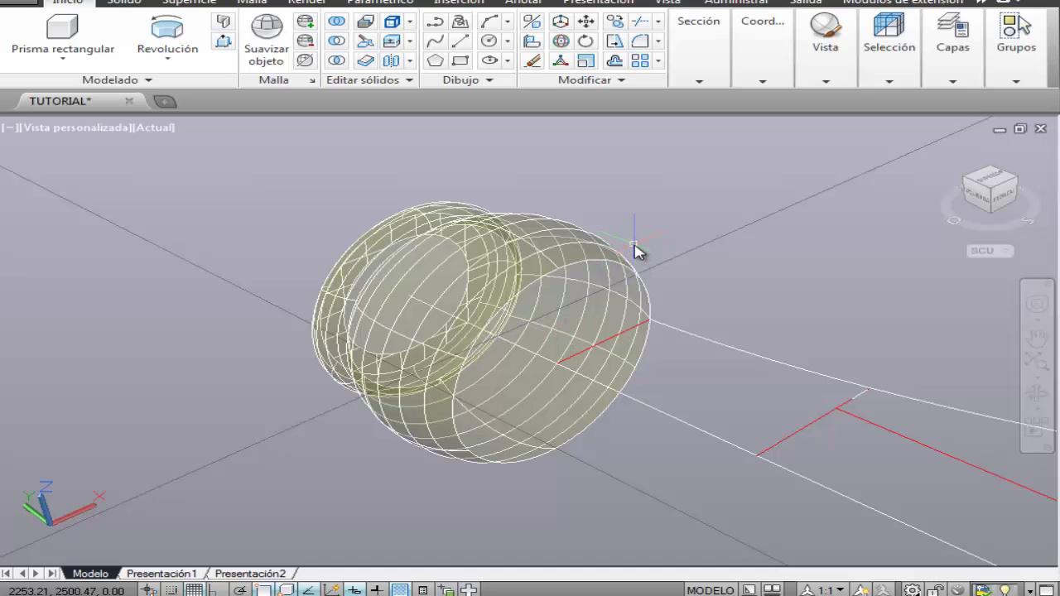
Step: View the revolved mouth in the Realistic visual style and switch the display to 2D Wireframe
click(151, 127)
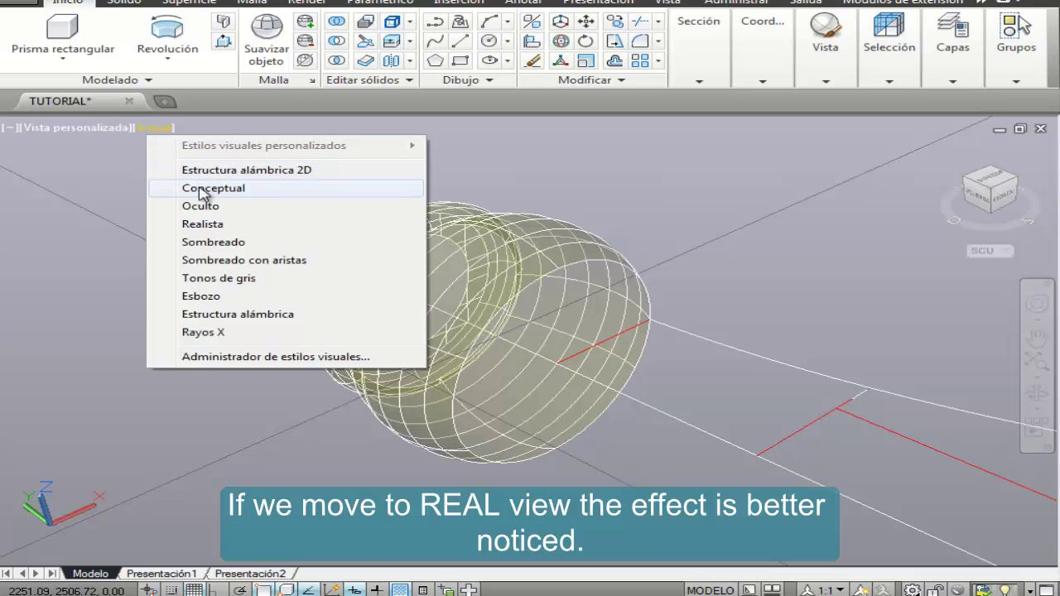
click(207, 225)
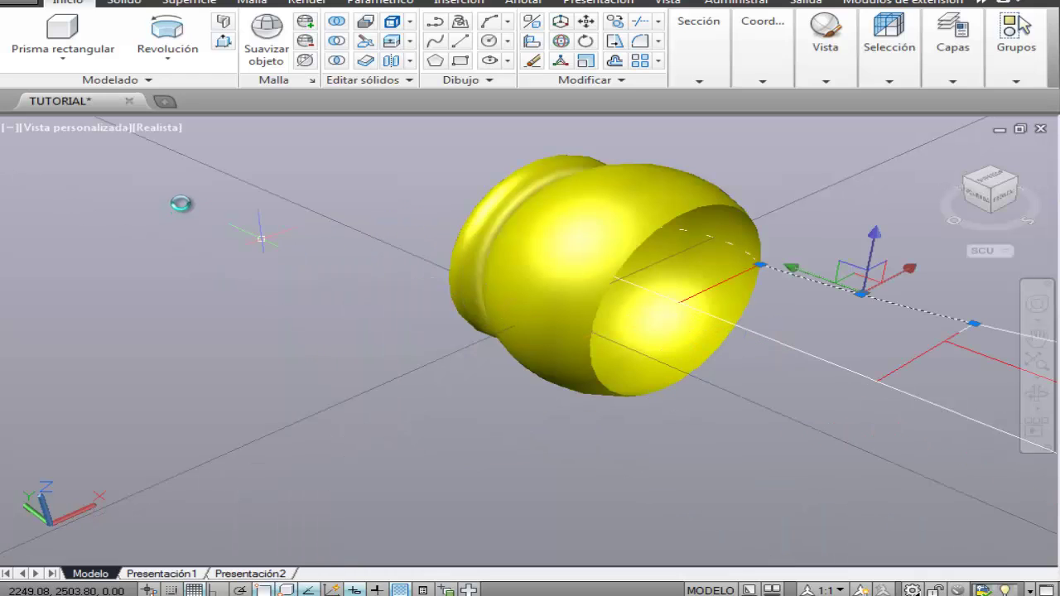
click(155, 129)
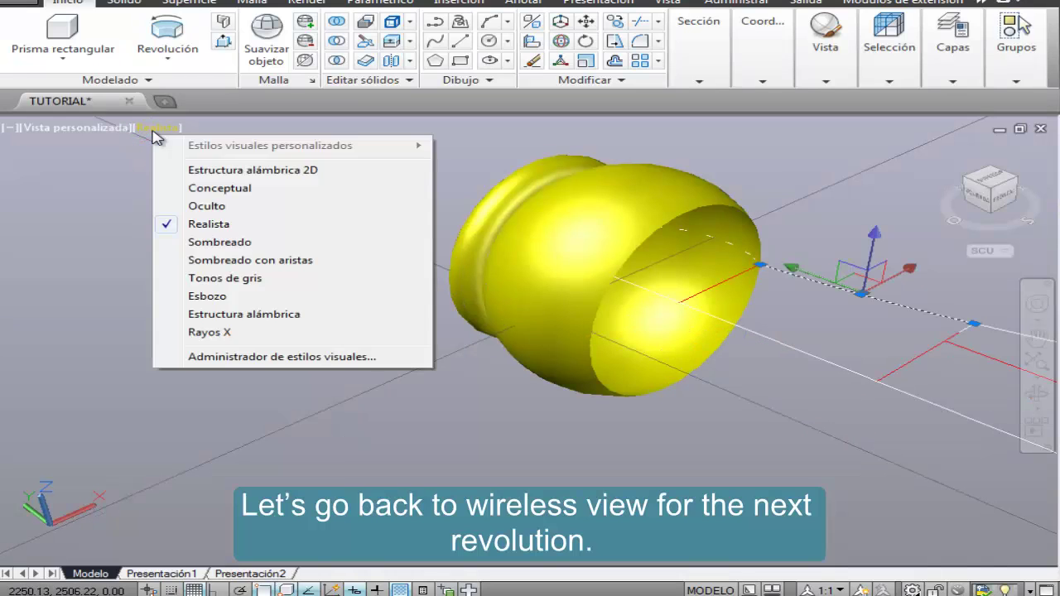
click(204, 170)
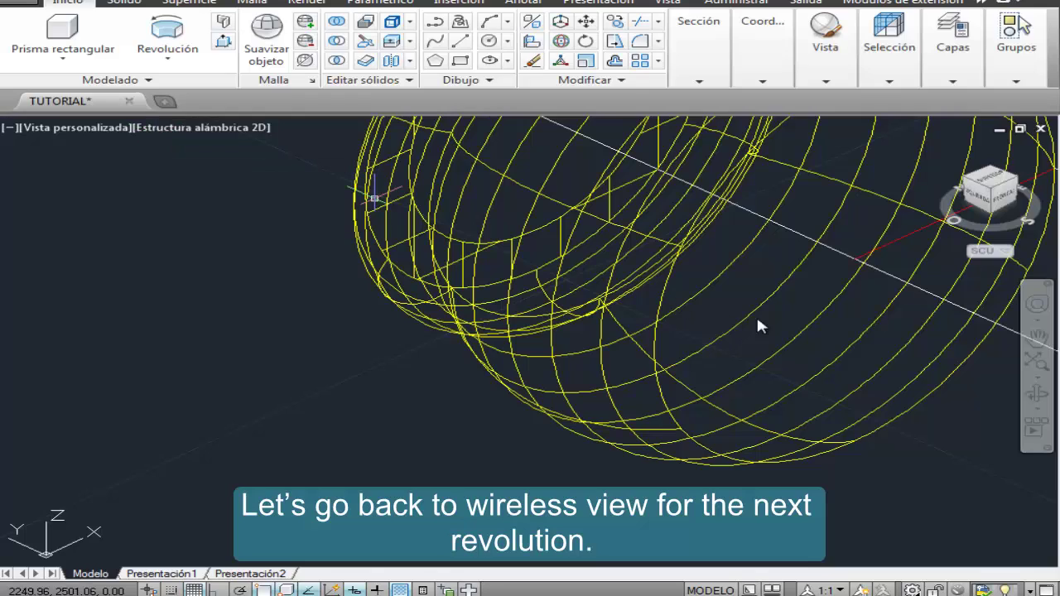
Step: Revolve the smooth neck curve below the mouth, with its short inward line, 360 degrees around the bottle's central axis
middle_drag(787, 256, 366, 322)
scroll(367, 323, down, 4)
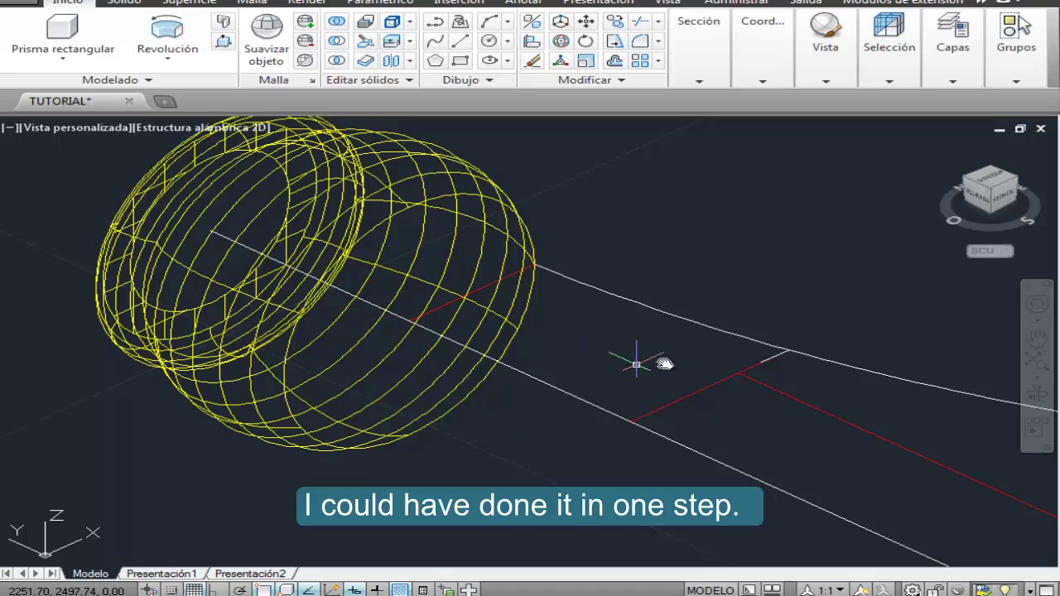
click(654, 310)
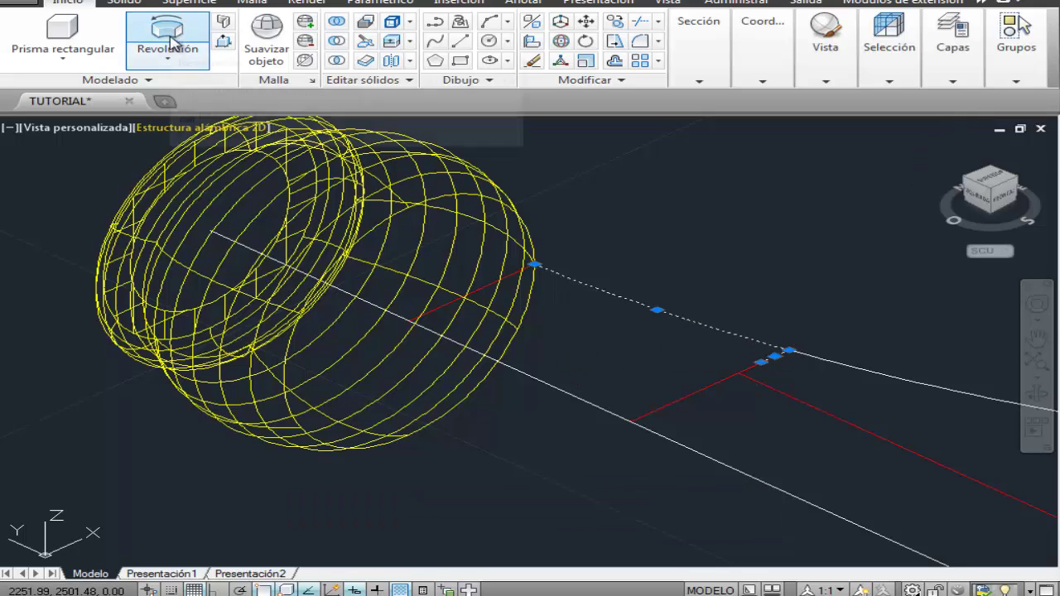
click(170, 46)
click(452, 343)
click(630, 421)
text(3)
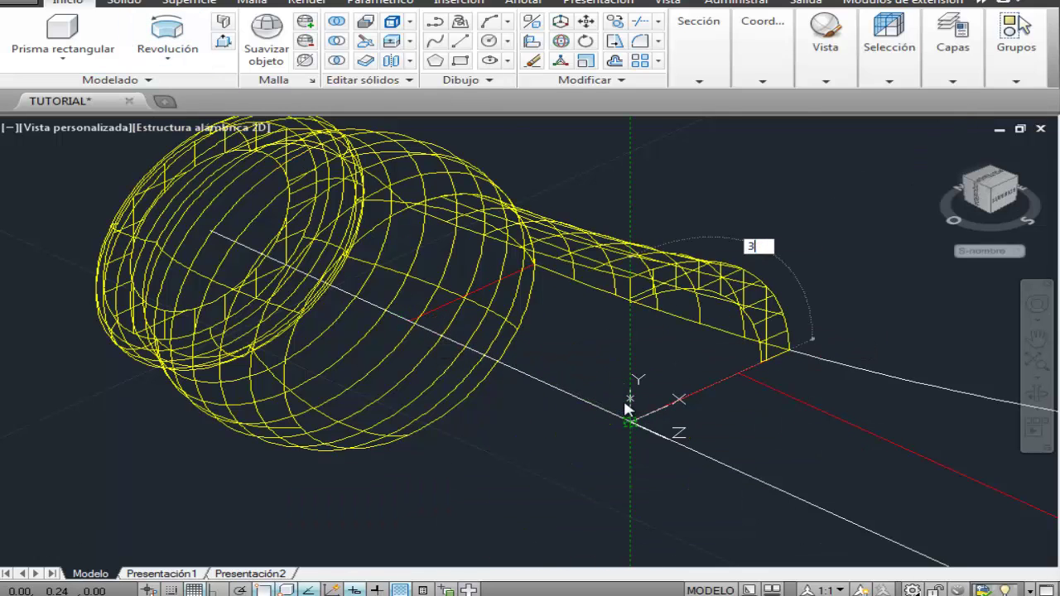
text(60)
key(Return)
Step: Create a new layer Capa2 and set its color to blue, index 140
click(952, 50)
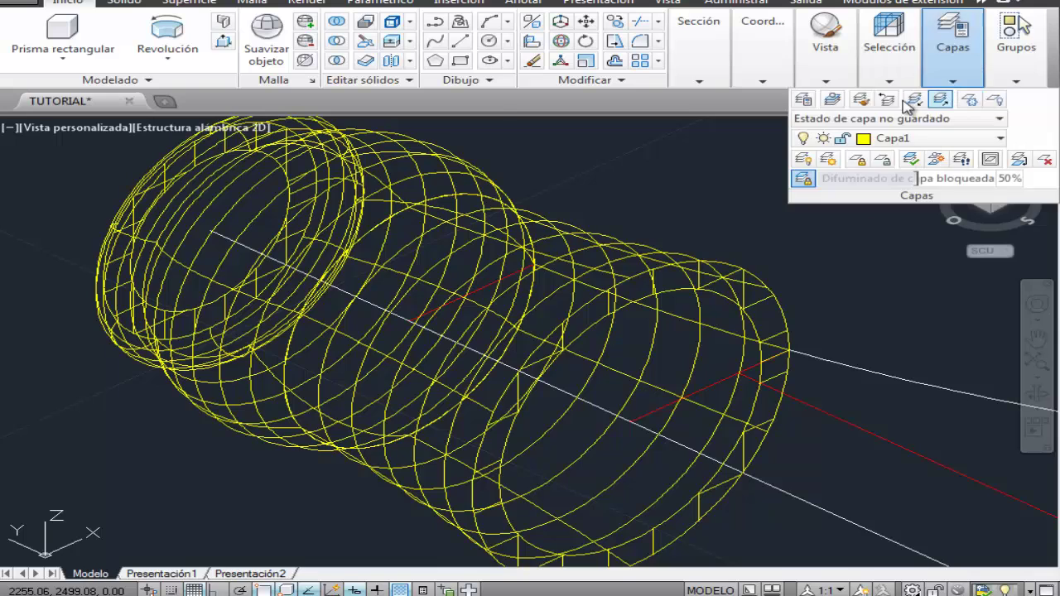
click(806, 103)
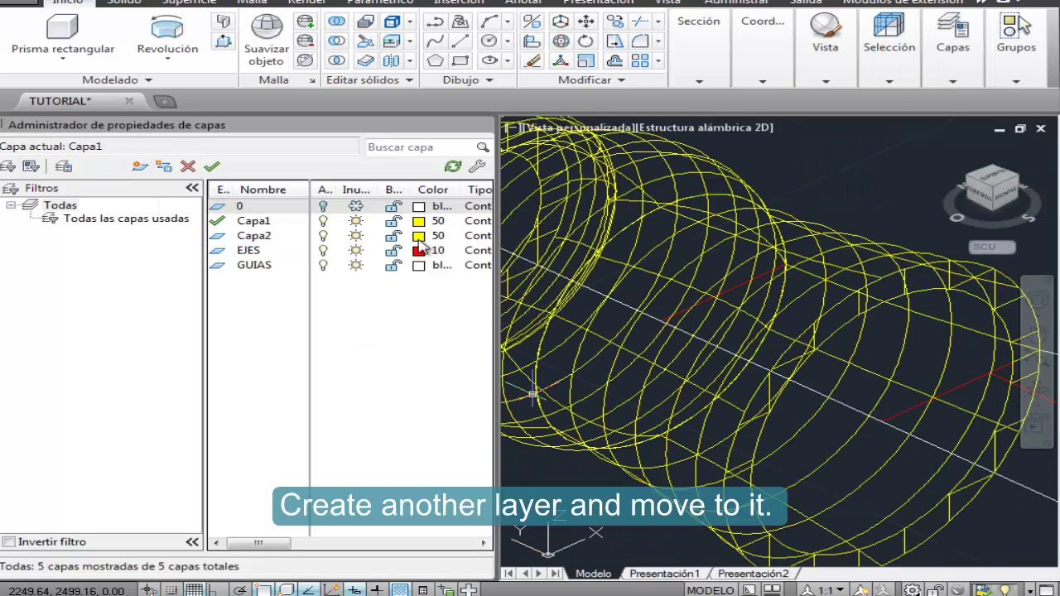
click(418, 236)
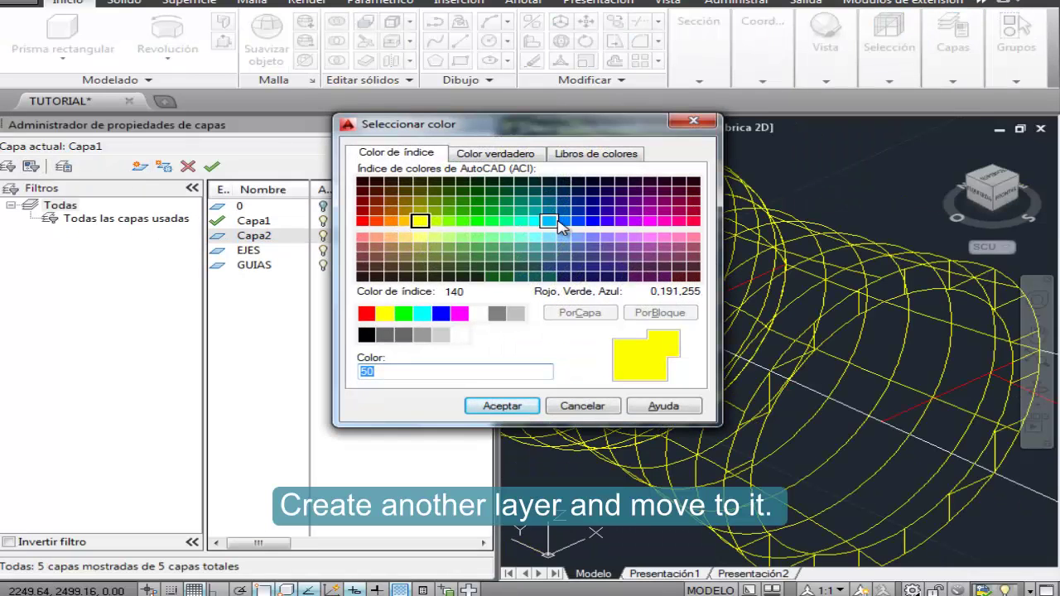
click(554, 222)
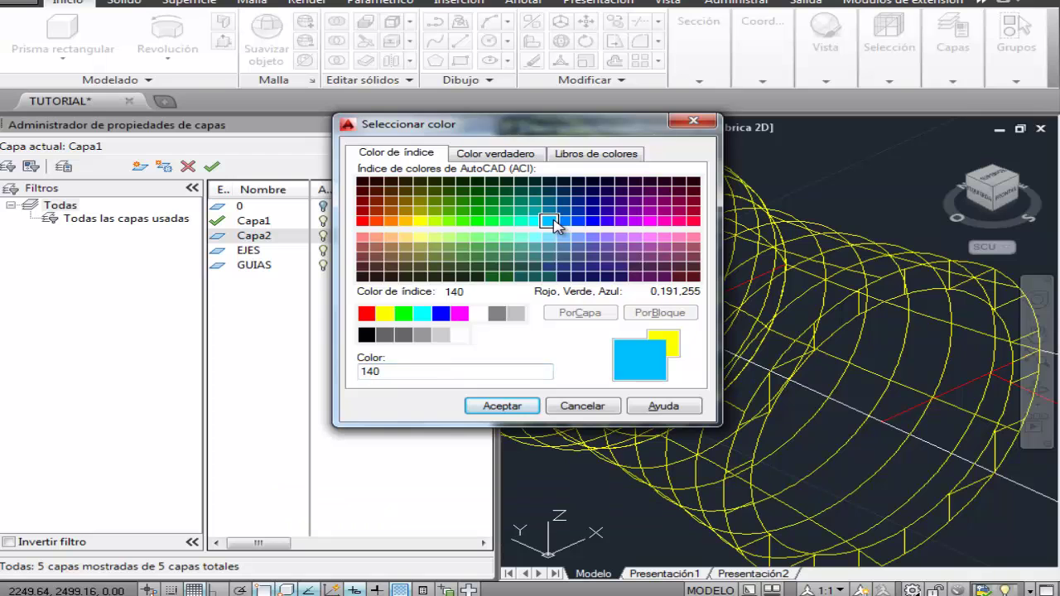
click(501, 406)
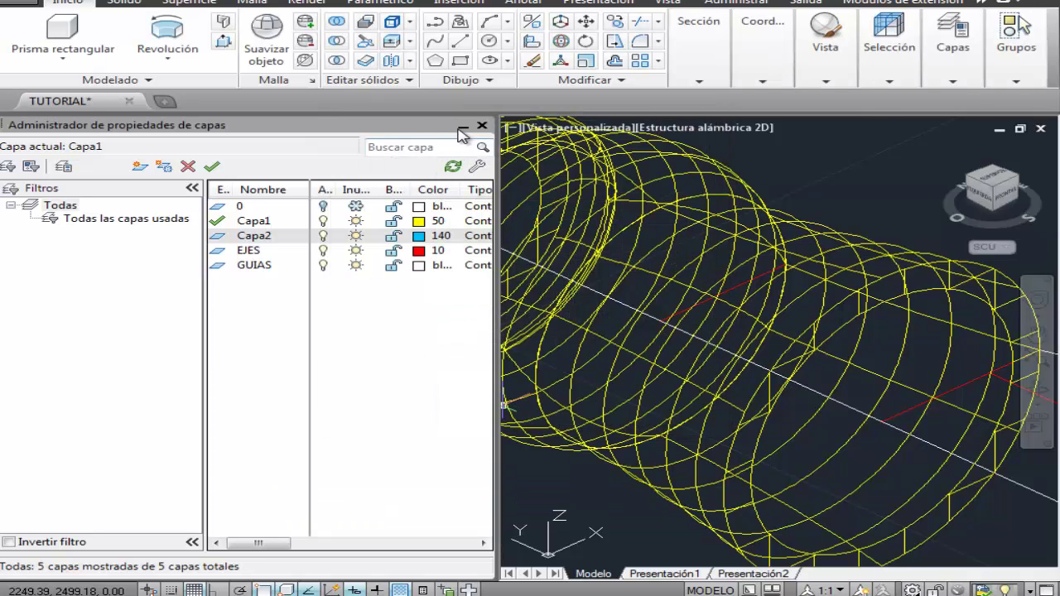
click(482, 126)
Step: Make Capa2 the current layer and freeze Capa1 to hide the yellow revolved surfaces
click(939, 80)
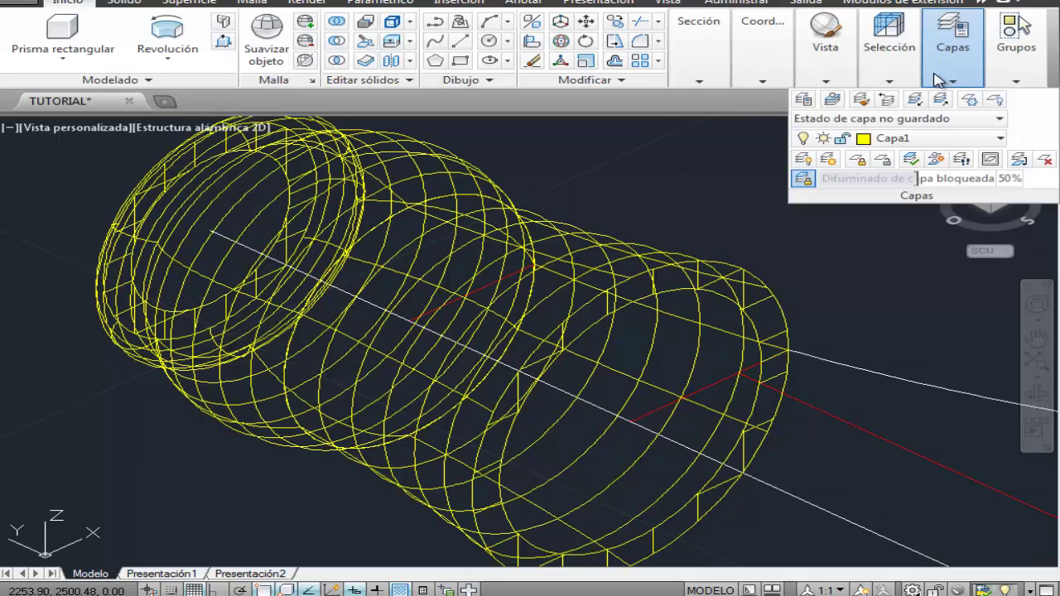
click(998, 139)
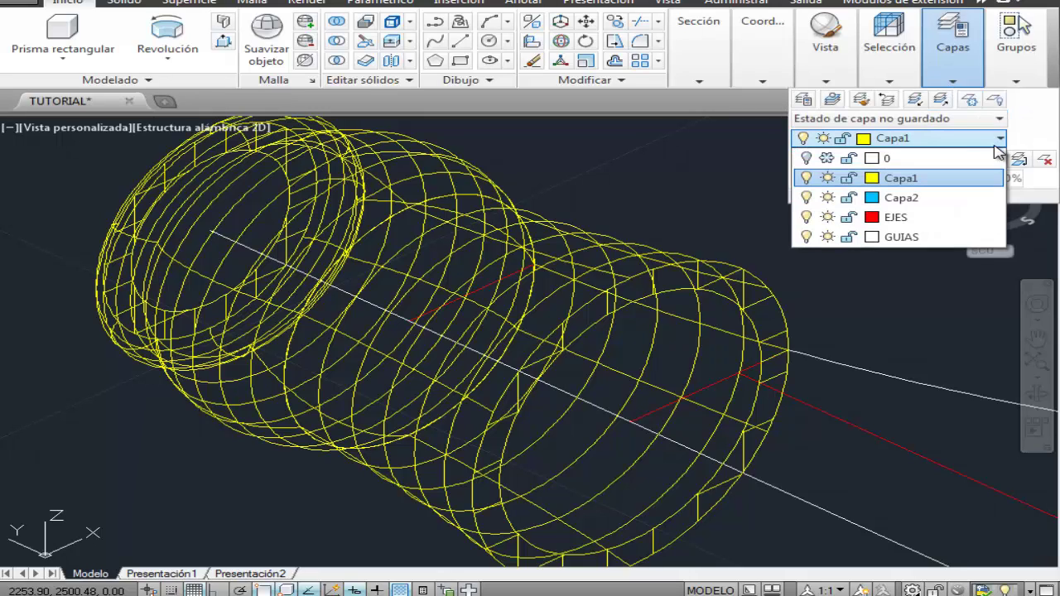
click(919, 199)
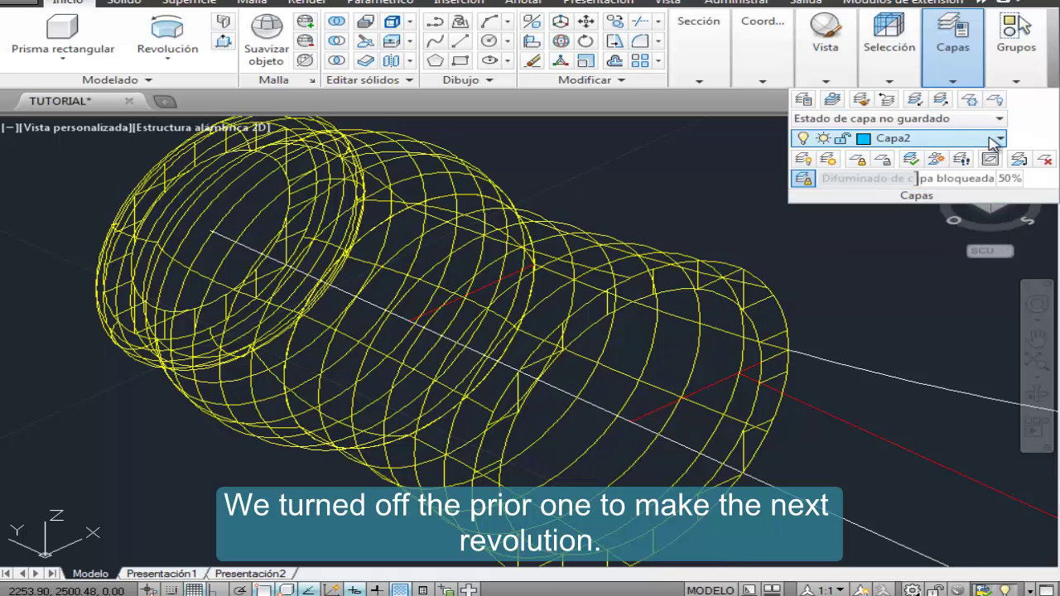
click(999, 139)
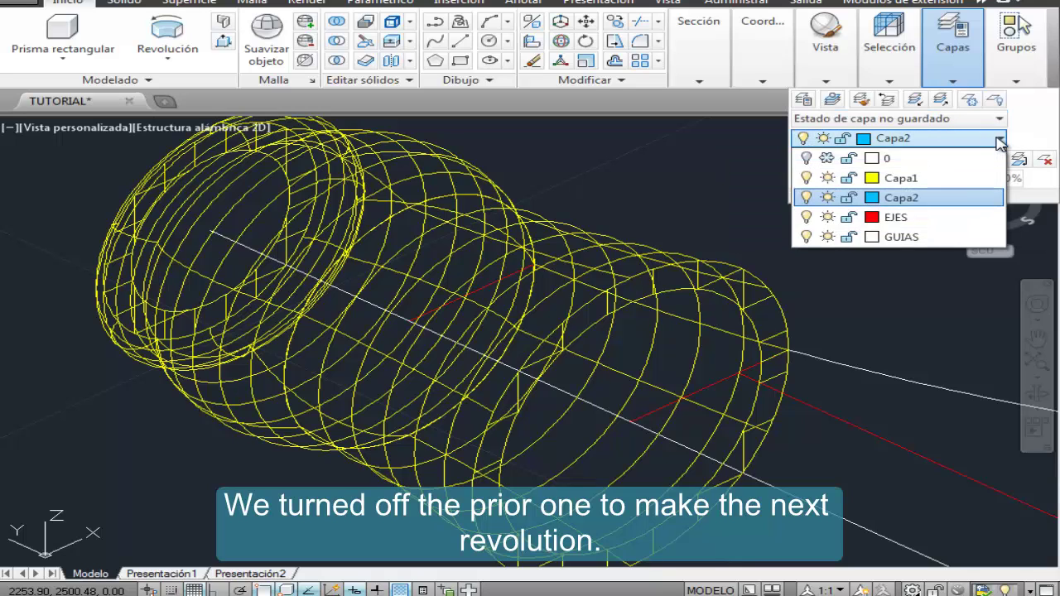
click(828, 181)
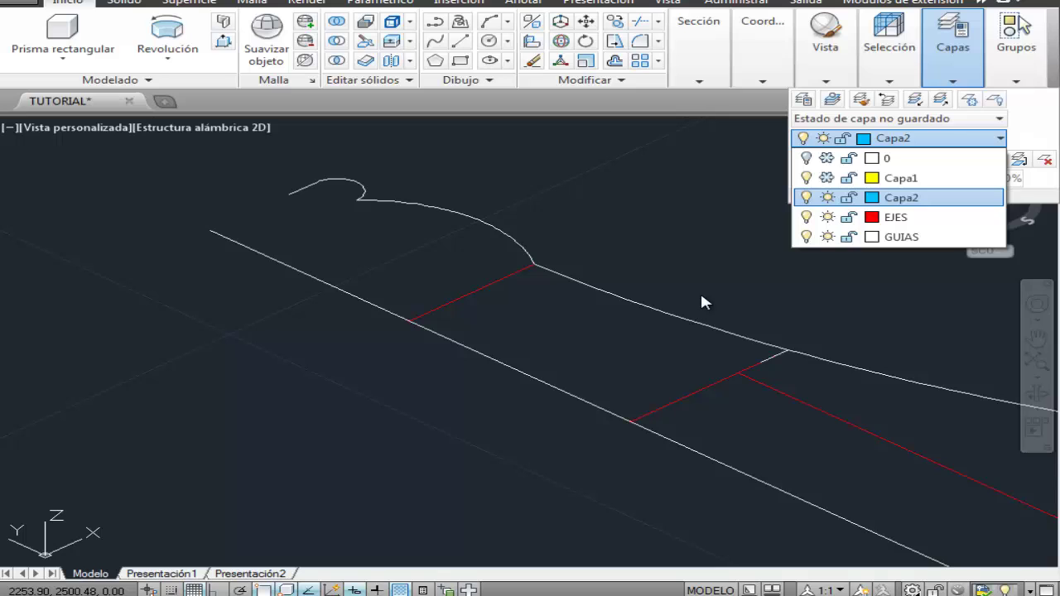
Step: Group the neck flute's profile curve, its lower rounded corner and the short inward lines at both ends
middle_drag(701, 301, 516, 303)
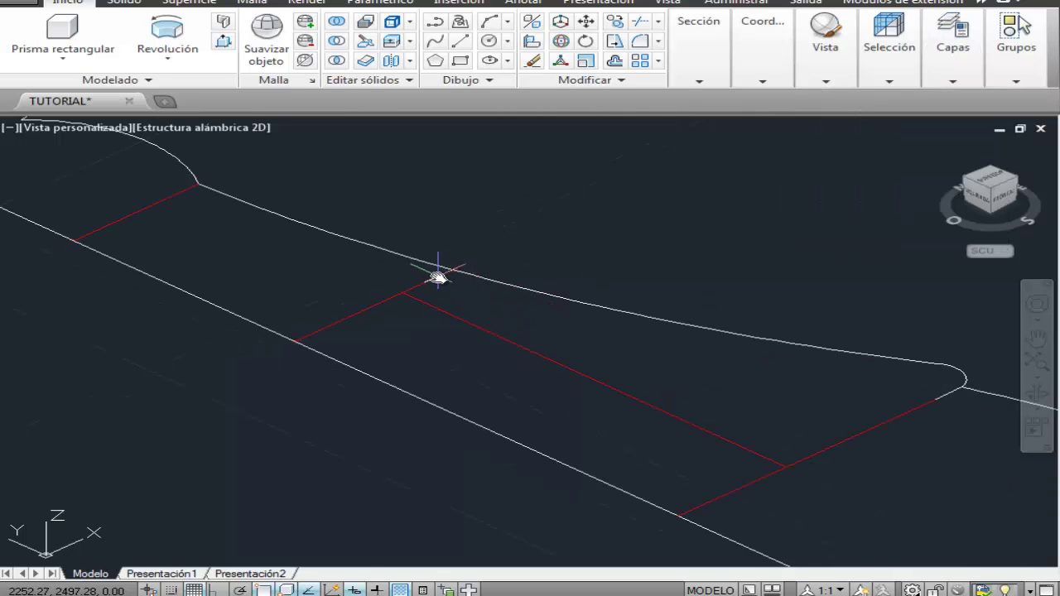
click(437, 275)
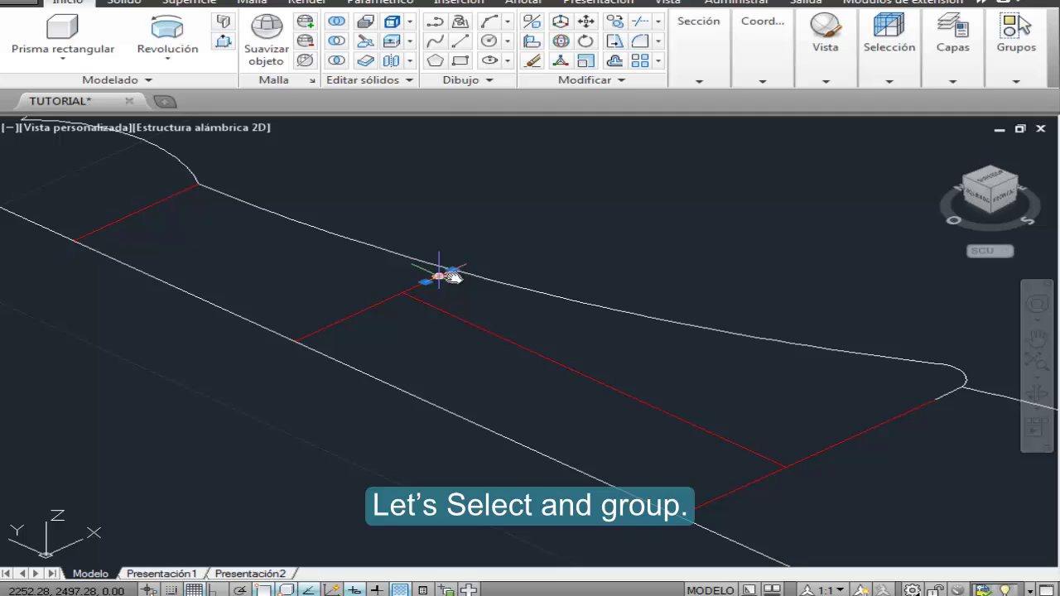
click(602, 308)
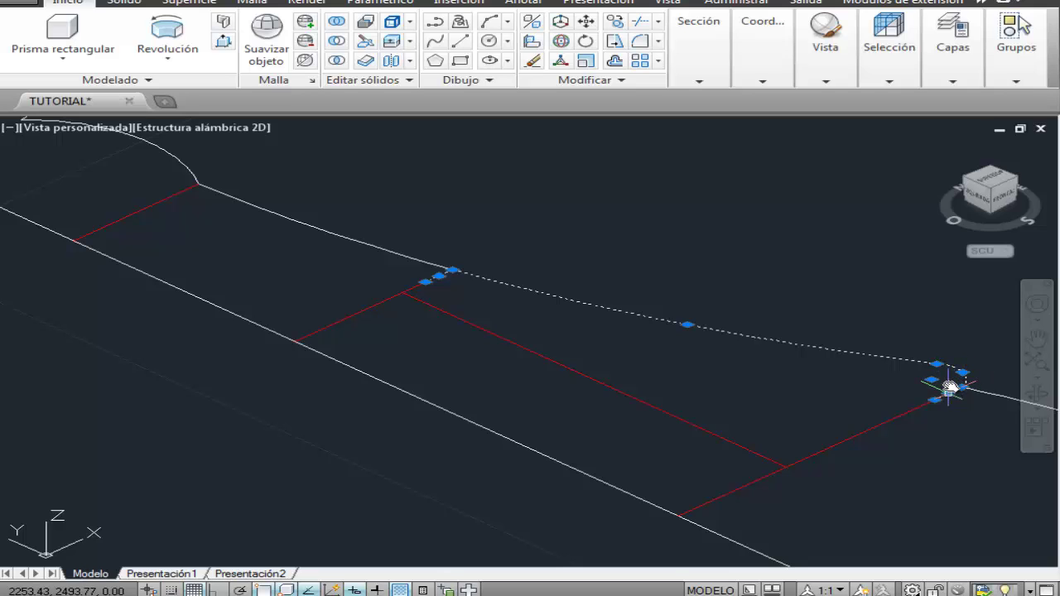
click(1031, 83)
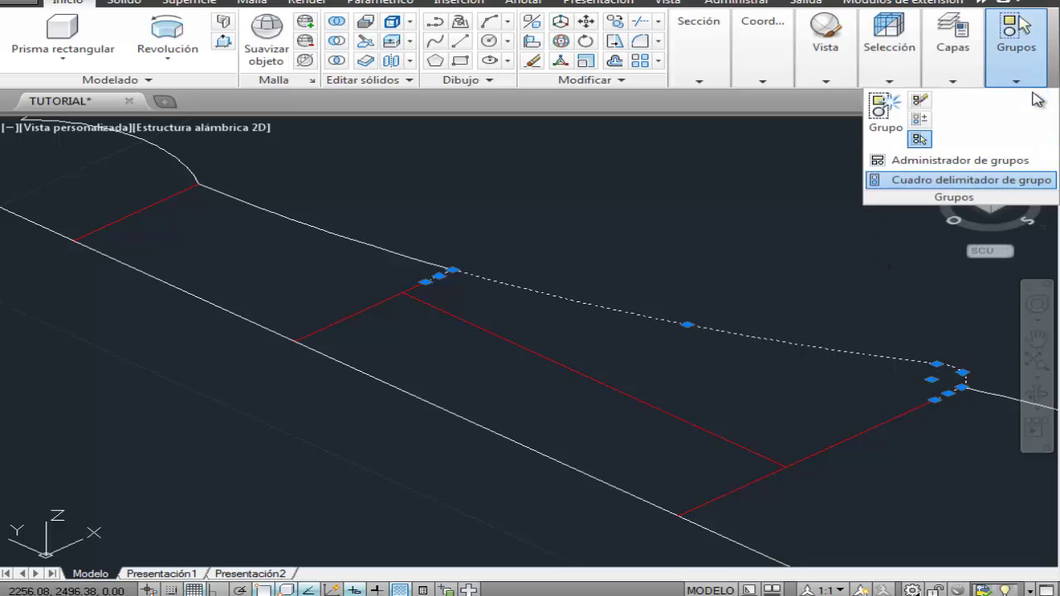
click(885, 108)
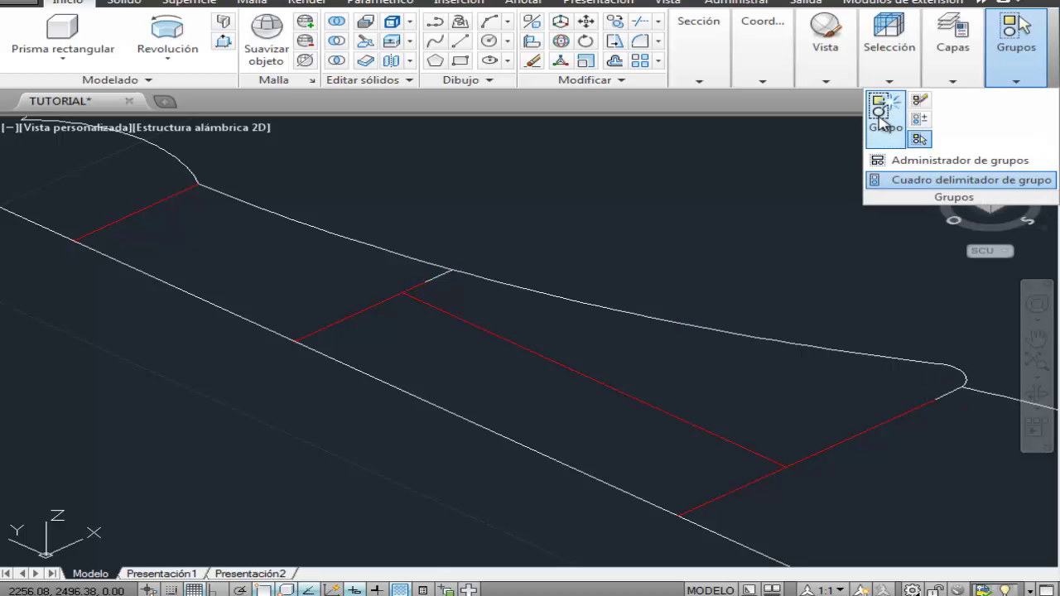
Step: Revolve the grouped neck flute profile -60 degrees around the long red flute axis
click(580, 303)
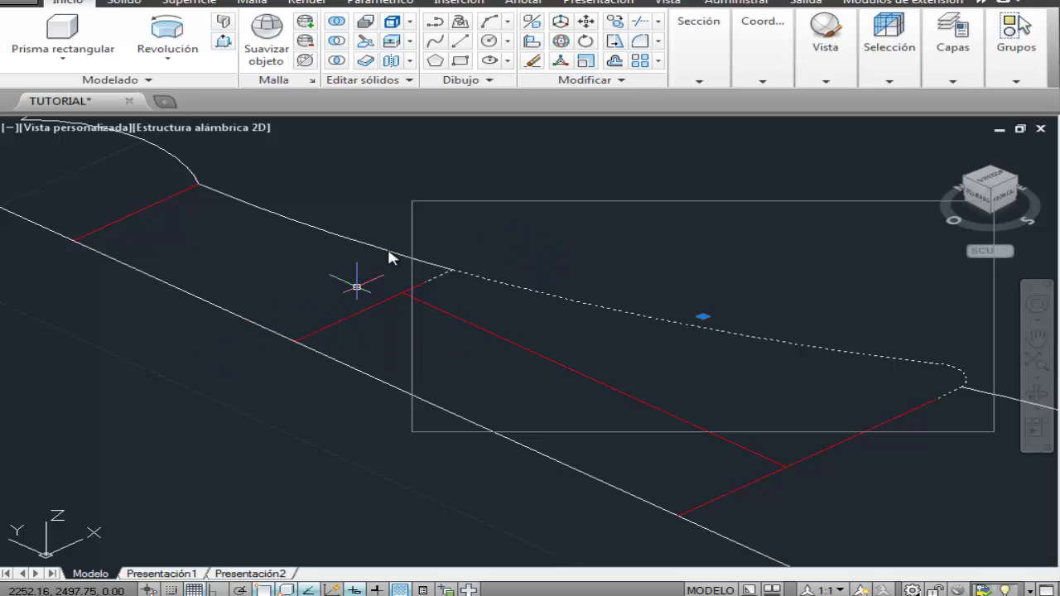
click(154, 35)
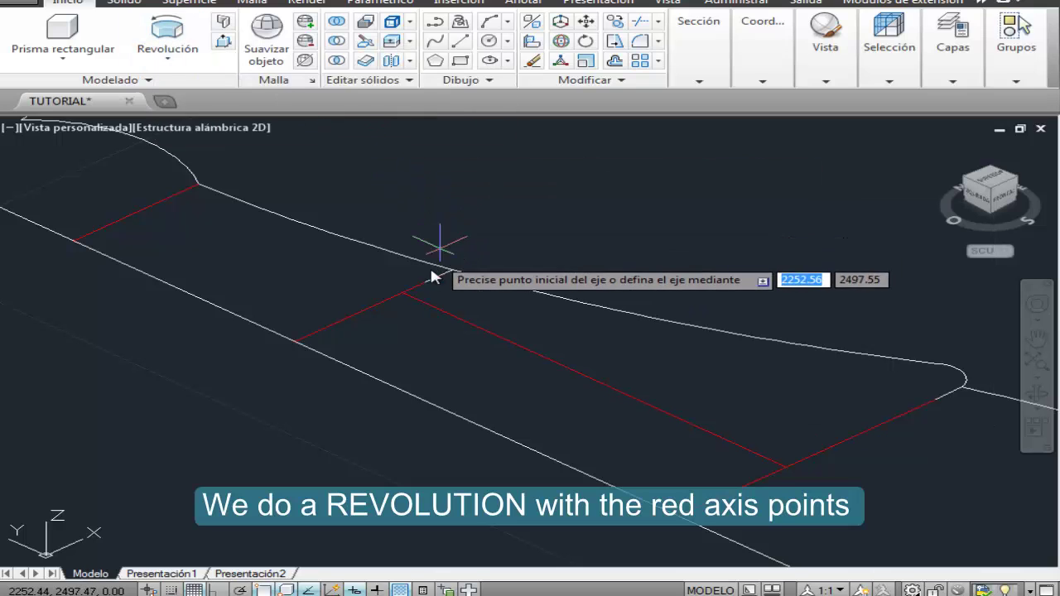
click(402, 292)
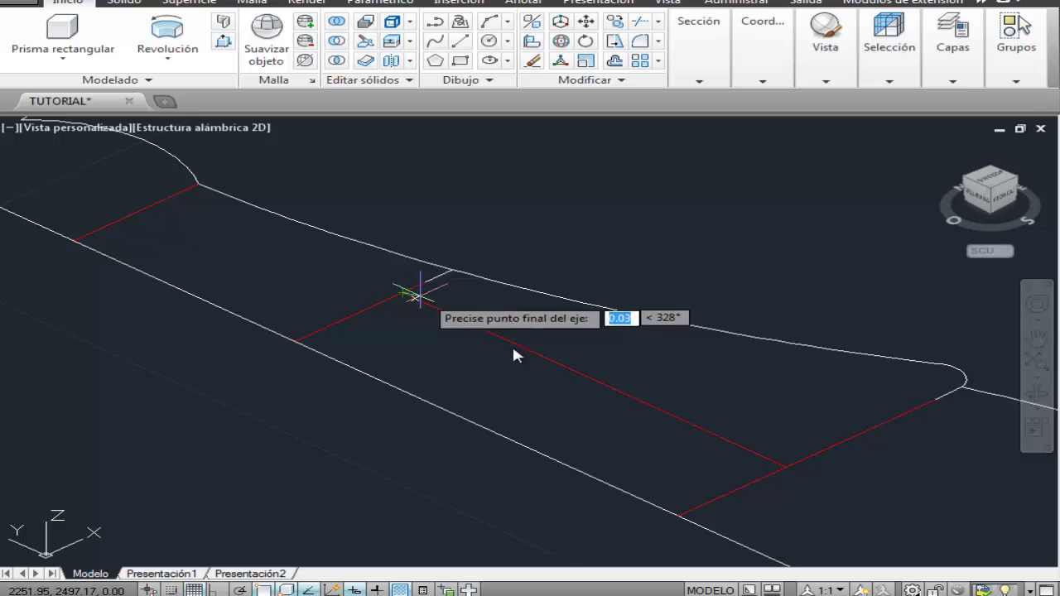
click(784, 464)
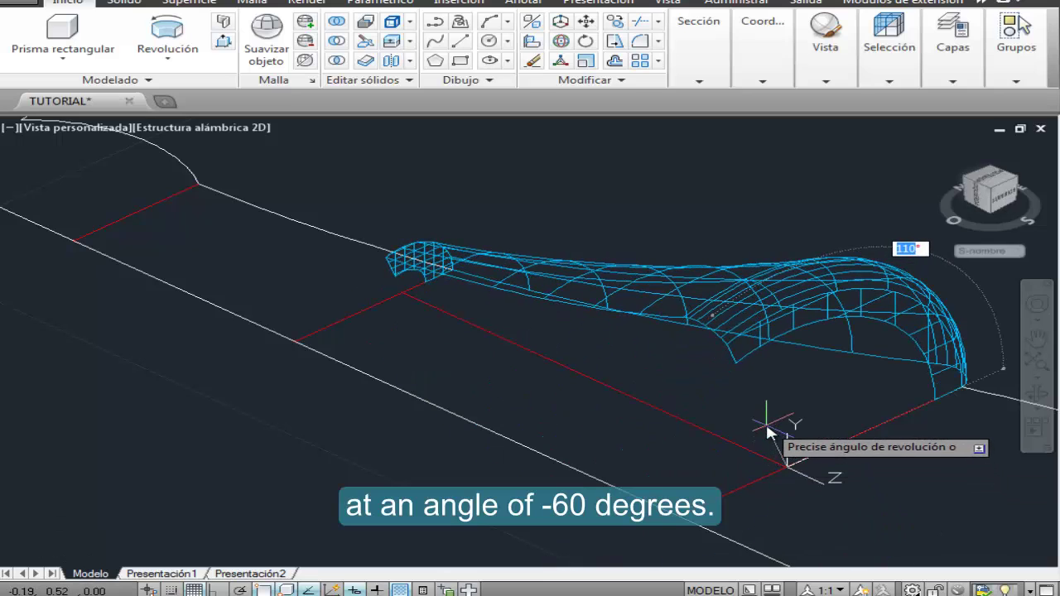
text(-60)
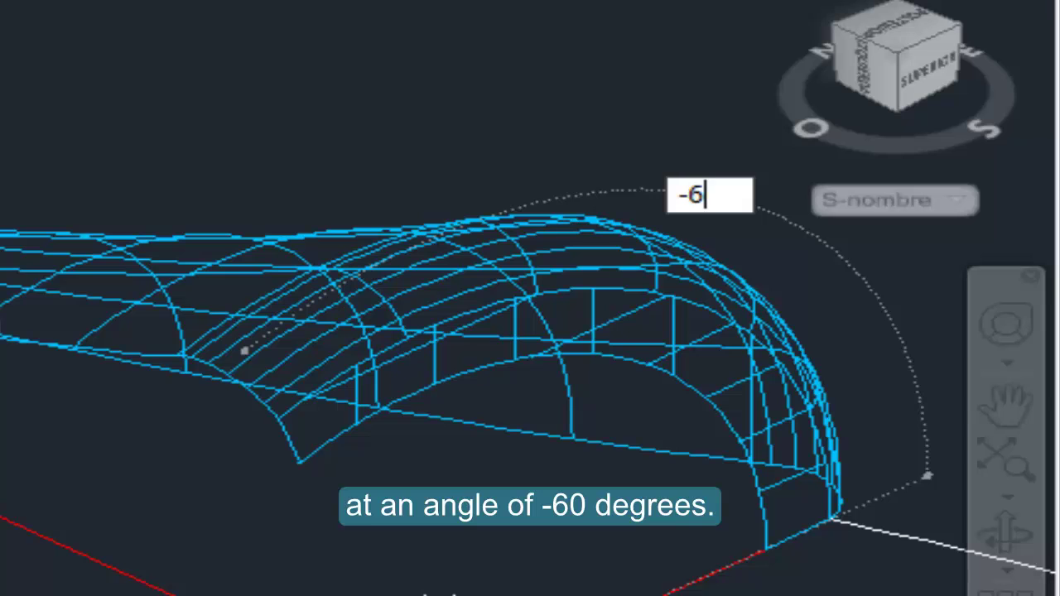
key(Return)
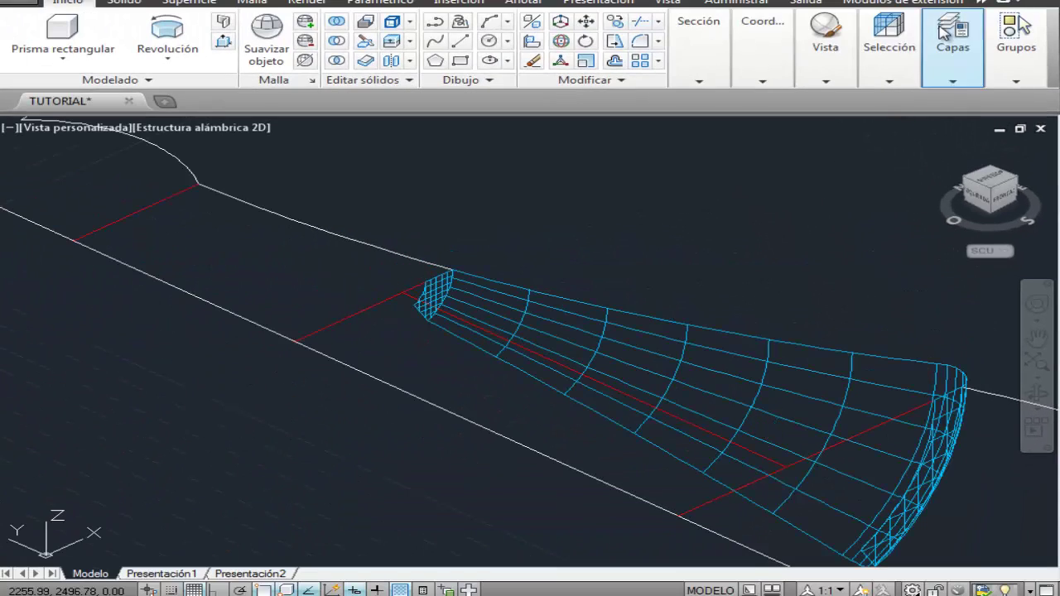
Step: Create a new layer Capa3 with blue color, index 140
mouse_move(1017, 81)
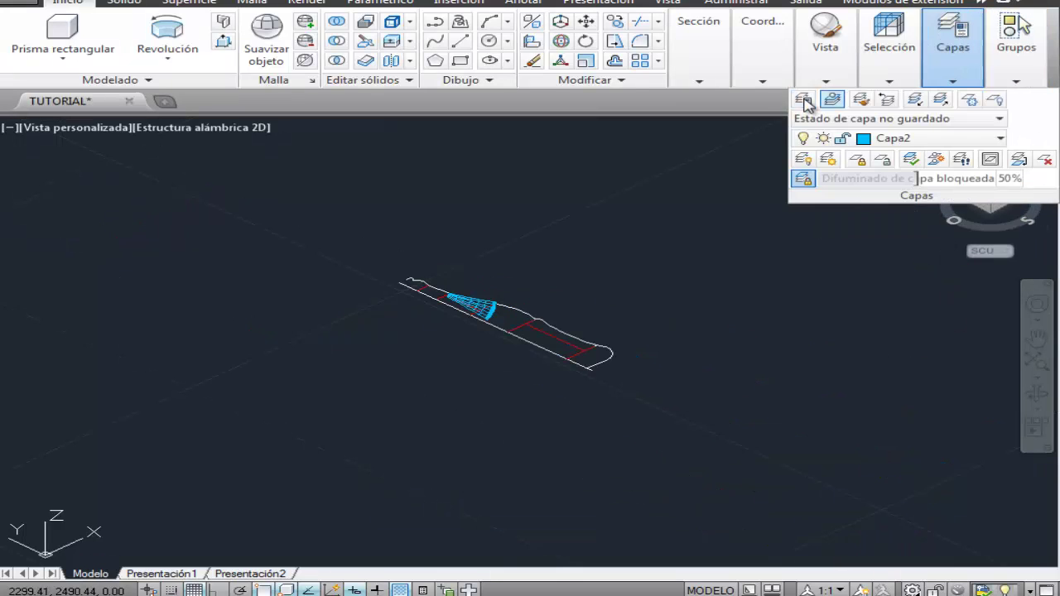
click(803, 101)
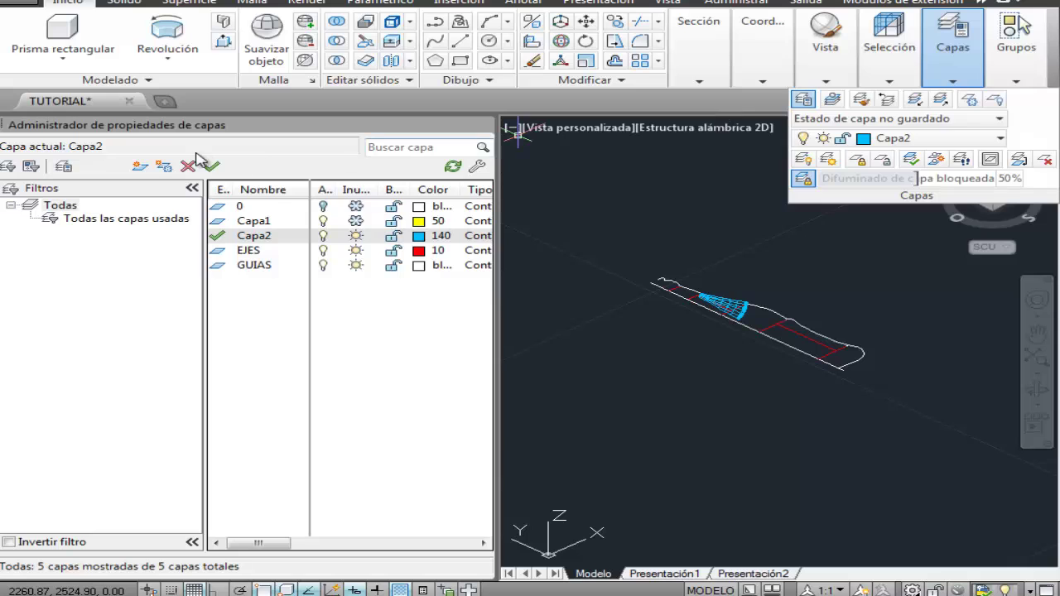
click(140, 166)
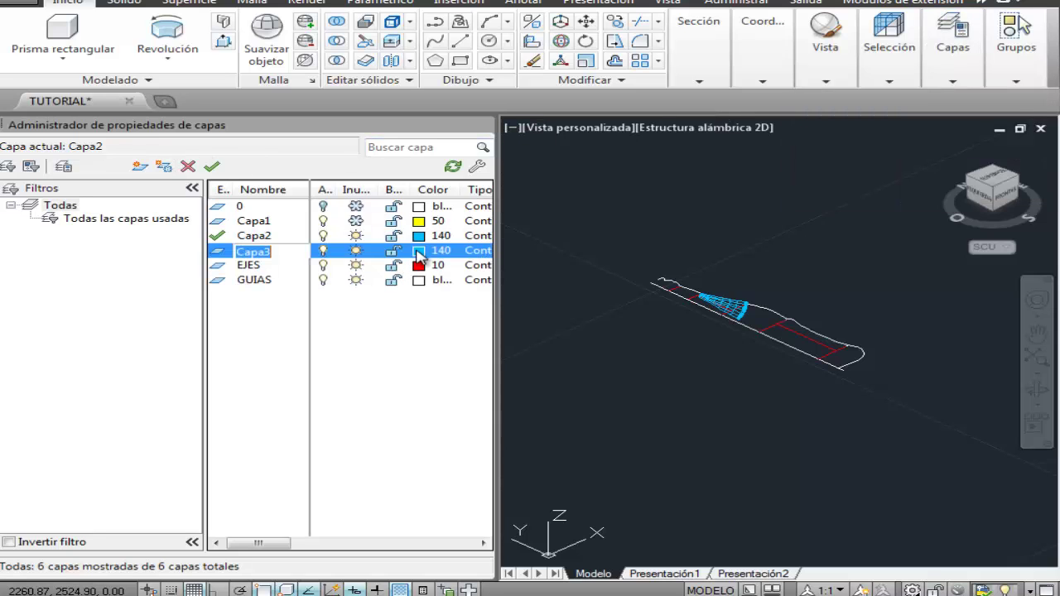
click(417, 251)
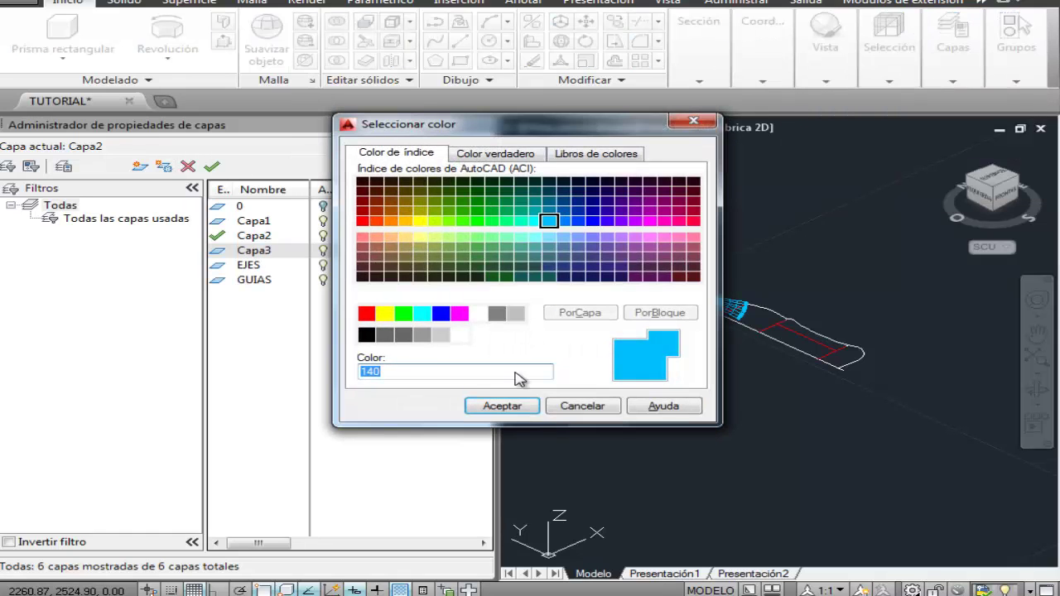
click(516, 409)
Step: Make Capa3 the current layer and freeze Capa2 to hide the first half of the flute
click(952, 48)
click(936, 138)
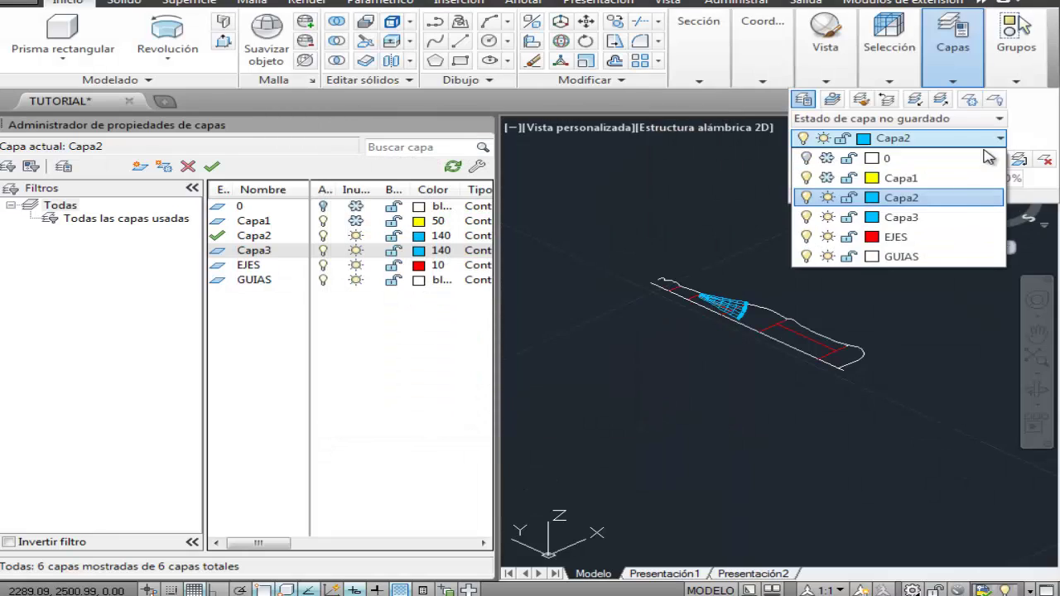
click(936, 218)
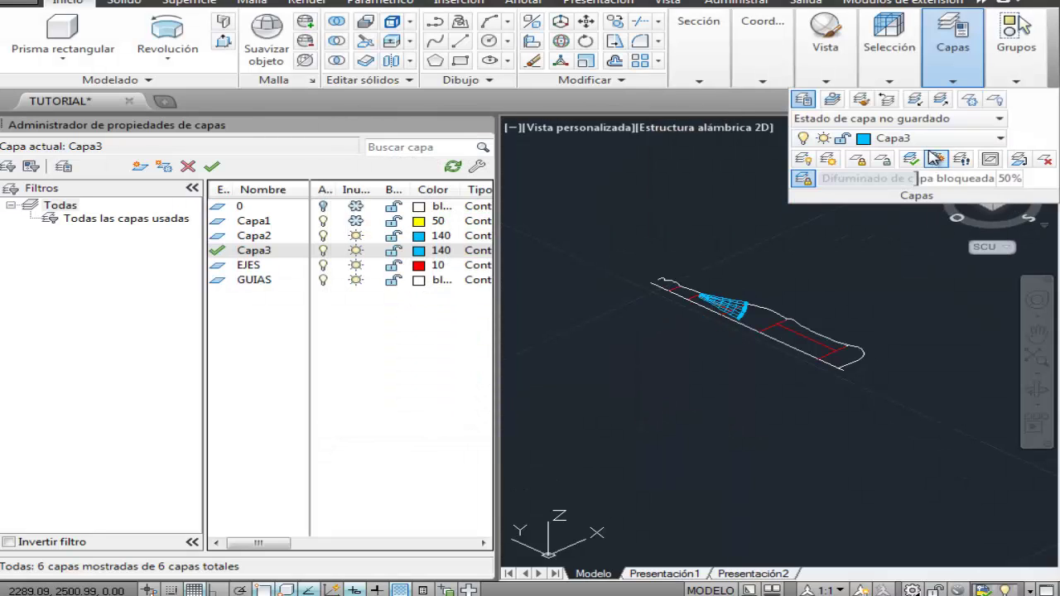
click(1000, 139)
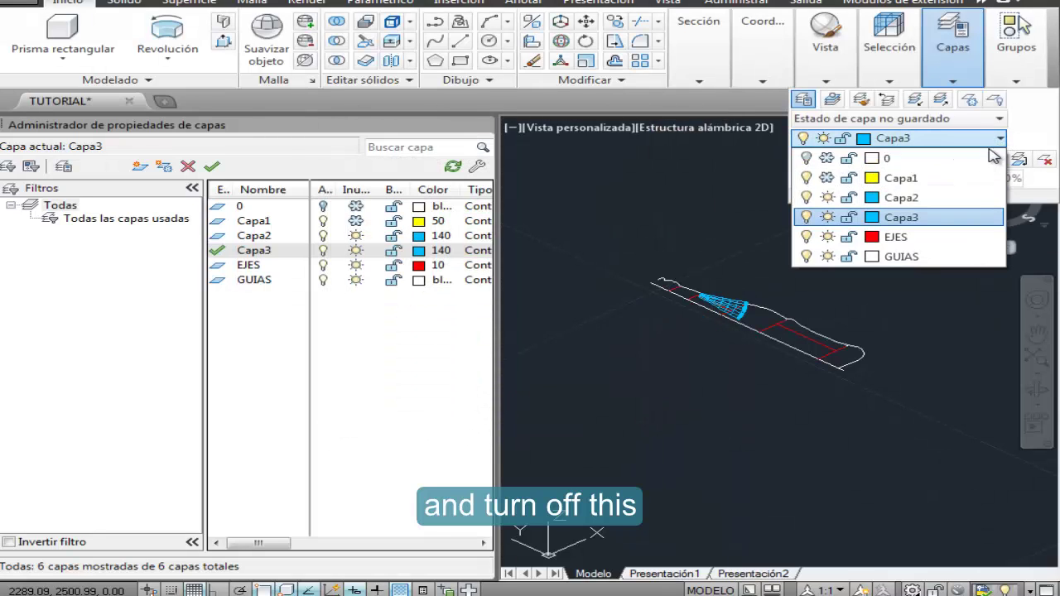
click(828, 197)
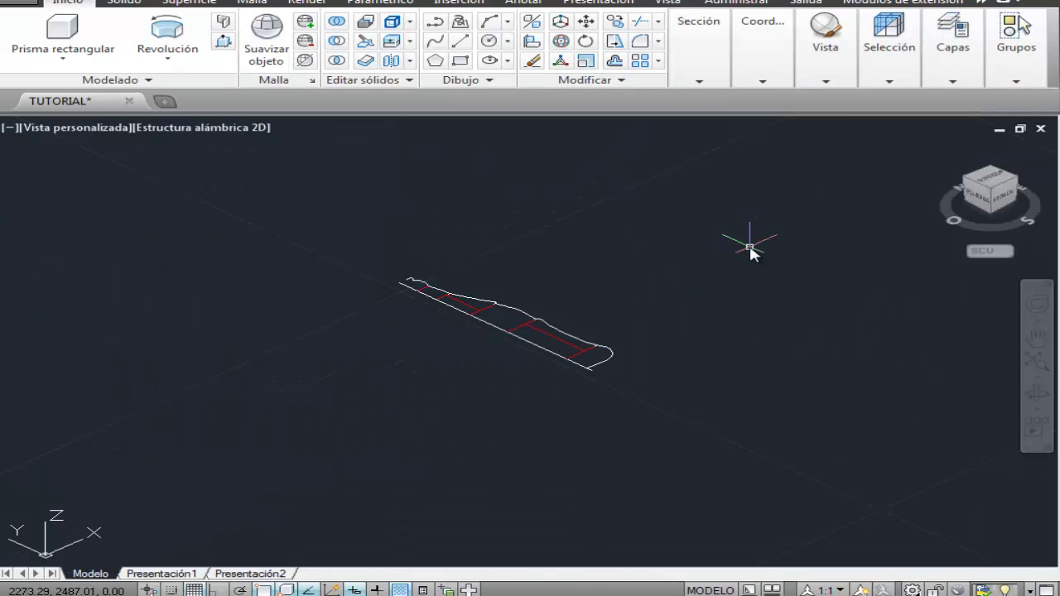
Step: Revolve the same neck flute profile group 60 degrees around the red flute axis for the opposite half
scroll(509, 246, up, 5)
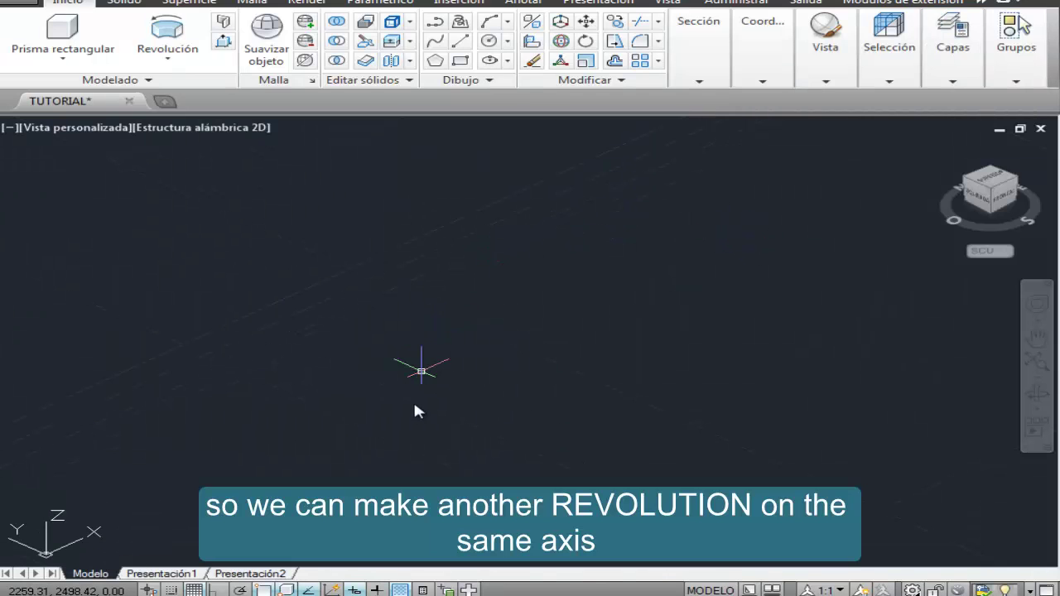
mouse_move(532, 284)
middle_down()
mouse_move(696, 377)
mouse_move(568, 243)
middle_up()
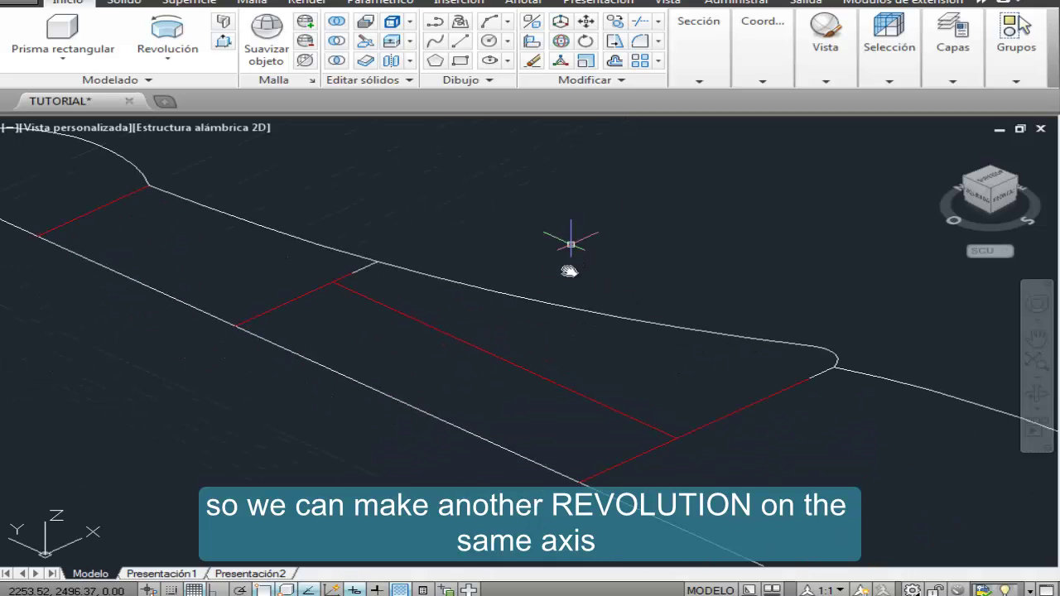
click(561, 306)
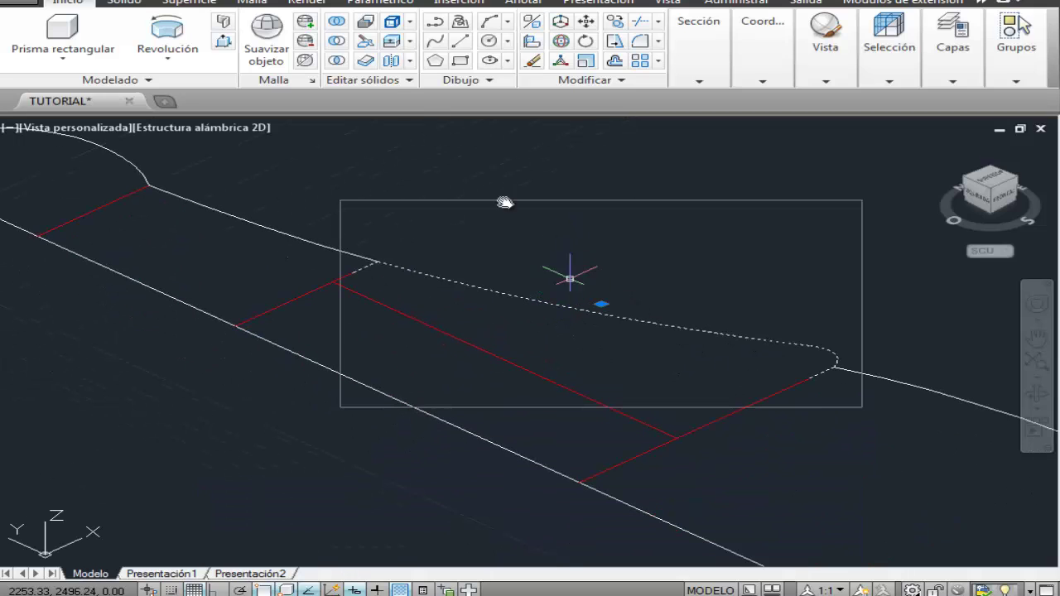
click(189, 38)
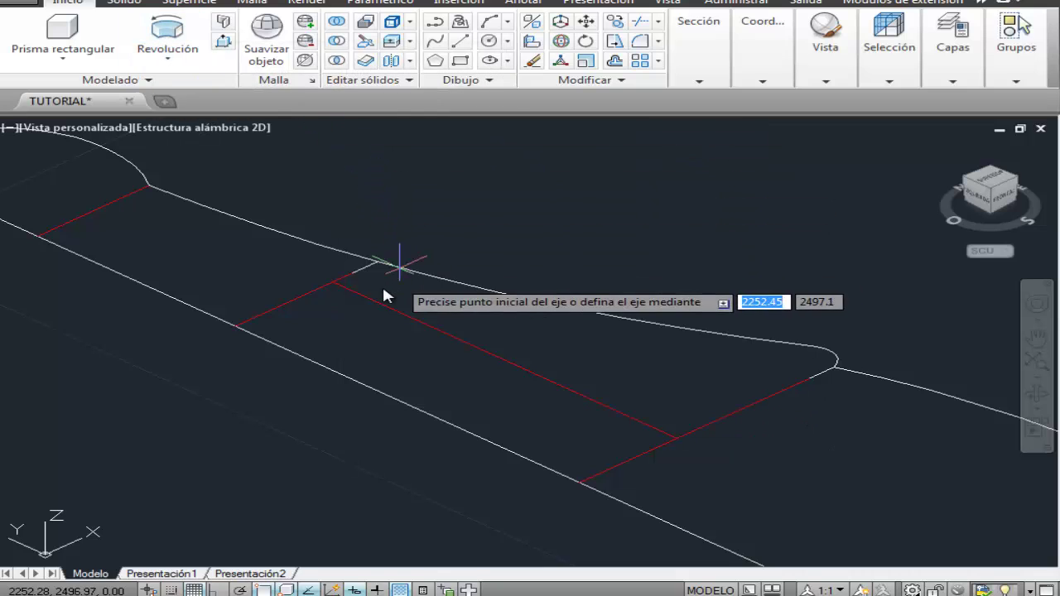
click(337, 279)
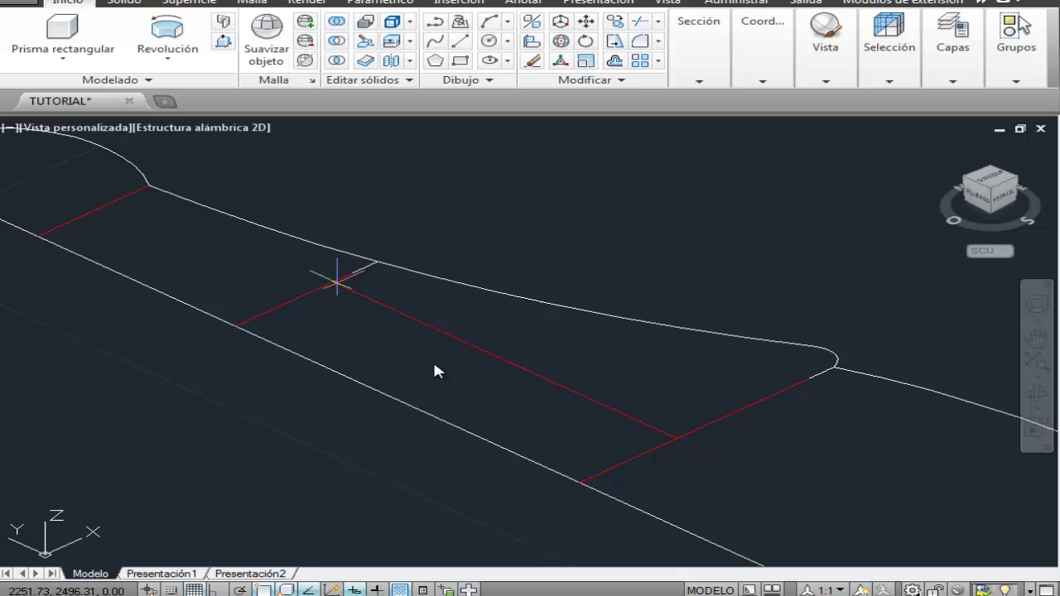
click(677, 439)
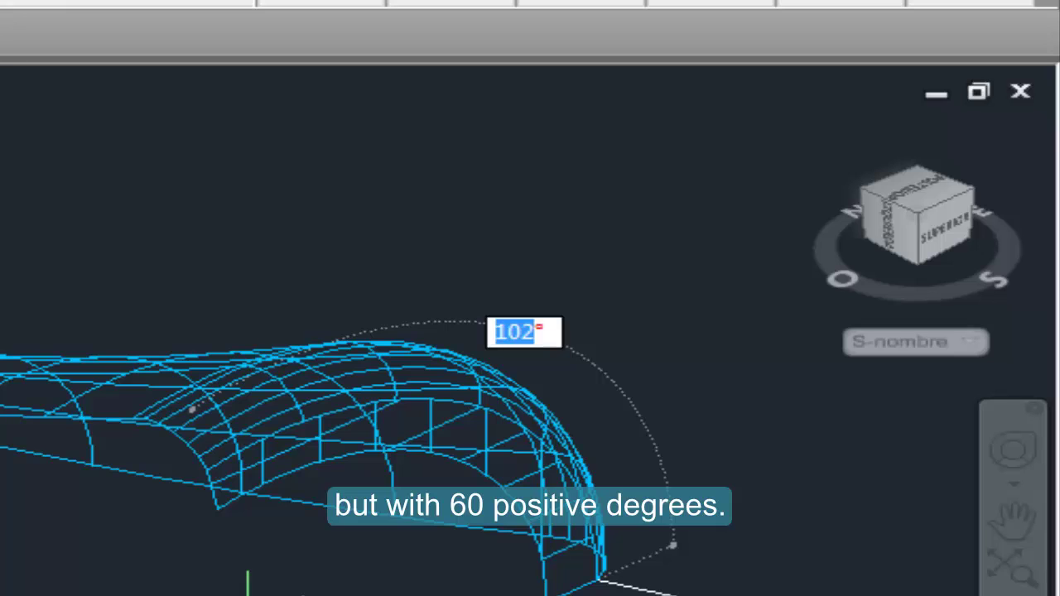
text(60)
key(Return)
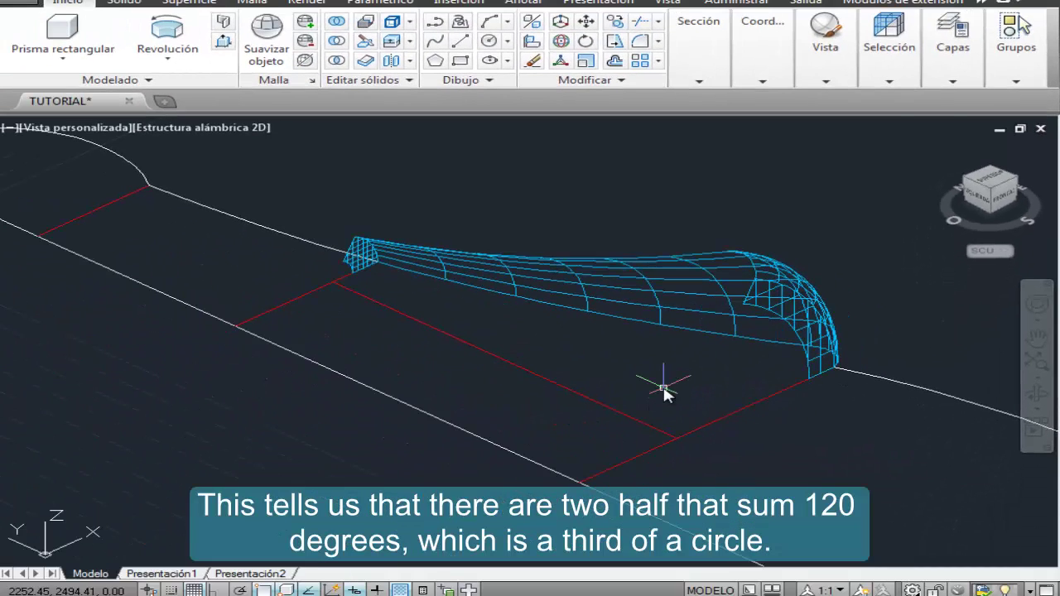
Step: Thaw layer Capa2 and switch to the back view (Posterior) to face both flute halves
click(953, 82)
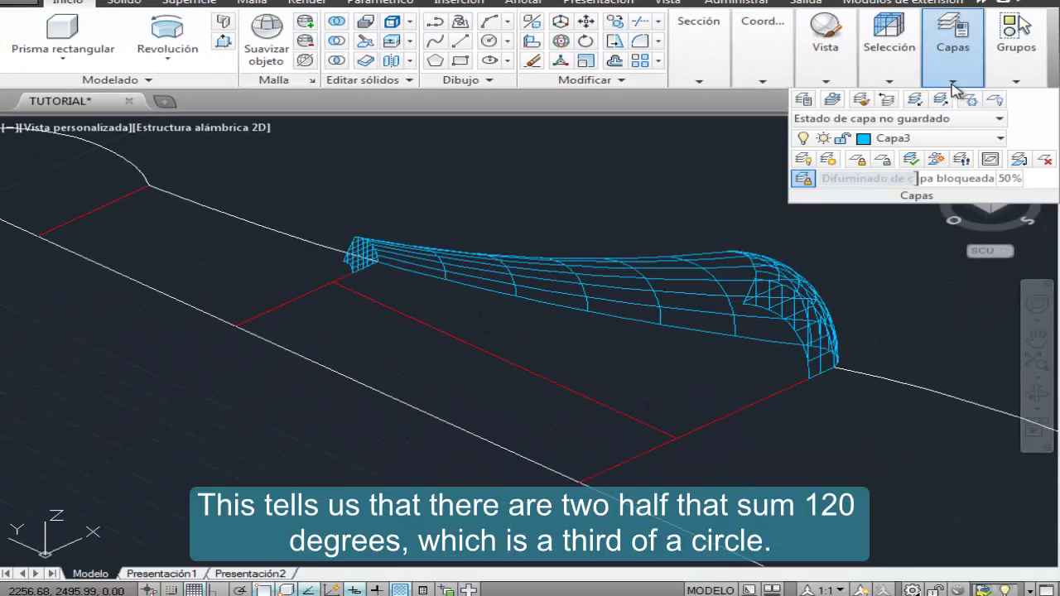
click(1001, 140)
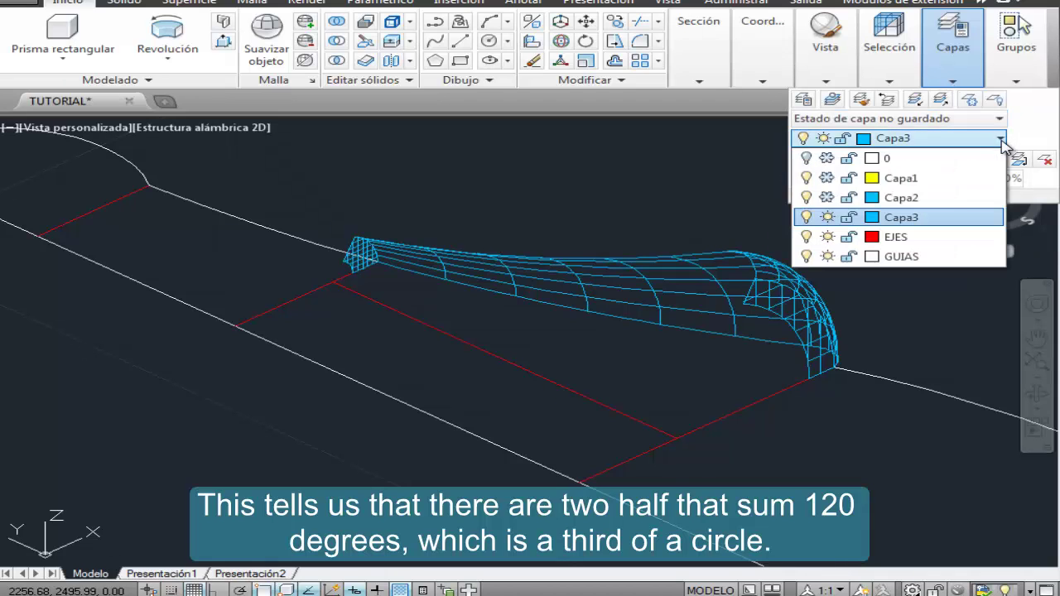
click(828, 198)
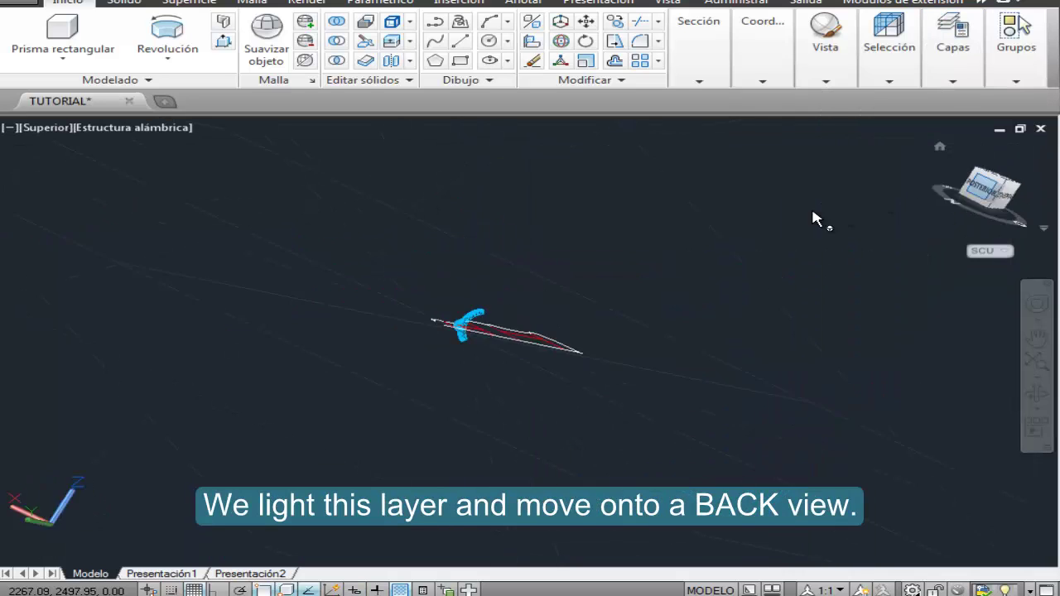
scroll(583, 323, up, 5)
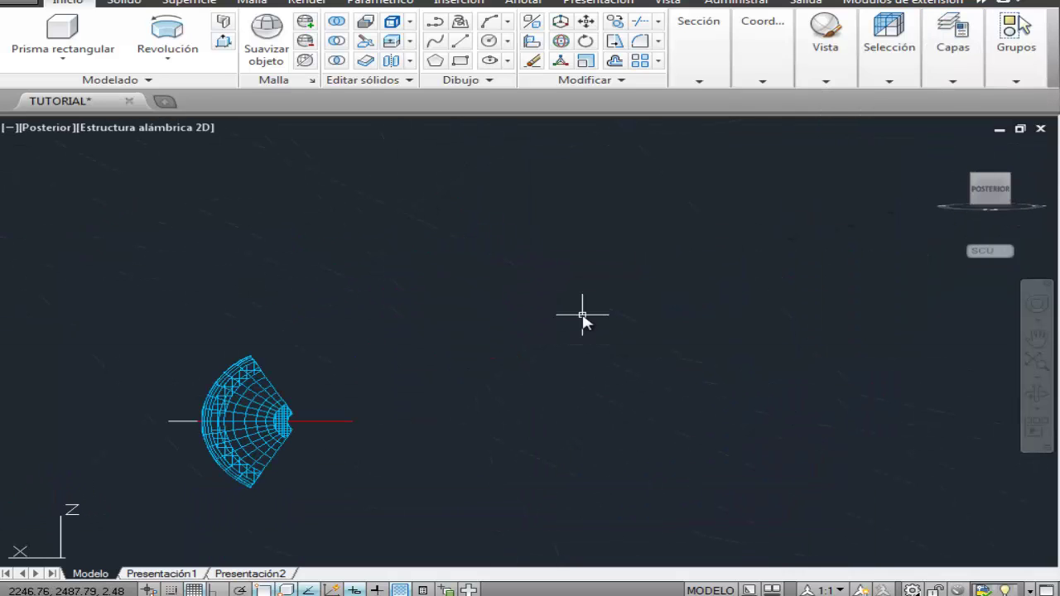
middle_click(440, 359)
middle_click(441, 359)
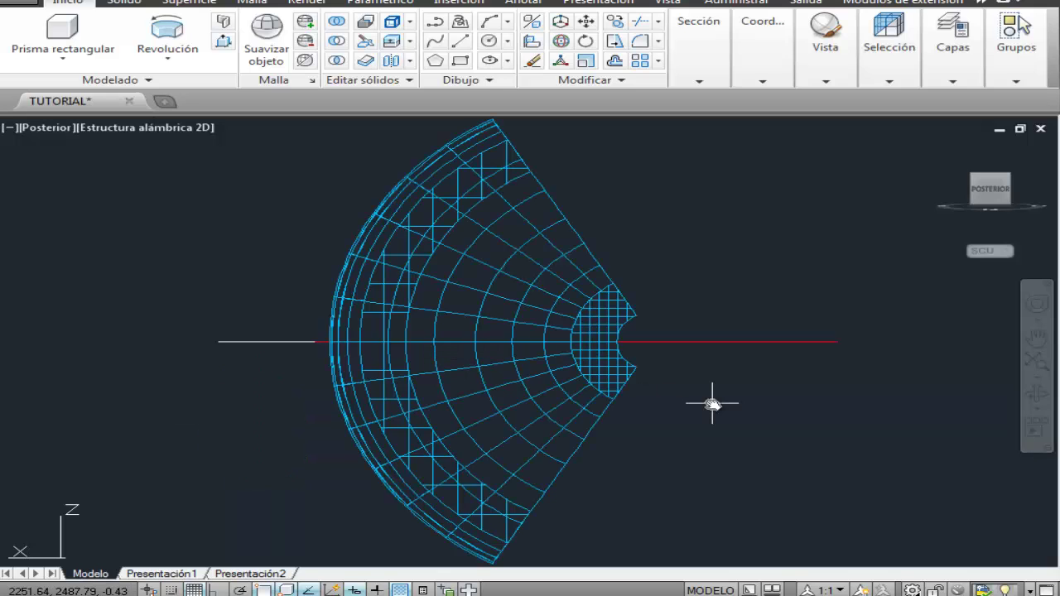
Step: Join the two revolved halves of the neck flute into one object with Union
click(339, 21)
click(685, 322)
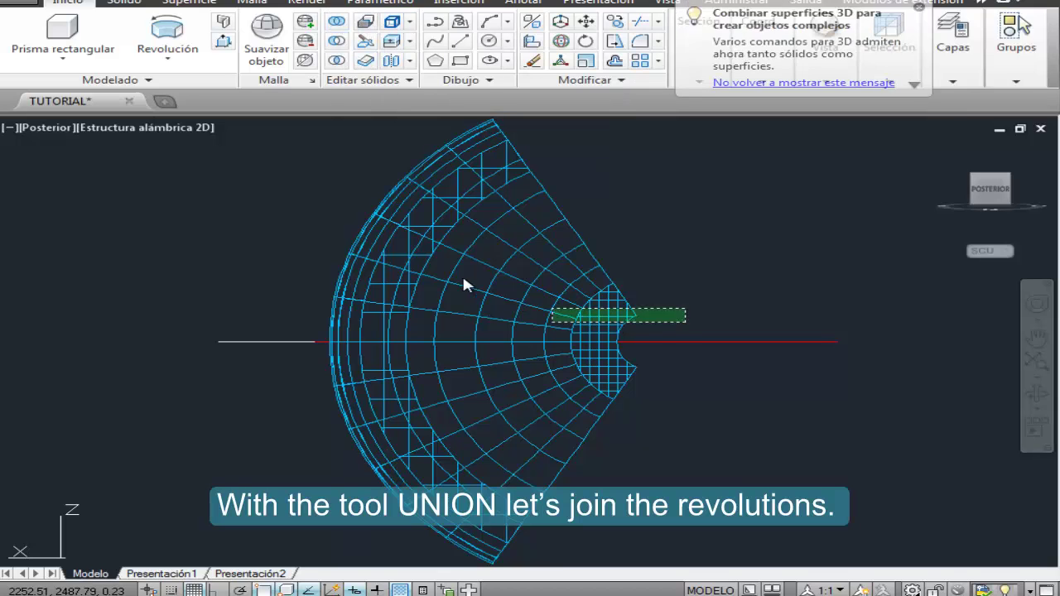
click(318, 192)
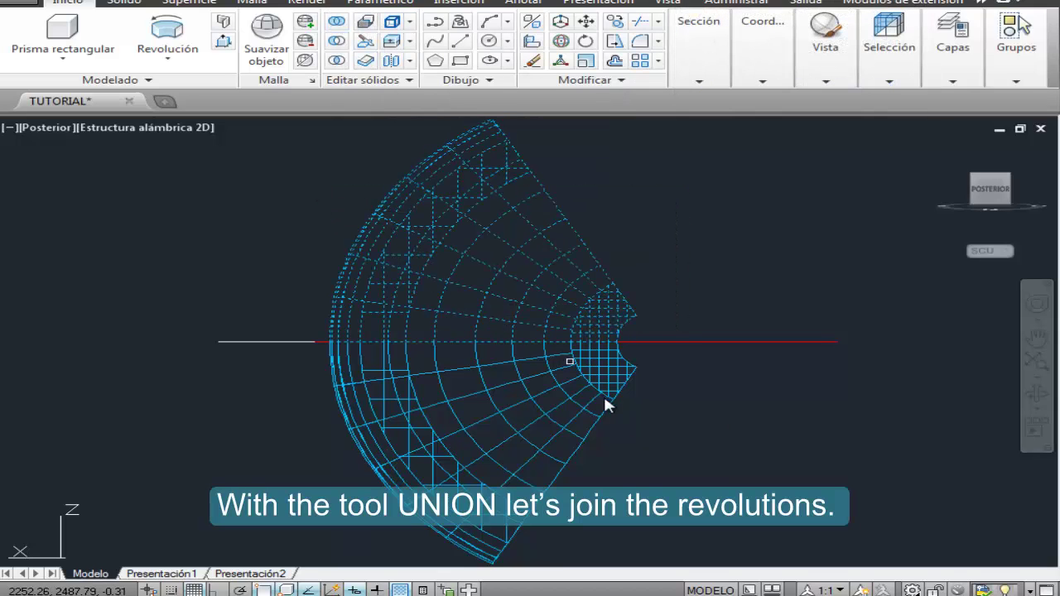
click(665, 547)
click(313, 356)
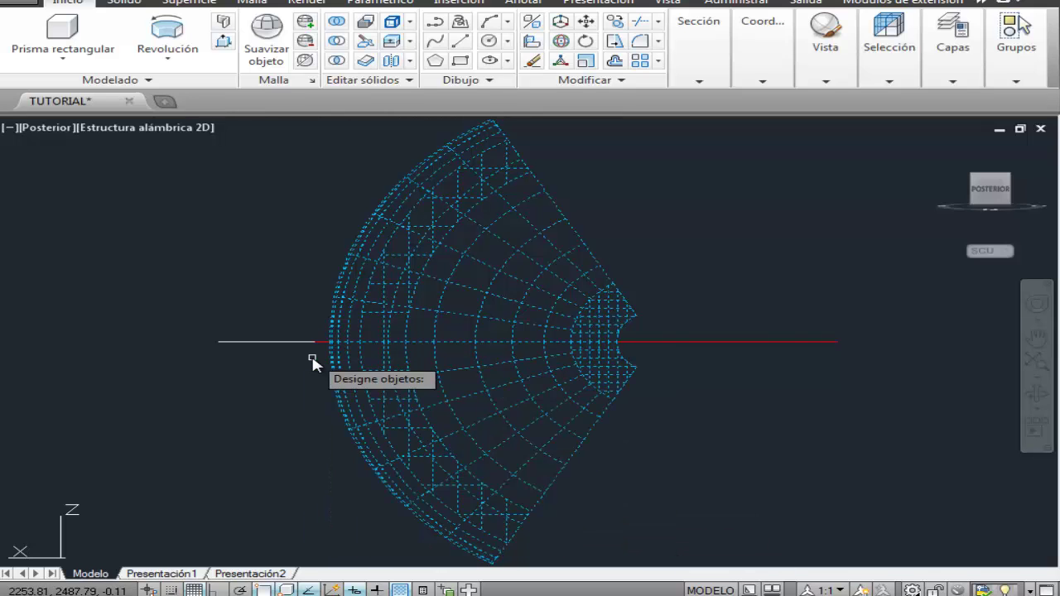
key(Return)
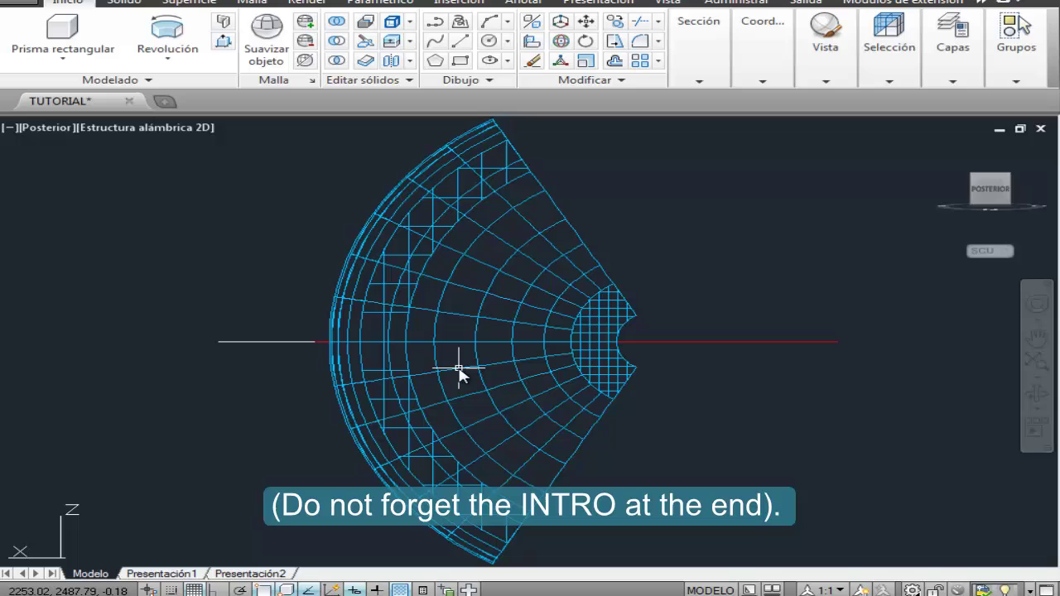
Step: Try a polar array of the joined neck flute about the far end of the red axis line, and undo it
click(472, 319)
key(Escape)
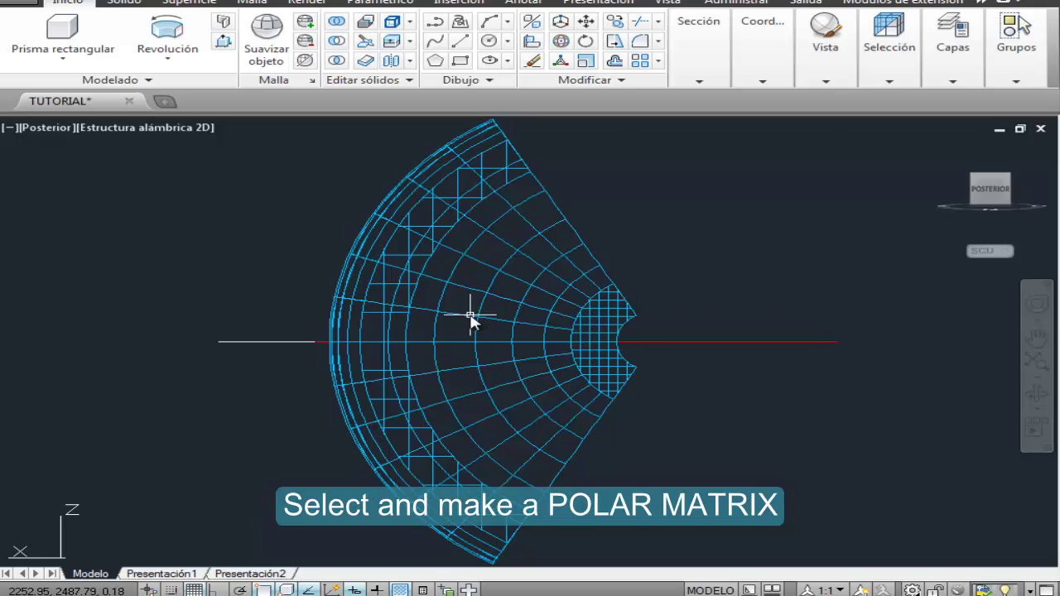
click(469, 319)
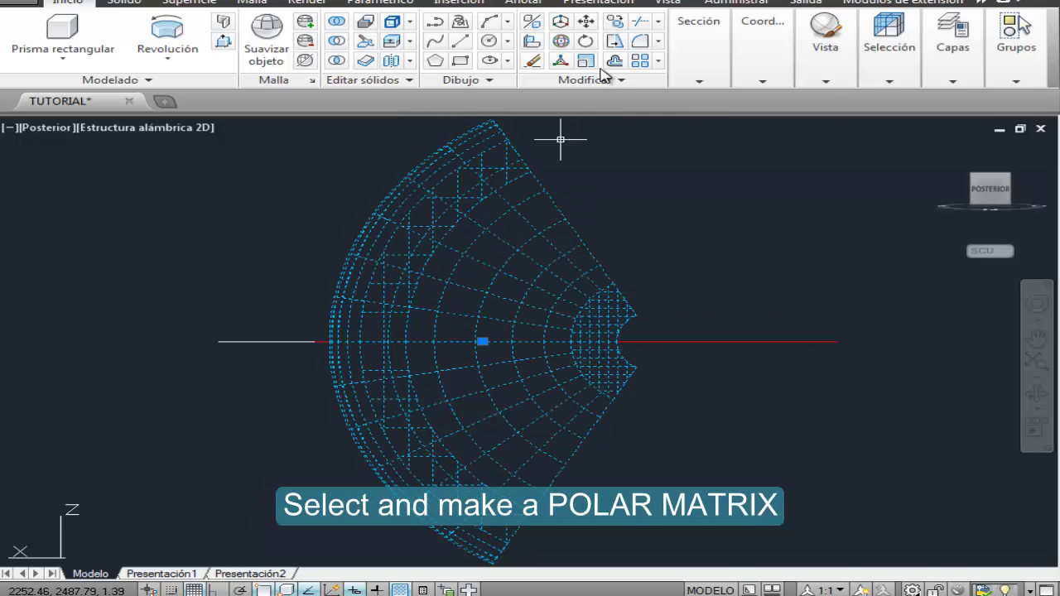
click(657, 61)
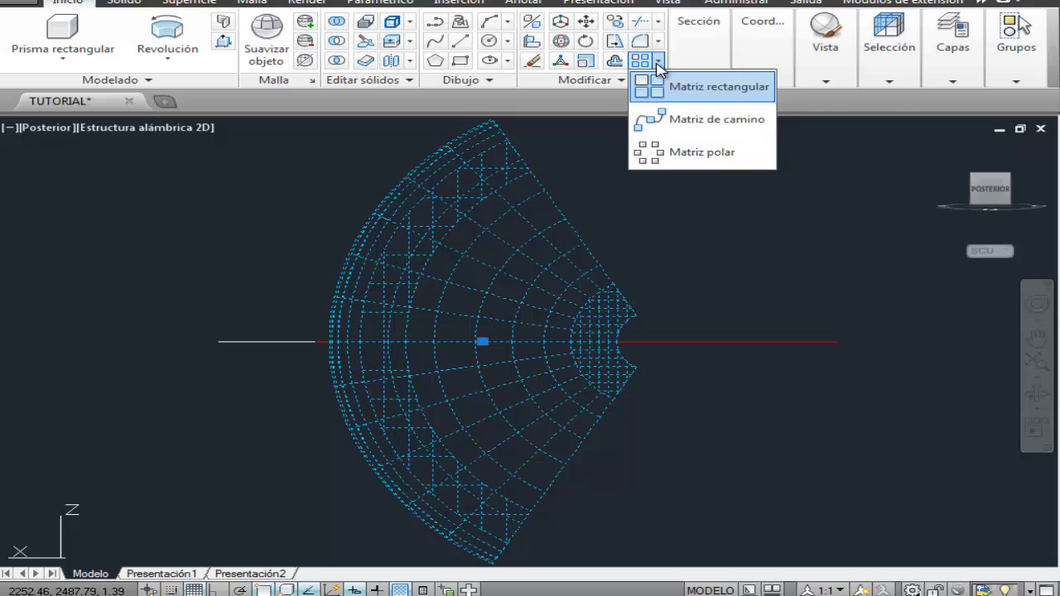
click(694, 150)
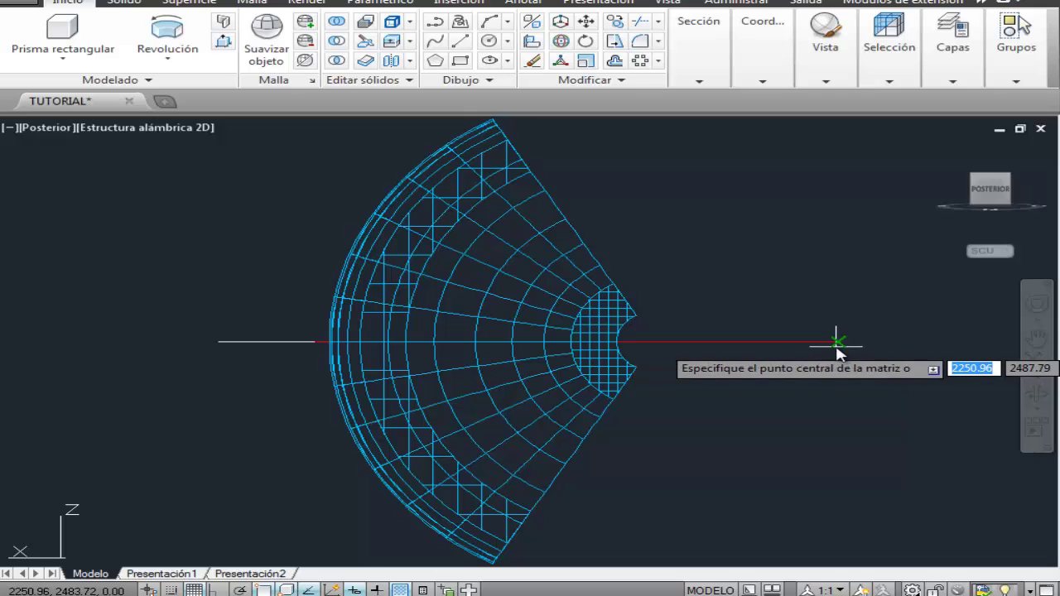
click(837, 342)
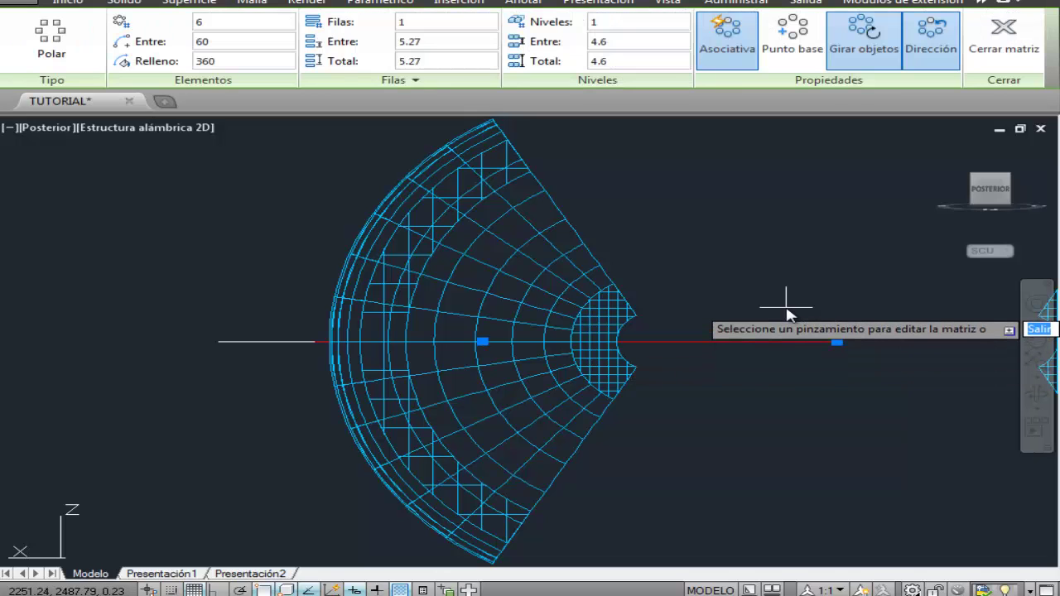
key(Return)
middle_click(696, 274)
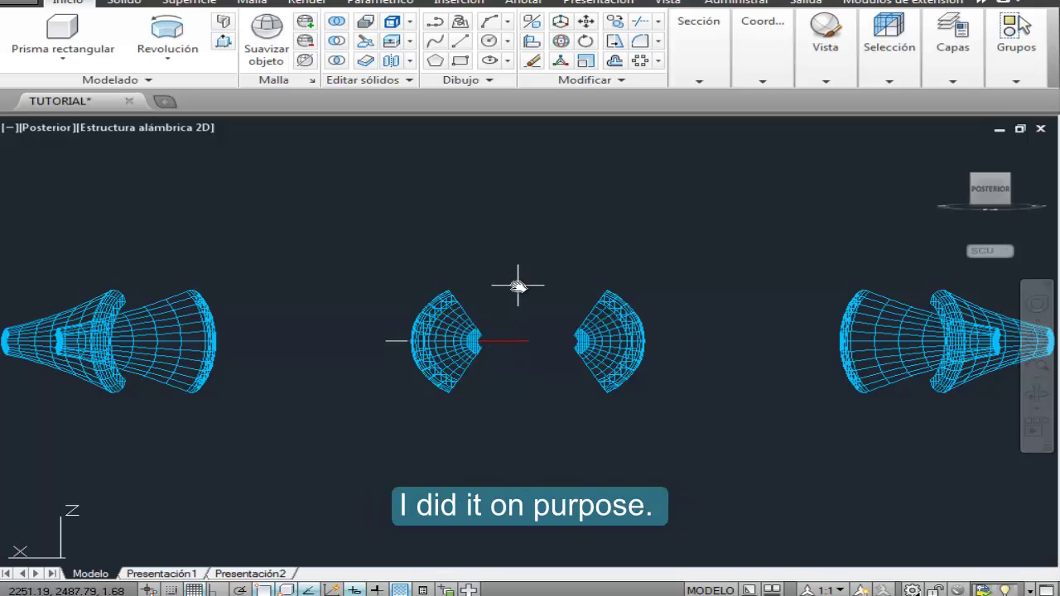
scroll(517, 286, up, 6)
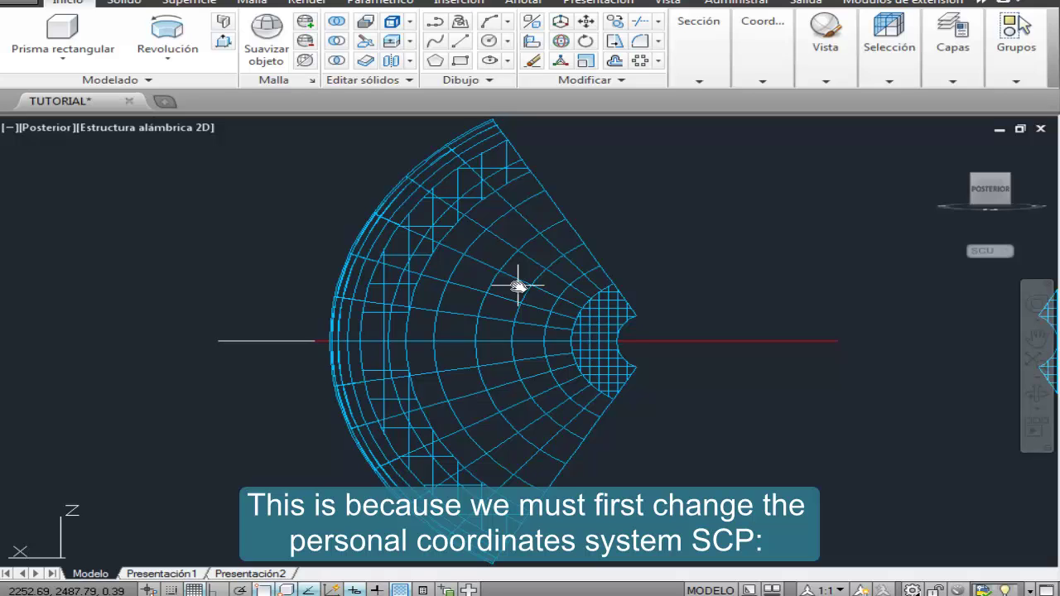
middle_click(794, 216)
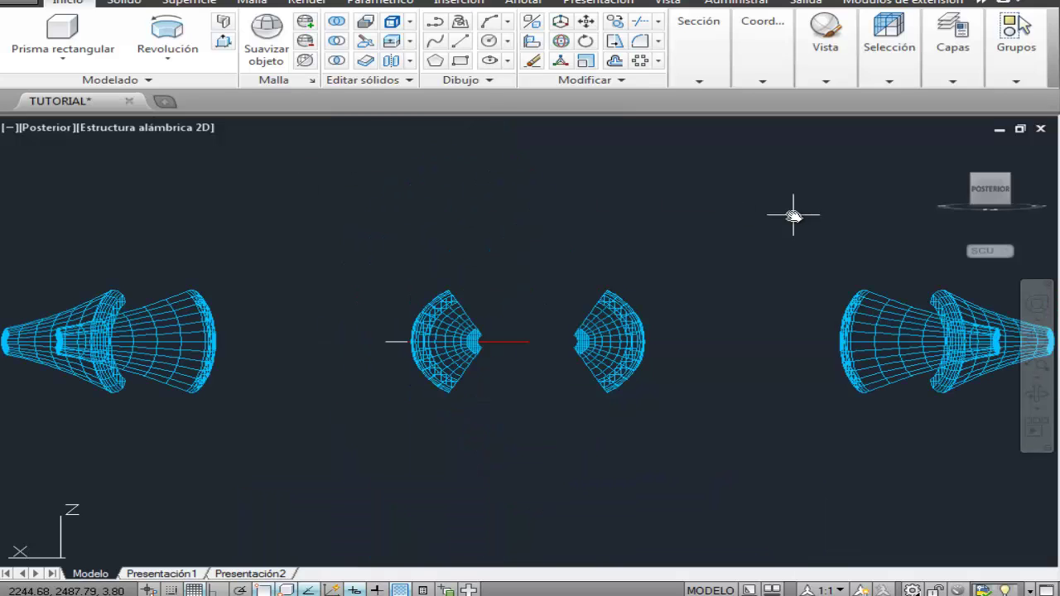
key(ctrl+z)
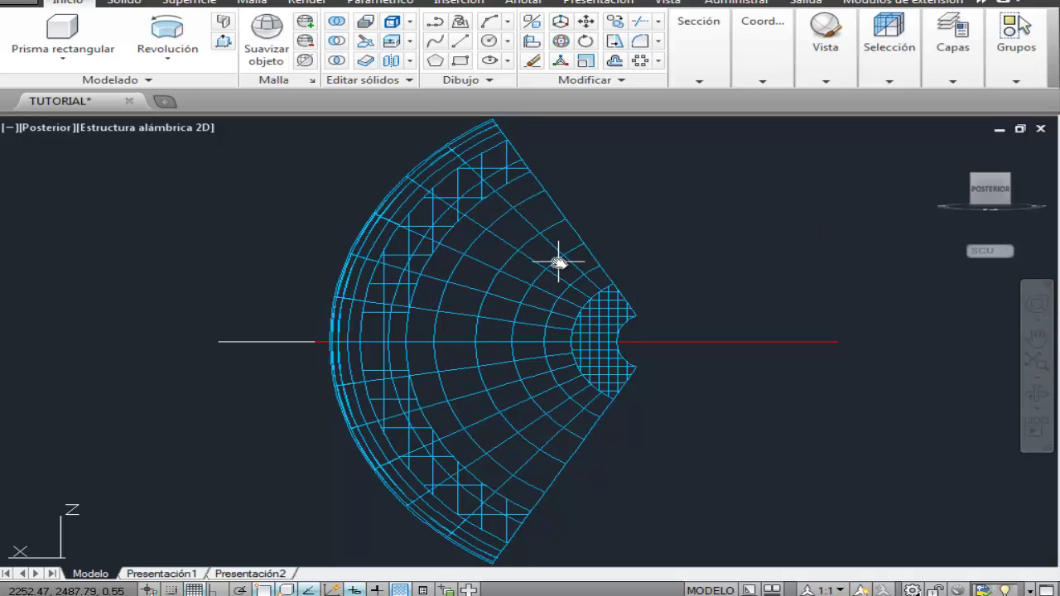
Step: Align the XY plane of the user coordinate system with the current back view
click(671, 3)
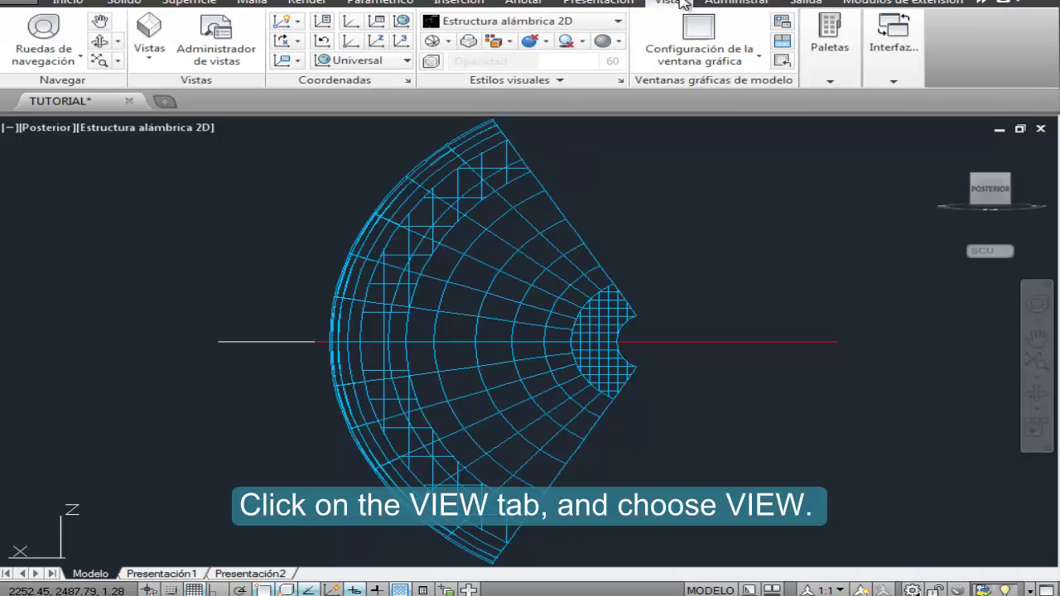
click(296, 62)
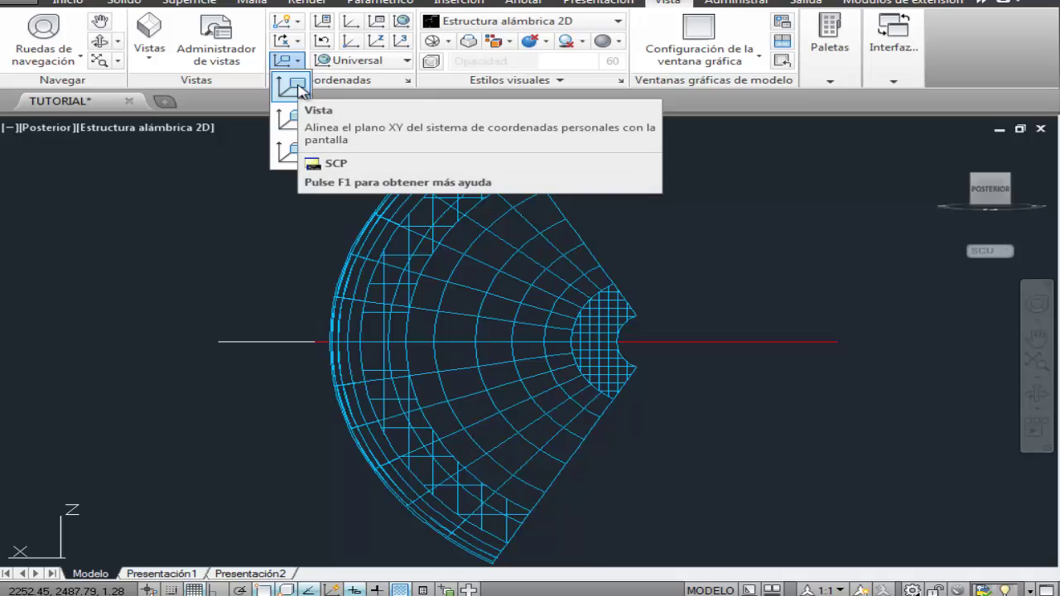
click(294, 87)
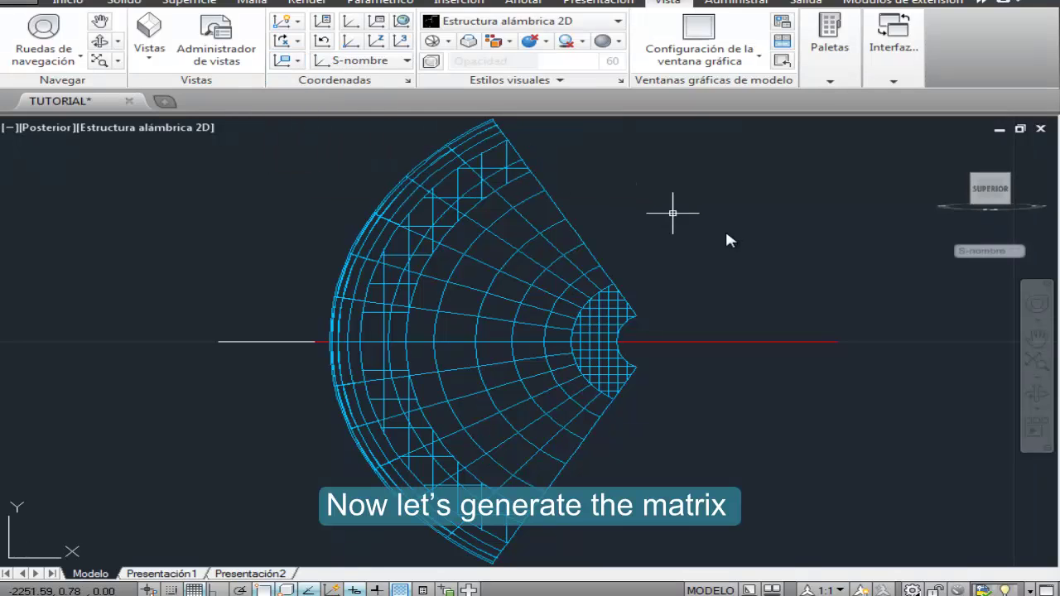
Step: Create a polar array of the joined neck flute centred on the far end of the red axis line
click(564, 279)
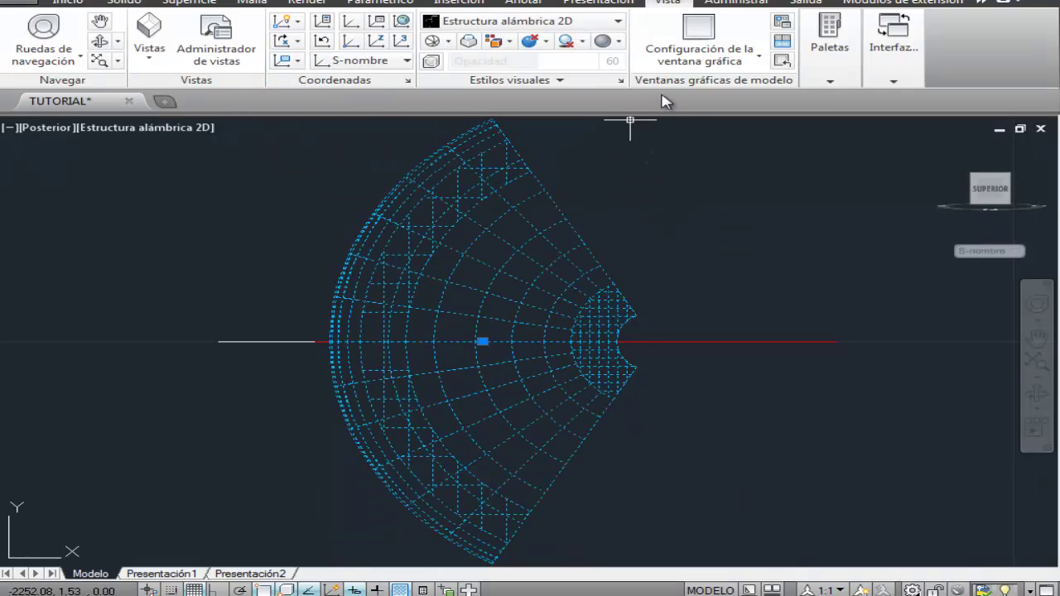
click(73, 5)
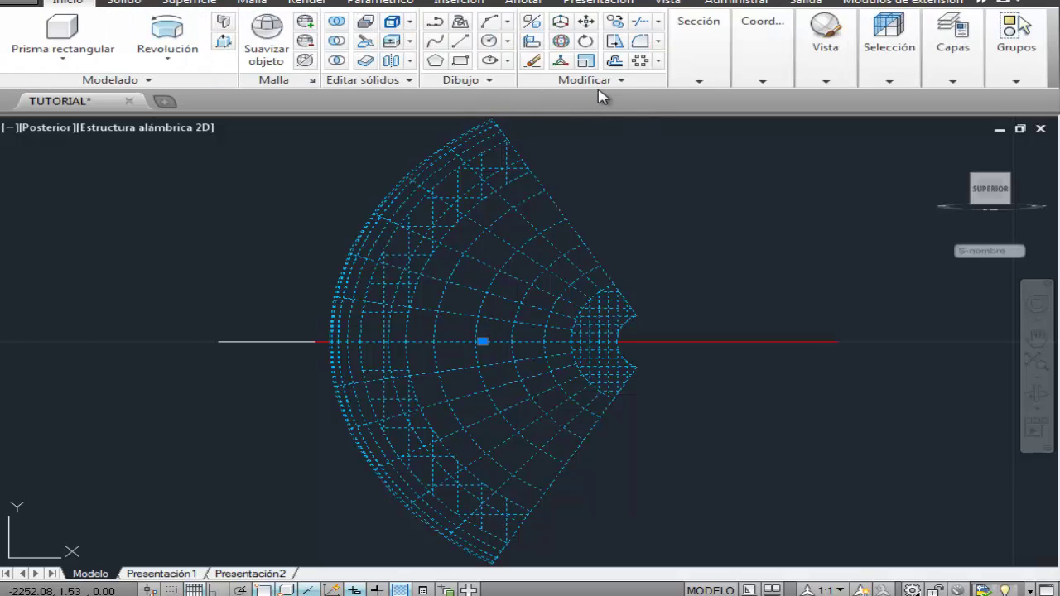
click(640, 60)
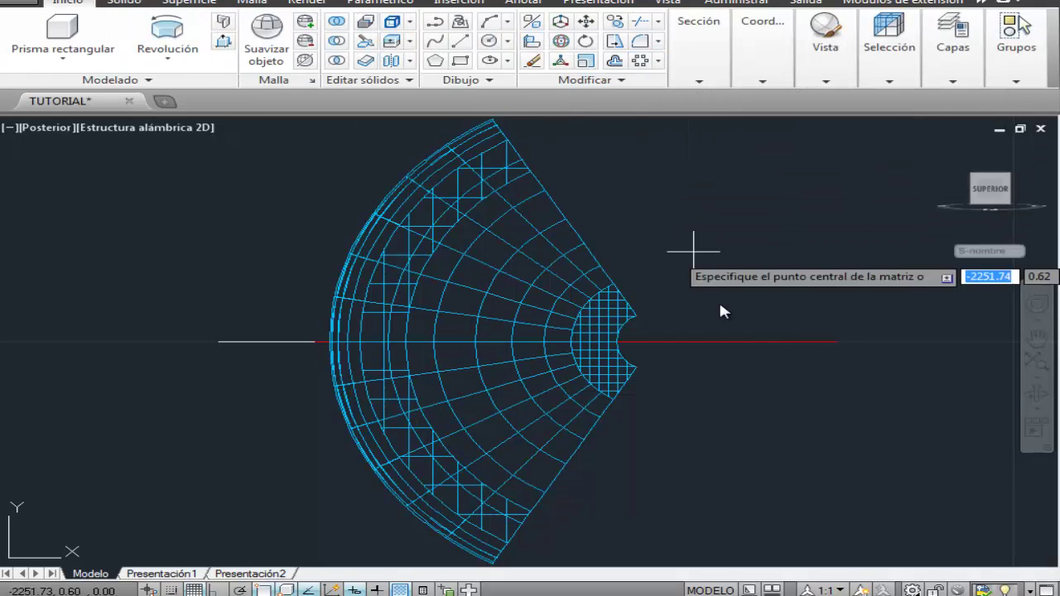
click(838, 342)
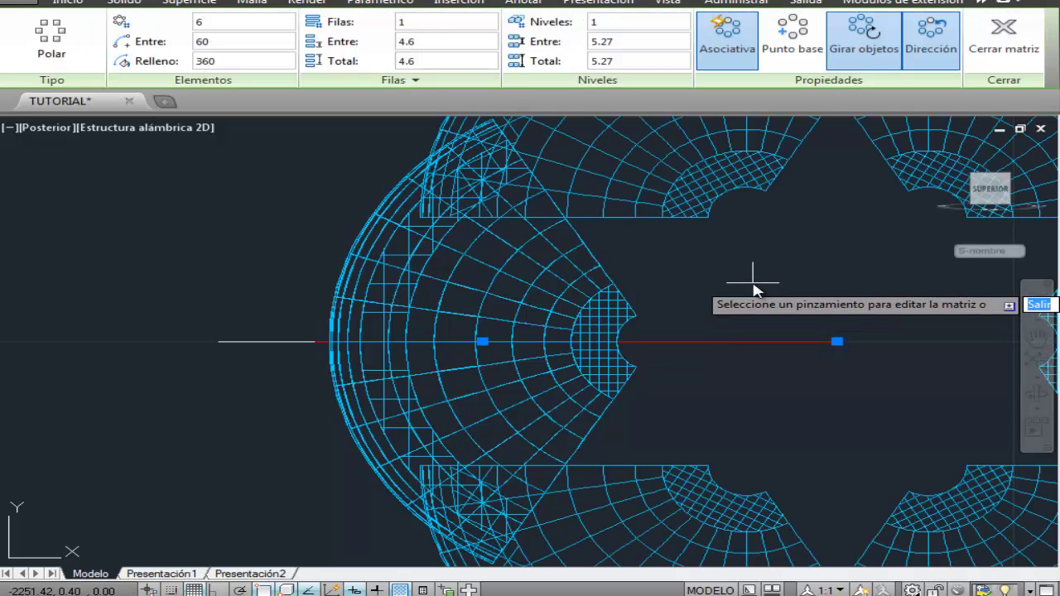
key(Return)
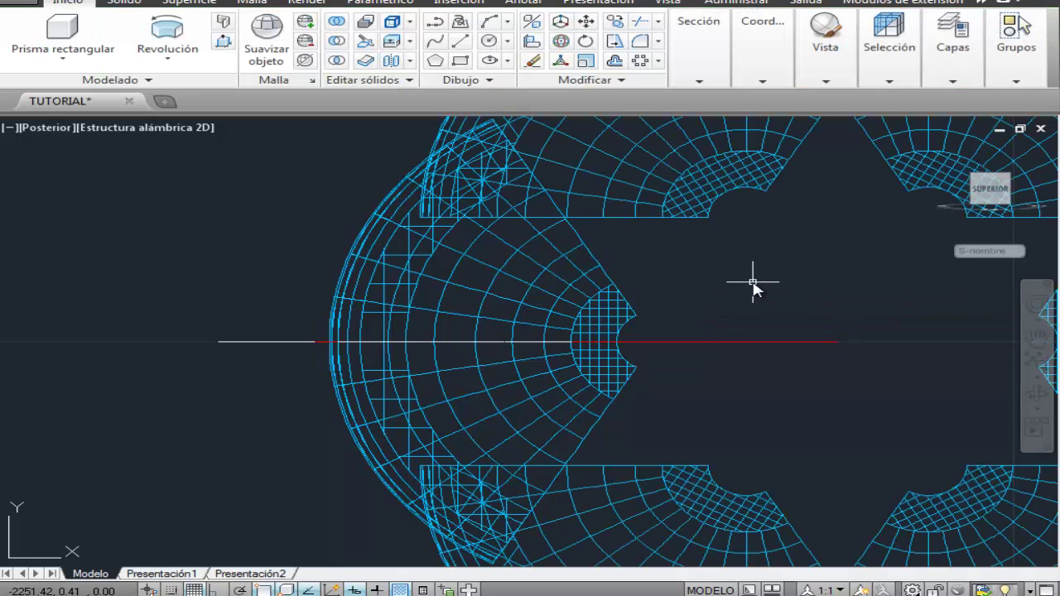
middle_click(753, 282)
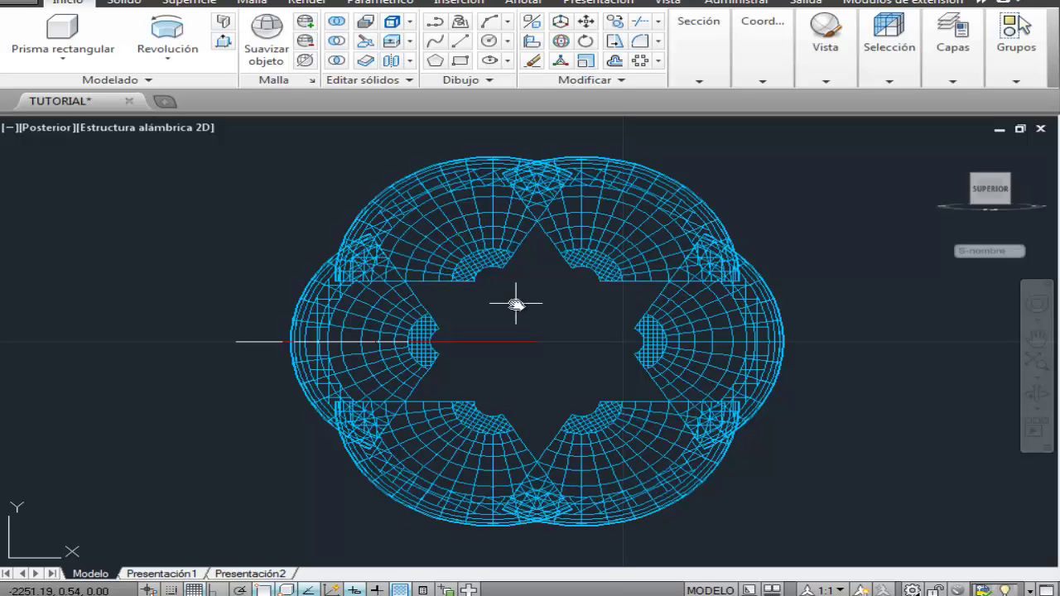
Step: Set the flute polar array's item count to 10 and finish editing the array
click(442, 181)
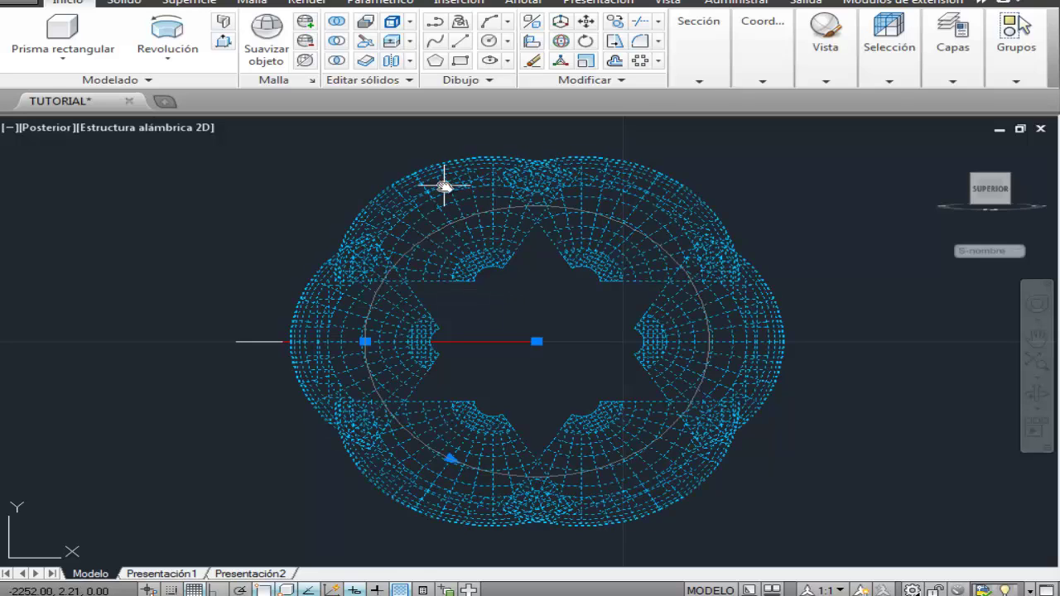
key(Return)
shift+middle_drag(428, 168, 556, 237)
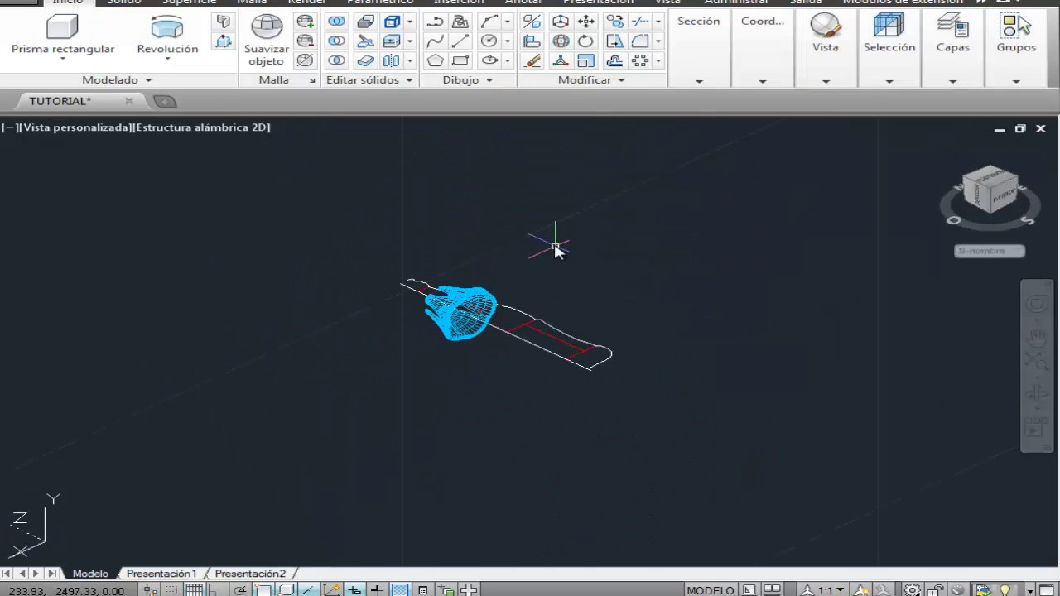
scroll(454, 284, up, 3)
shift+middle_drag(454, 284, 297, 368)
shift+middle_drag(267, 329, 200, 427)
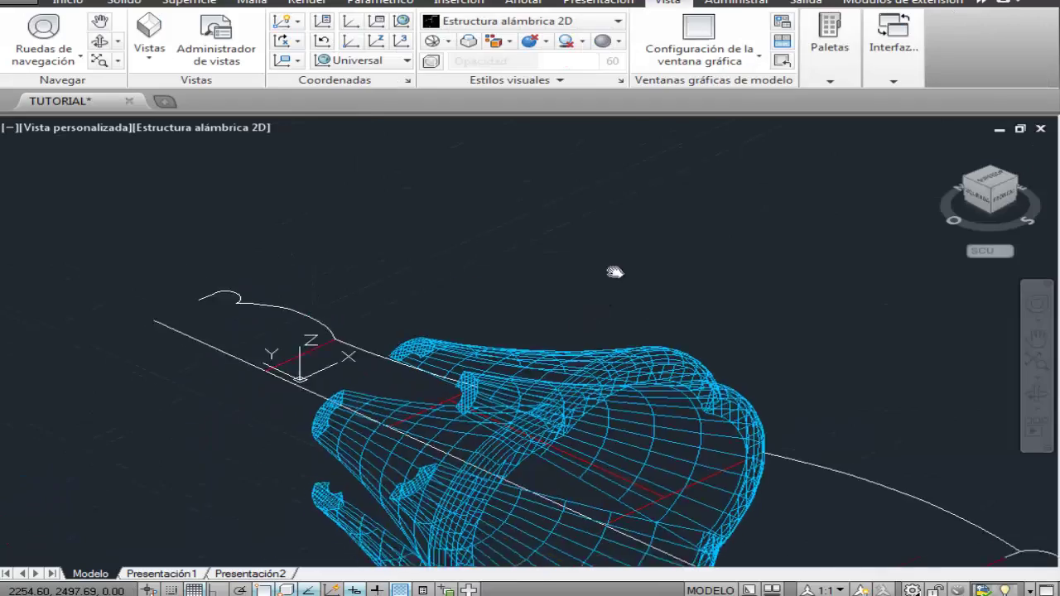
shift+middle_drag(610, 267, 627, 229)
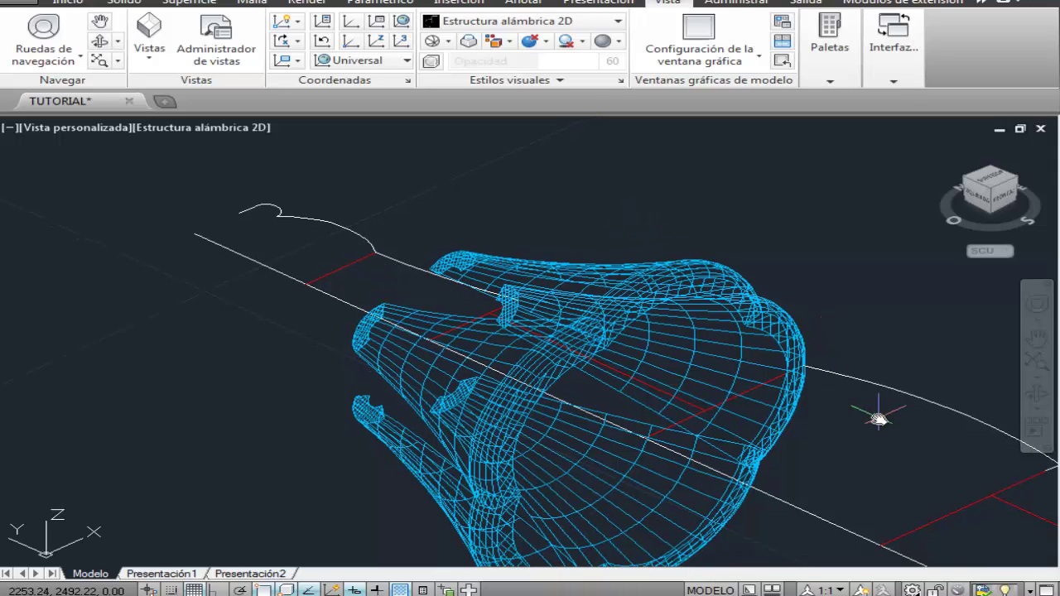
click(787, 389)
click(195, 23)
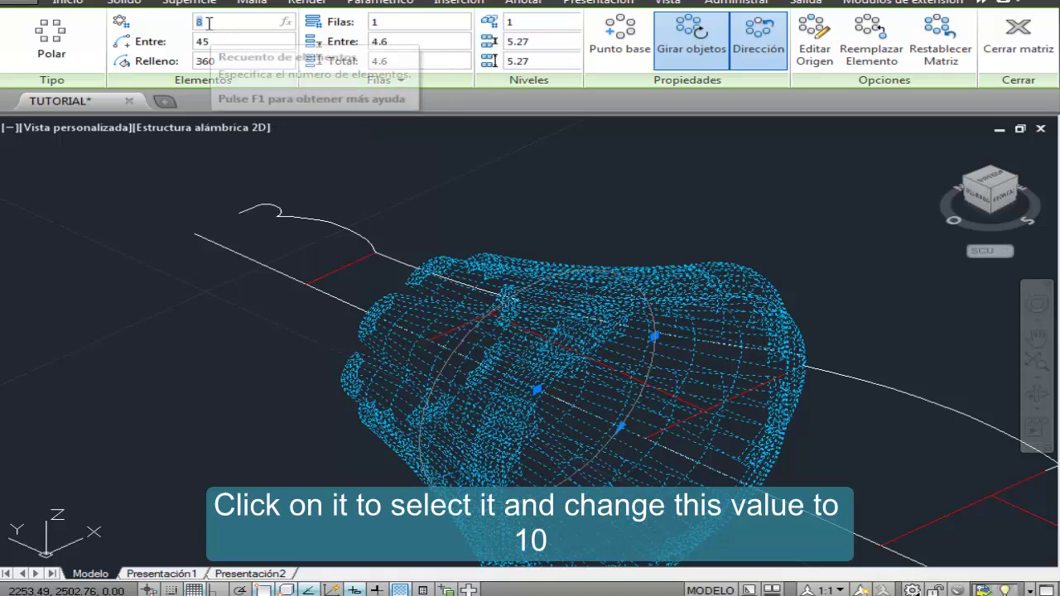
text(10)
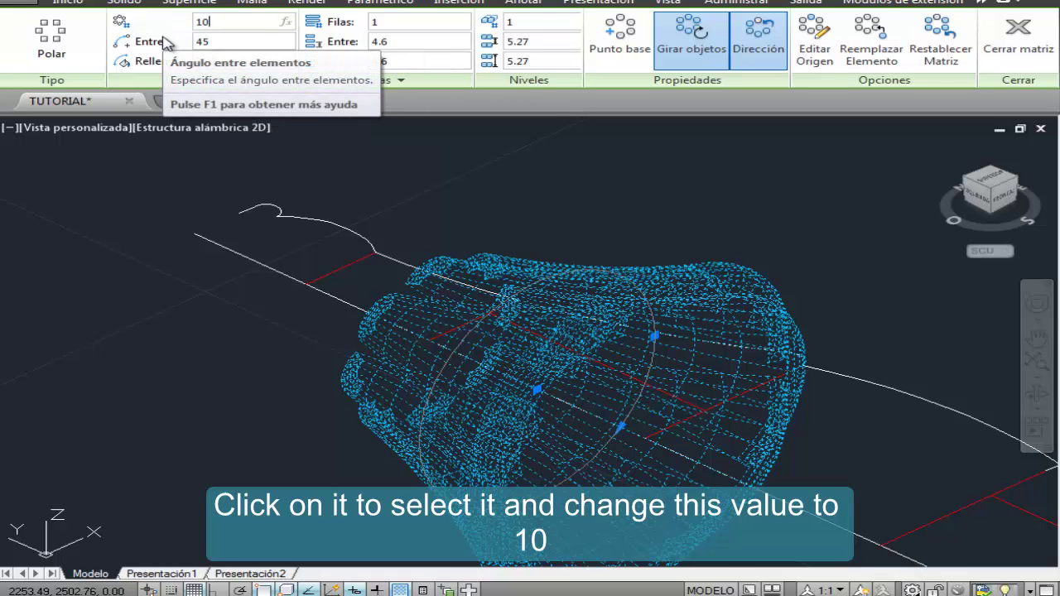
key(Return)
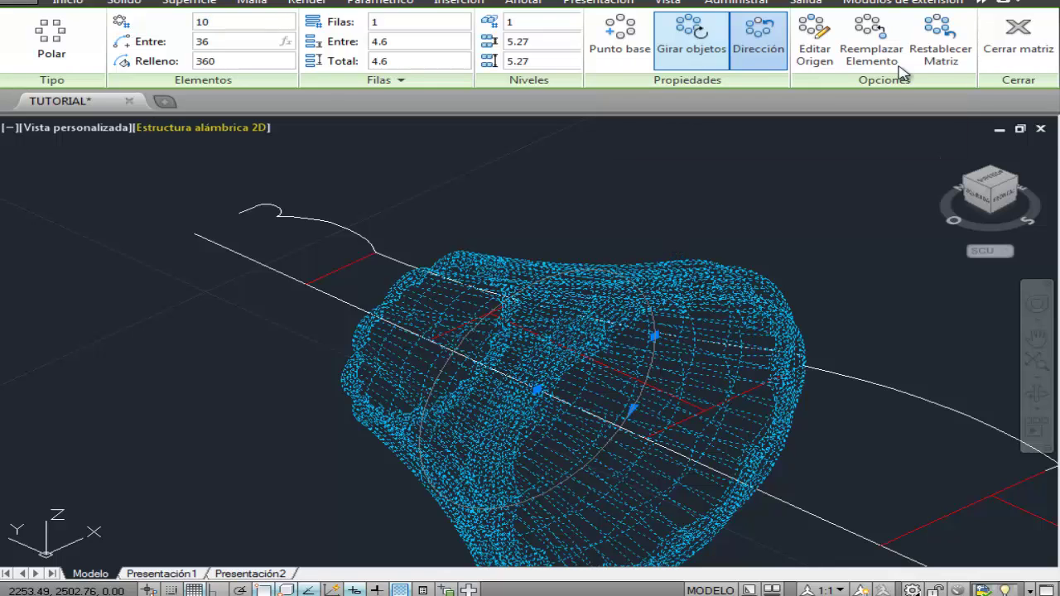
click(1031, 56)
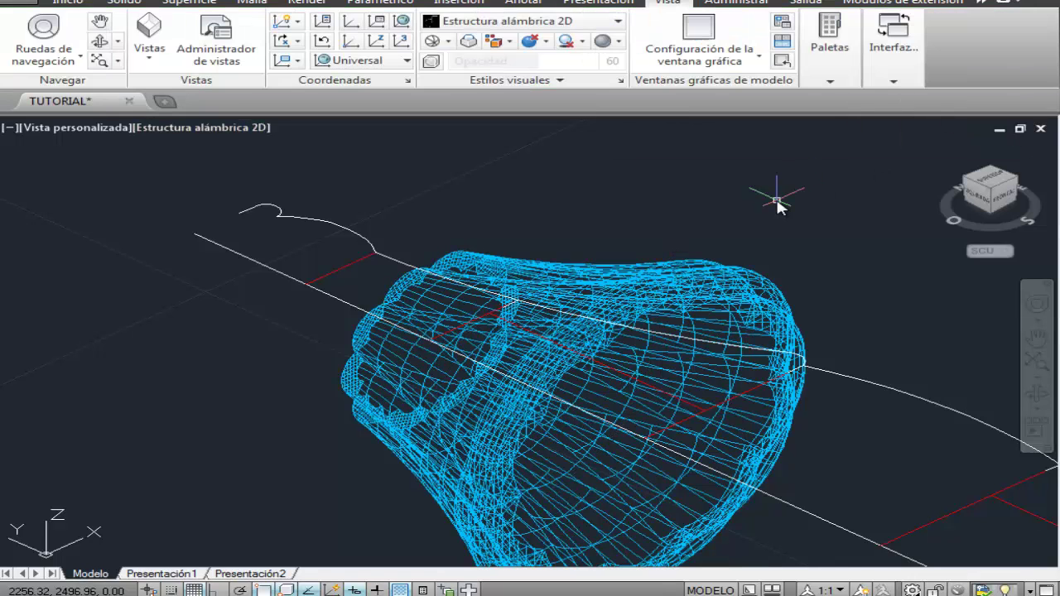
Step: Apply the Realista visual style and show the bottle profile with the arrayed flutes in the top view (Superior)
click(779, 207)
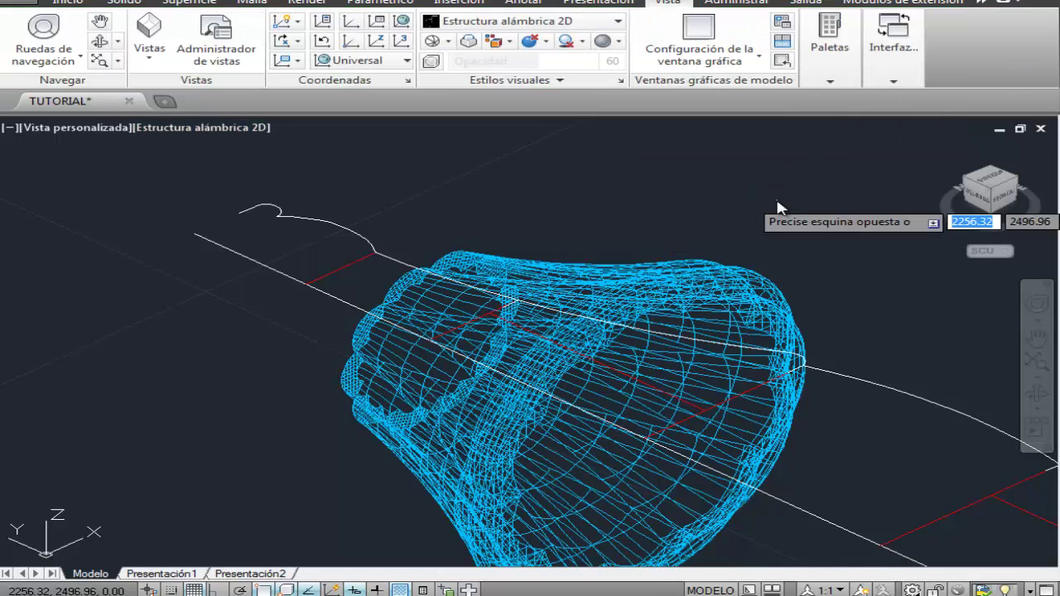
click(192, 129)
click(249, 224)
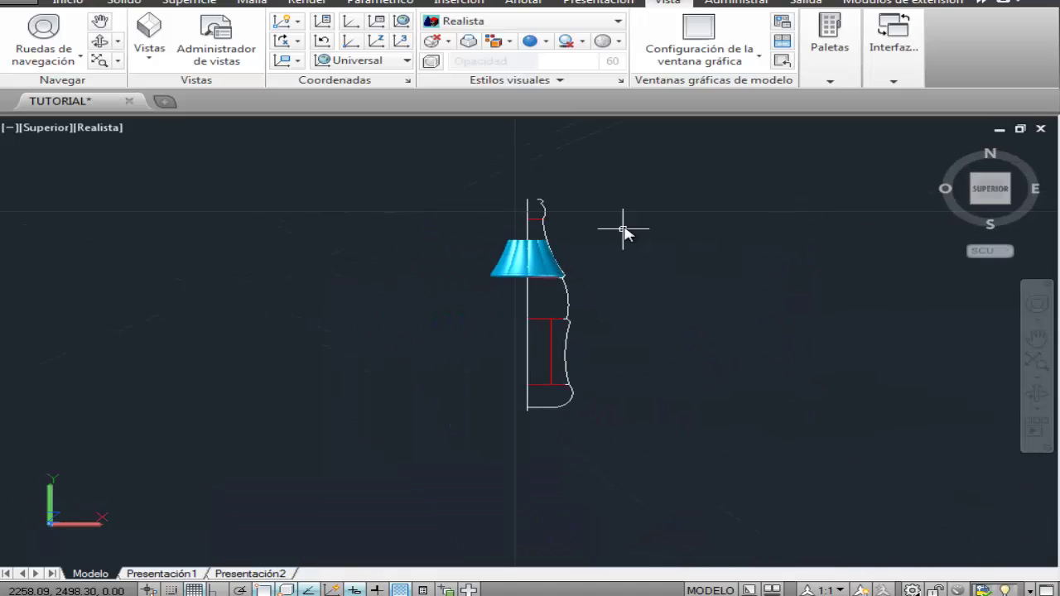
scroll(623, 226, up, 3)
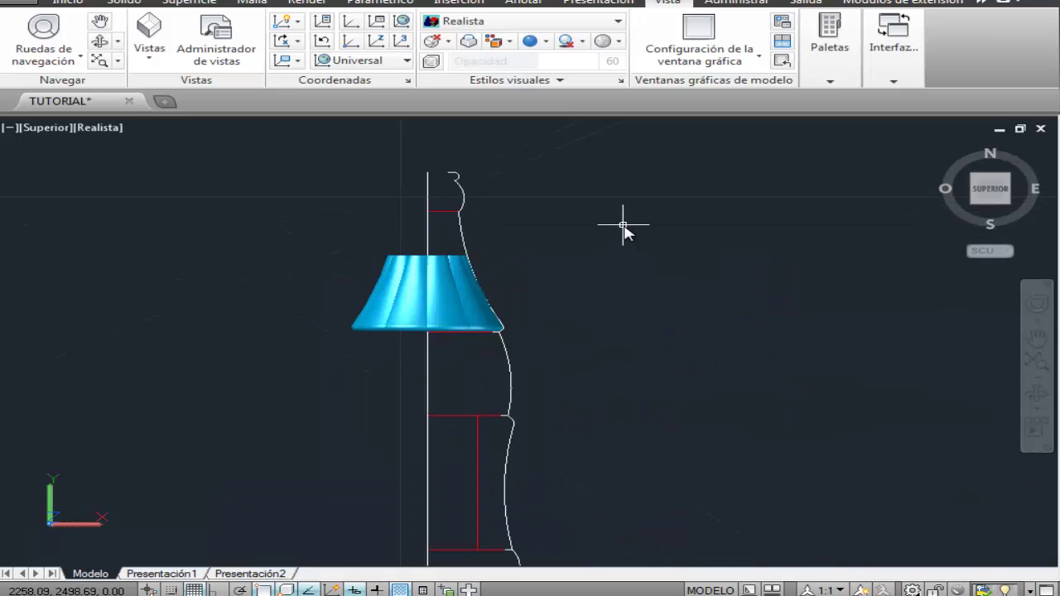
middle_drag(510, 258, 638, 312)
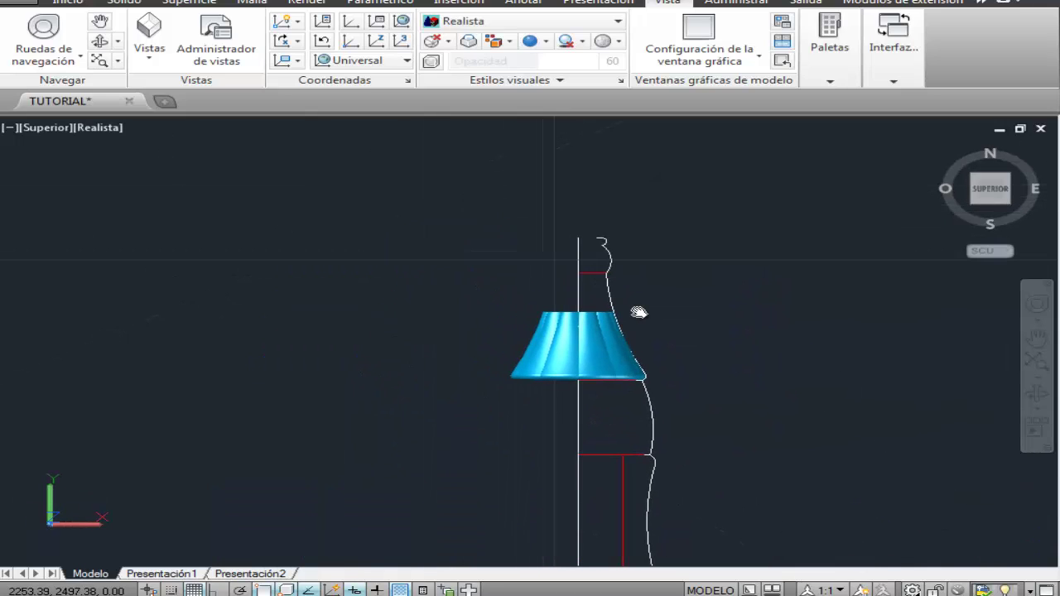
scroll(579, 346, up, 5)
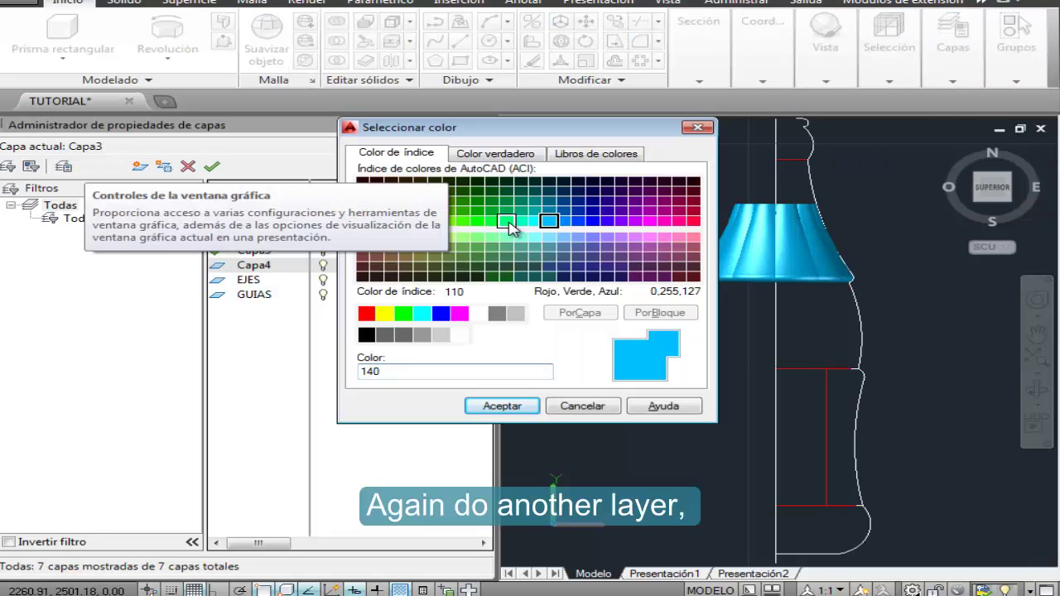
Step: Assign colour index 110 to layer Capa4 and close the layer properties manager
click(506, 220)
click(520, 405)
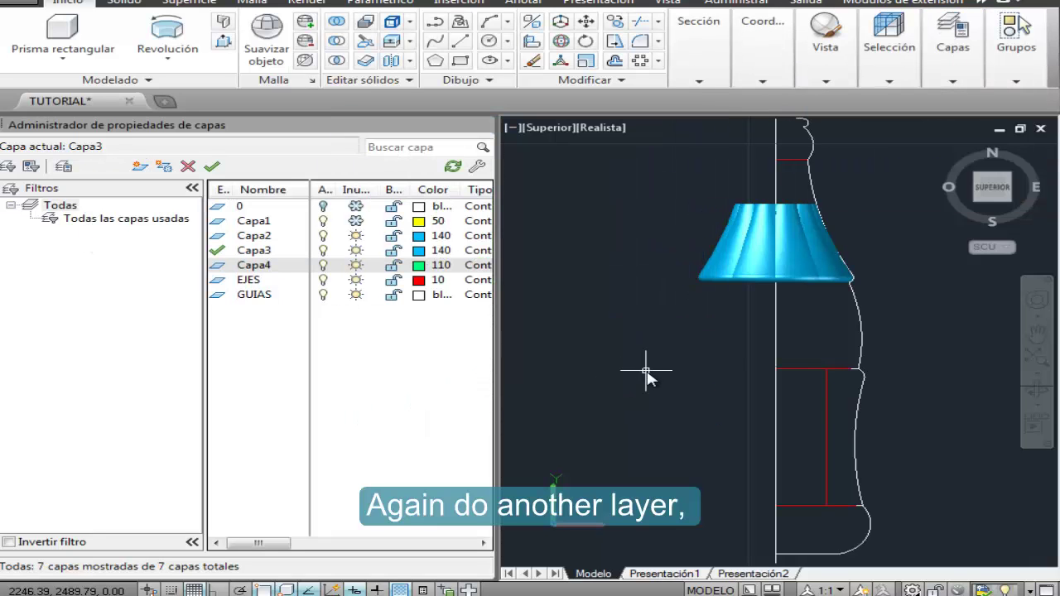
click(482, 127)
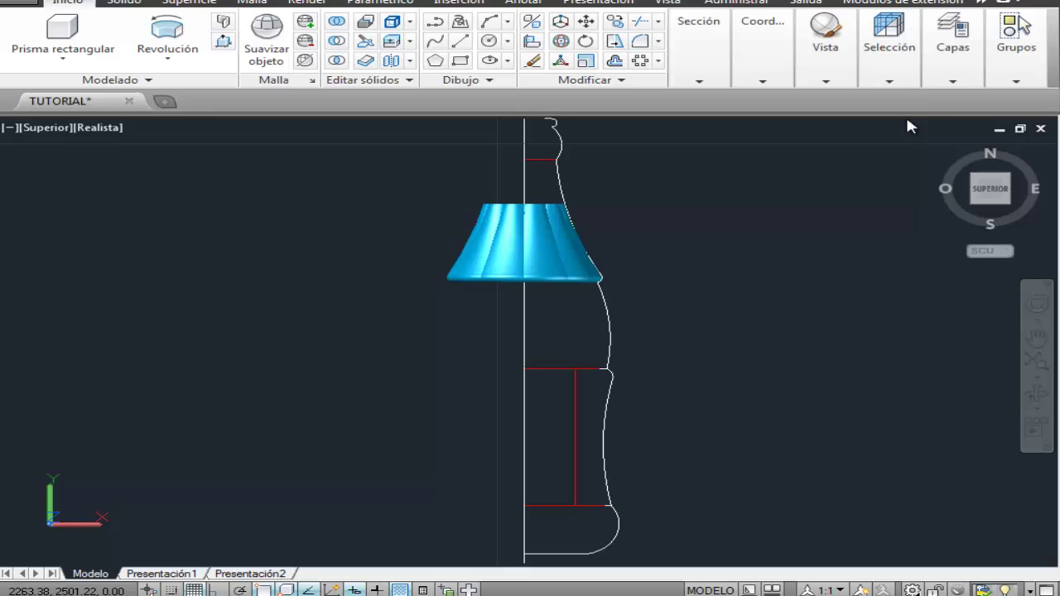
Step: Make layer Capa4 current and freeze layer Capa3
click(970, 81)
click(998, 138)
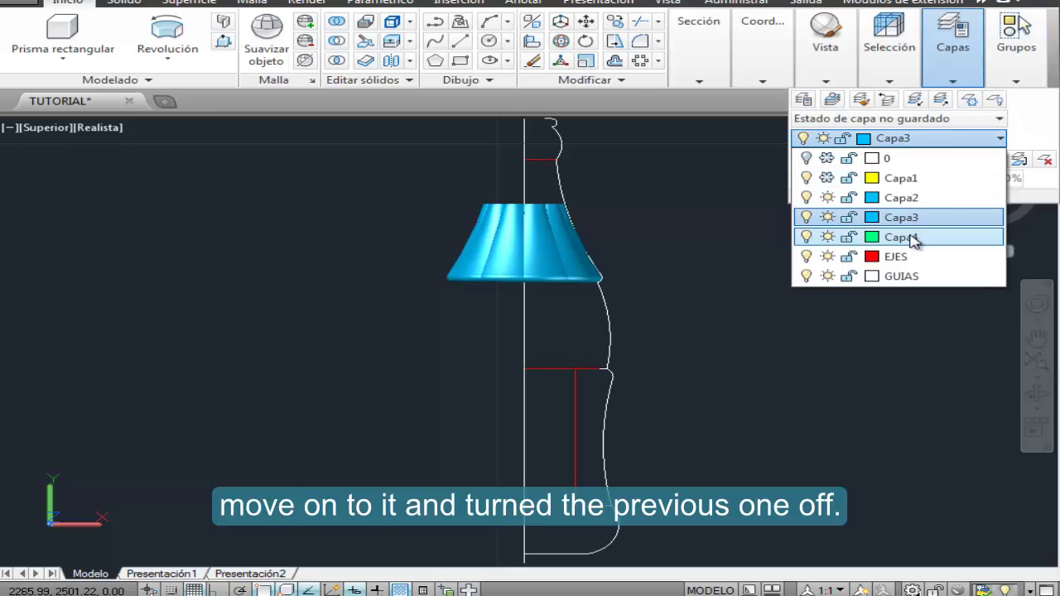
click(902, 238)
click(994, 141)
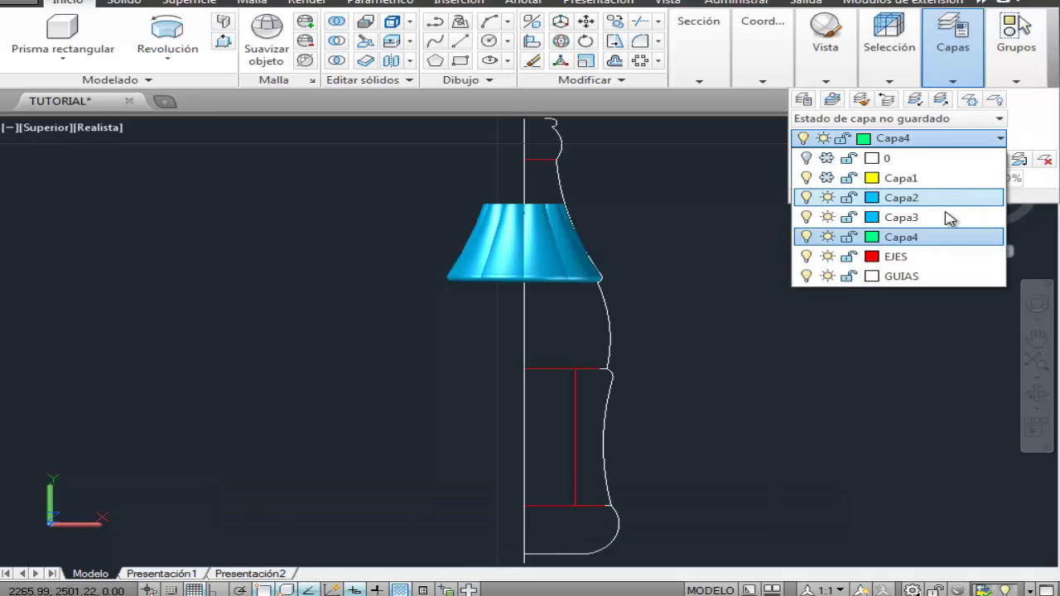
click(827, 217)
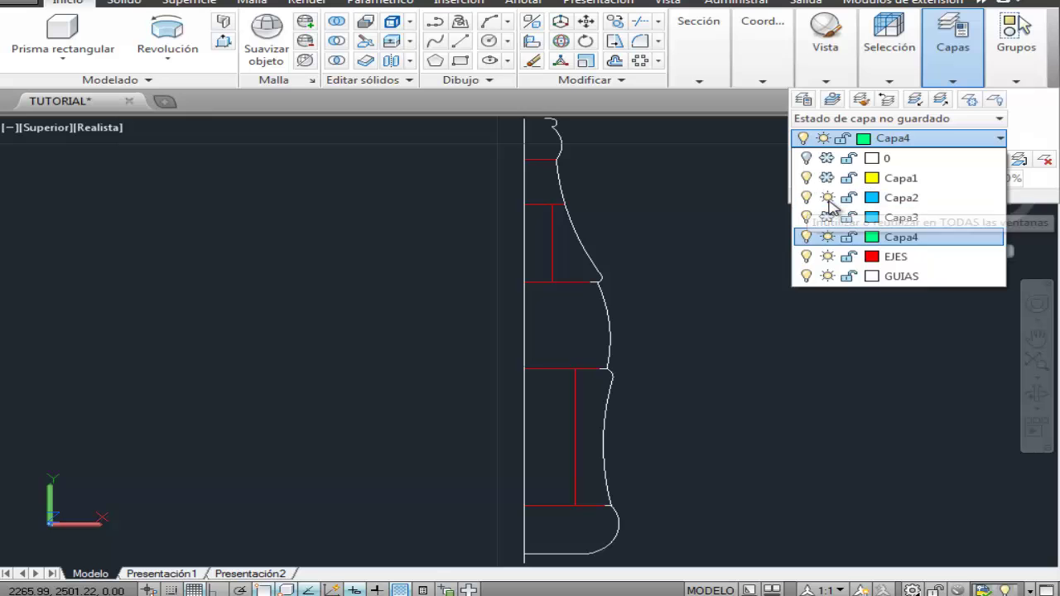
click(823, 231)
Step: Show the bottle profile in an isometric view and ungroup the profile
scroll(468, 287, up, 4)
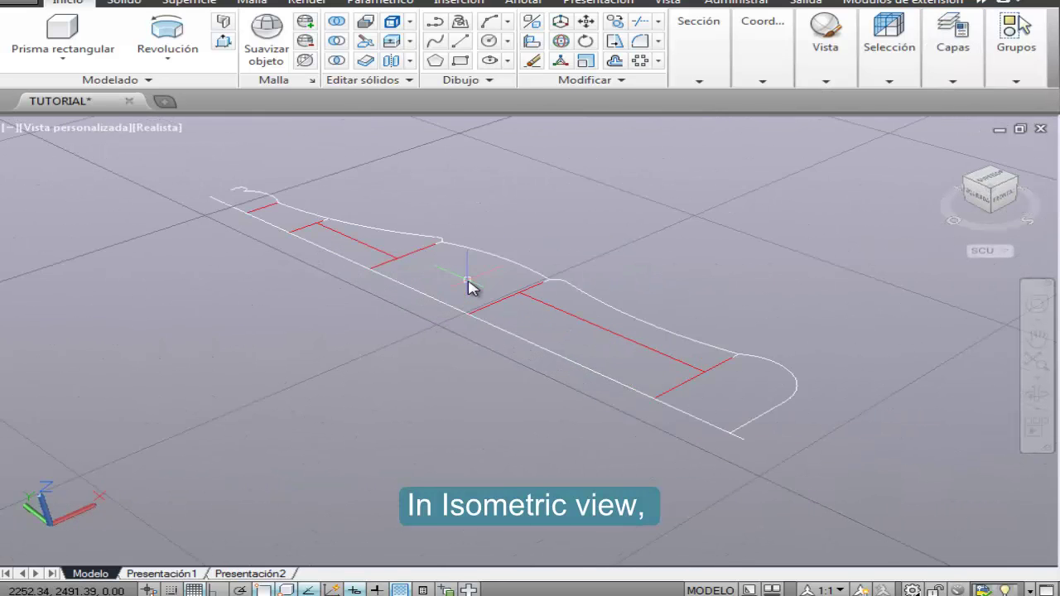
middle_drag(428, 265, 589, 337)
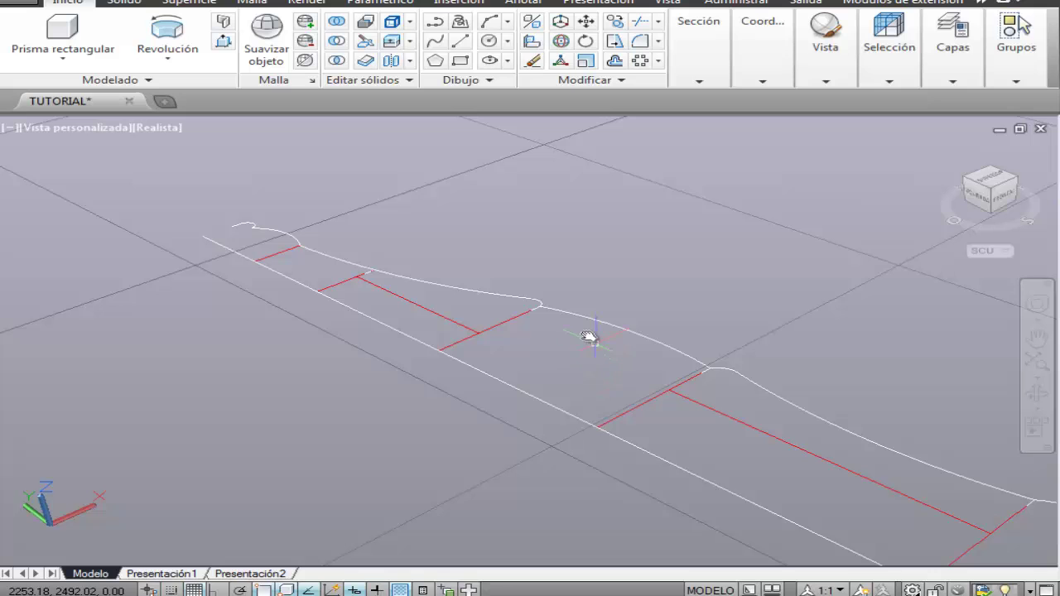
click(507, 298)
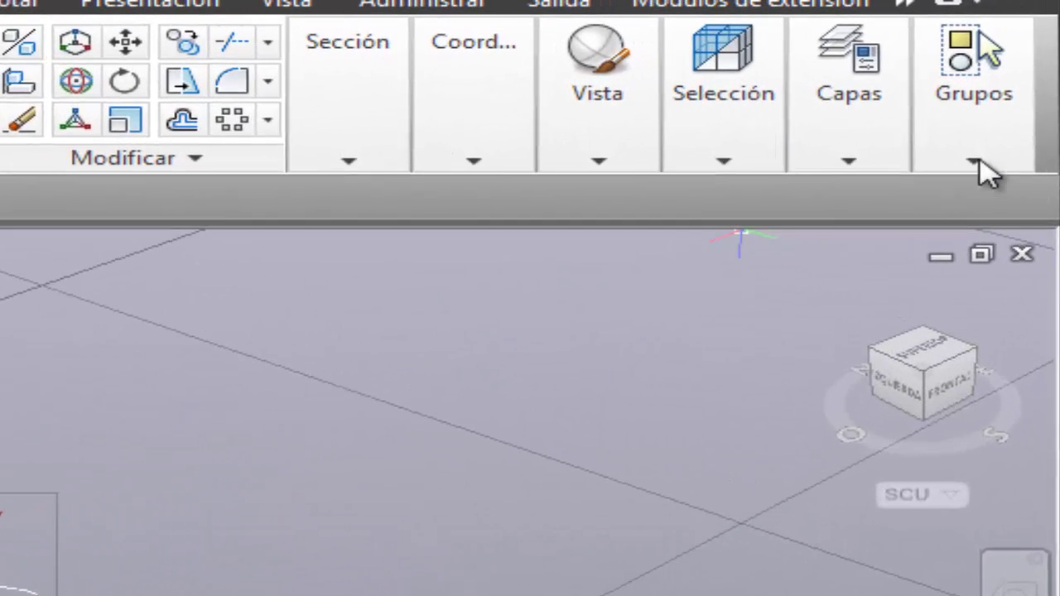
click(1017, 80)
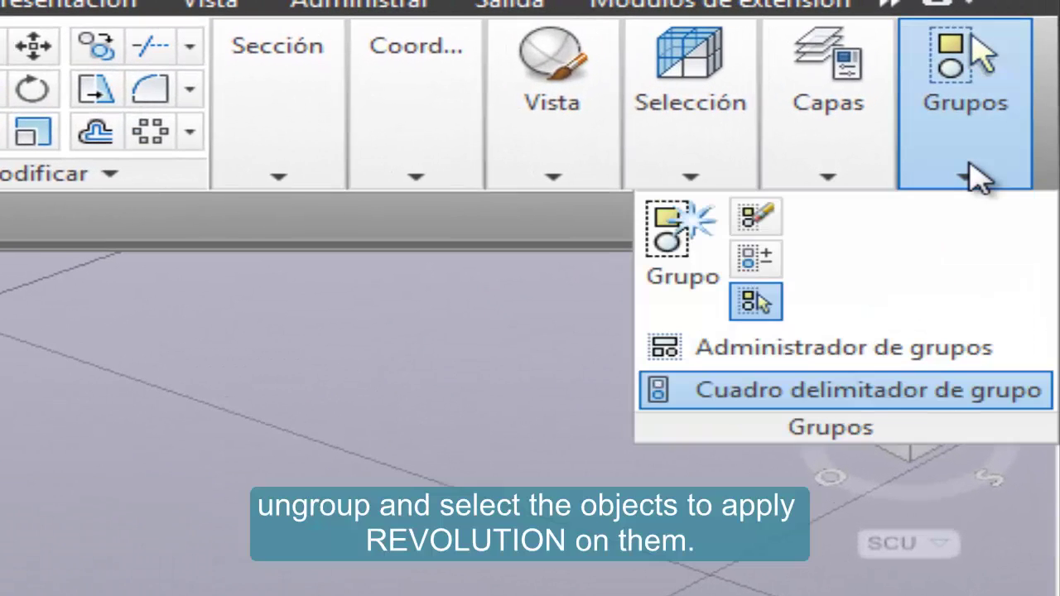
click(755, 219)
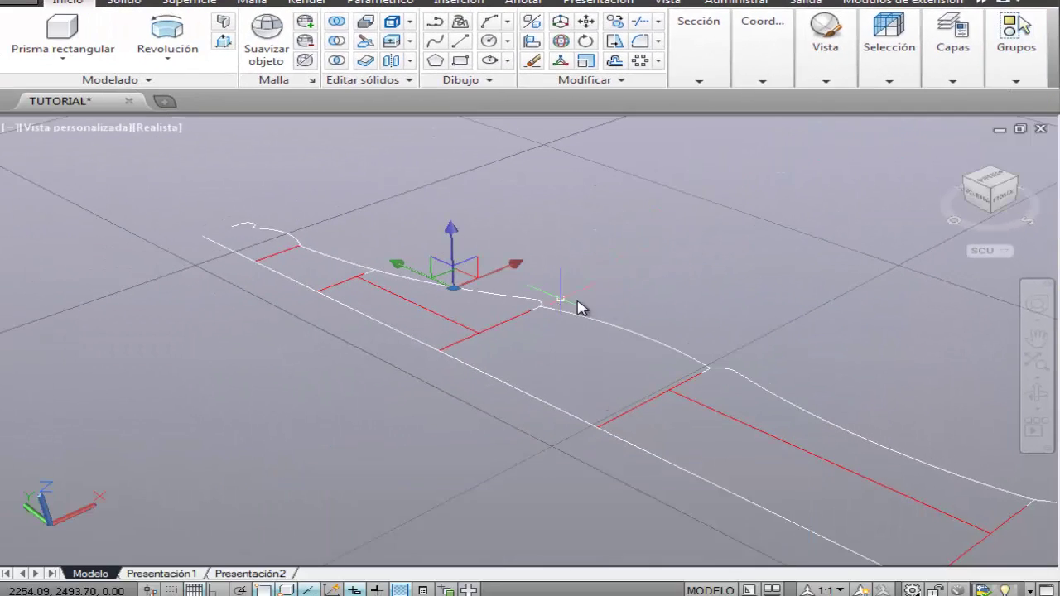
Step: Revolve the plain profile section between the neck flutes and the lower fluted section a full turn around the long white central axis
scroll(610, 315, up, 3)
click(456, 277)
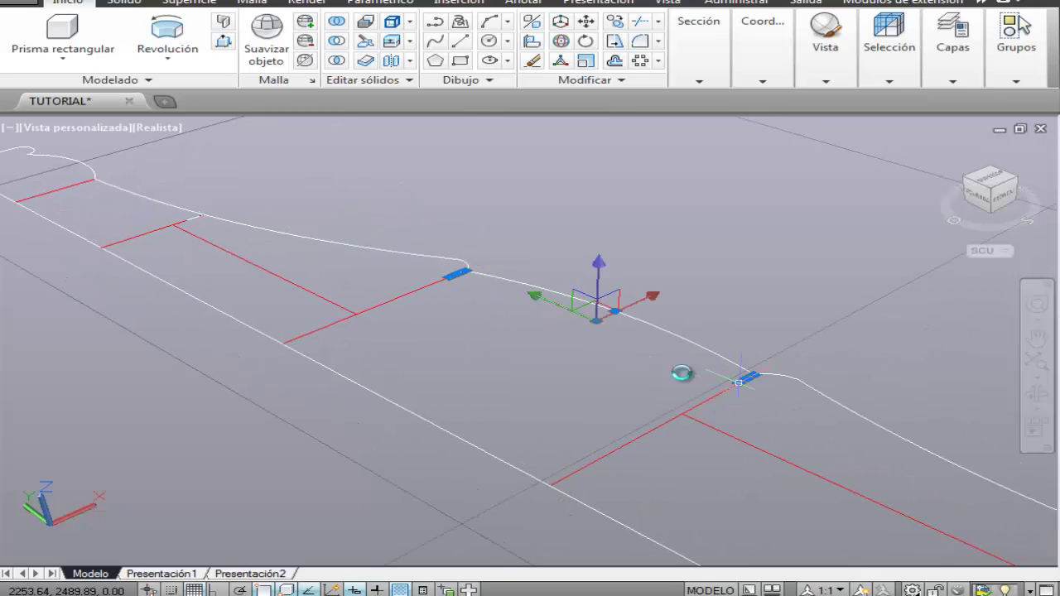
click(168, 33)
click(284, 342)
click(542, 490)
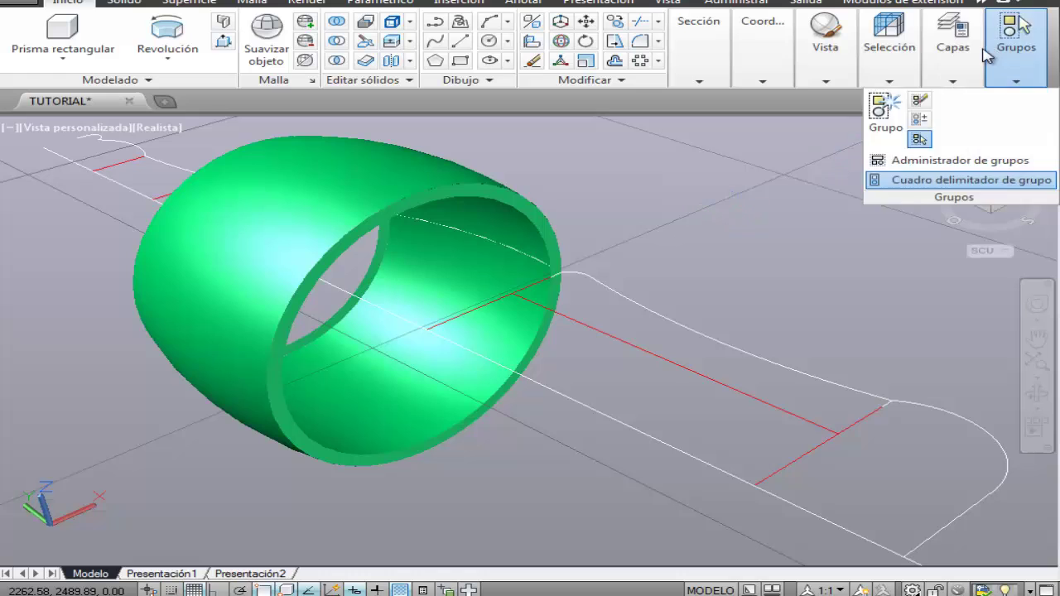
Step: Create a new grey layer Capa5 and close the layer properties manager
mouse_move(884, 49)
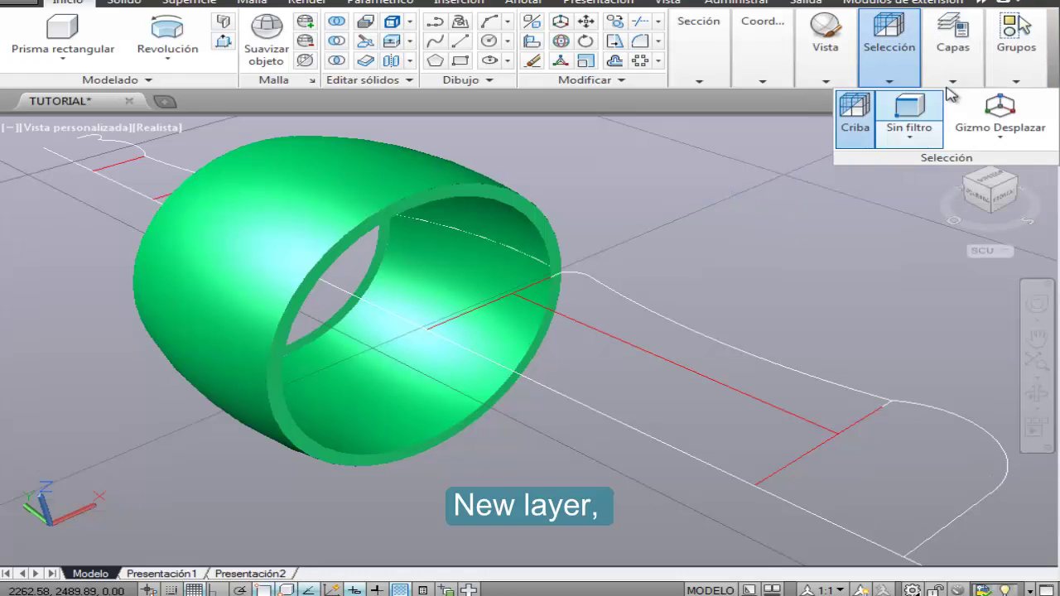
mouse_move(953, 49)
click(804, 99)
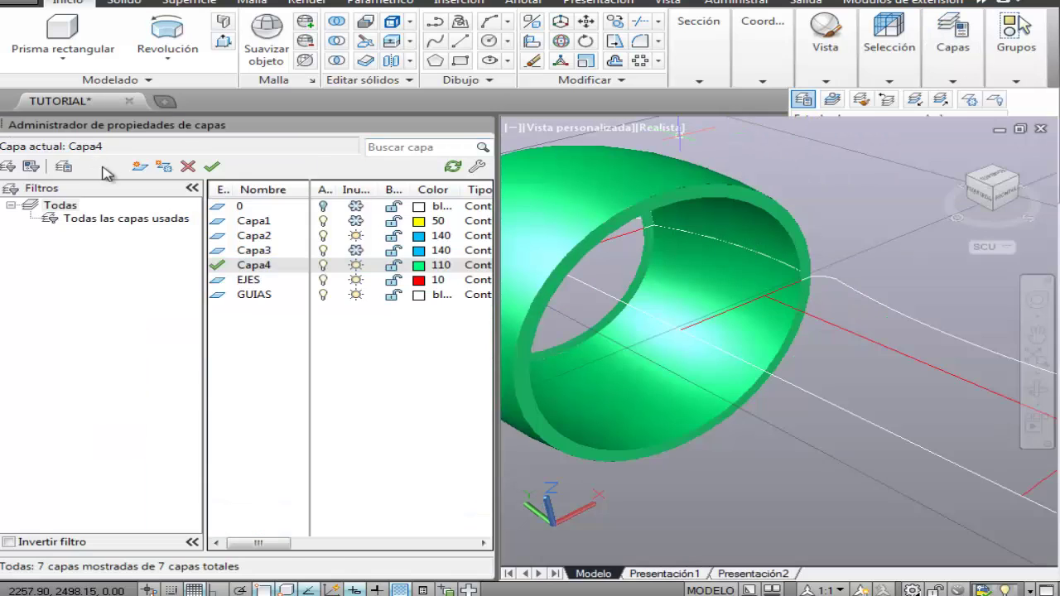
mouse_move(1004, 87)
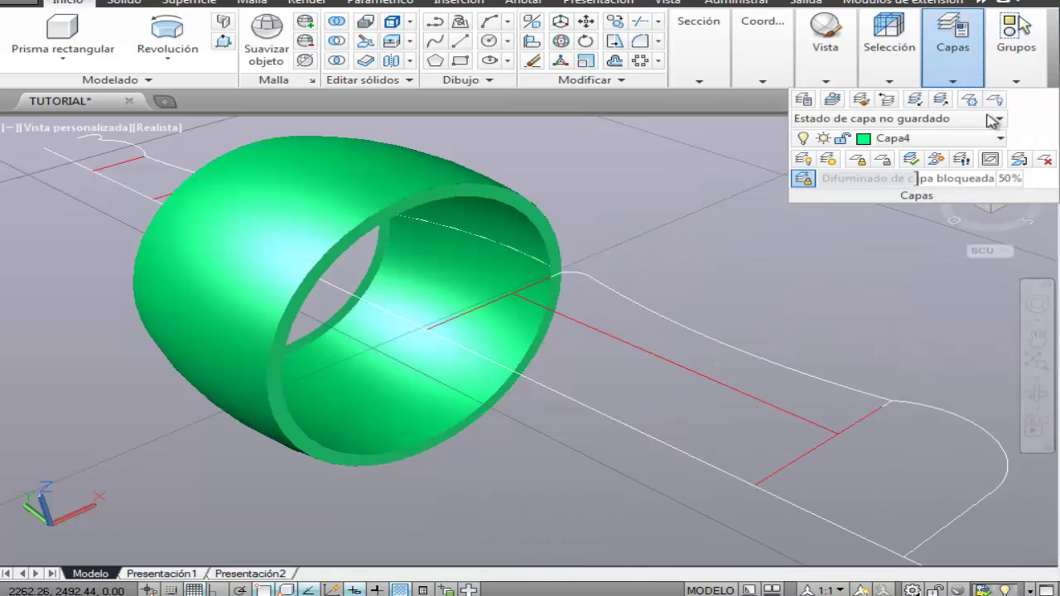
Step: Make layer Capa5 current and freeze layer Capa4
click(1000, 138)
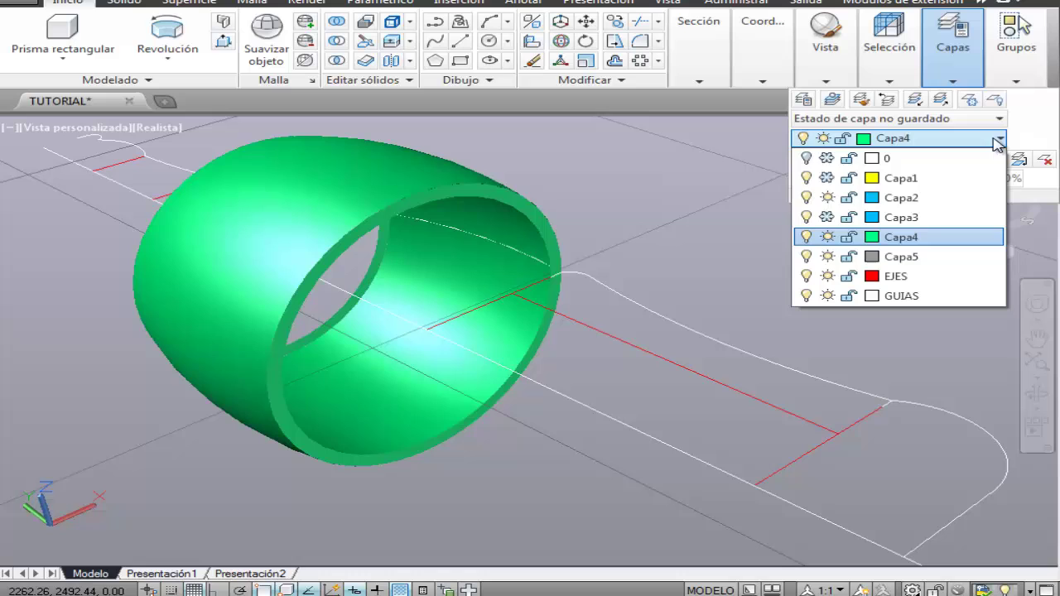
click(926, 257)
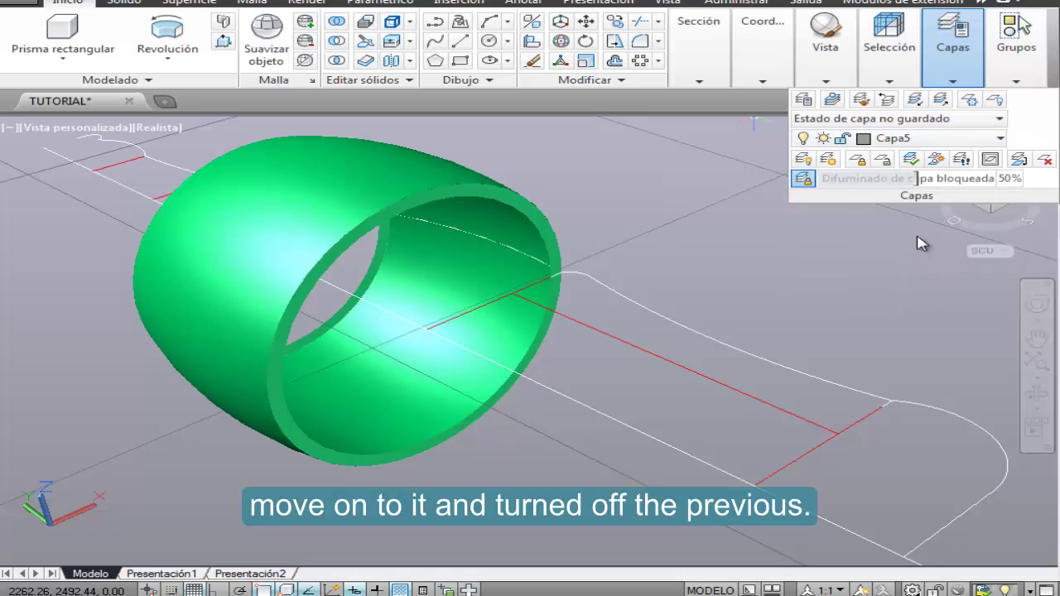
click(1000, 139)
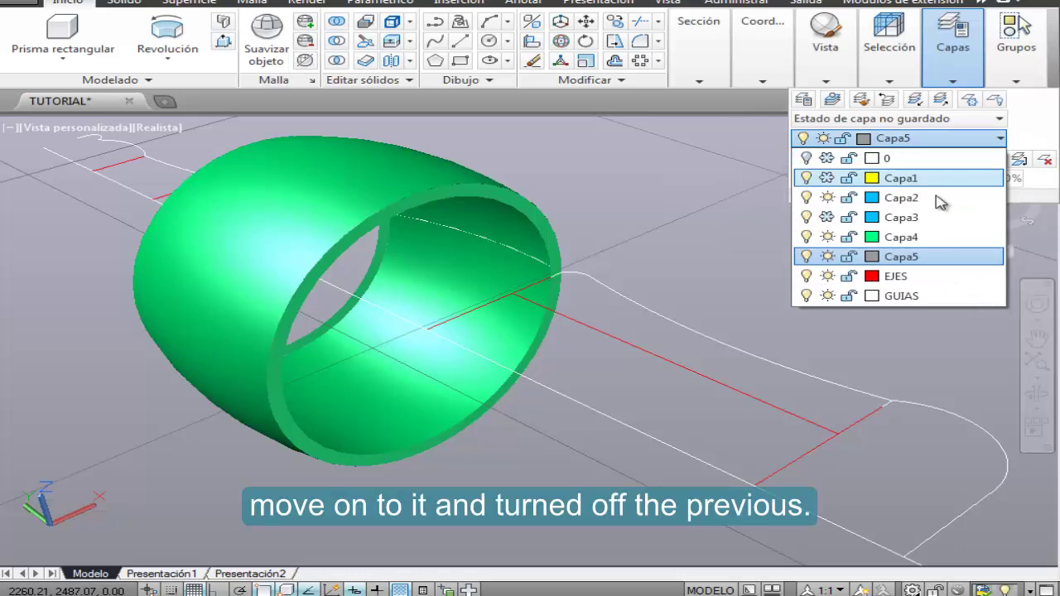
click(826, 237)
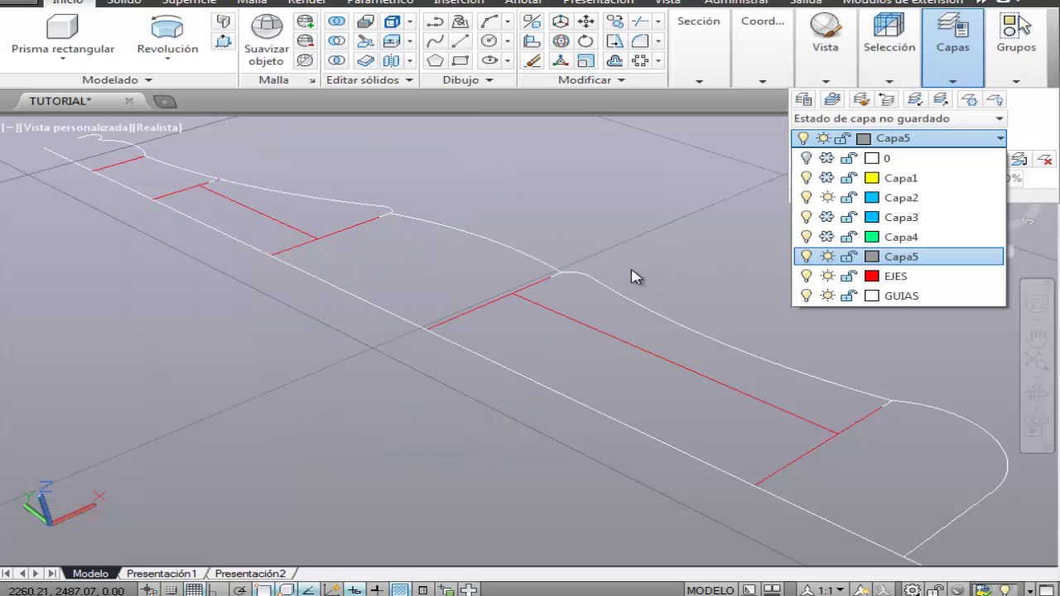
click(655, 270)
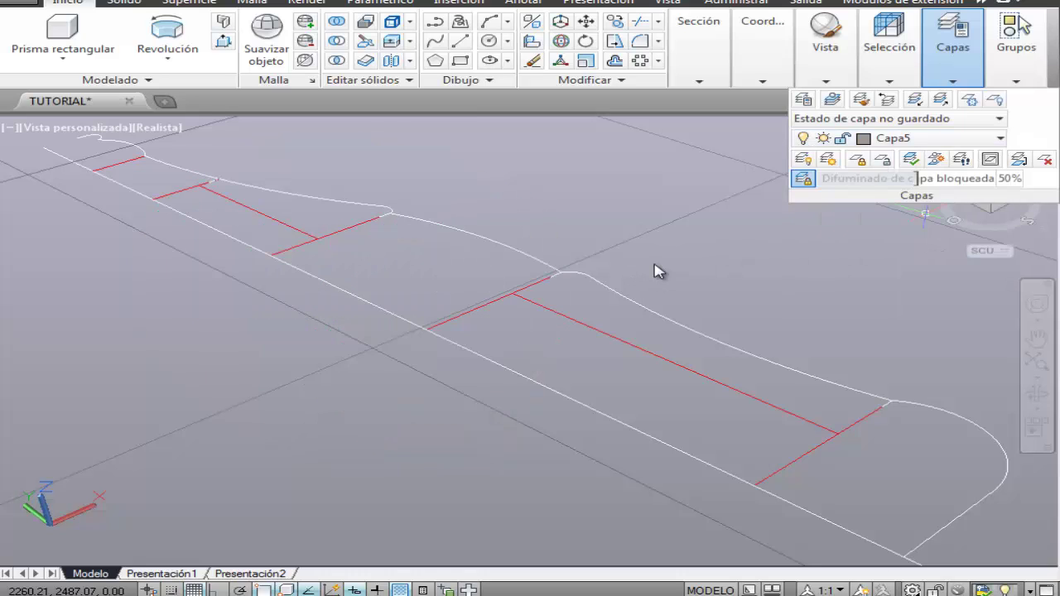
Step: Revolve the lower fluted section's profile, including its short end segments, by -60° around the long red axis line
scroll(568, 267, up, 1)
click(563, 265)
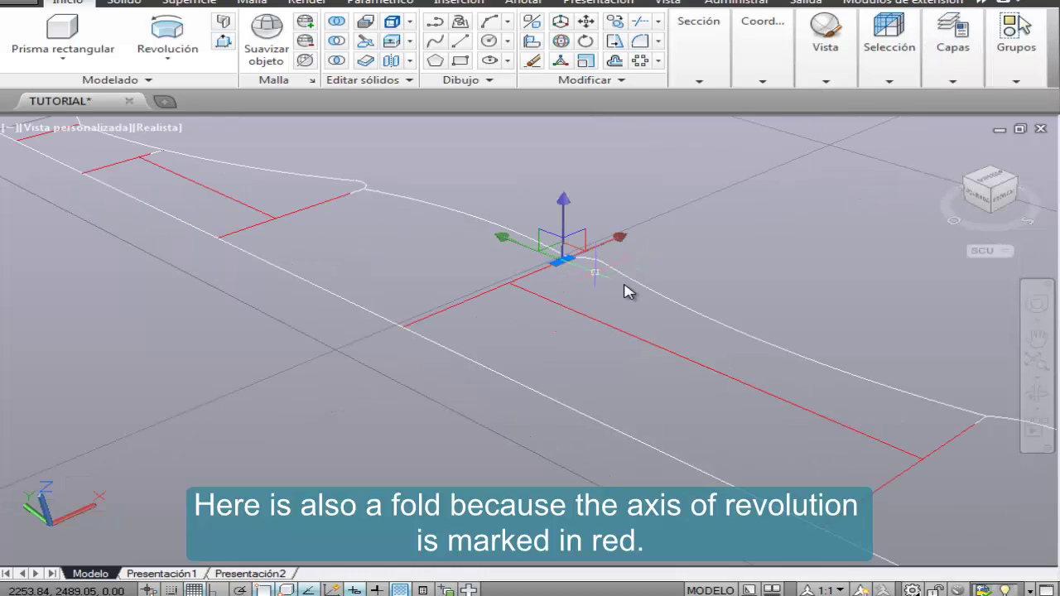
click(597, 265)
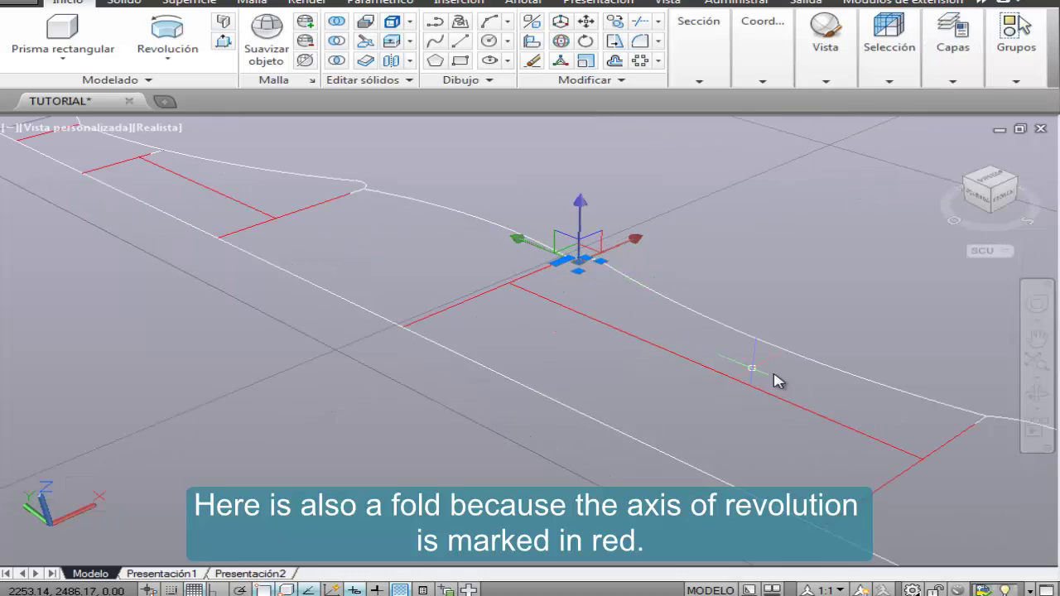
click(868, 385)
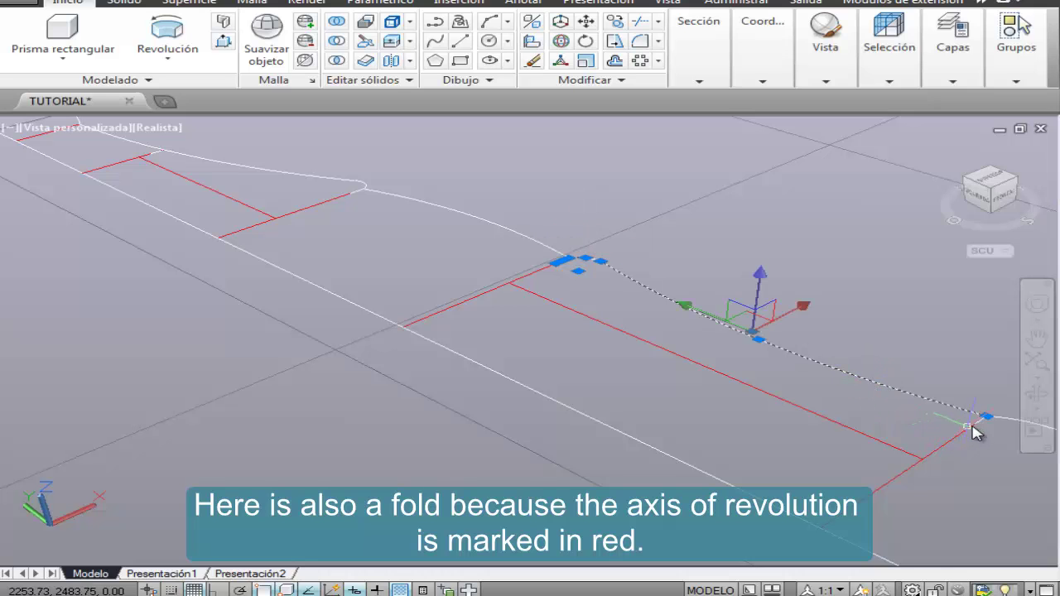
scroll(969, 414, up, 1)
scroll(975, 414, down, 2)
middle_drag(704, 367, 604, 352)
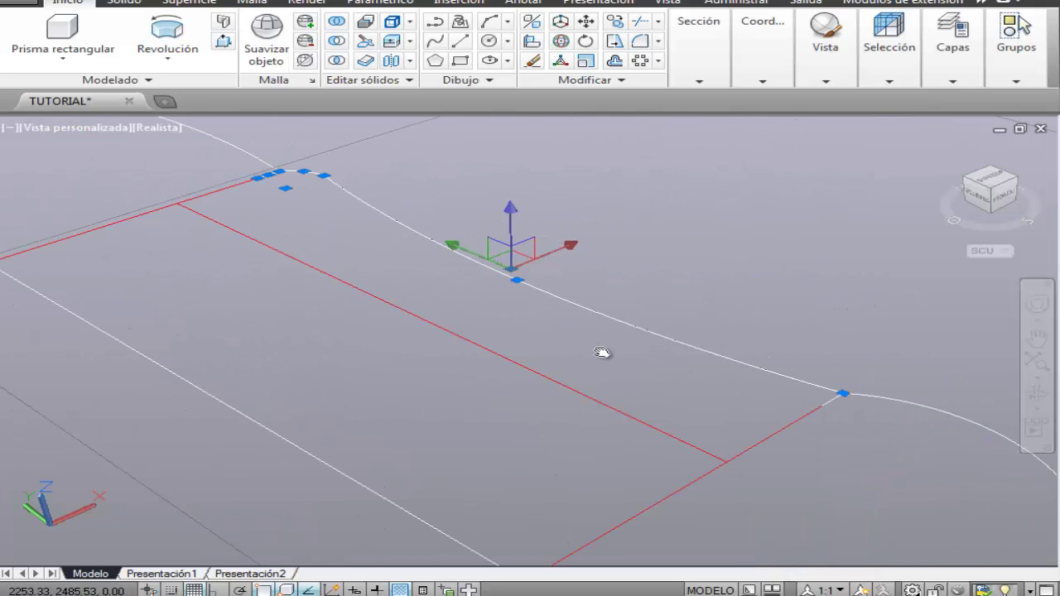
click(168, 33)
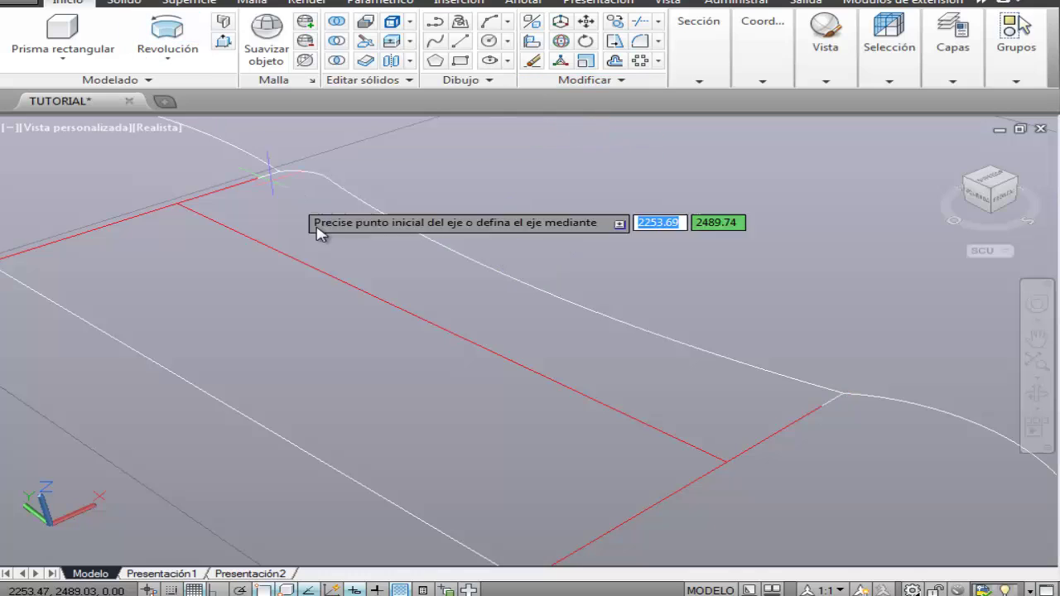
click(187, 211)
click(727, 461)
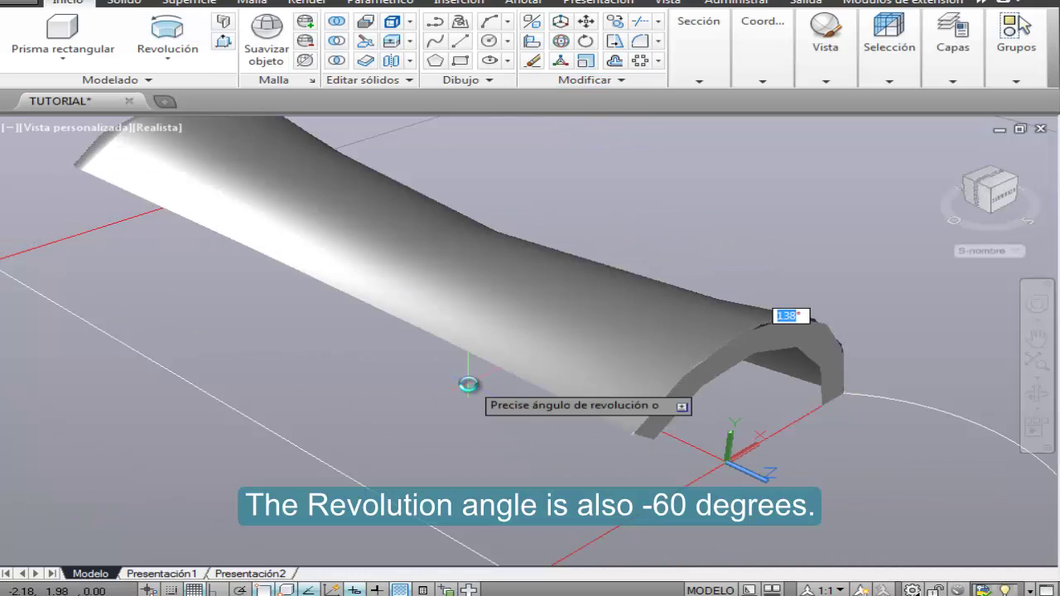
text(-60)
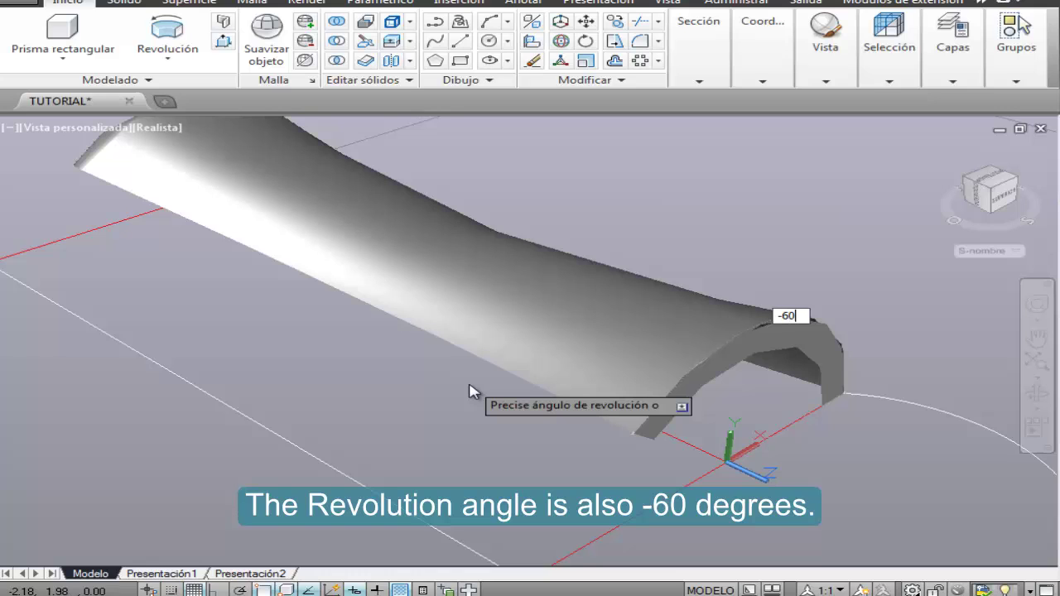
key(Return)
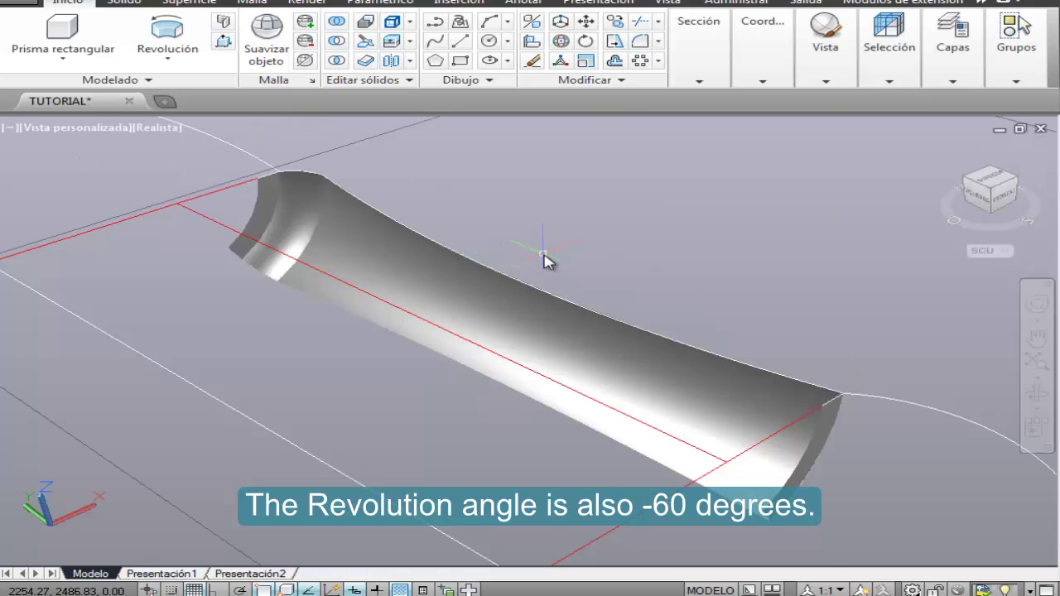
Step: Revolve the same lower section profile by 60° around the long red axis line to form the flute's other half
click(277, 179)
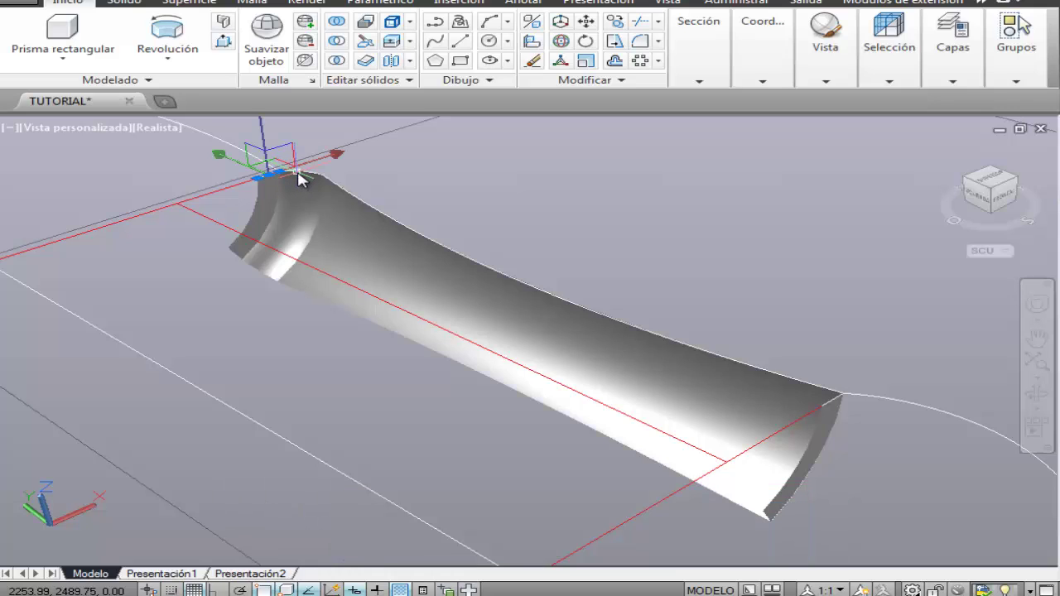
click(300, 178)
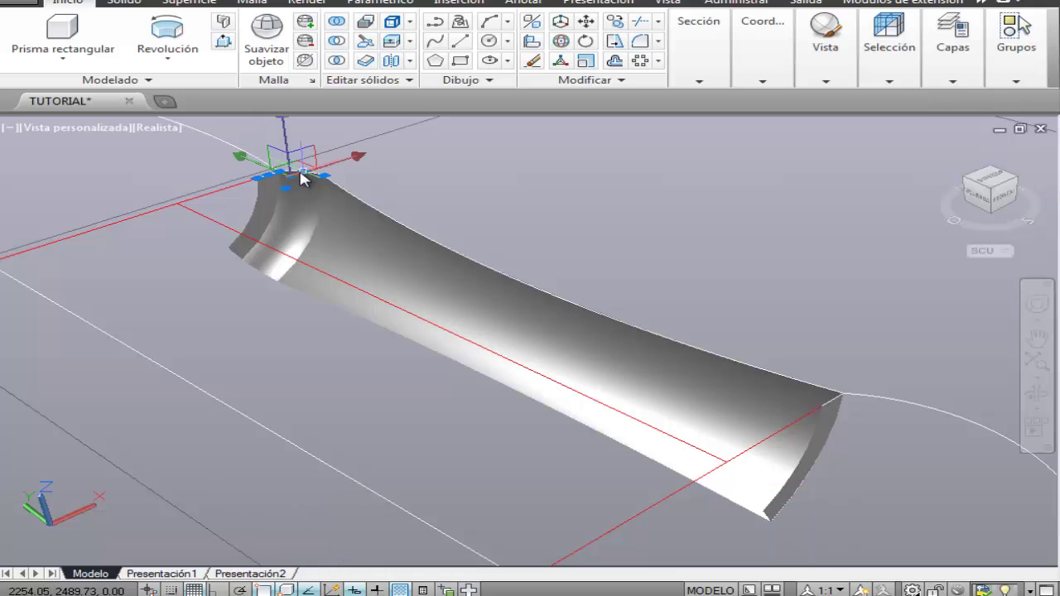
click(416, 239)
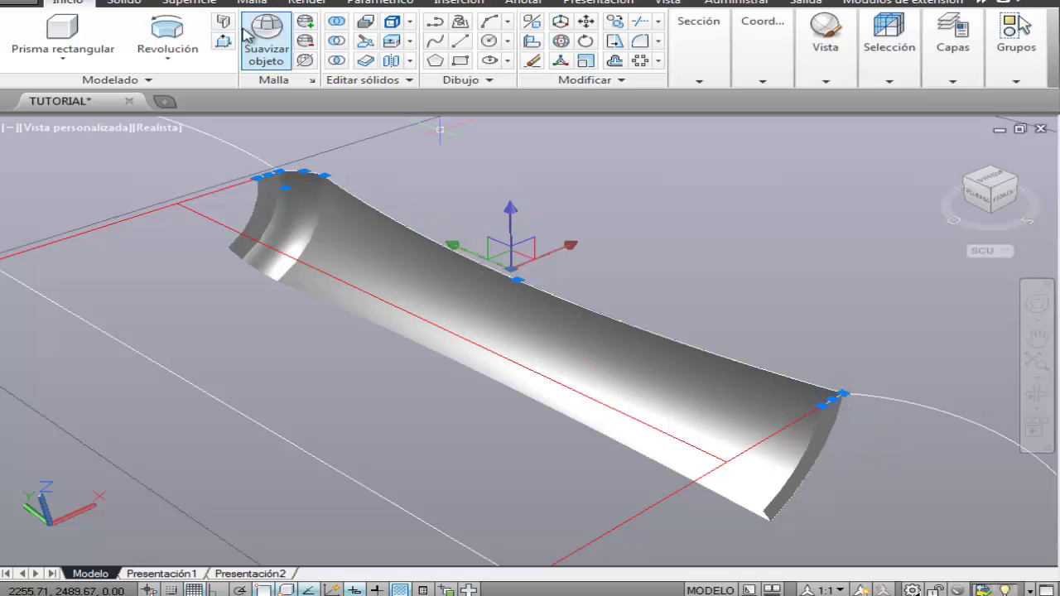
click(169, 41)
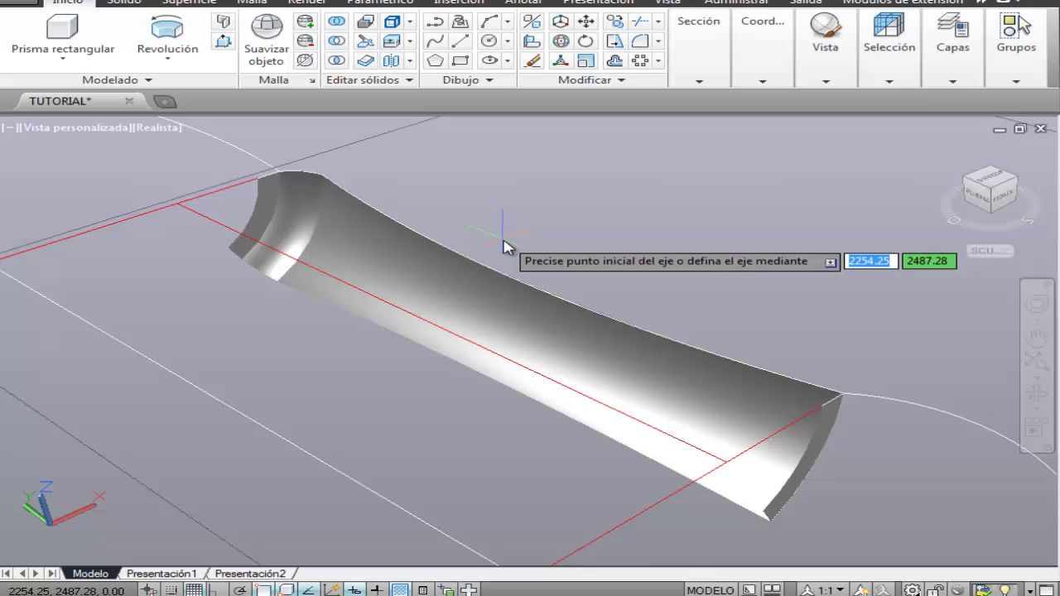
click(178, 203)
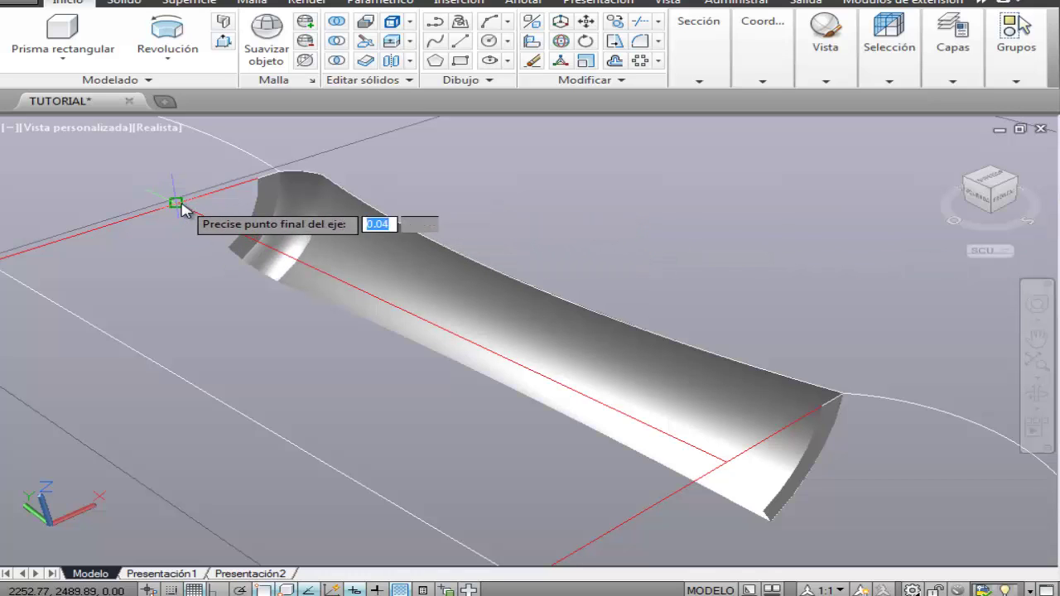
click(726, 463)
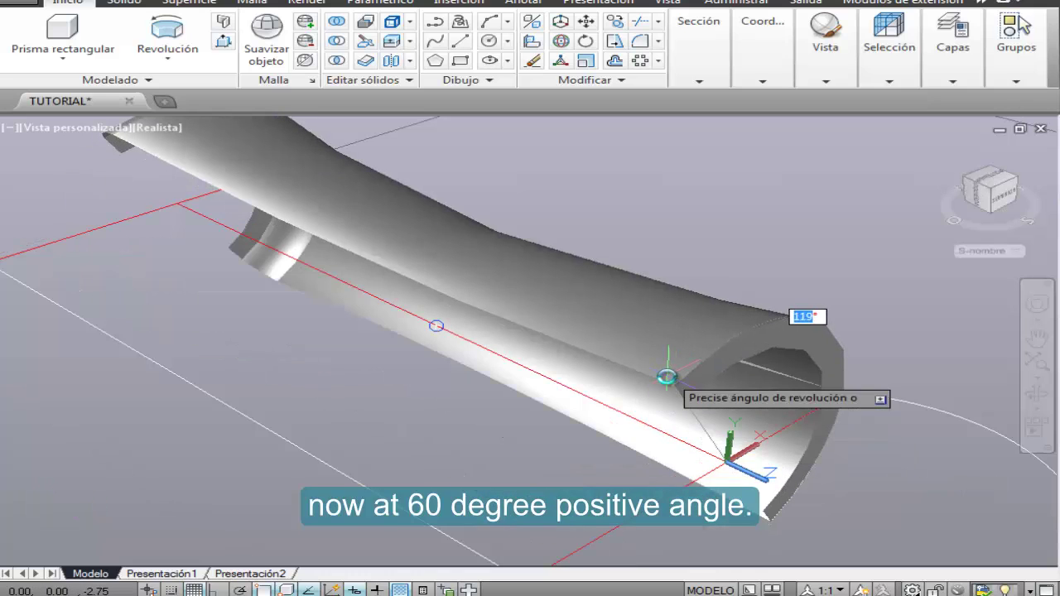
text(60)
key(Return)
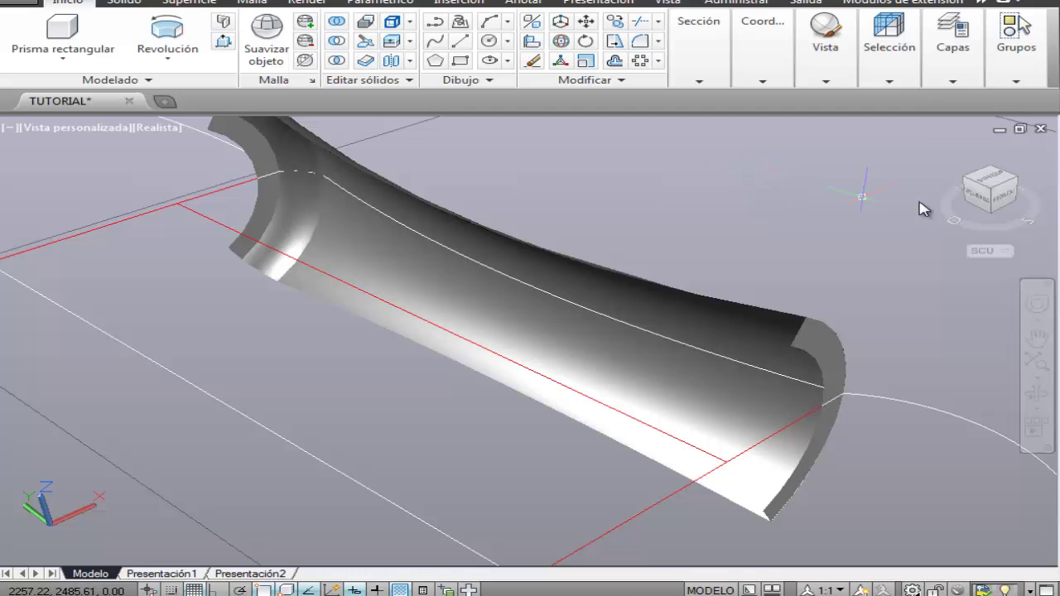
Step: Switch to the back view with parallel projection and fit the revolved flute in the viewport
click(994, 181)
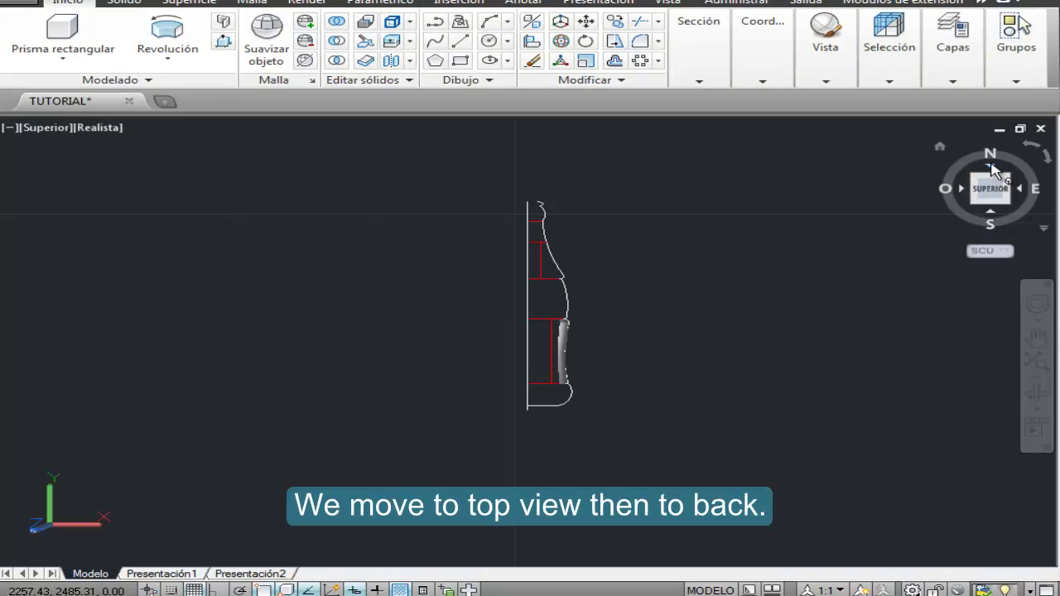
click(993, 170)
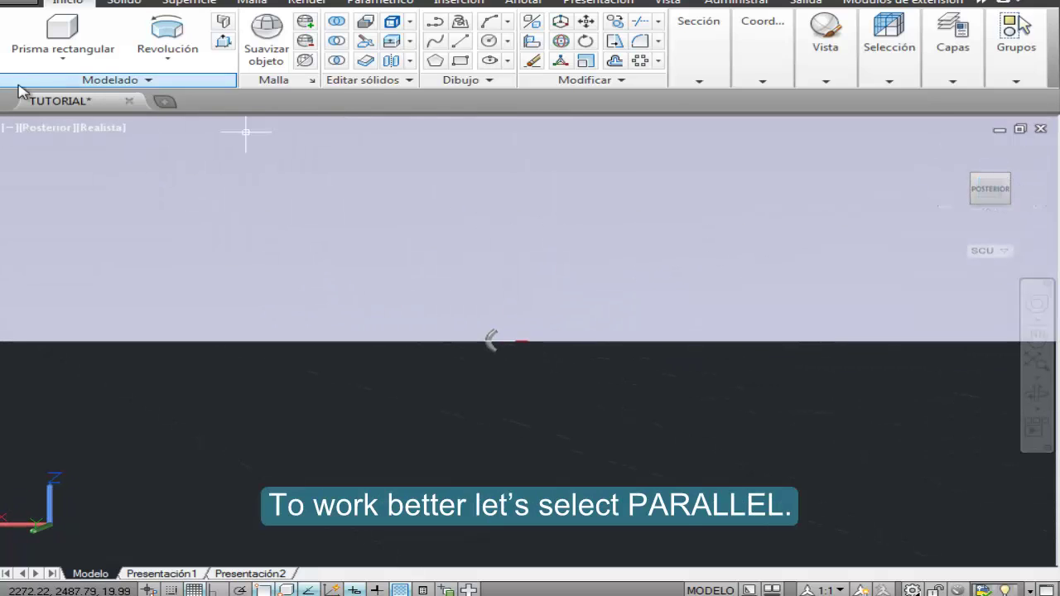
click(40, 129)
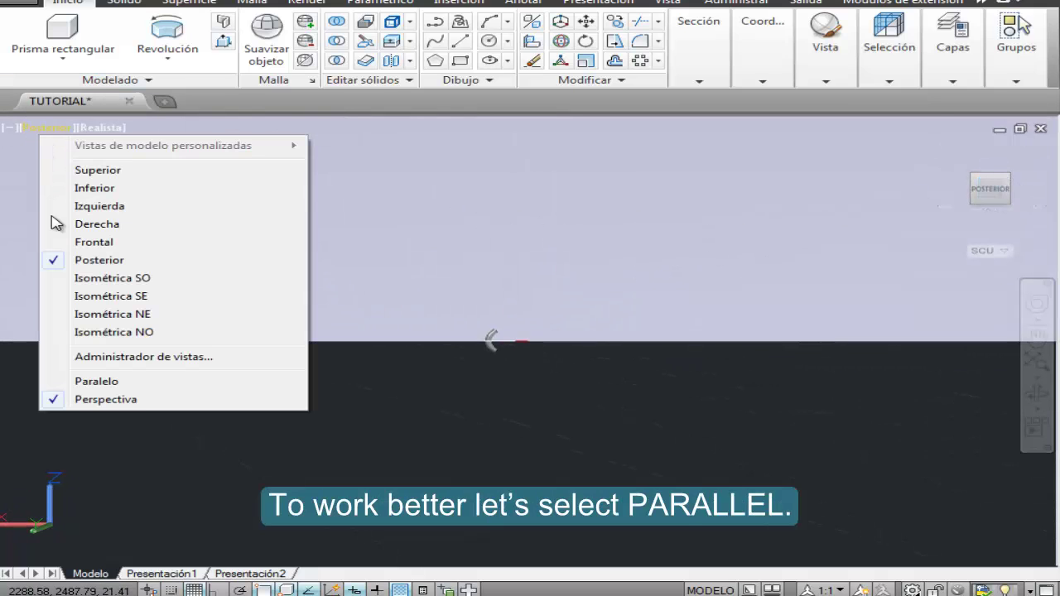
click(86, 380)
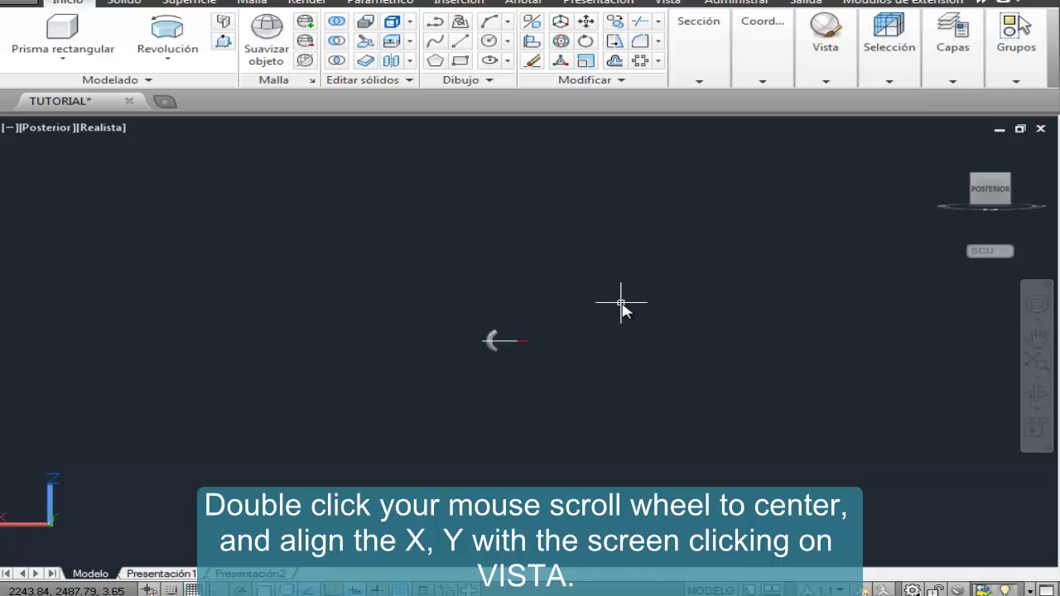
middle_click(621, 303)
middle_click(621, 304)
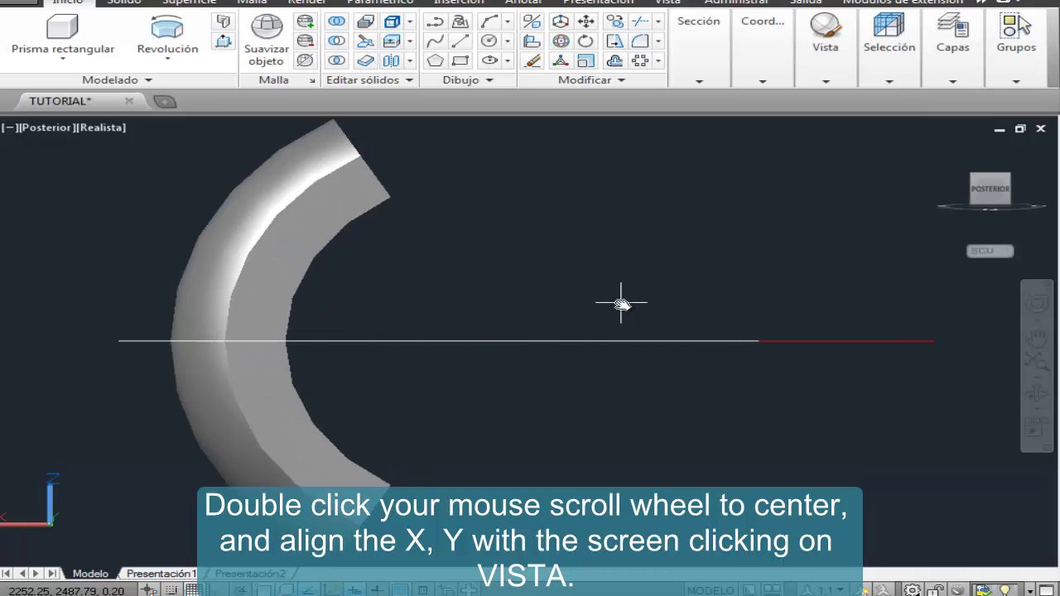
scroll(621, 304, down, 2)
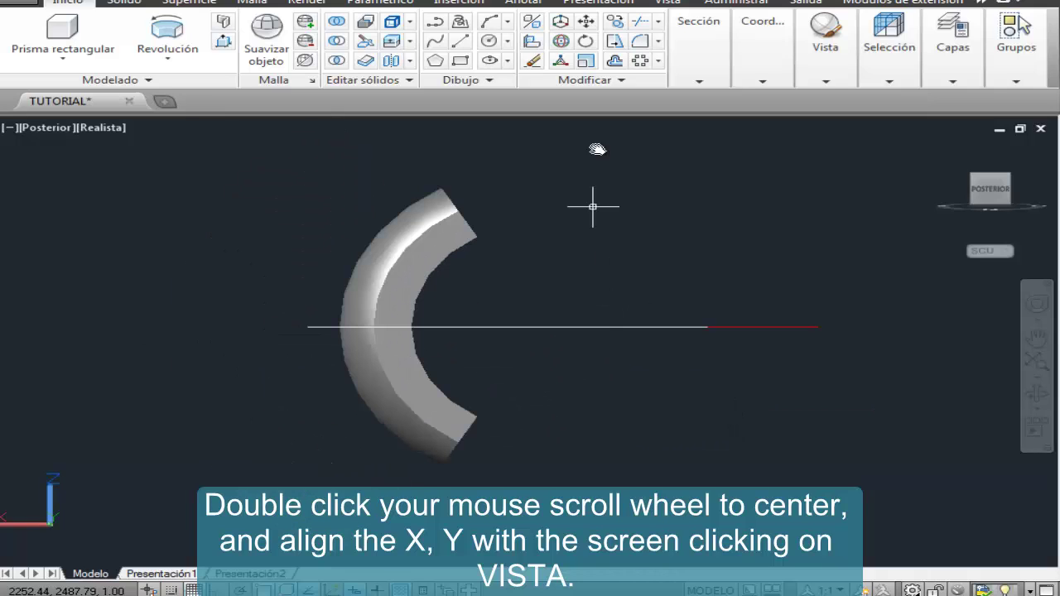
Step: Align the coordinate system's X and Y axes with the current back view
click(752, 13)
click(668, 2)
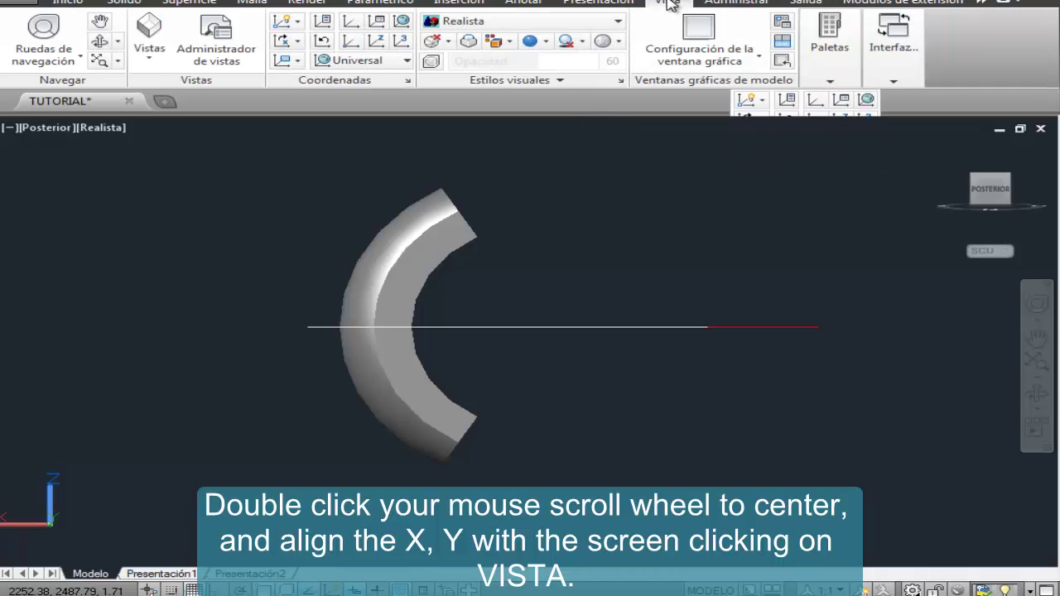
click(299, 61)
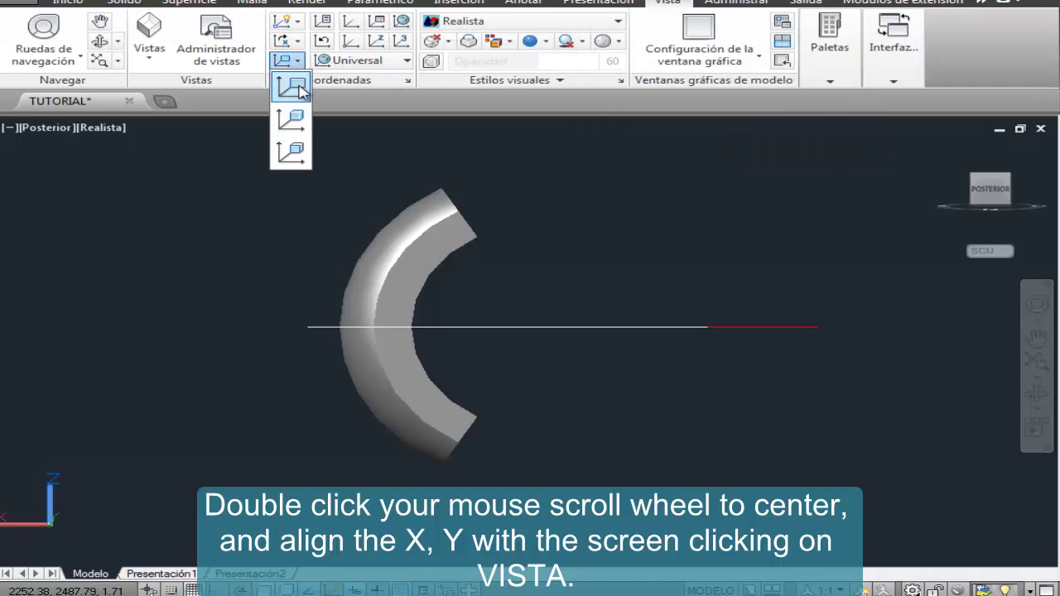
click(290, 153)
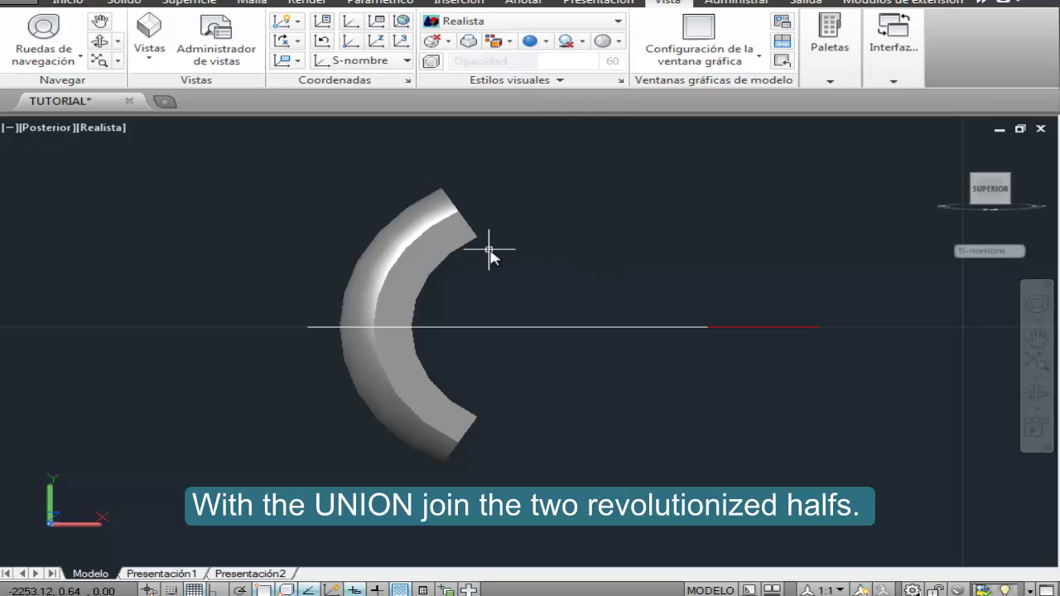
Step: Join the two revolved halves of the lower flute into one solid with Union
click(69, 2)
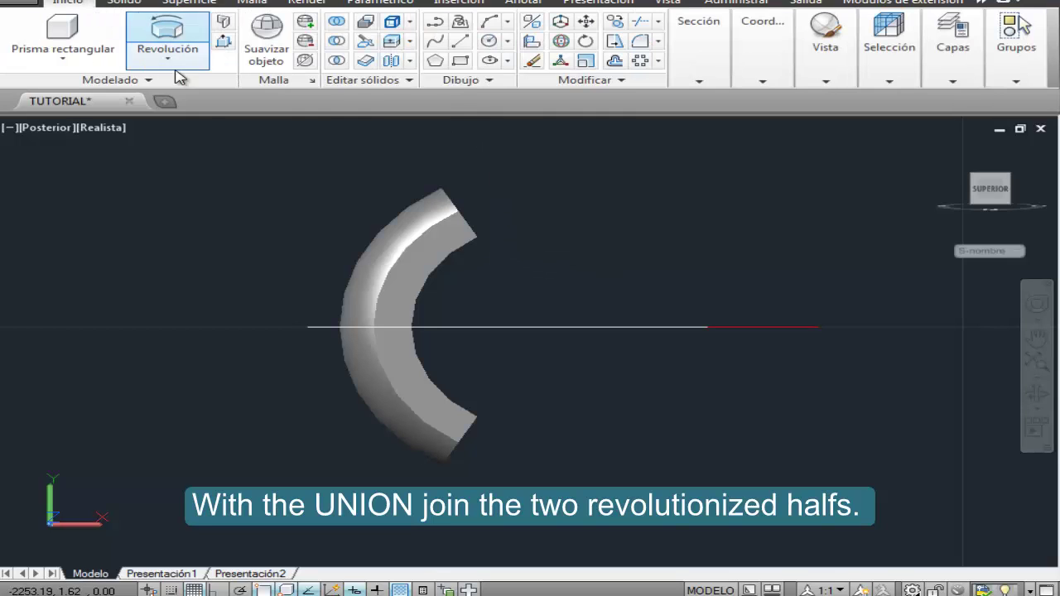
click(338, 25)
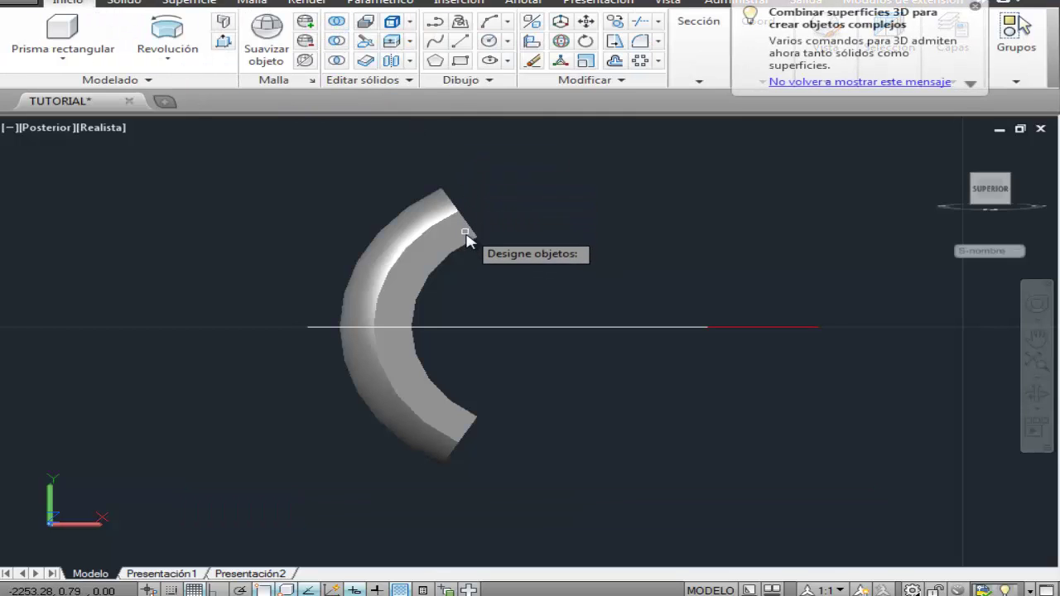
click(509, 301)
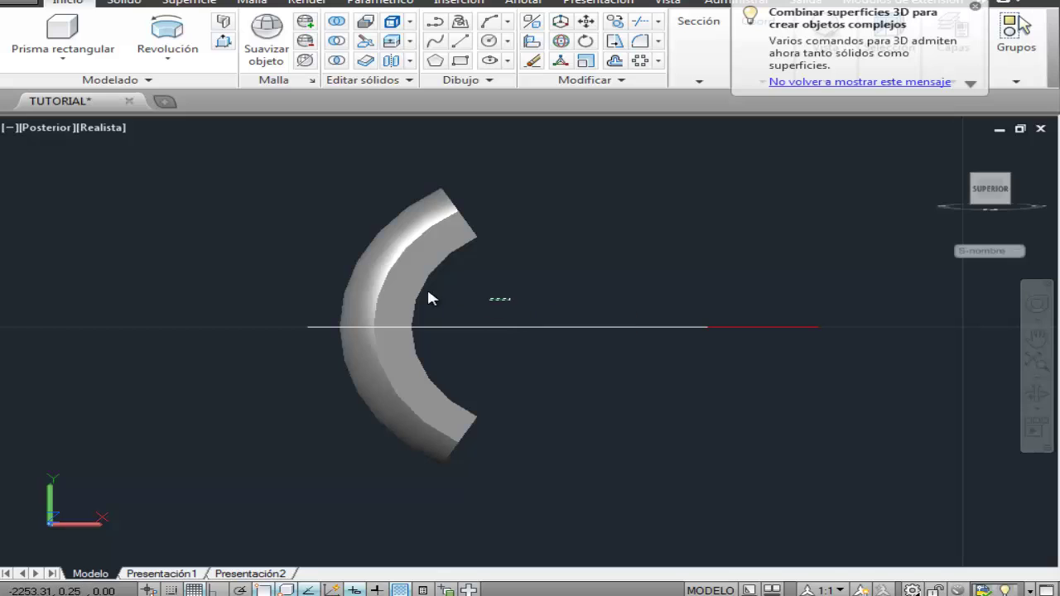
click(312, 234)
click(500, 444)
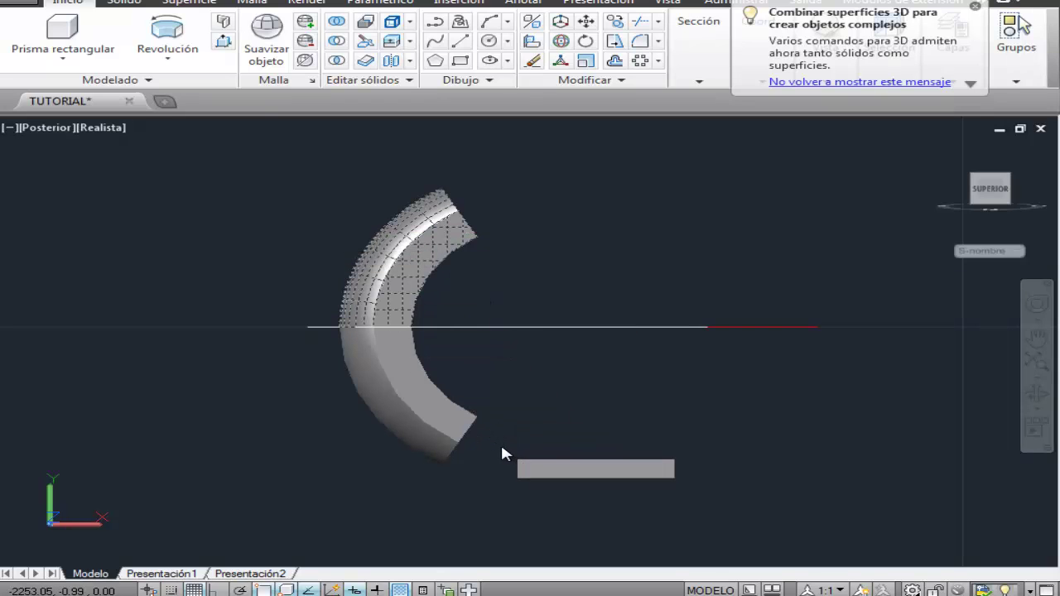
click(307, 367)
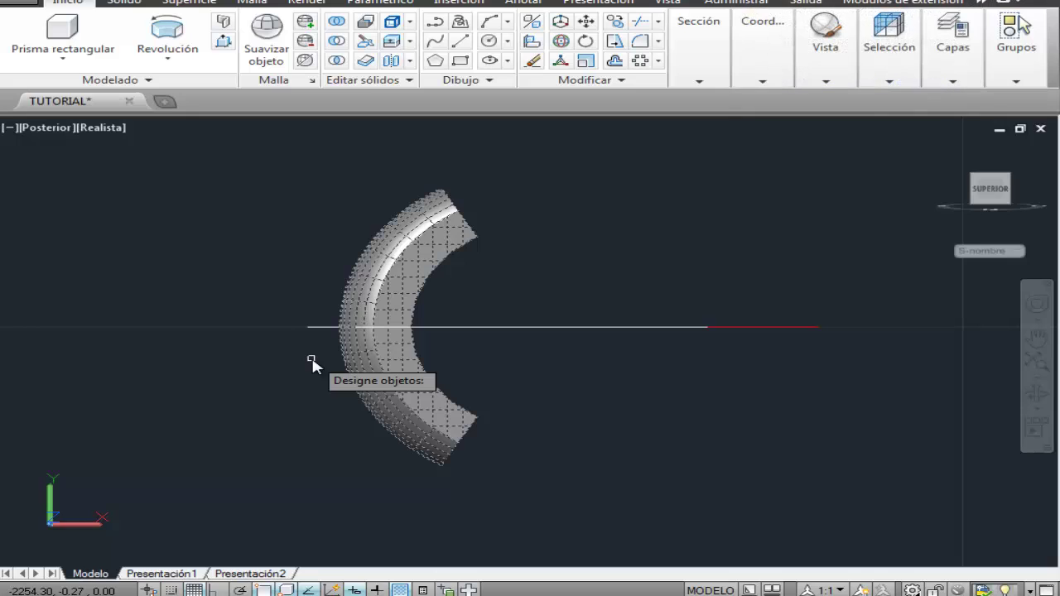
key(Return)
Step: Polar-array the joined flute around the inner end of the red line, with 6 items over 360°
click(413, 288)
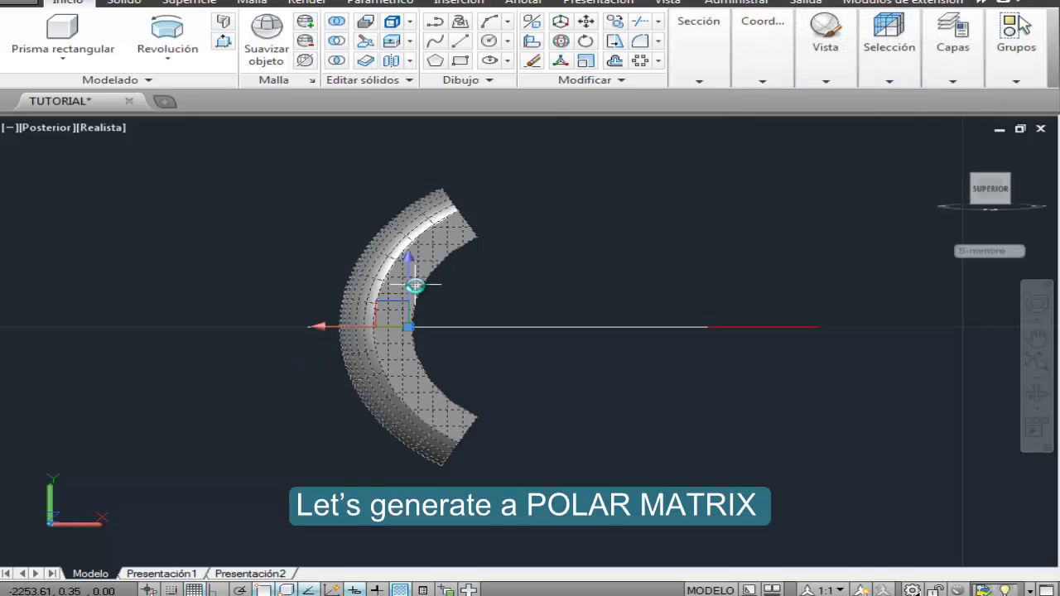
click(640, 59)
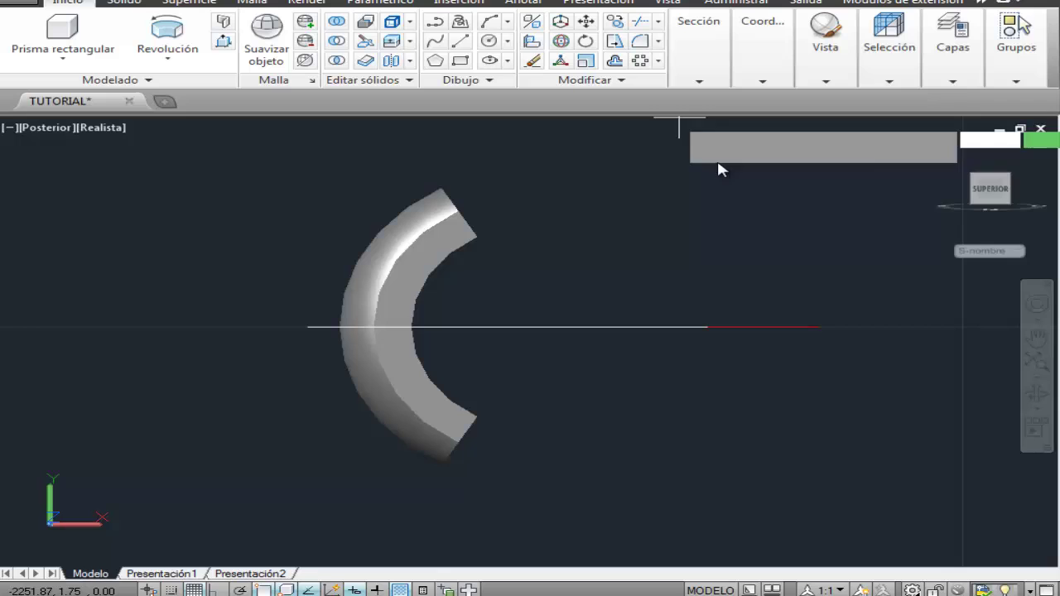
click(818, 327)
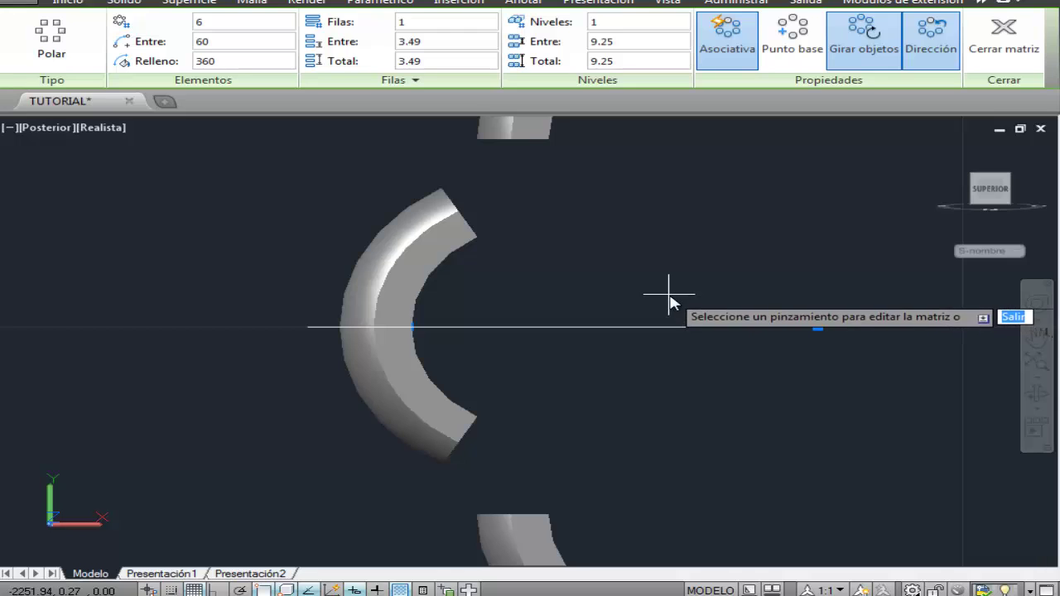
key(Return)
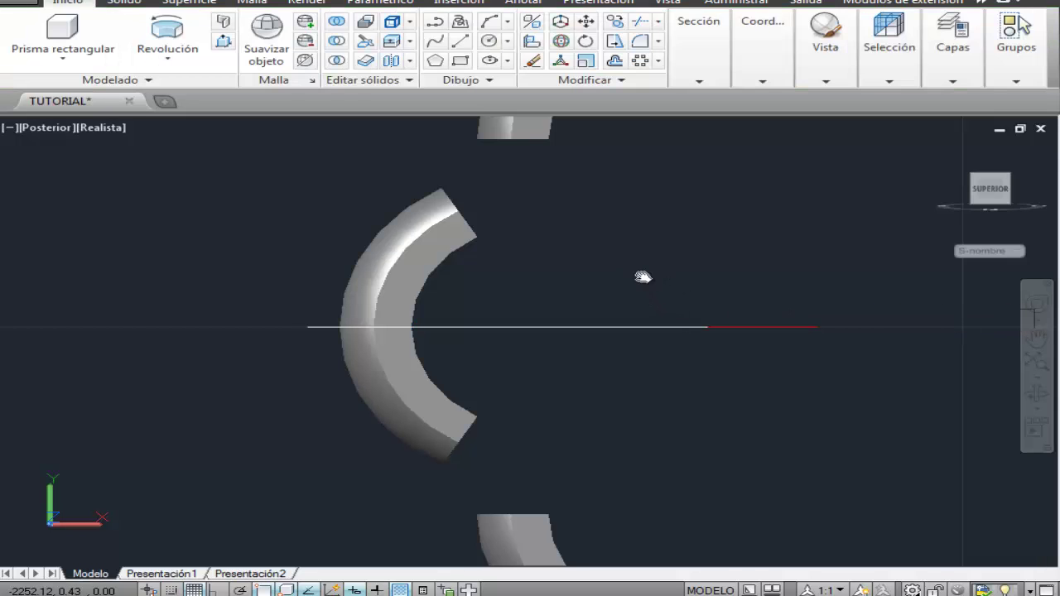
middle_click(642, 276)
middle_click(642, 277)
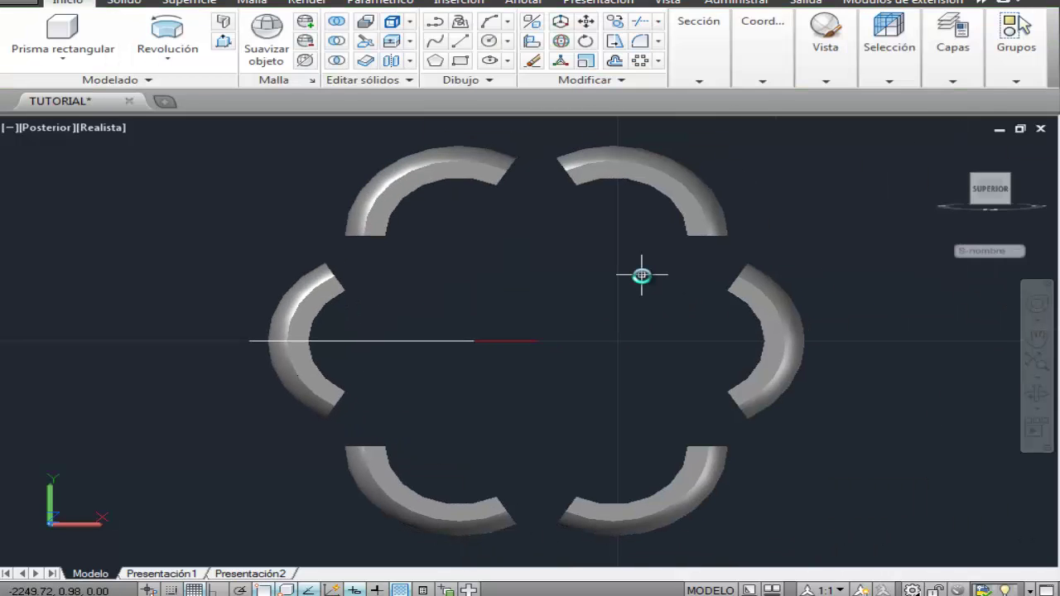
Step: Raise the flute array's item count first to 8 and finally to 10, and restore the home isometric view
click(693, 204)
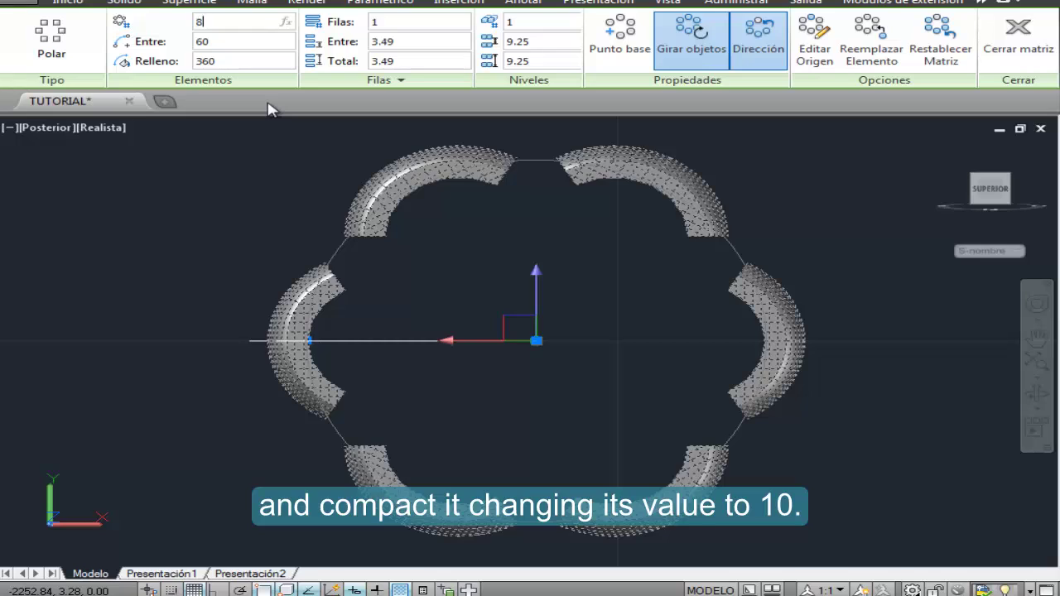
key(Return)
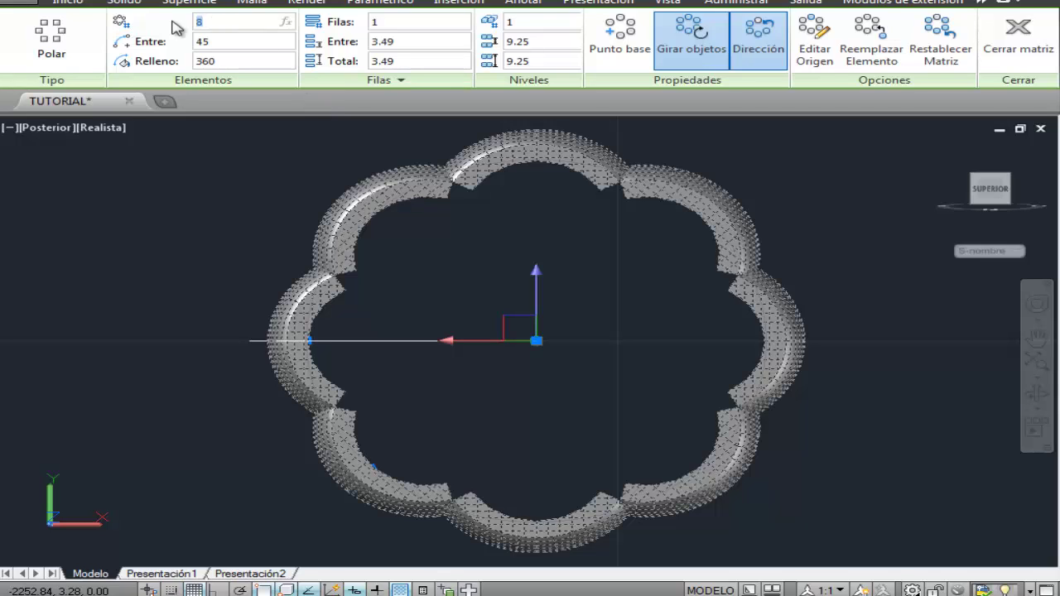
key(Return)
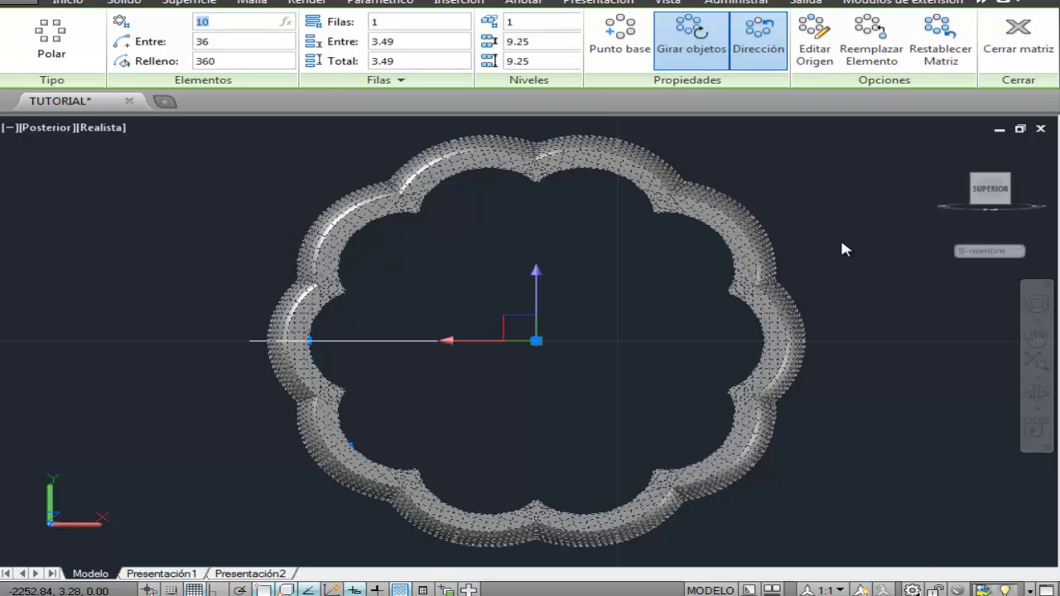
mouse_move(952, 208)
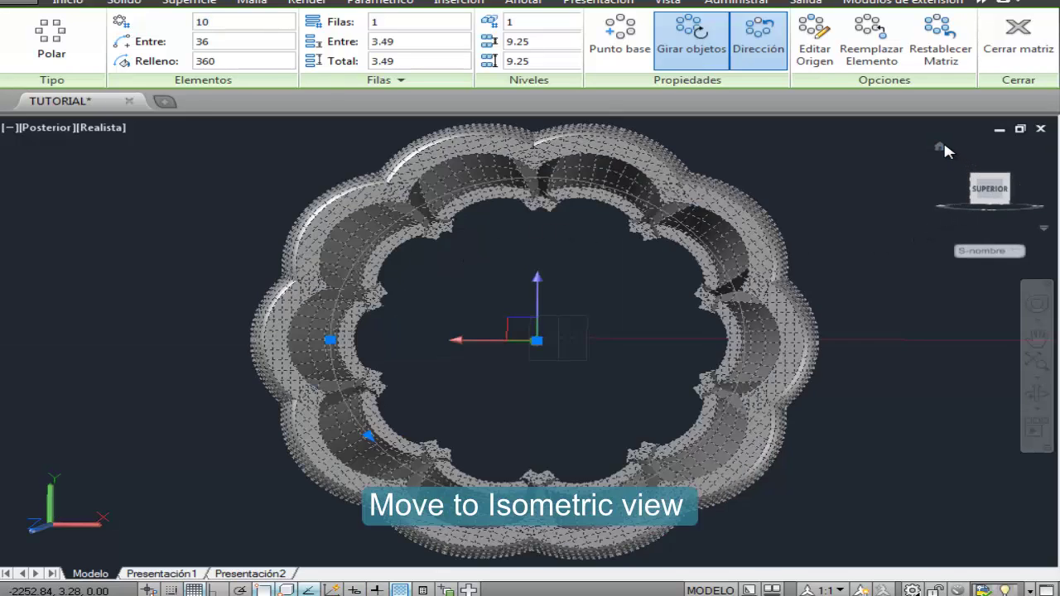
click(940, 147)
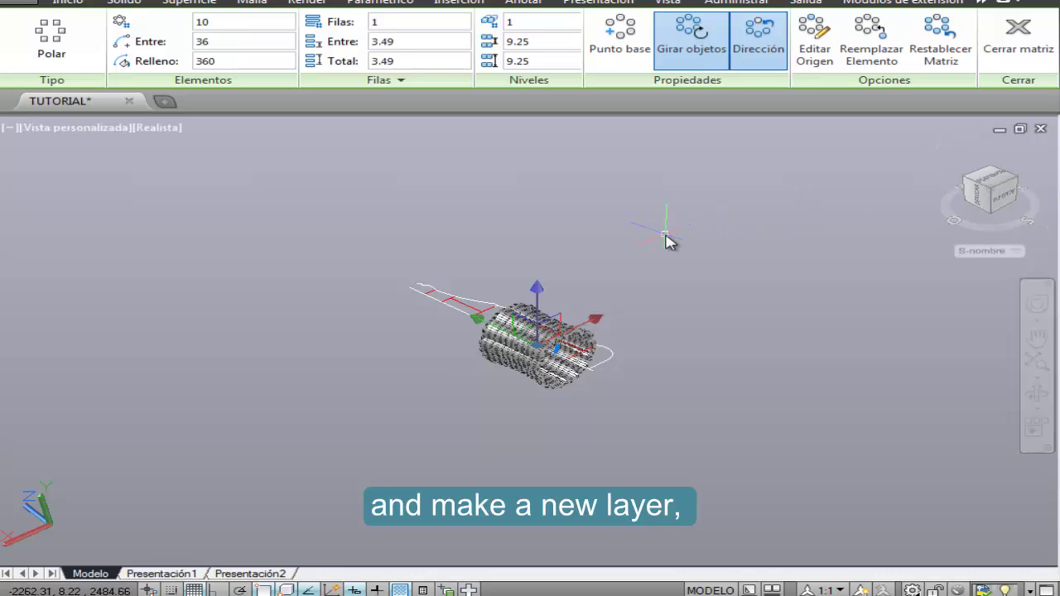
key(Escape)
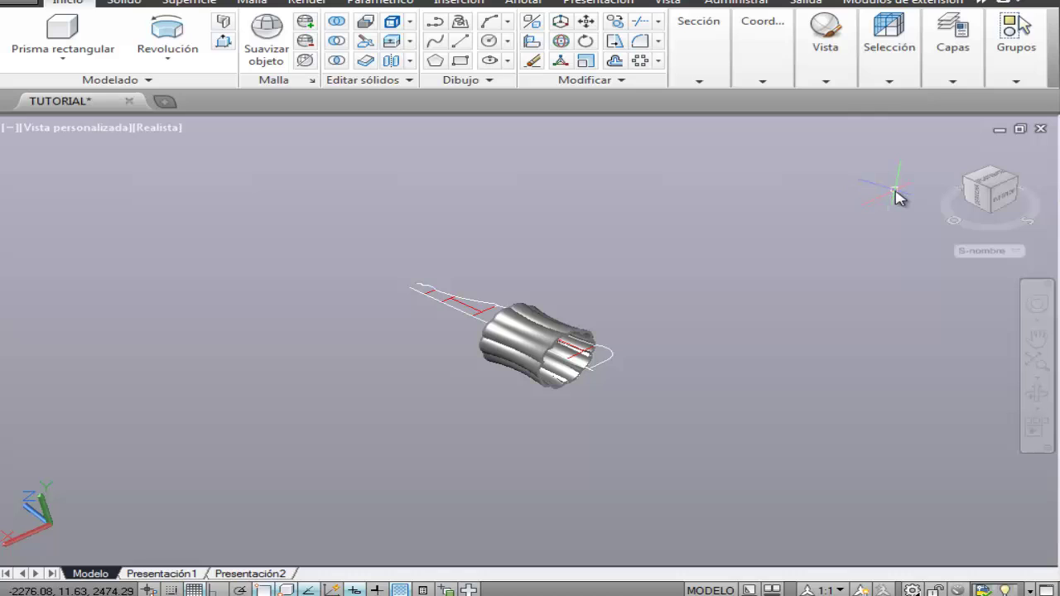
Step: Create a new layer Capa6 with color 31 and close the layer properties manager
click(953, 46)
click(808, 100)
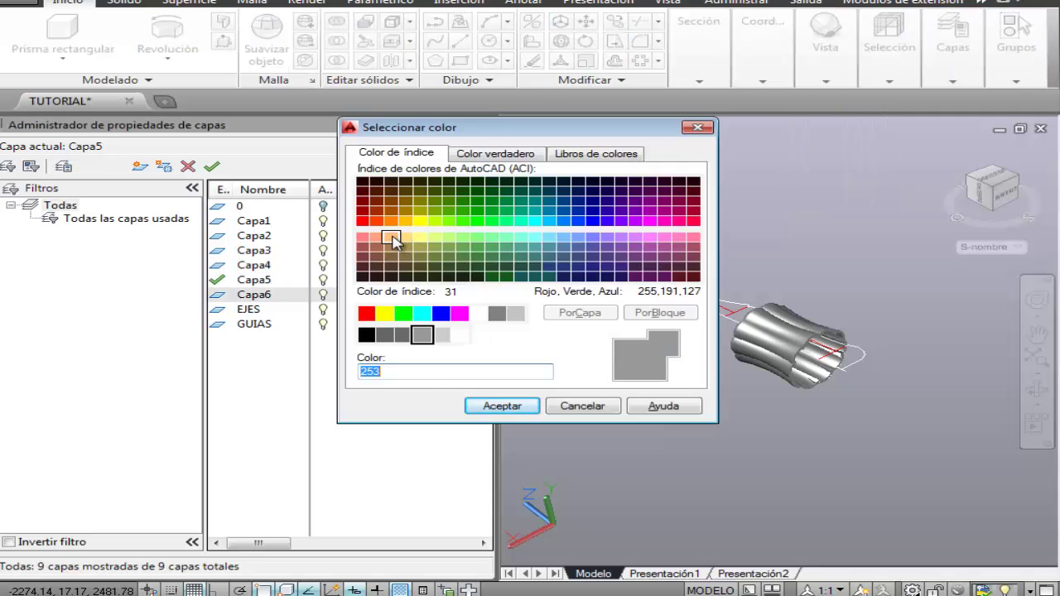
click(391, 237)
click(495, 406)
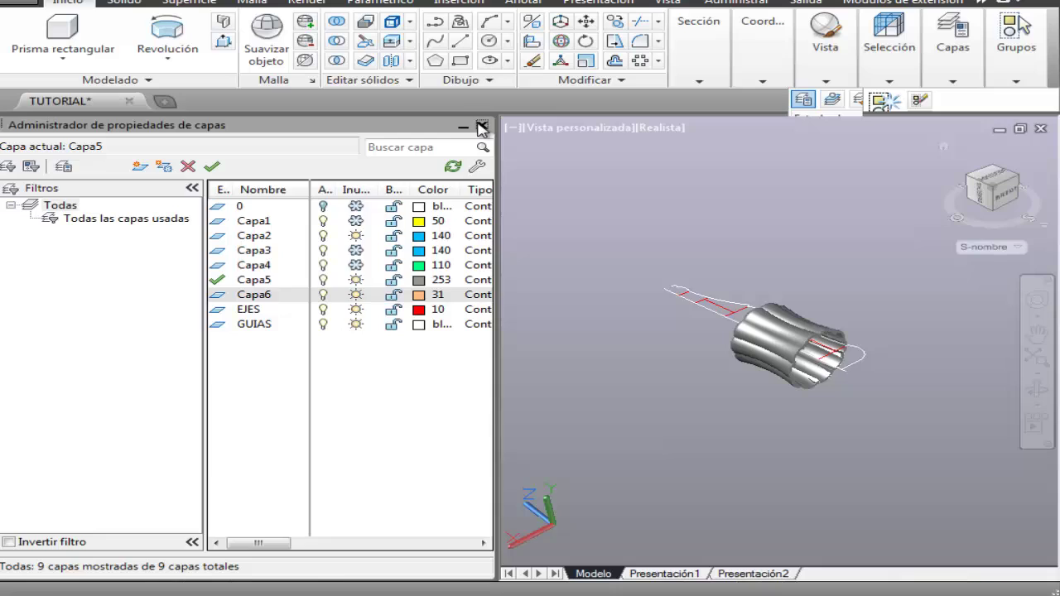
click(481, 125)
Step: Make layer Capa6 current and freeze layer Capa5
click(1008, 85)
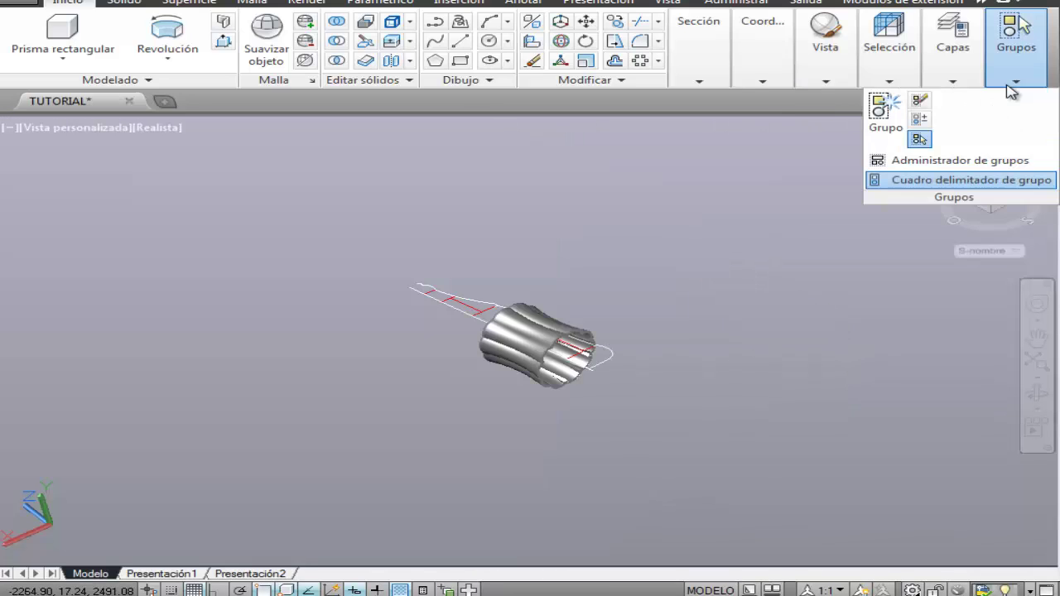
mouse_move(962, 86)
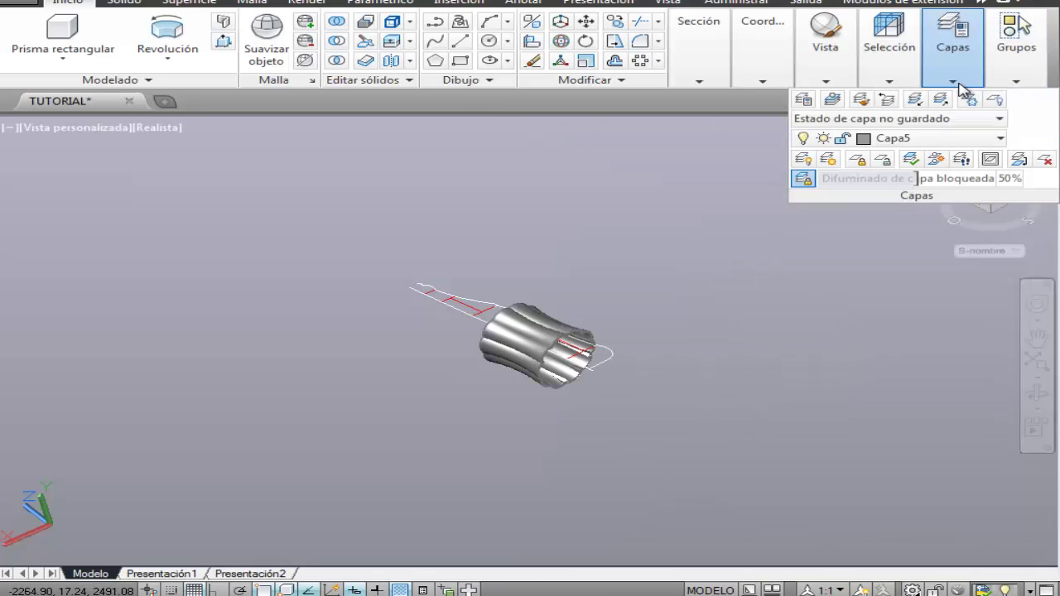
click(998, 139)
click(901, 276)
click(1000, 139)
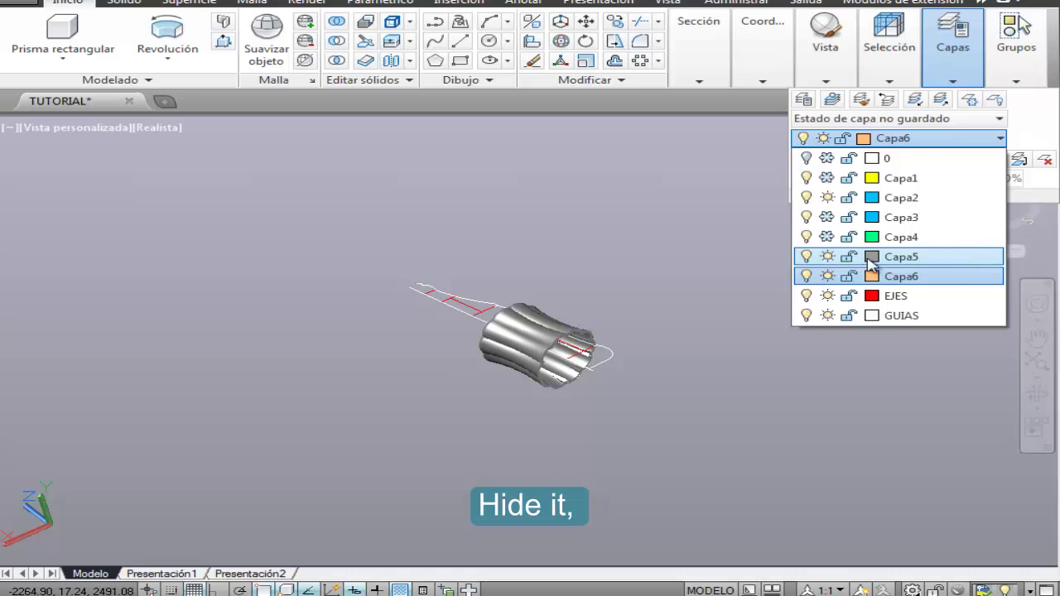
click(827, 257)
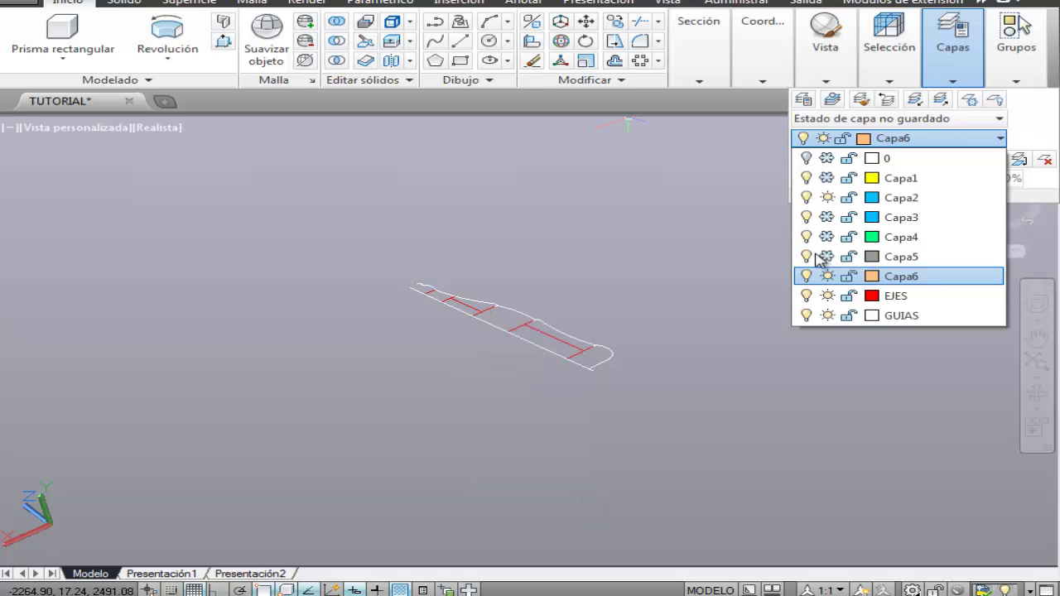
click(610, 220)
Step: Revolve the short line and the bottle's base curve together 360° about the lower end of the straight axis line
scroll(602, 323, up, 4)
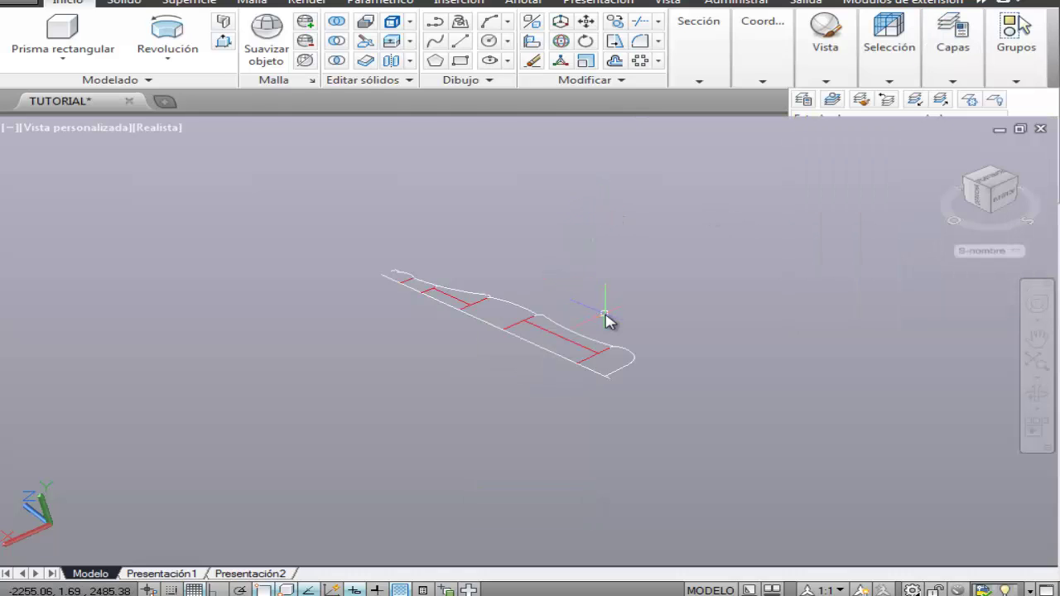
scroll(630, 328, down, 2)
shift+middle_drag(693, 331, 605, 323)
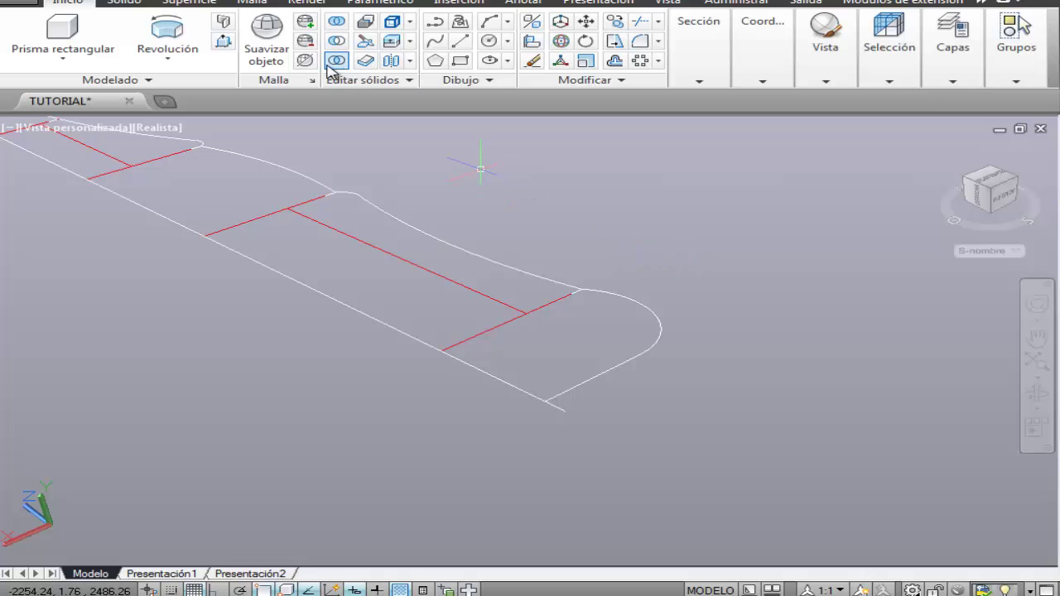
scroll(582, 298, up, 3)
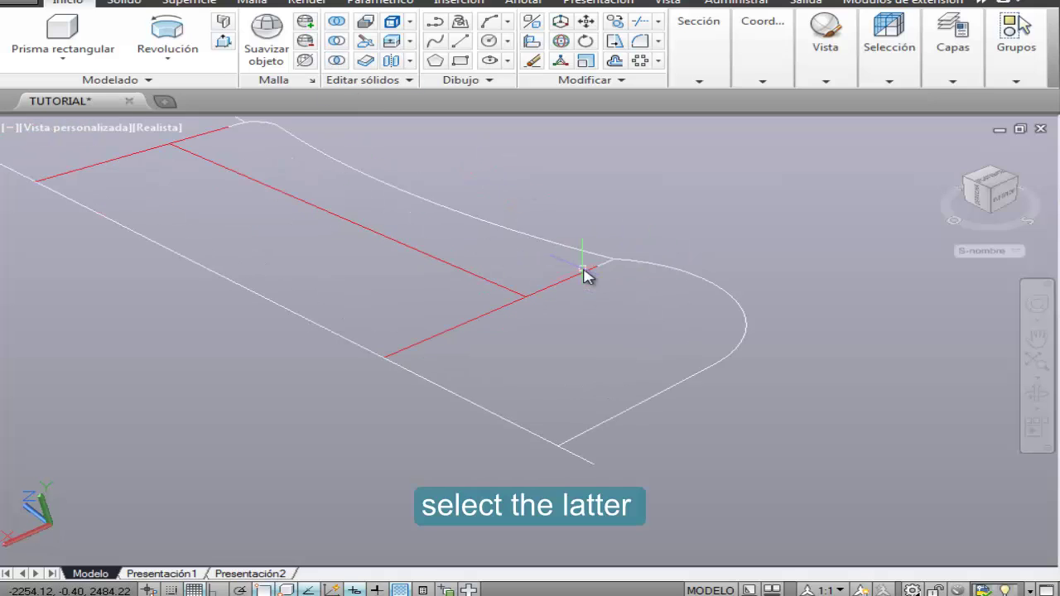
click(627, 243)
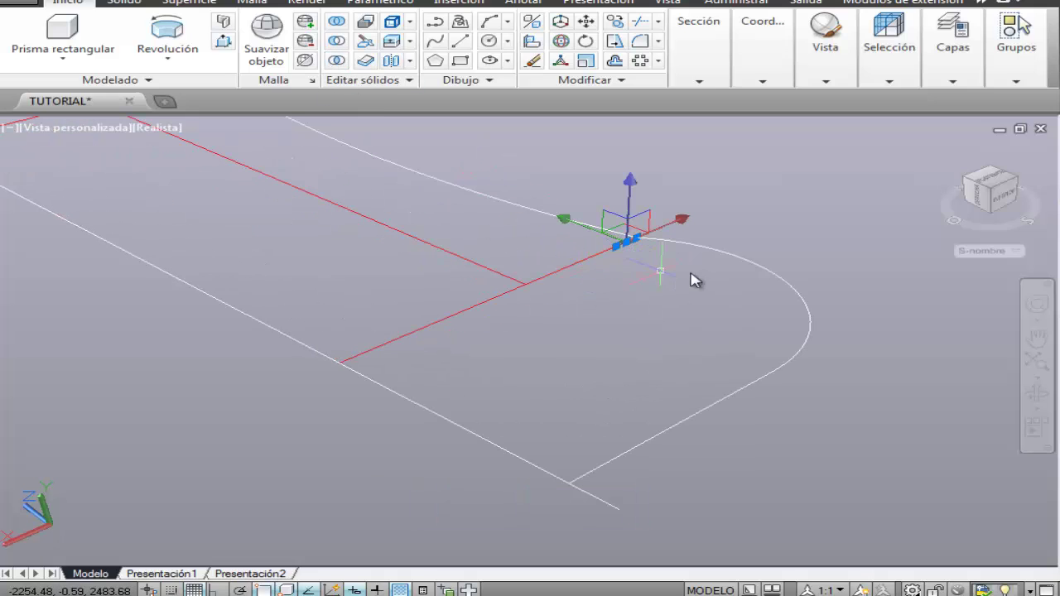
click(719, 257)
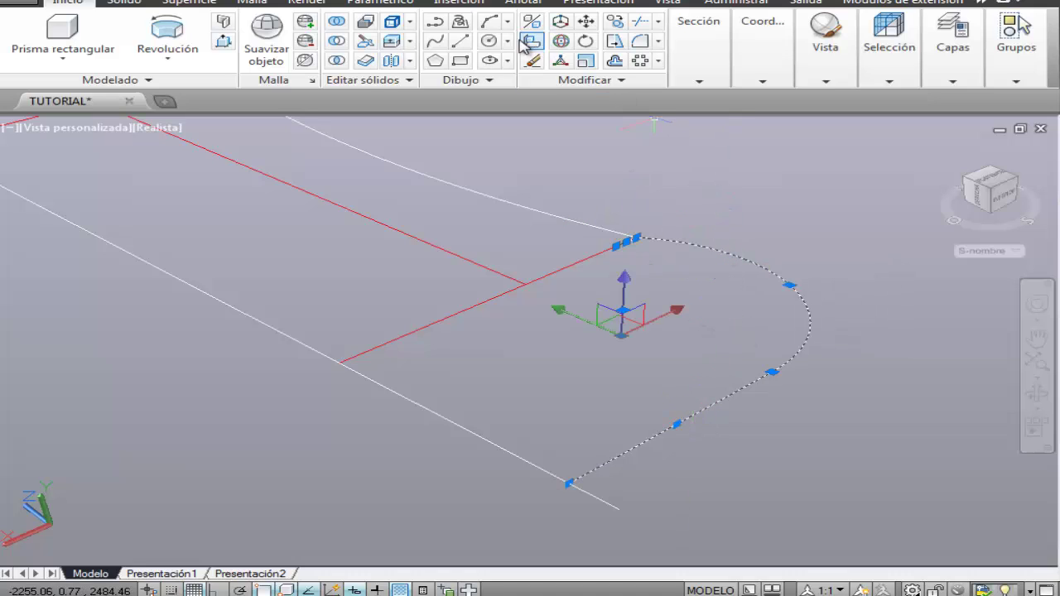
click(168, 38)
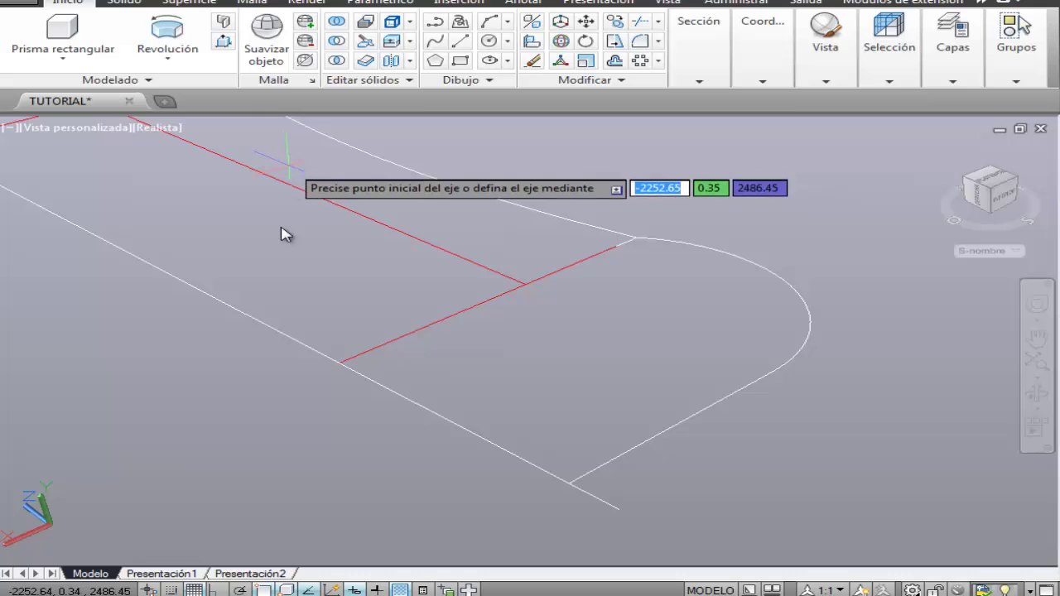
click(339, 362)
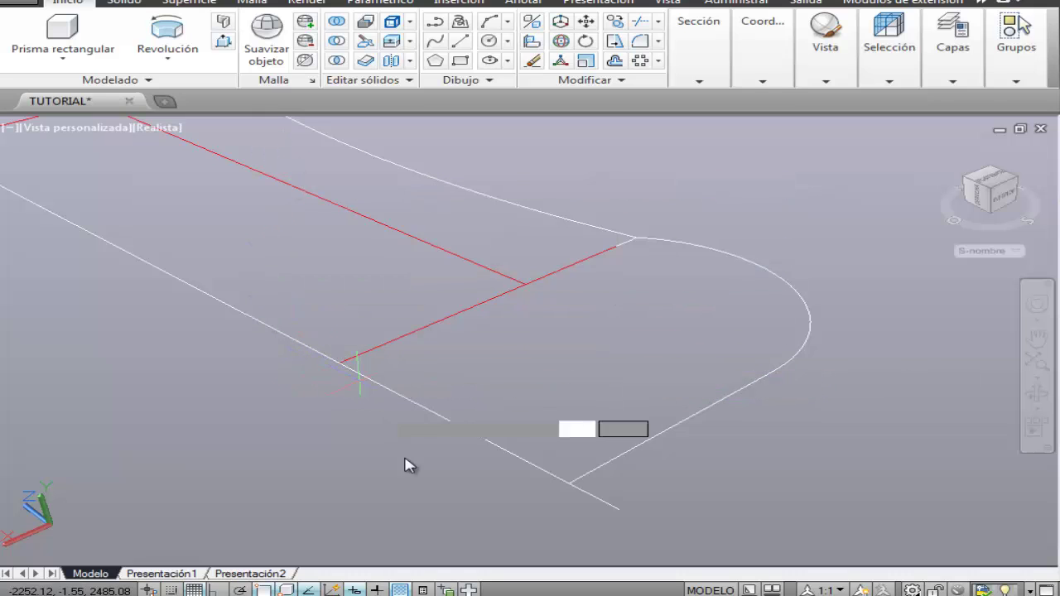
click(569, 481)
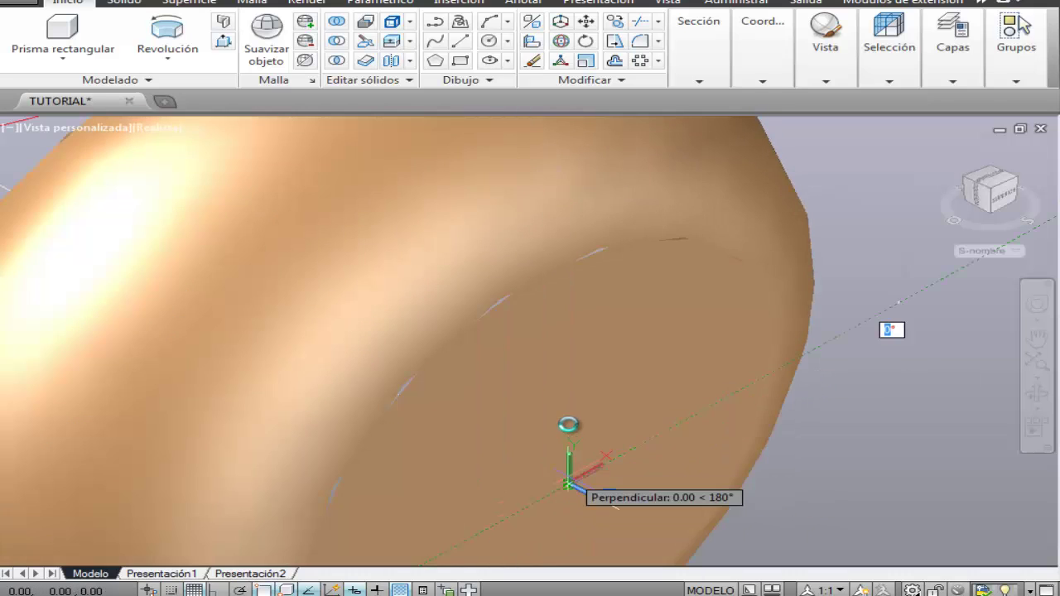
text(3)
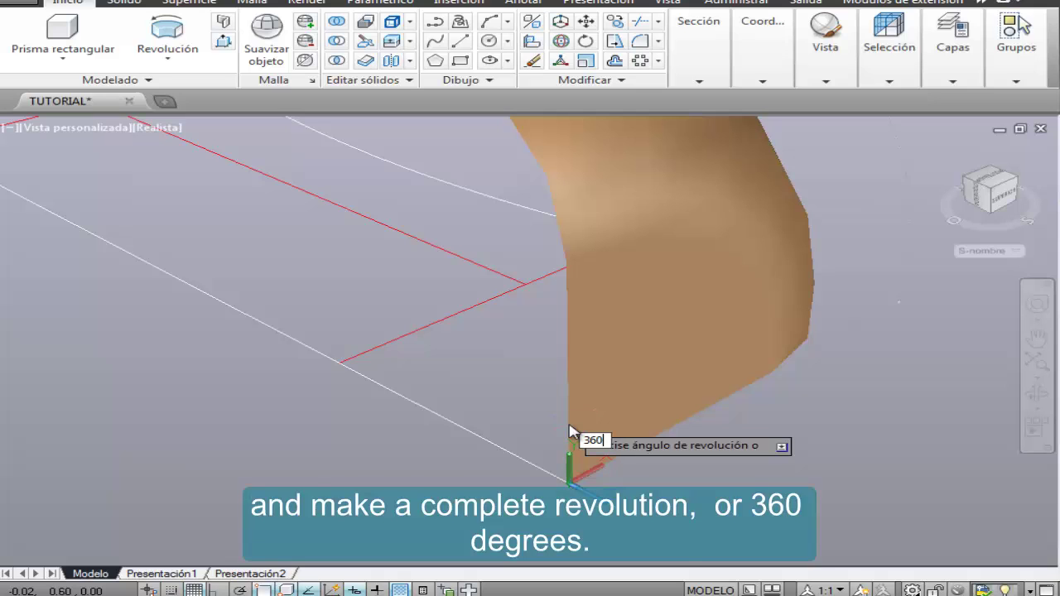
text(60)
key(Return)
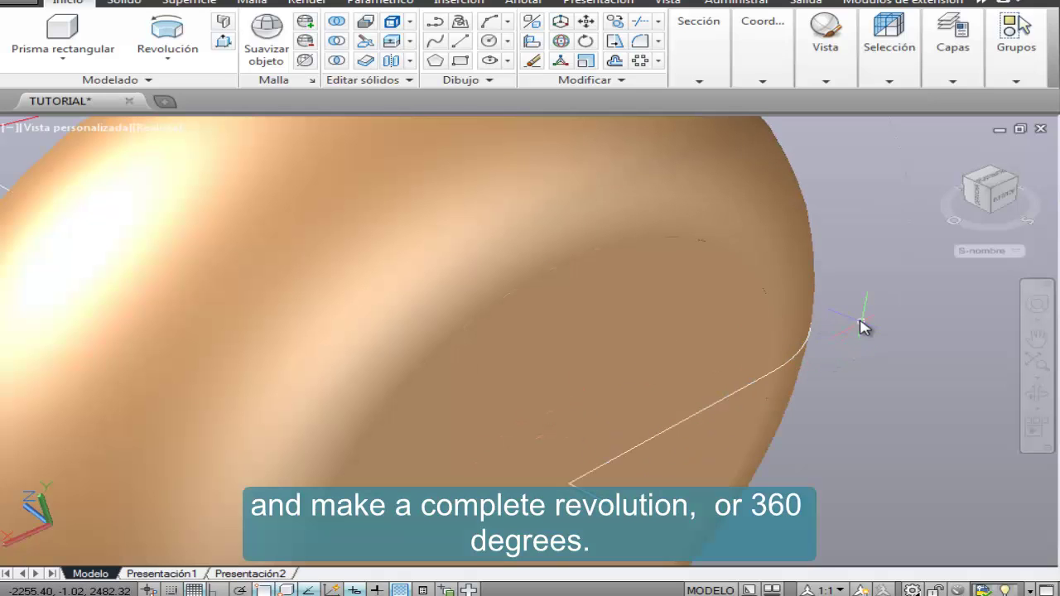
middle_click(861, 327)
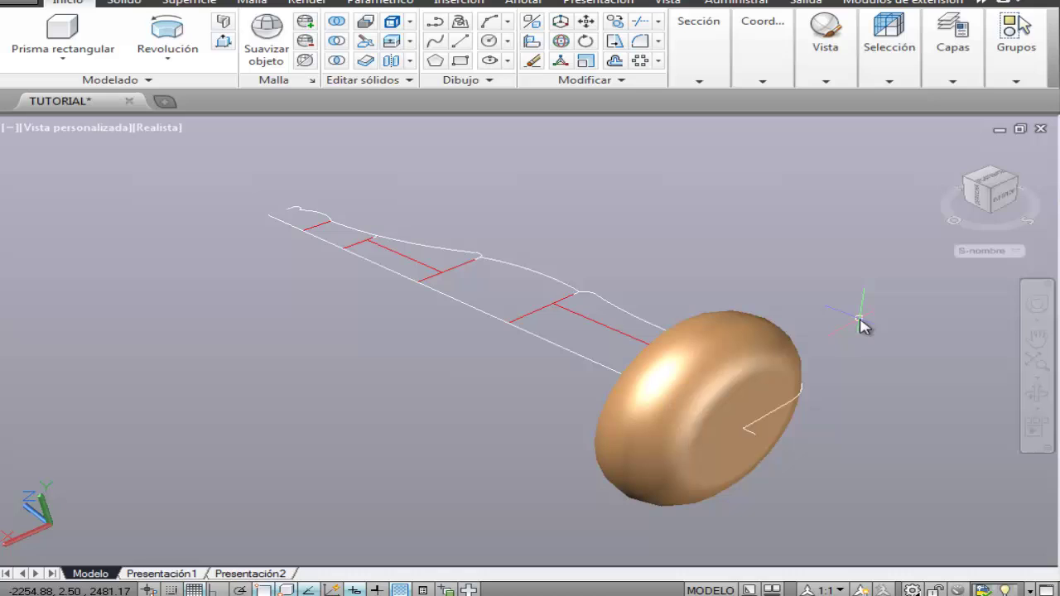
Step: Thaw layers Capa1, Capa3, Capa4 and Capa5 and view the complete bottle upright in the Superior view
click(975, 82)
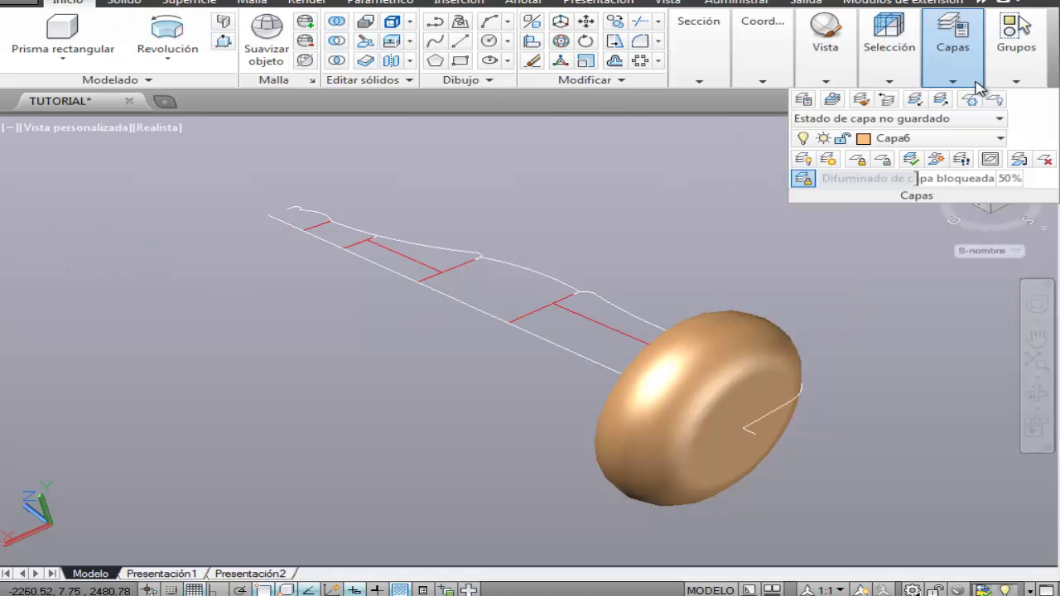
click(1003, 139)
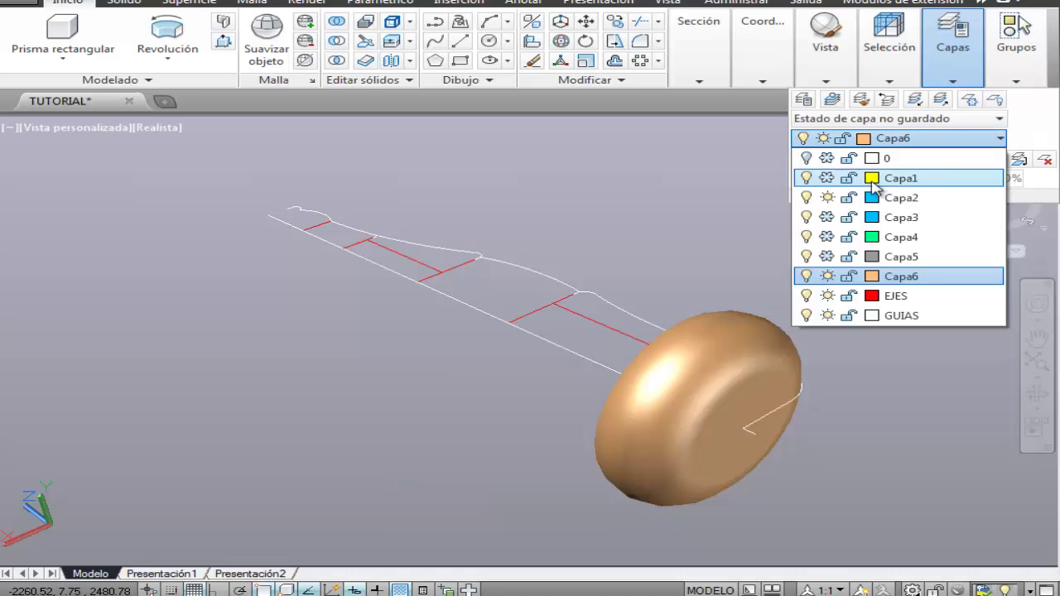
click(827, 177)
click(827, 217)
click(826, 236)
click(826, 257)
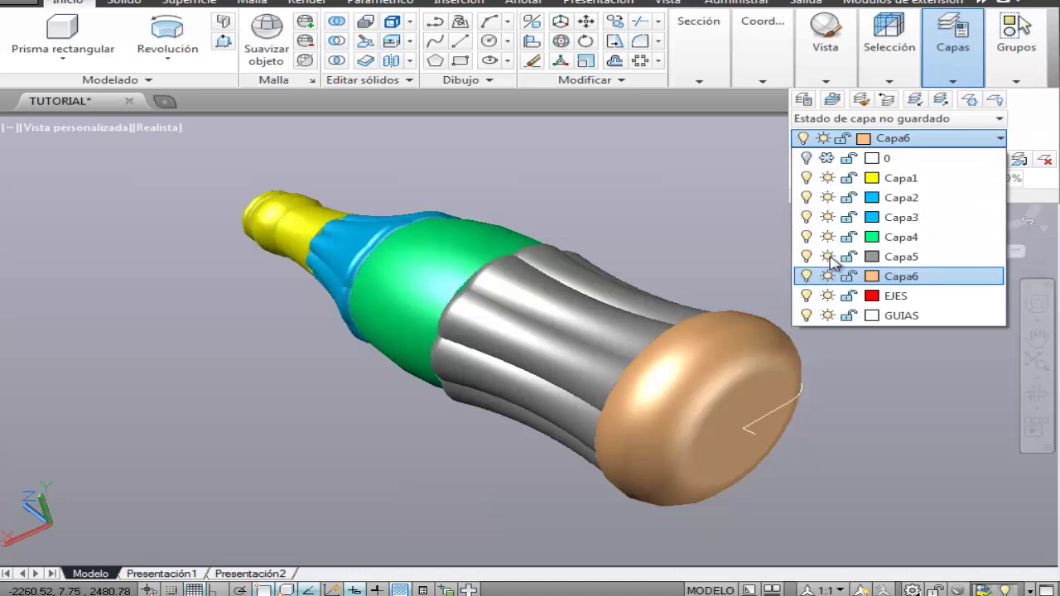
click(1002, 184)
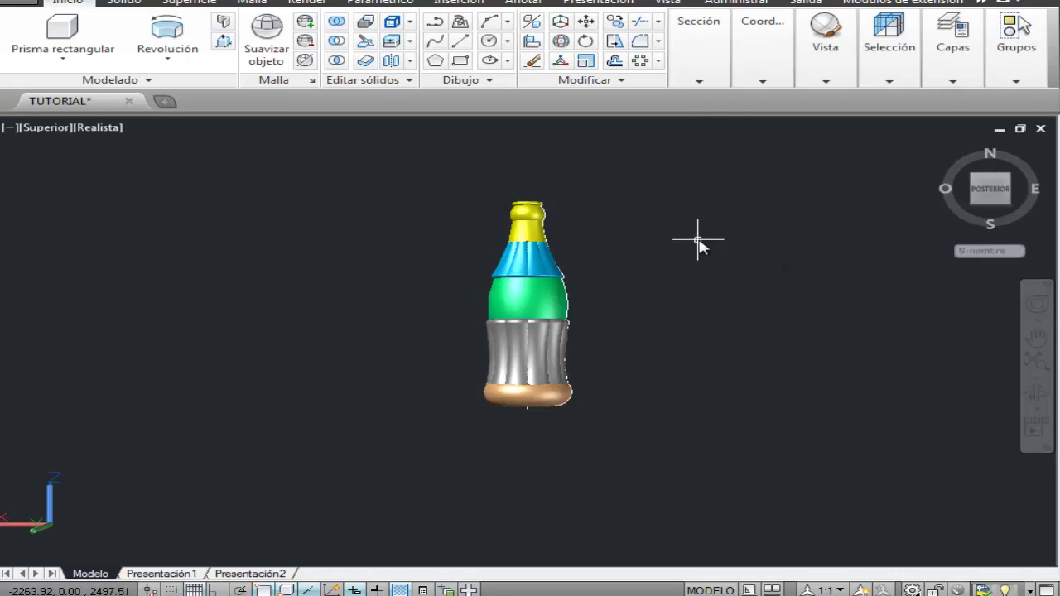
Step: Activate full shadows (Sombras completas), the sun status, and sky background with illumination (Iluminación y fondo de cielo)
click(304, 3)
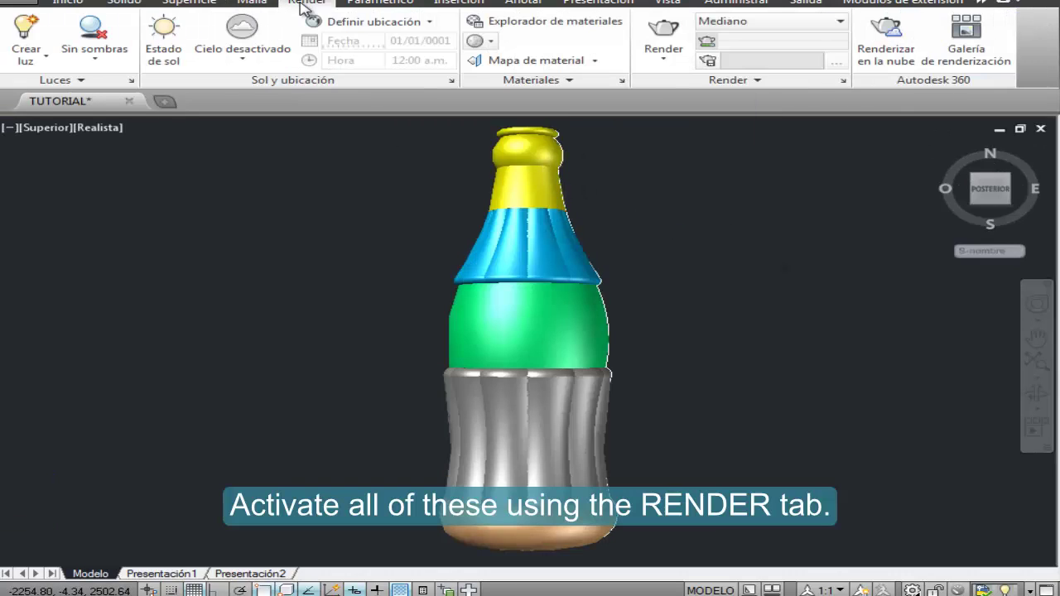
click(86, 63)
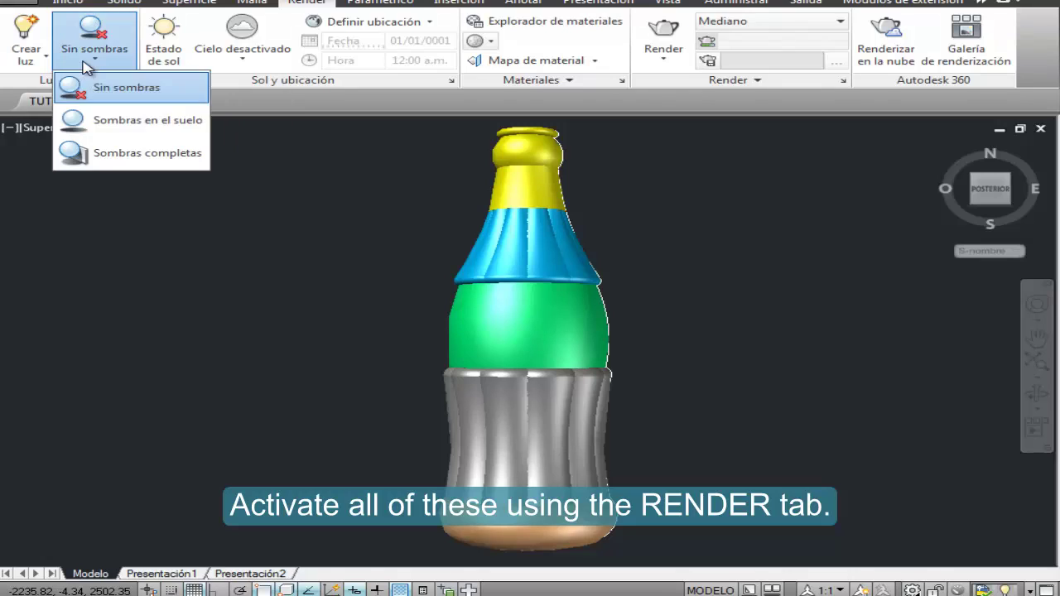
click(118, 153)
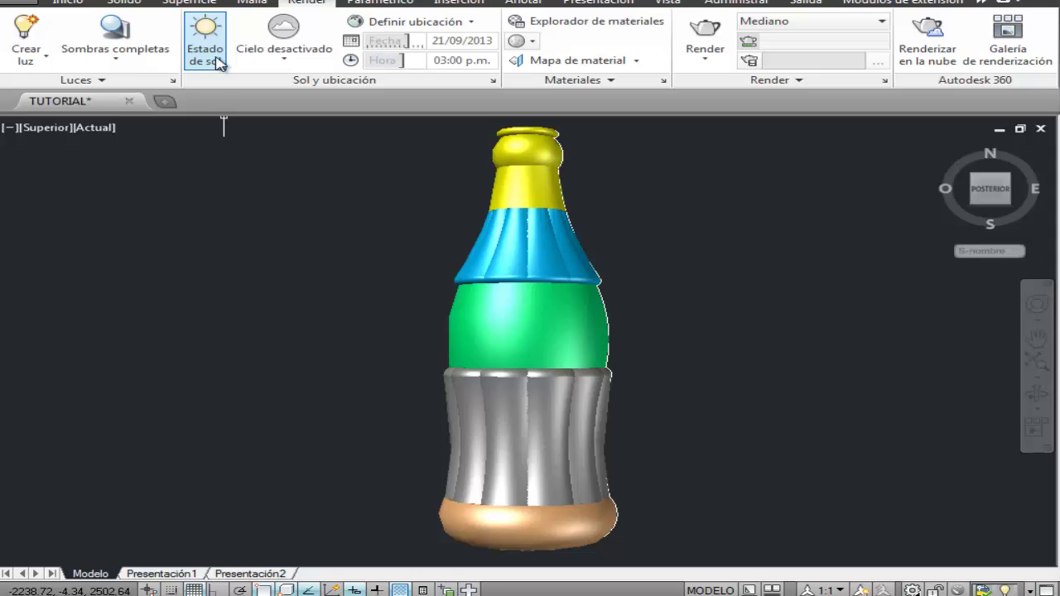
click(285, 64)
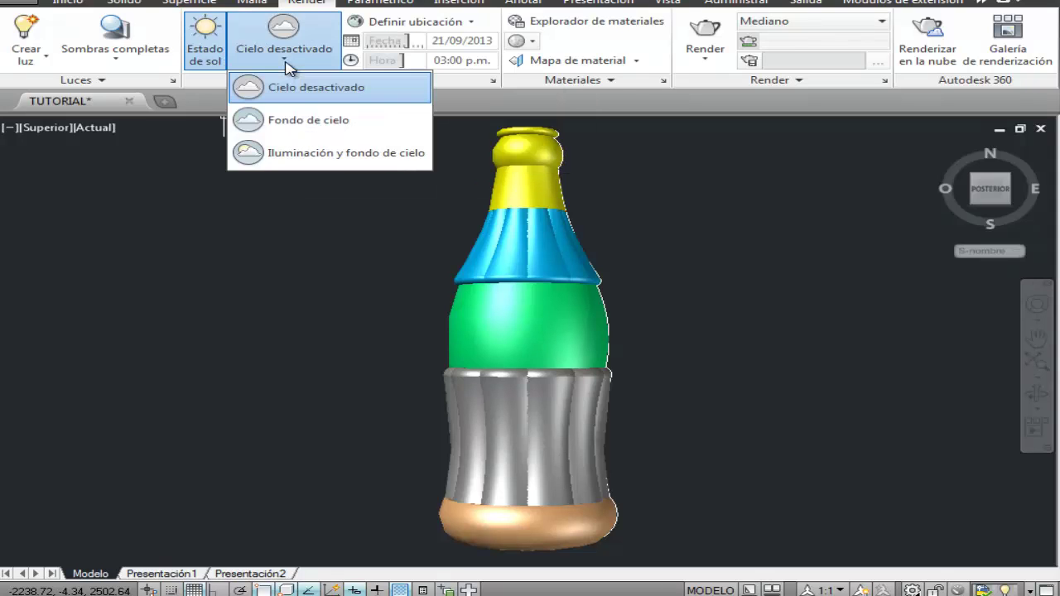
click(300, 155)
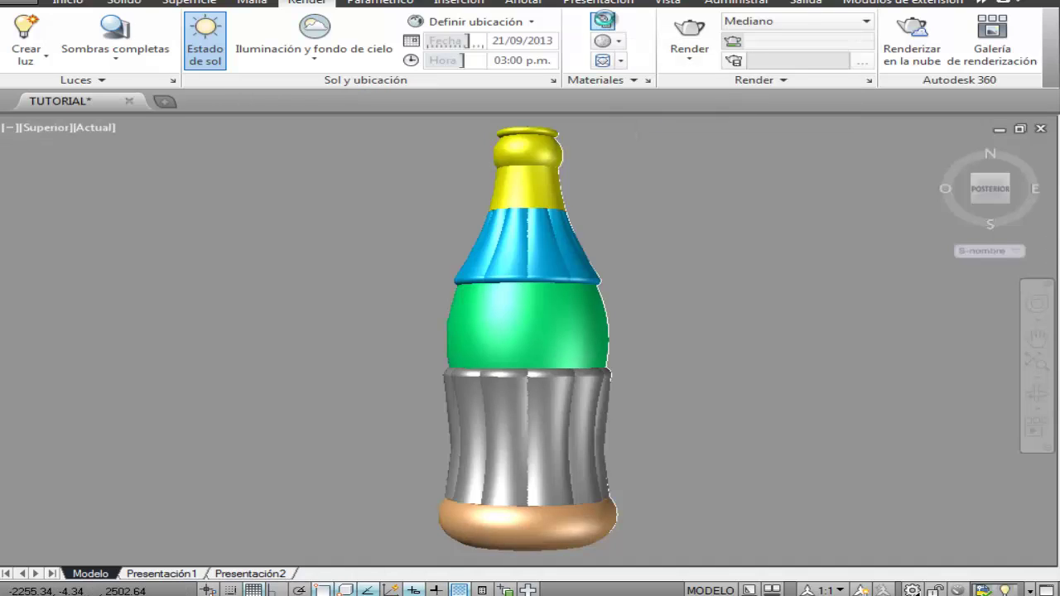
Step: Choose a Cristalera glass material from the Cristal category of the Autodesk material library and close the materials browser
click(603, 20)
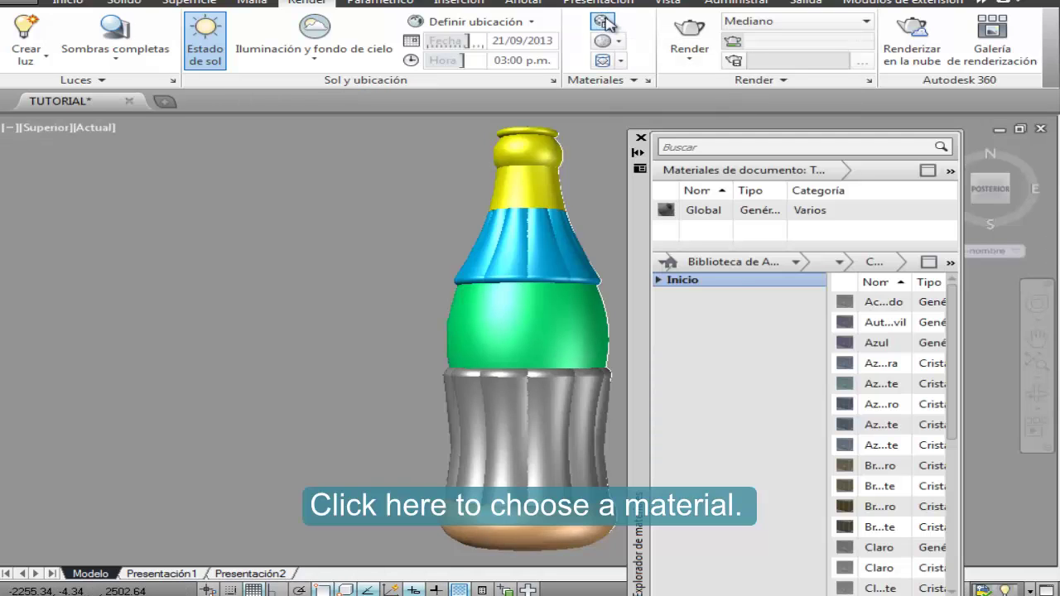
click(660, 280)
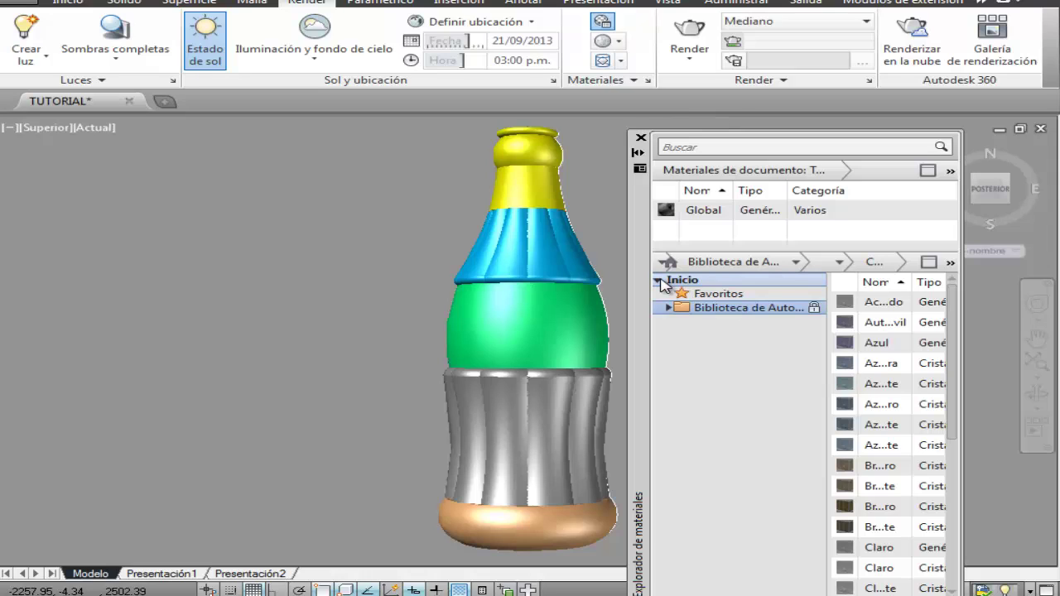
click(668, 308)
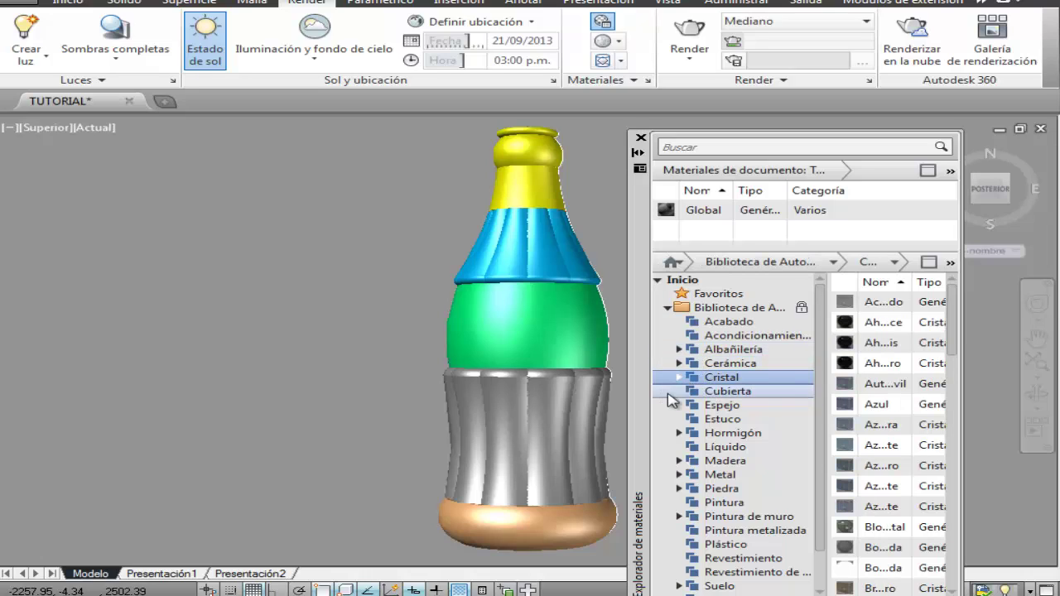
click(680, 379)
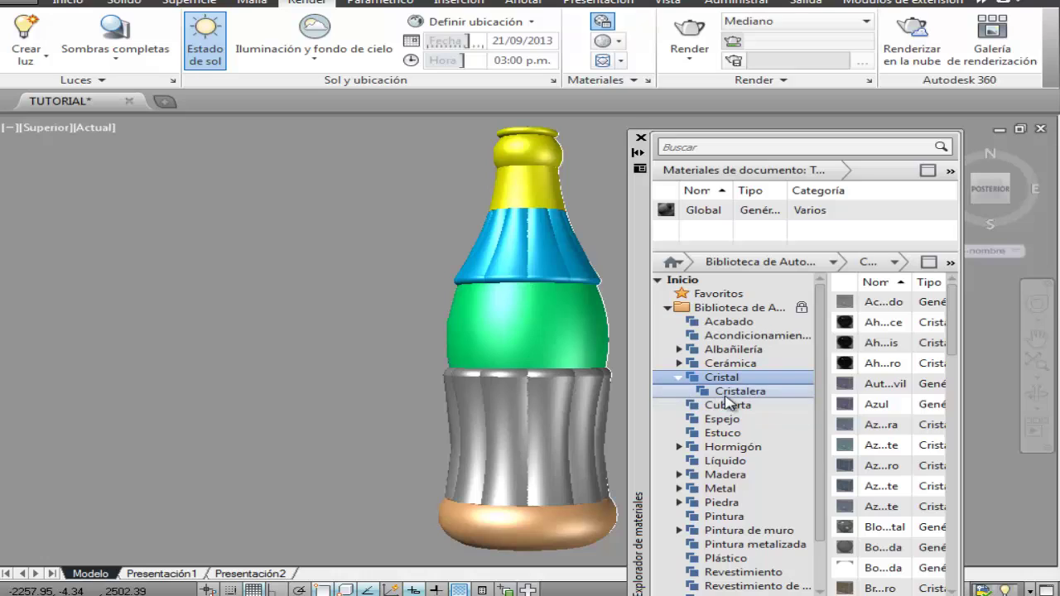
click(726, 393)
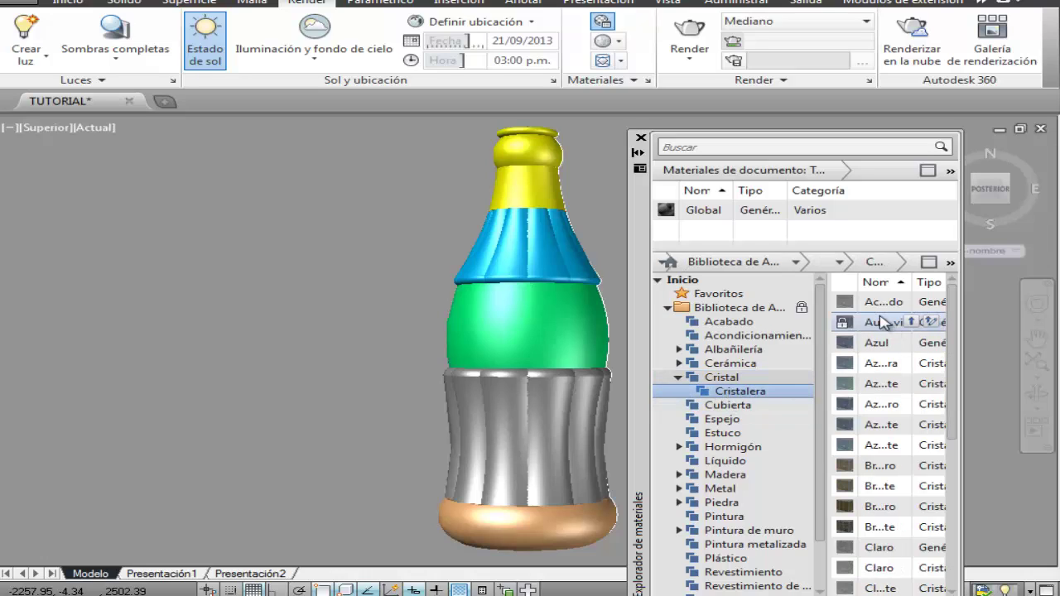
mouse_move(857, 310)
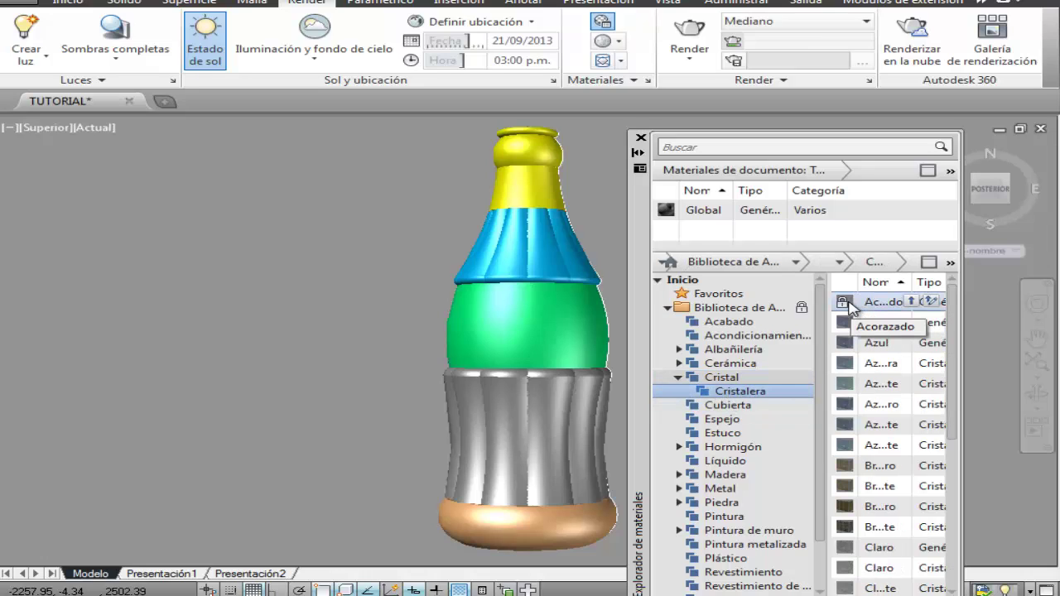
click(640, 138)
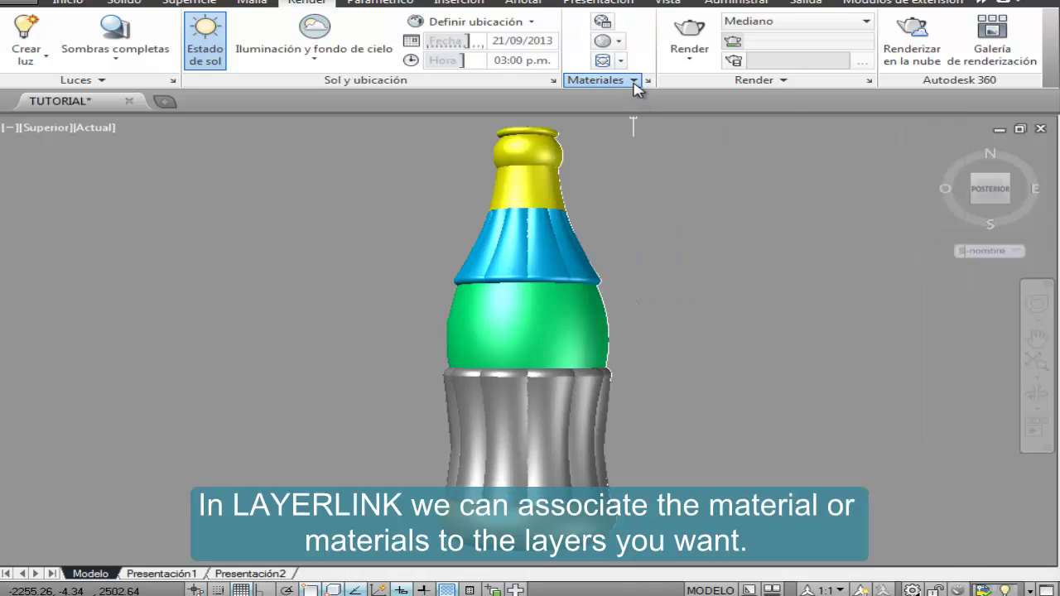
Step: Attach the material Por defecto Cristalera to each of the layers Capa1 through Capa6 and accept the links
click(634, 81)
click(633, 121)
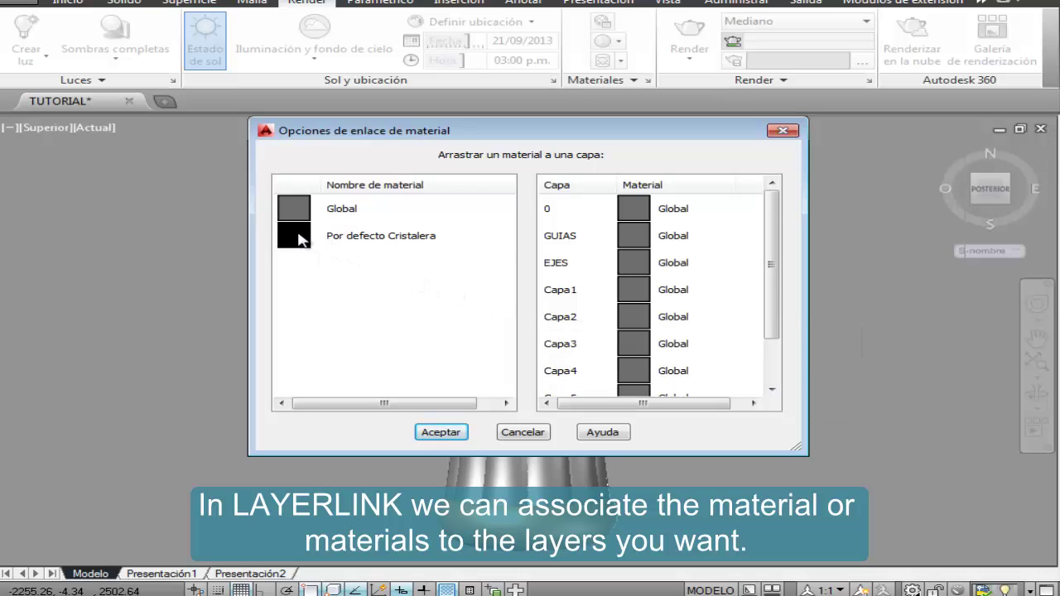
drag(300, 240, 654, 292)
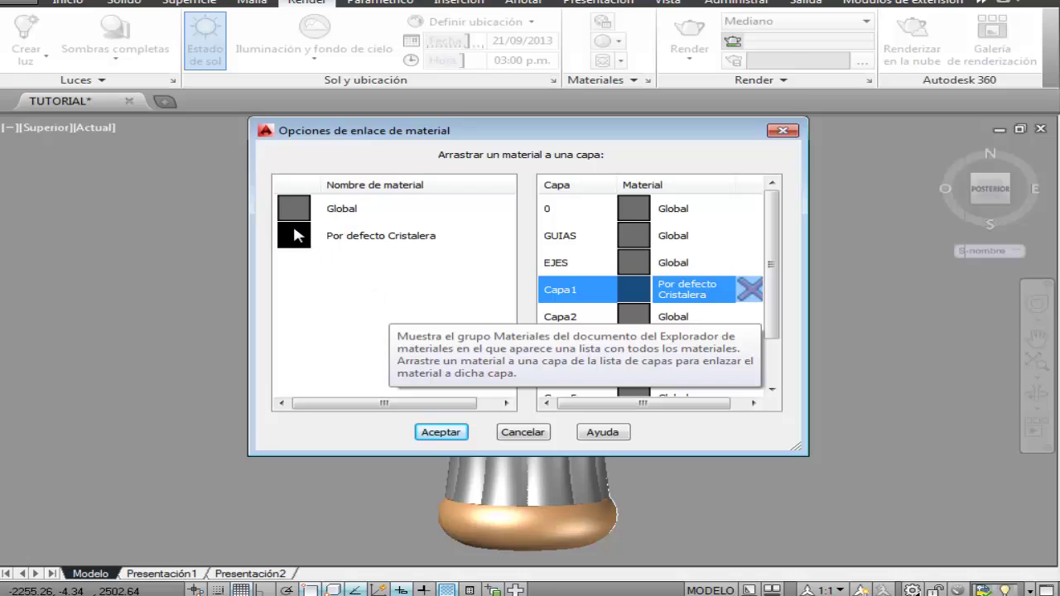
drag(296, 236, 626, 316)
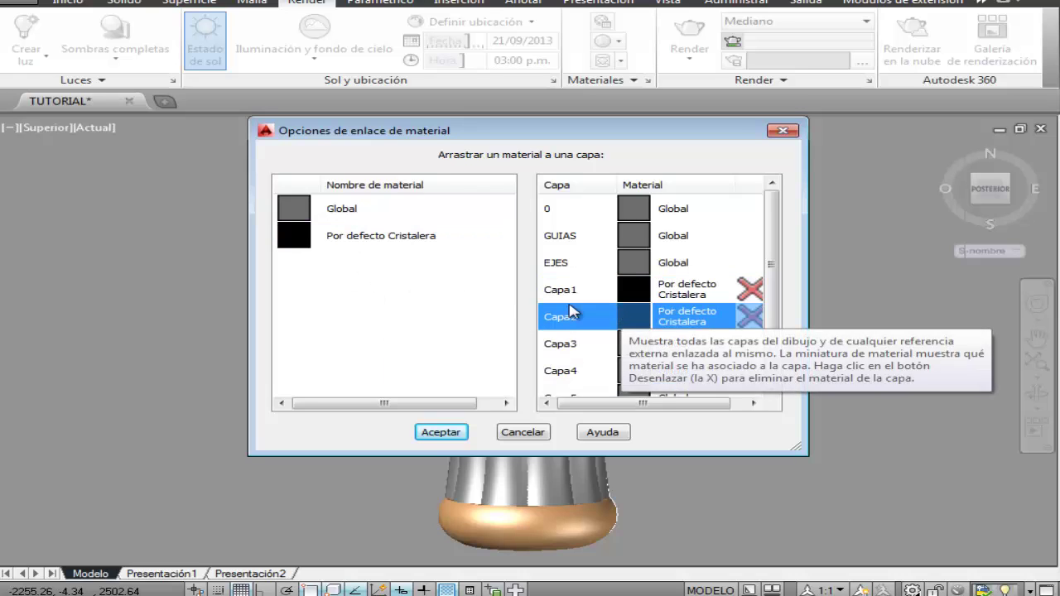
drag(305, 240, 580, 343)
drag(315, 244, 645, 373)
drag(298, 237, 619, 394)
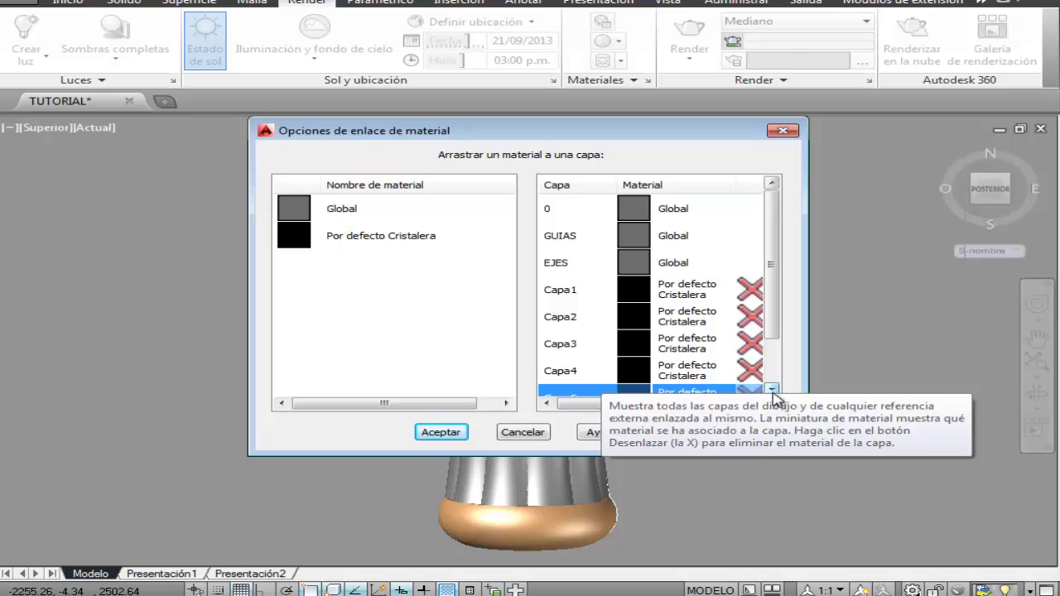
click(771, 389)
drag(289, 243, 623, 376)
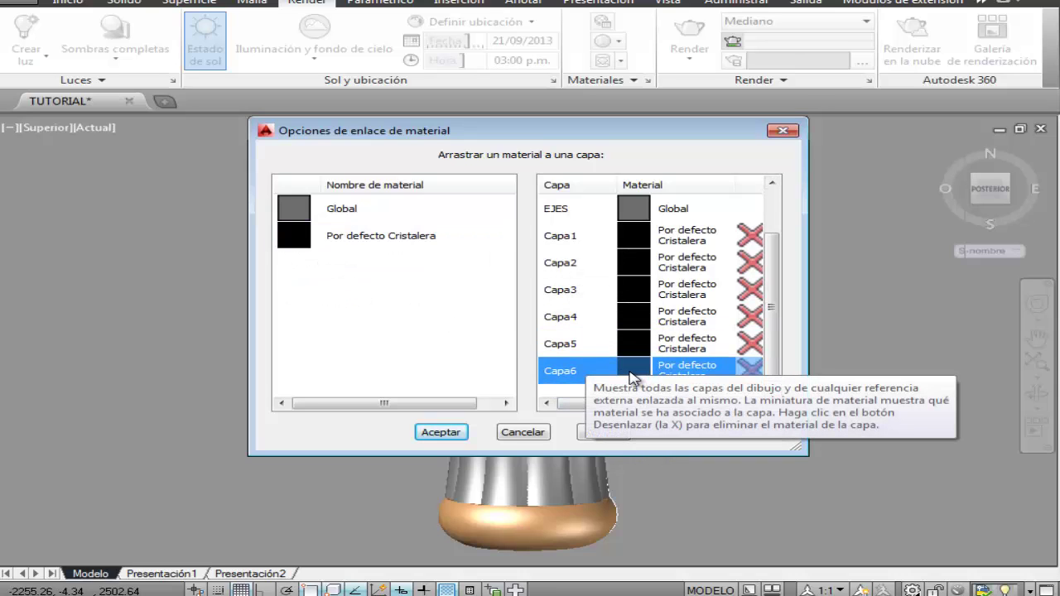
click(441, 432)
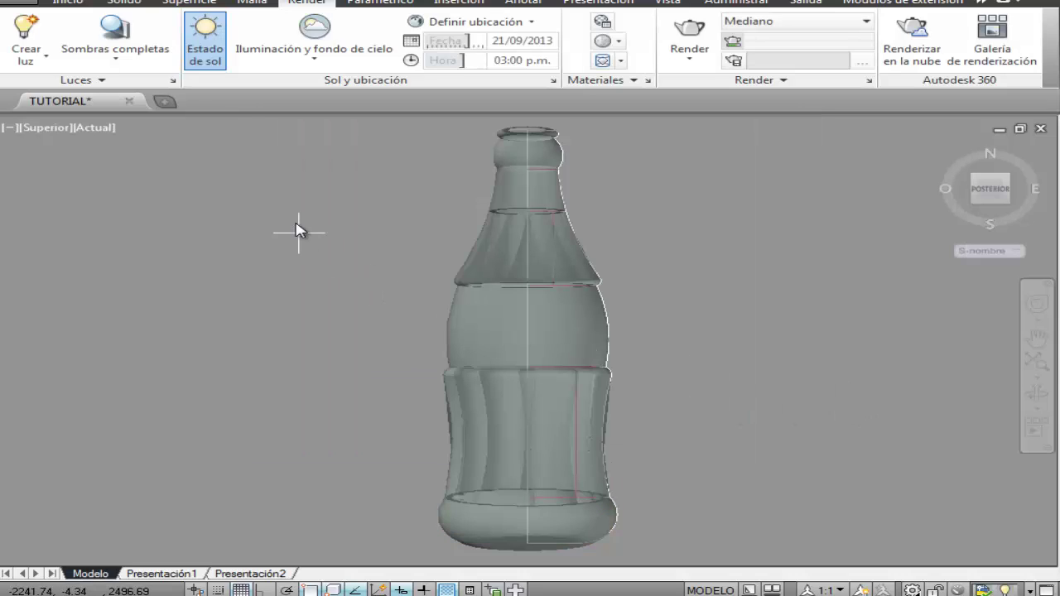
Step: Set the viewport's visual style to Realista
click(106, 130)
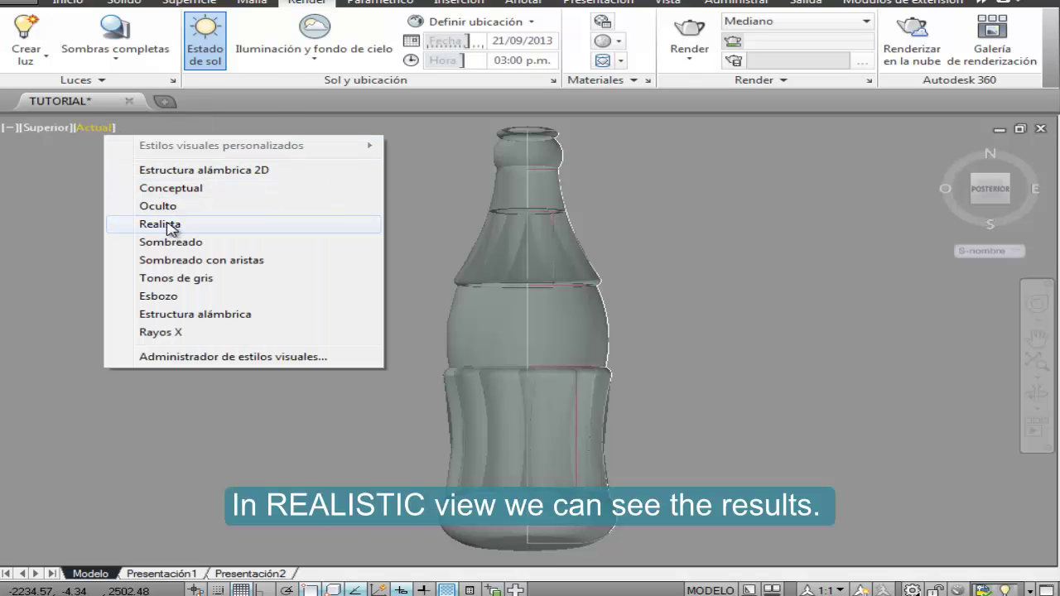
click(222, 227)
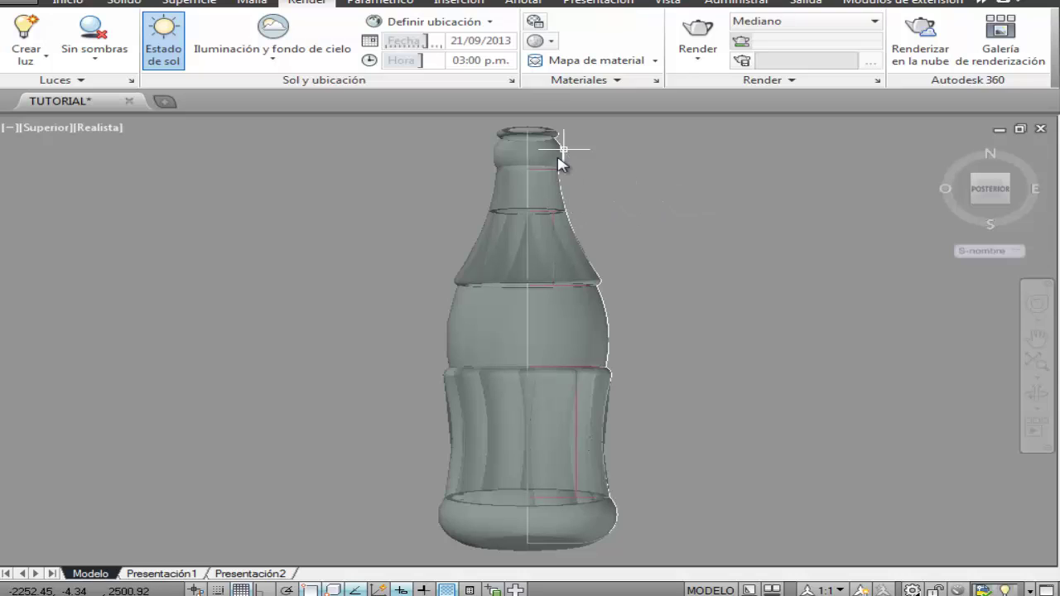
Step: Freeze the EJES and GUIAS layers to hide the bottle's axes and guide lines
click(93, 4)
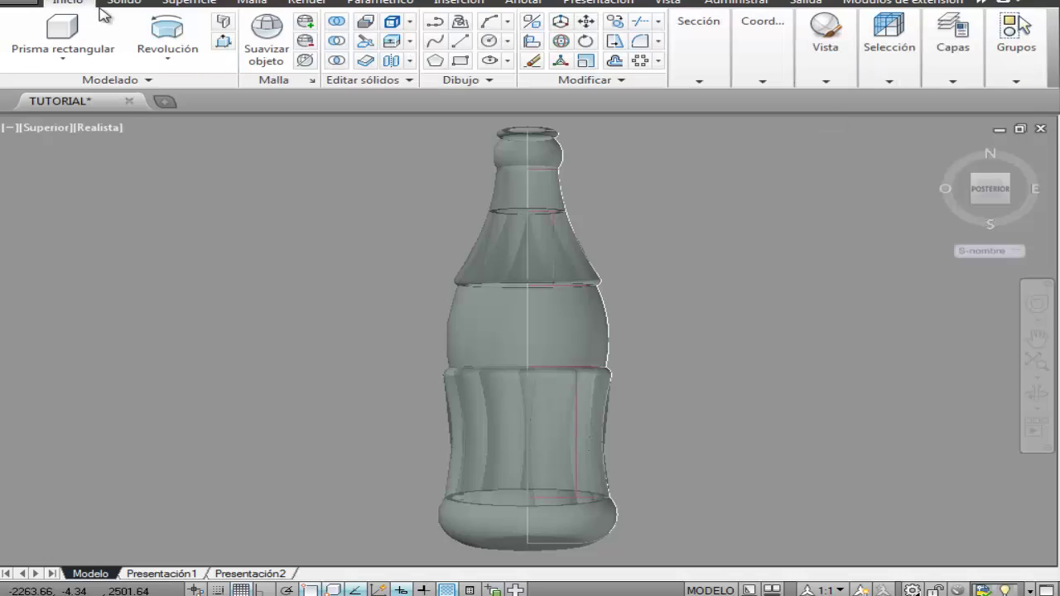
click(967, 83)
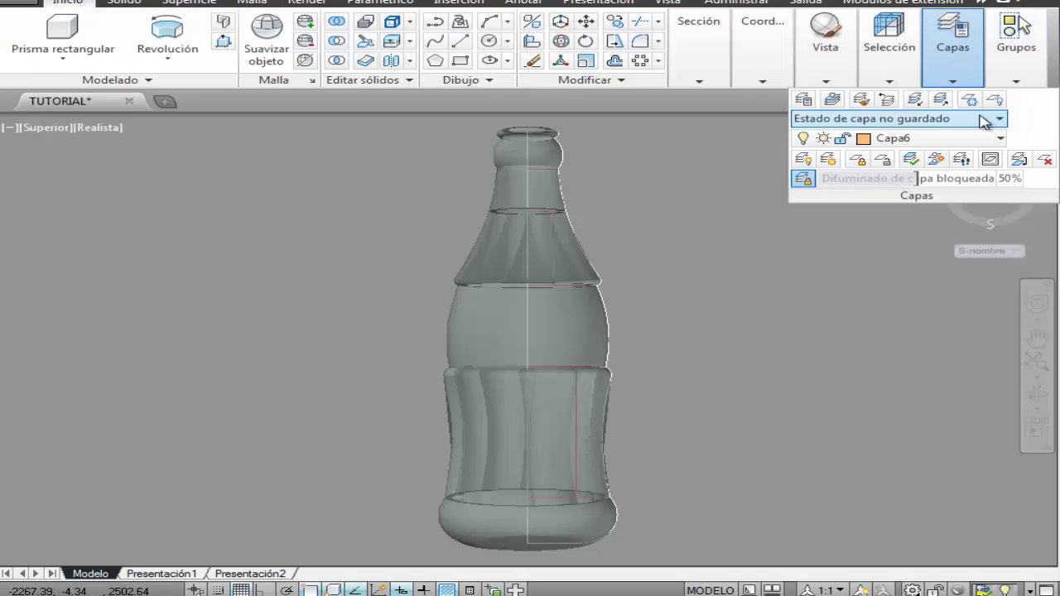
click(998, 139)
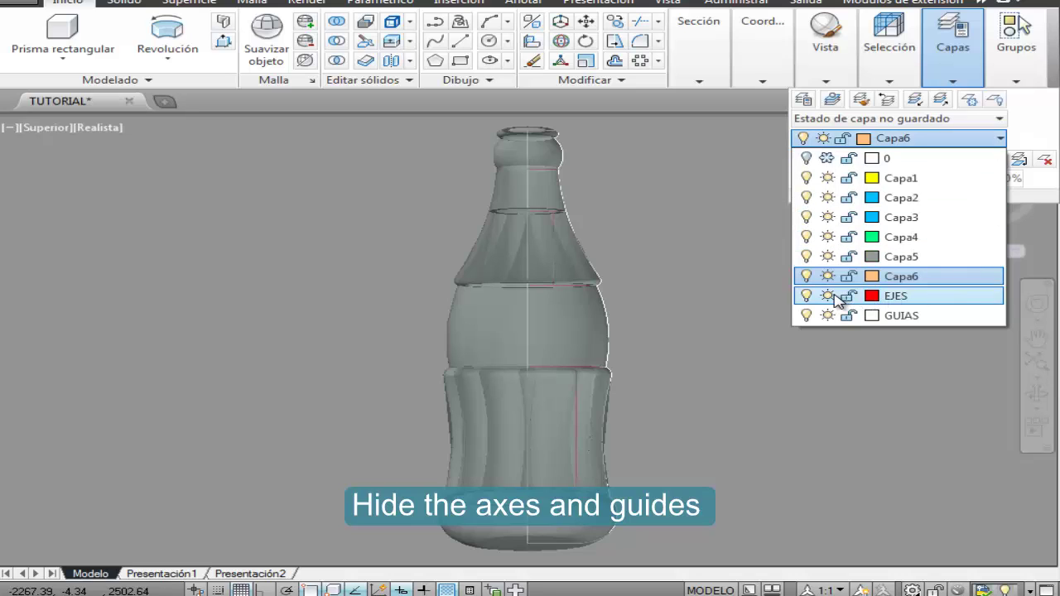
click(828, 295)
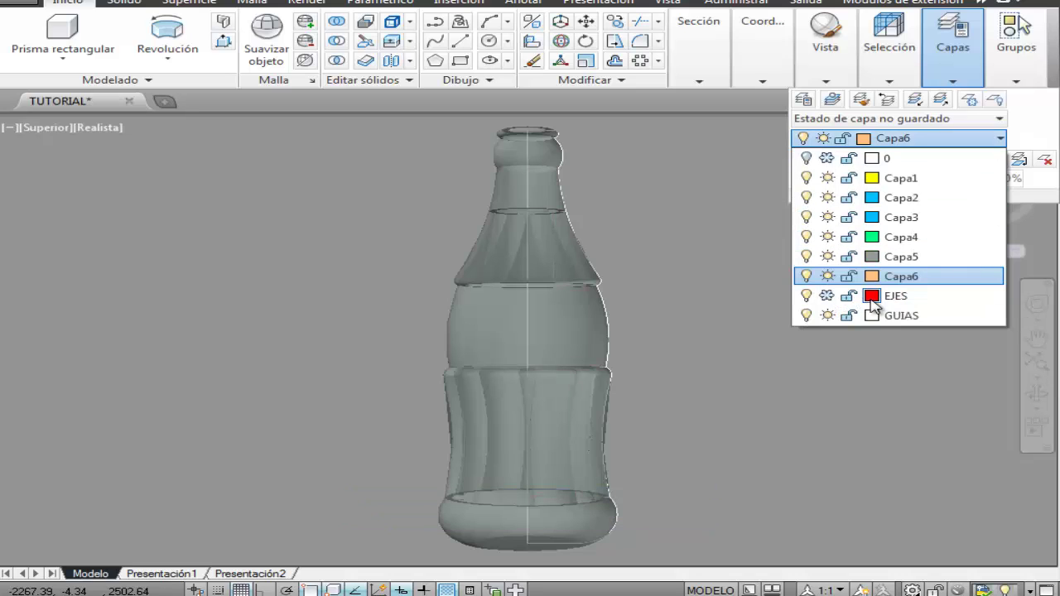
click(829, 316)
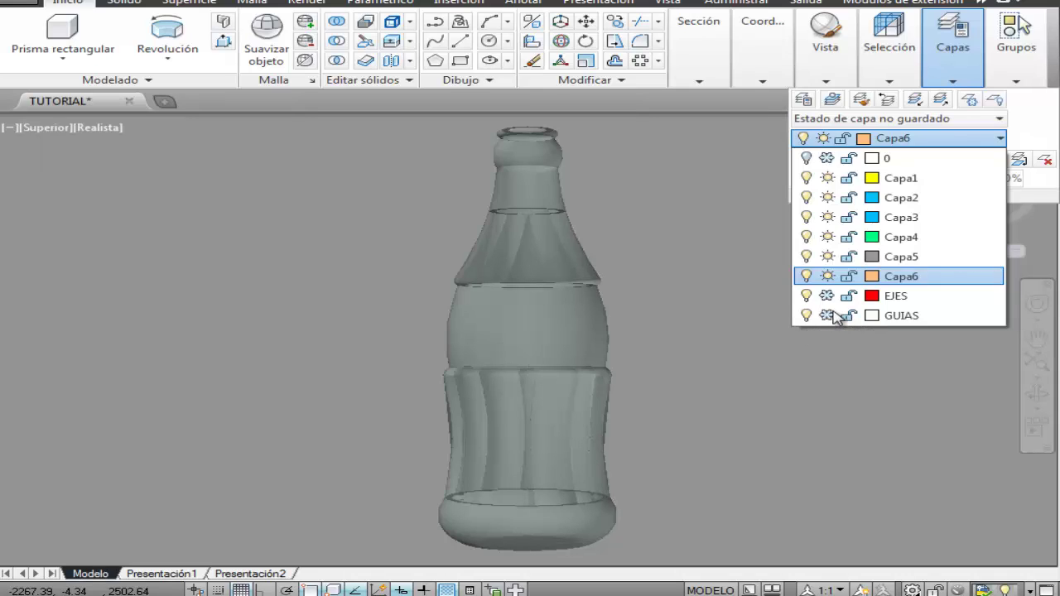
click(705, 209)
click(704, 209)
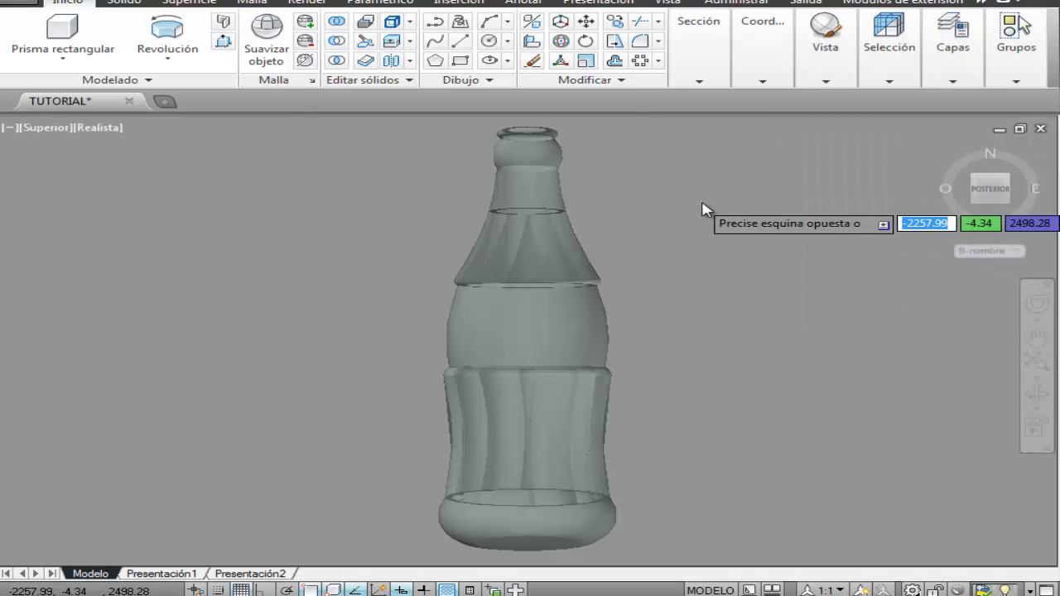
key(Escape)
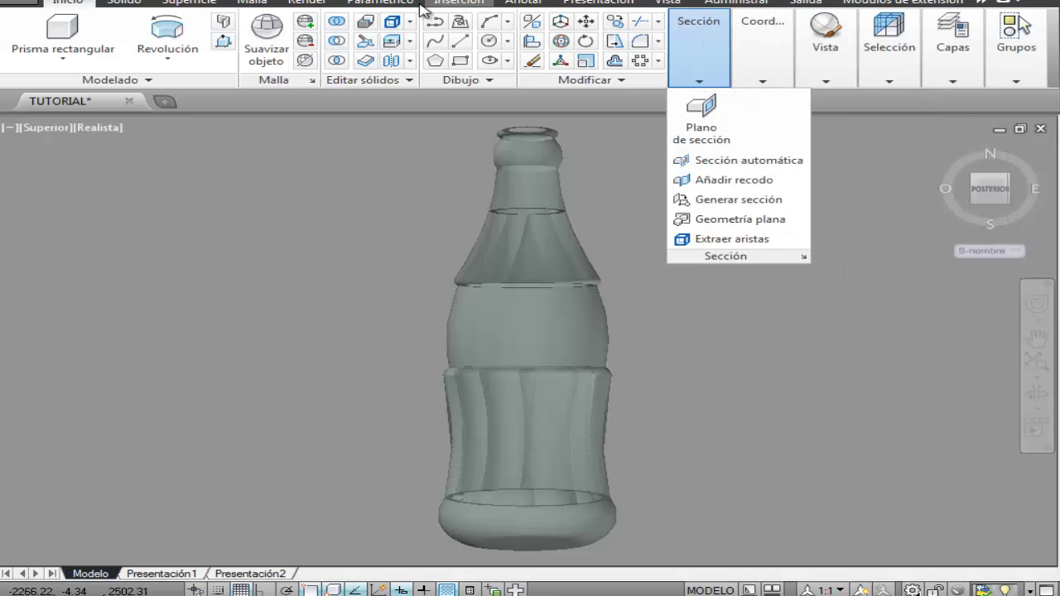
Step: Render the glass bottle from the current view with the Mediano quality preset
click(300, 5)
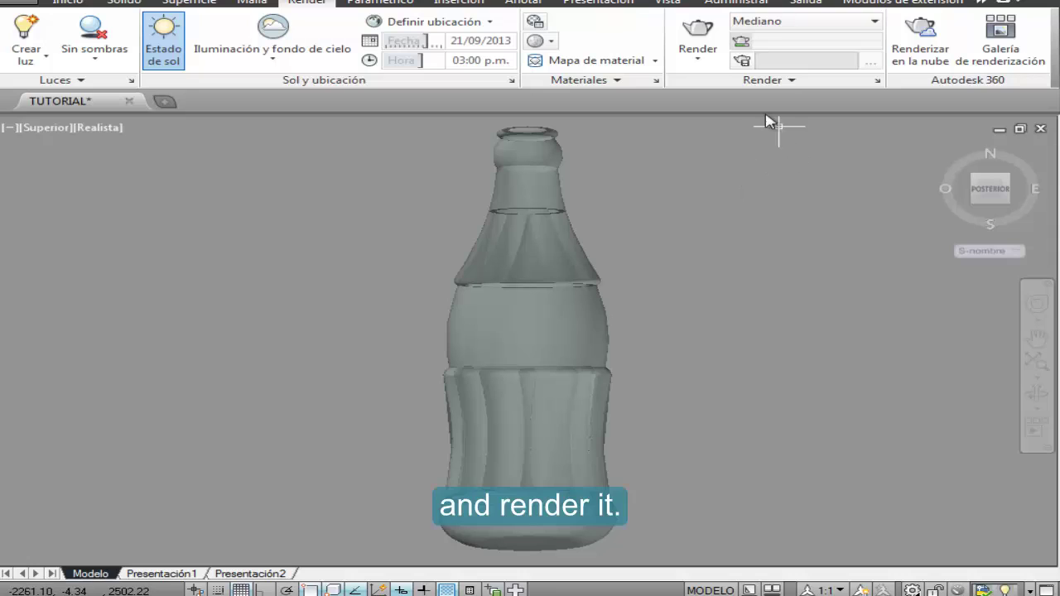
click(697, 37)
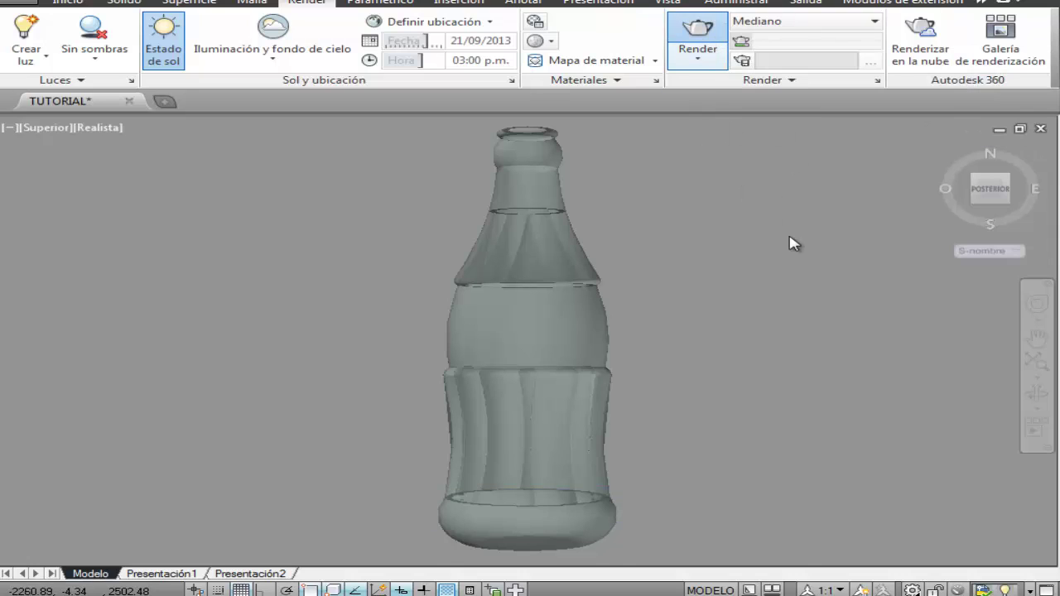